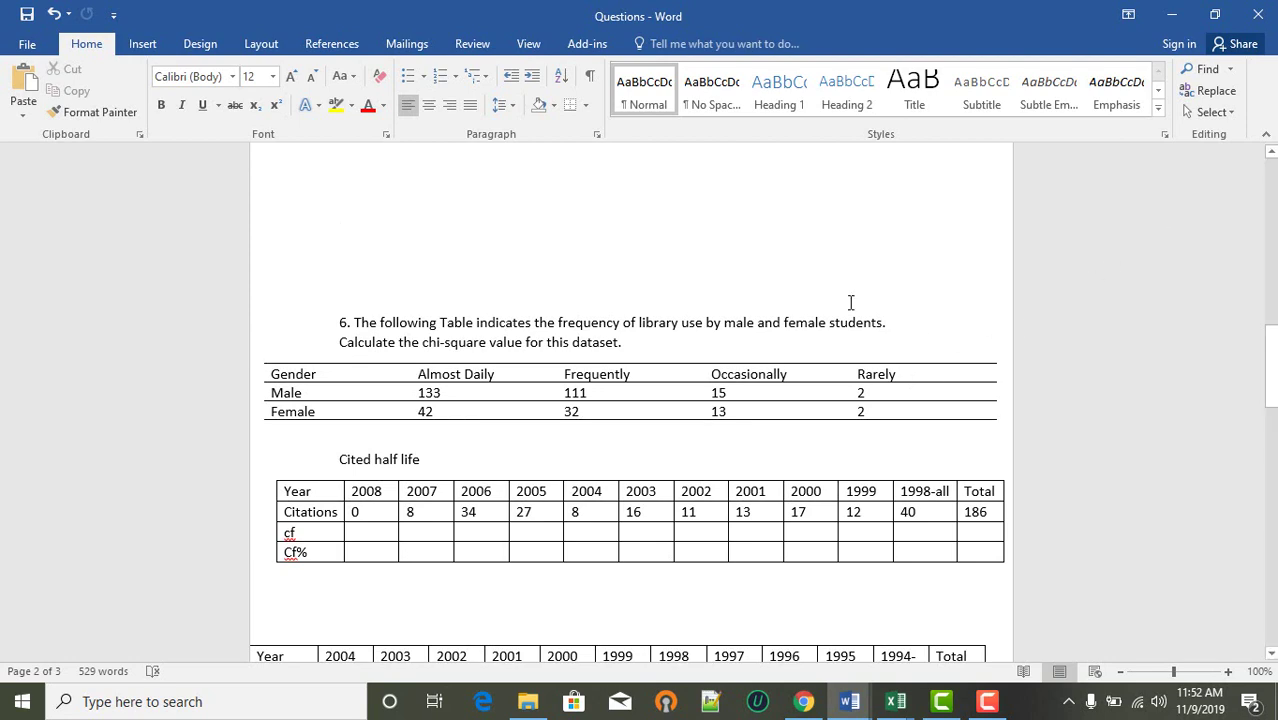
Step: Switch to the Statistcs workbook in Excel and add a new blank worksheet after the kAPPA VALUE sheet
scroll(850, 302, down, 3)
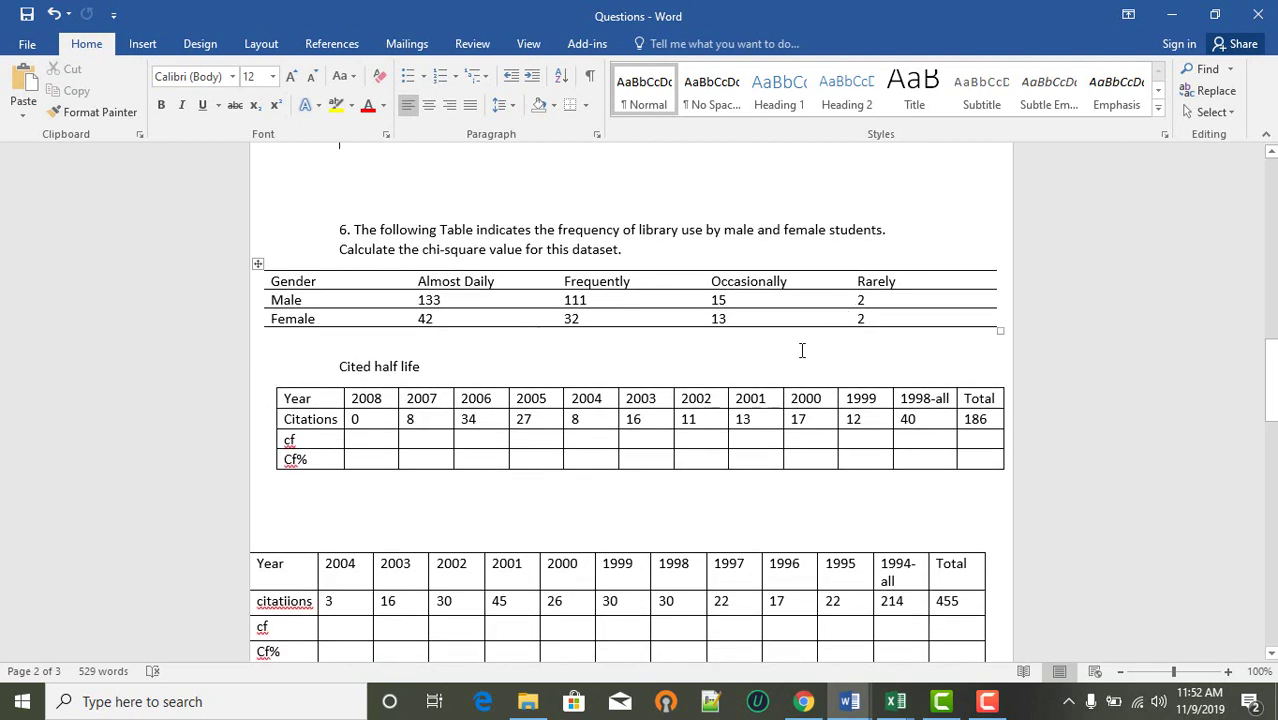
scroll(801, 350, up, 1)
scroll(801, 350, up, 1)
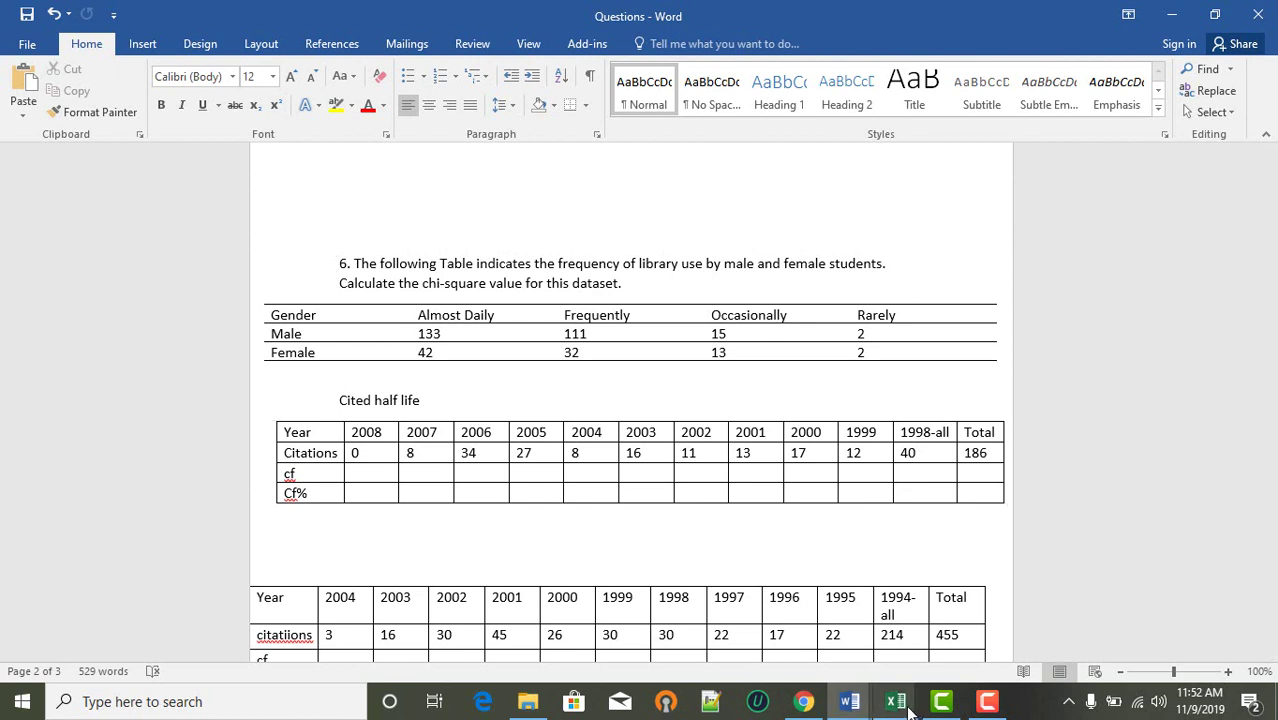
mouse_move(909, 710)
click(743, 640)
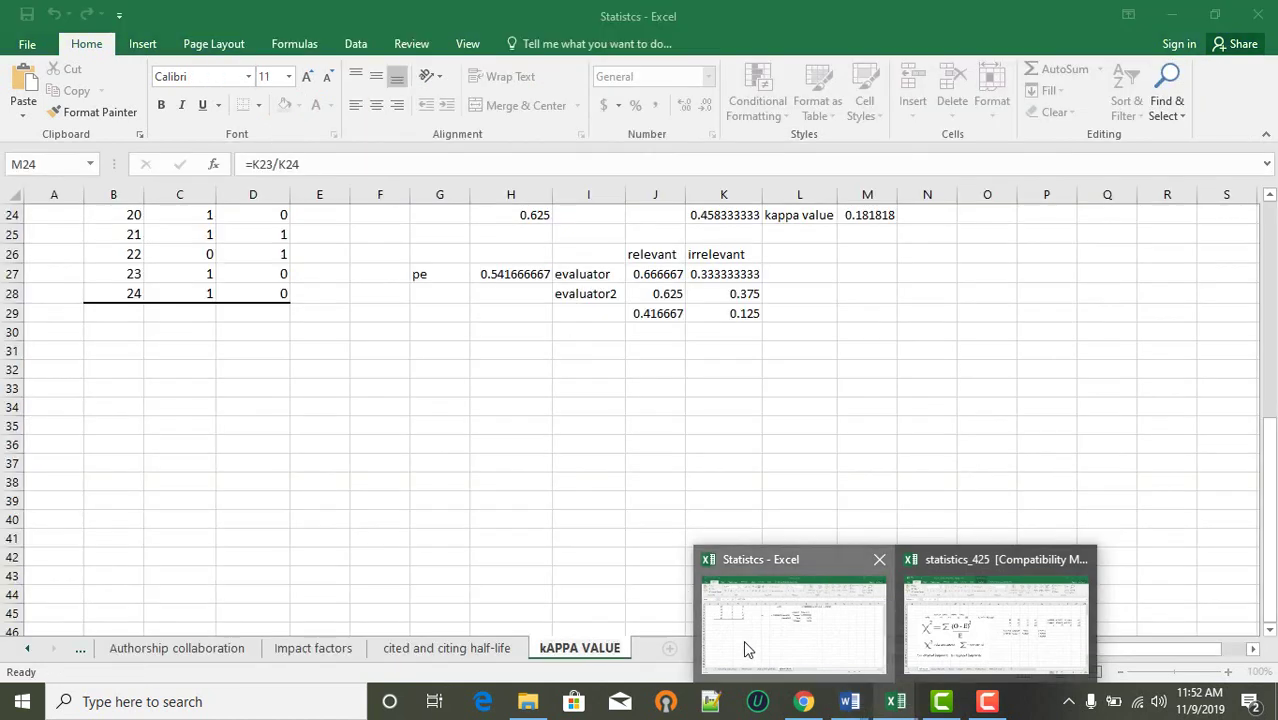
click(668, 647)
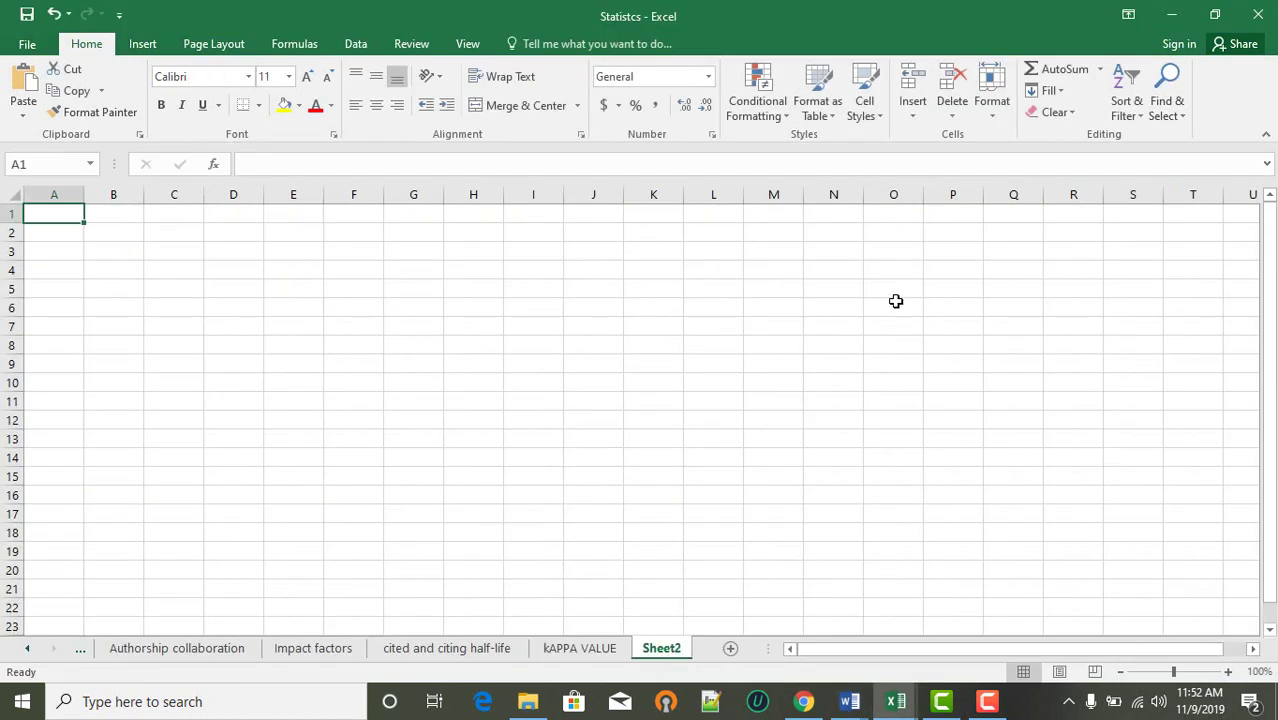
Step: Paste the copied chi-square formula picture, shrink it and place it over about columns O to U, starting at row 3
click(940, 288)
key(ctrl+v)
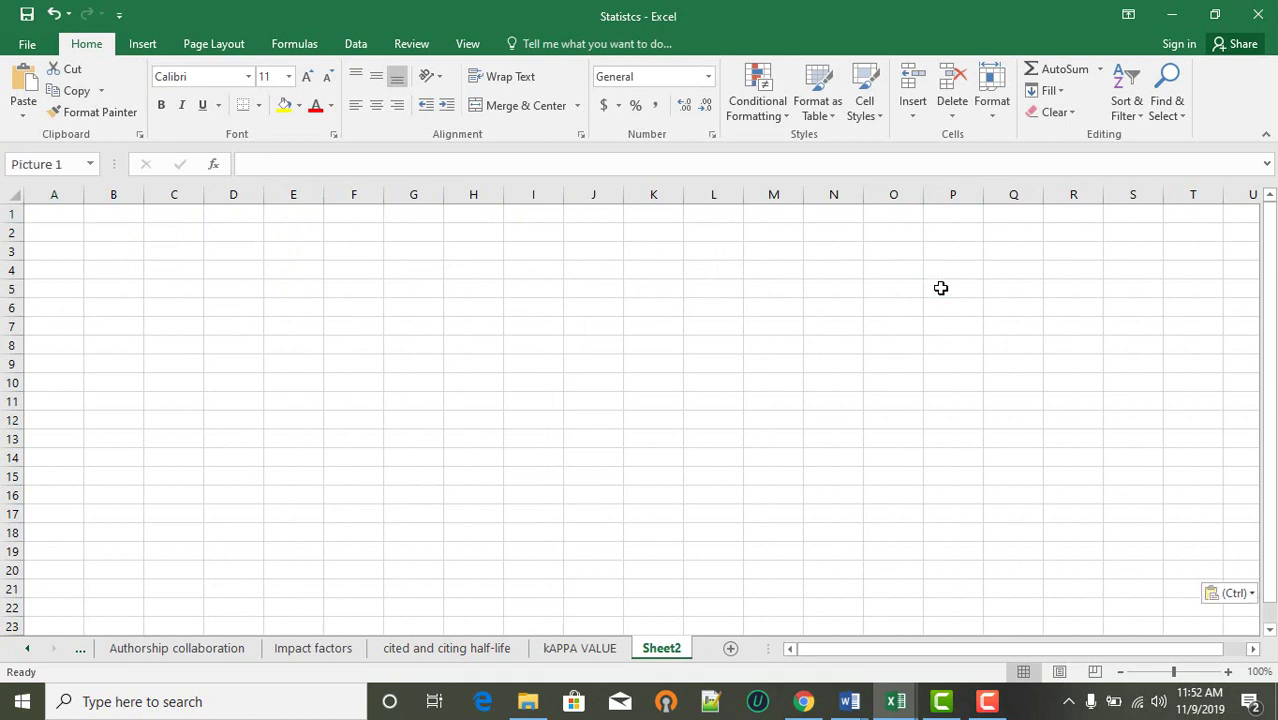
drag(1081, 388, 841, 329)
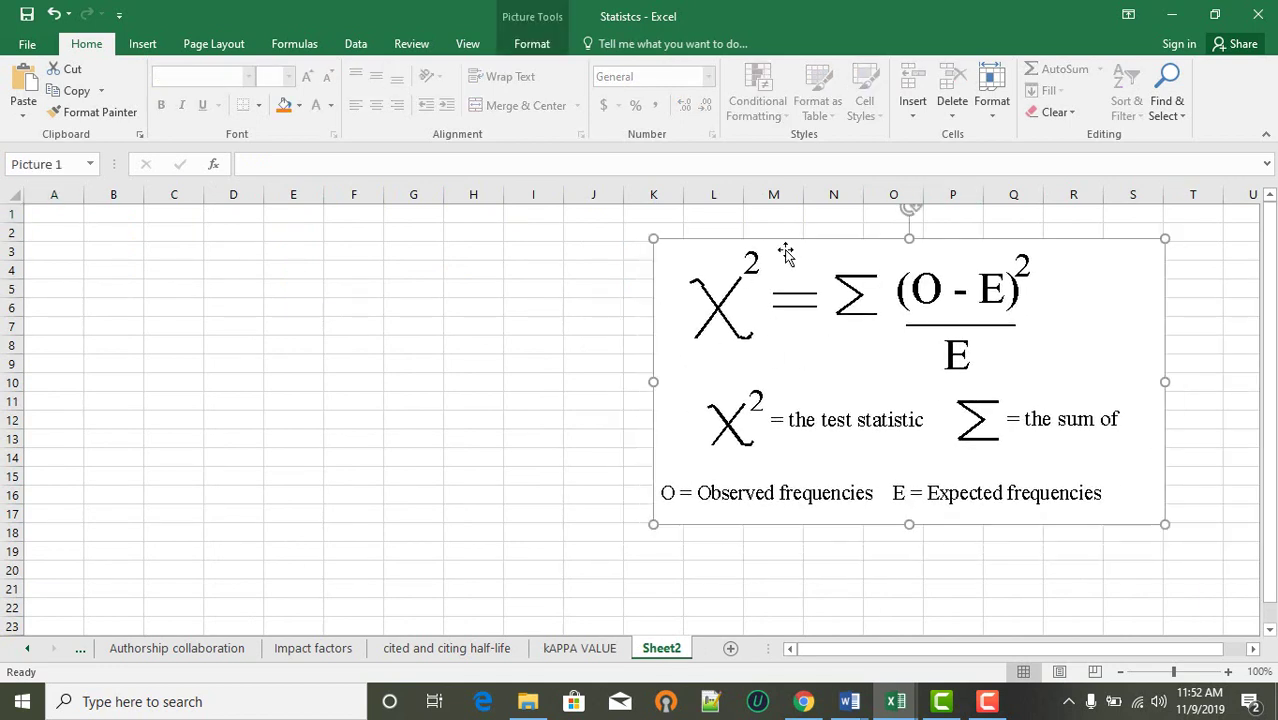
drag(921, 330, 916, 328)
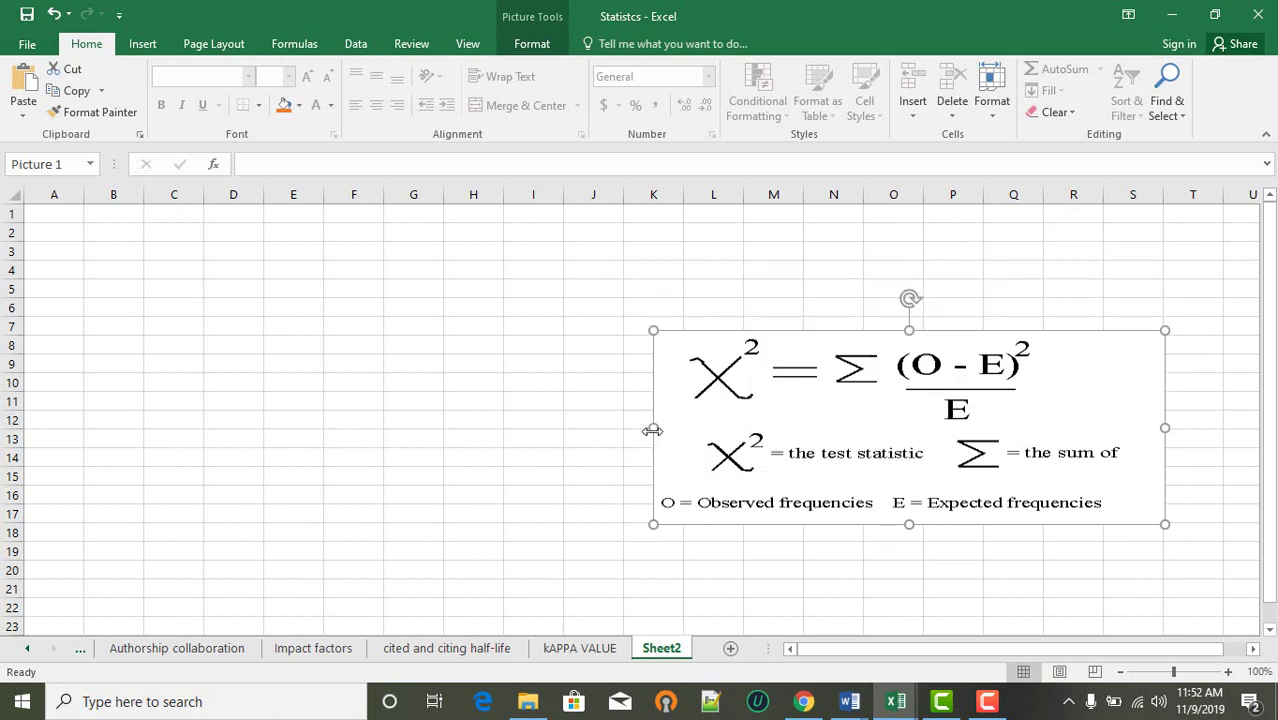
drag(653, 427, 833, 430)
drag(944, 434, 1025, 350)
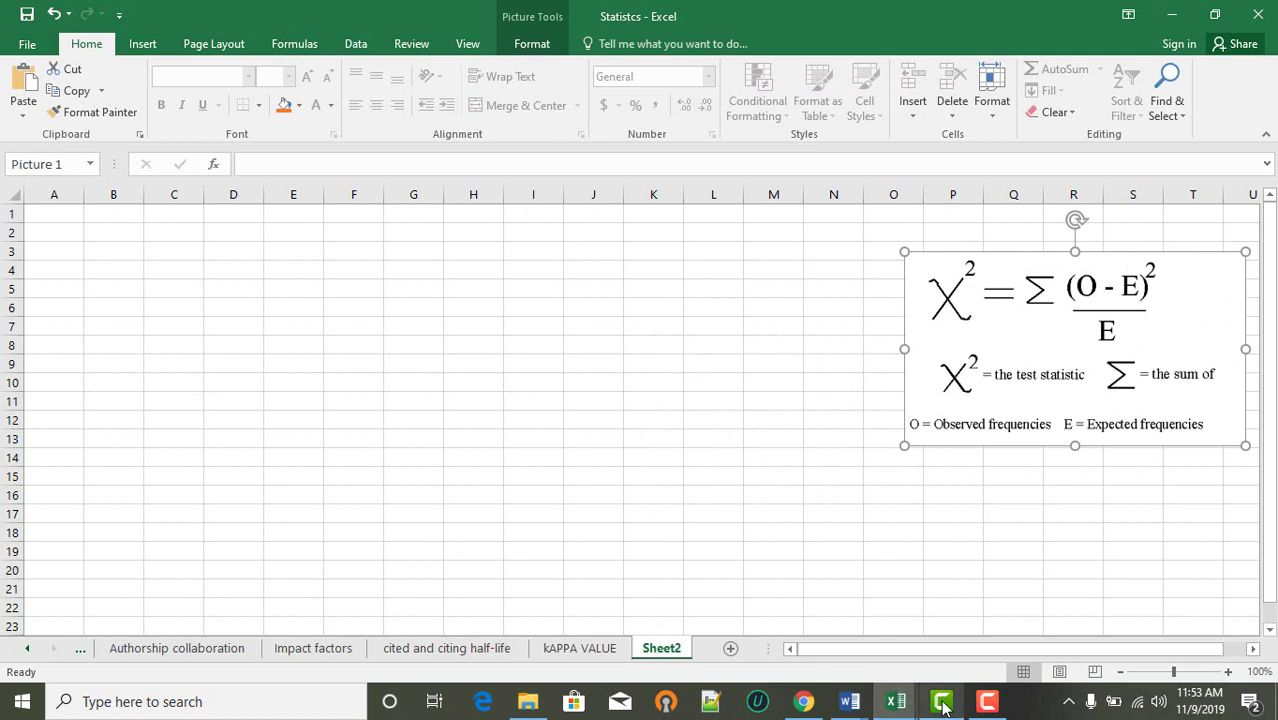
Step: Switch to the Questions document in Word and copy the question 6 table of library use by gender
mouse_move(848, 705)
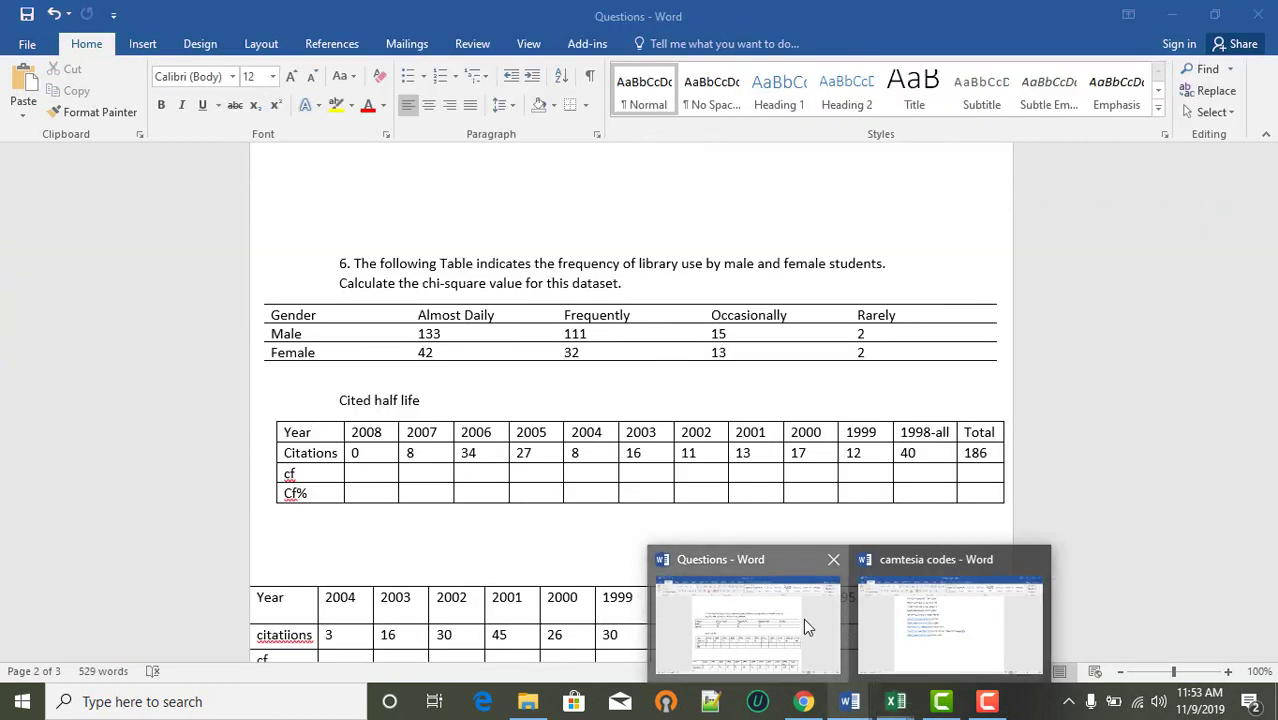
click(803, 618)
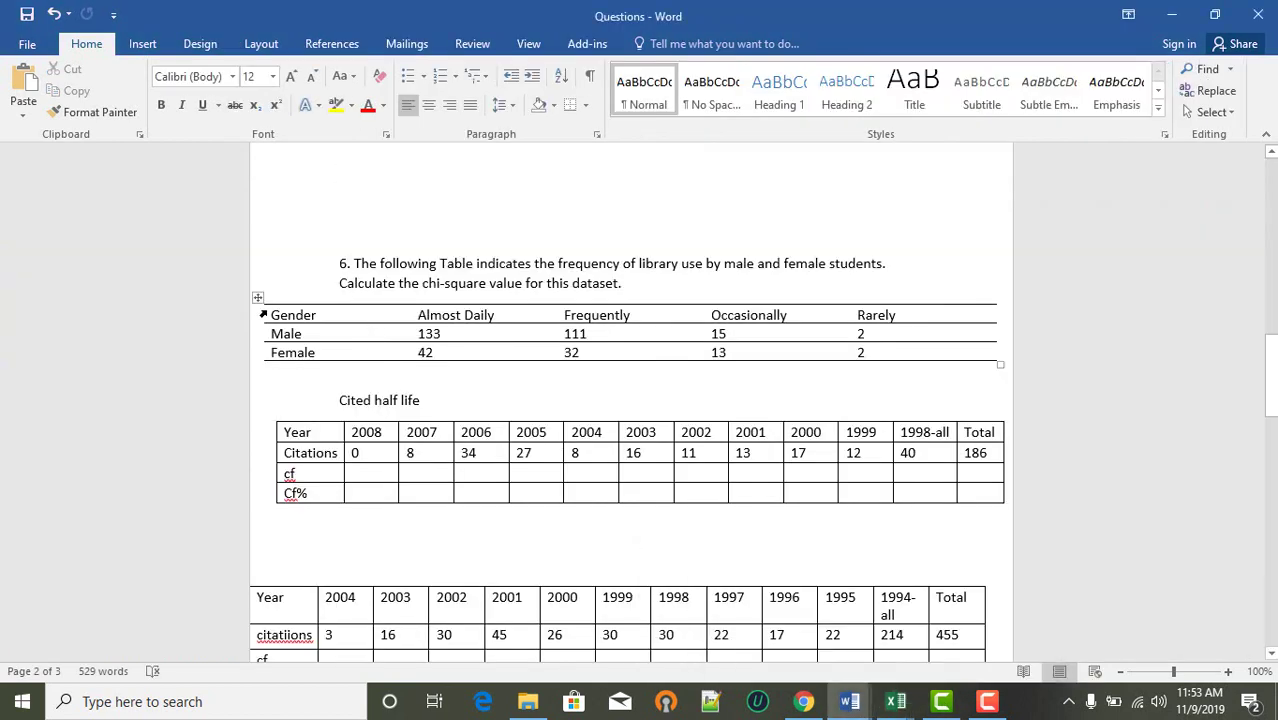
drag(272, 315, 924, 346)
key(ctrl+c)
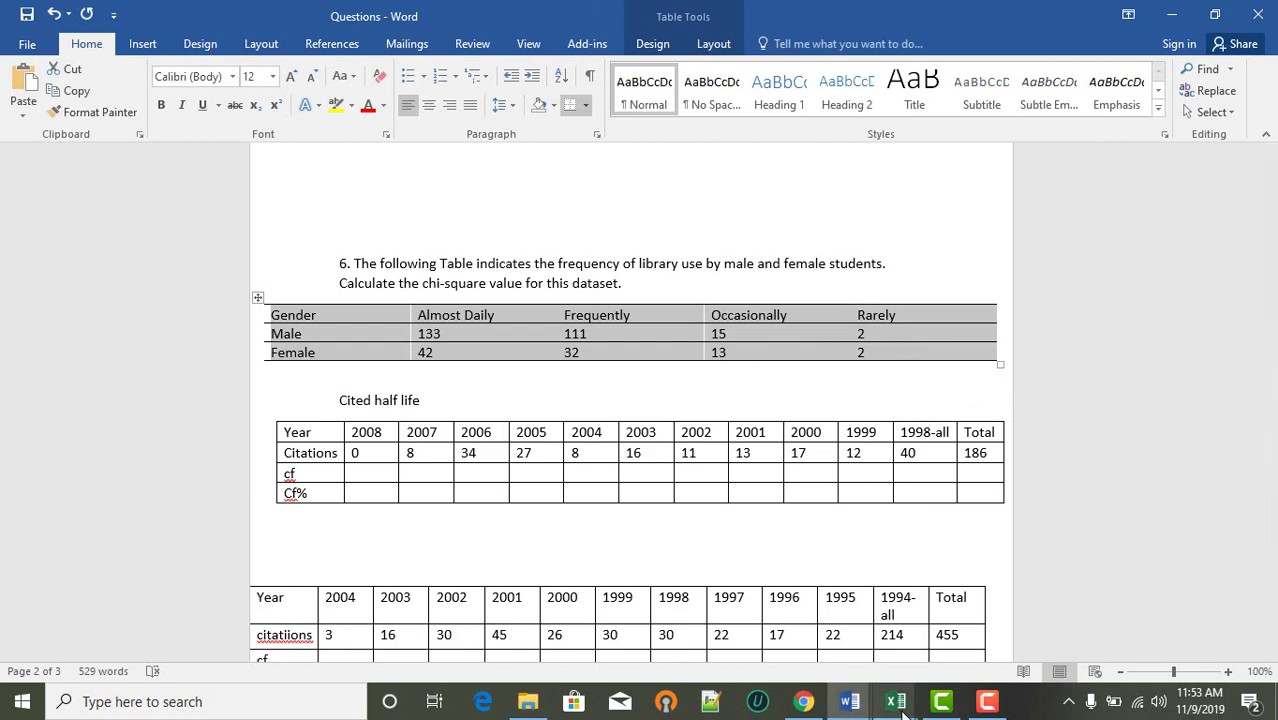
Step: Switch back to the Statistcs workbook in Excel and paste the gender table at cell B4 of Sheet2
mouse_move(900, 706)
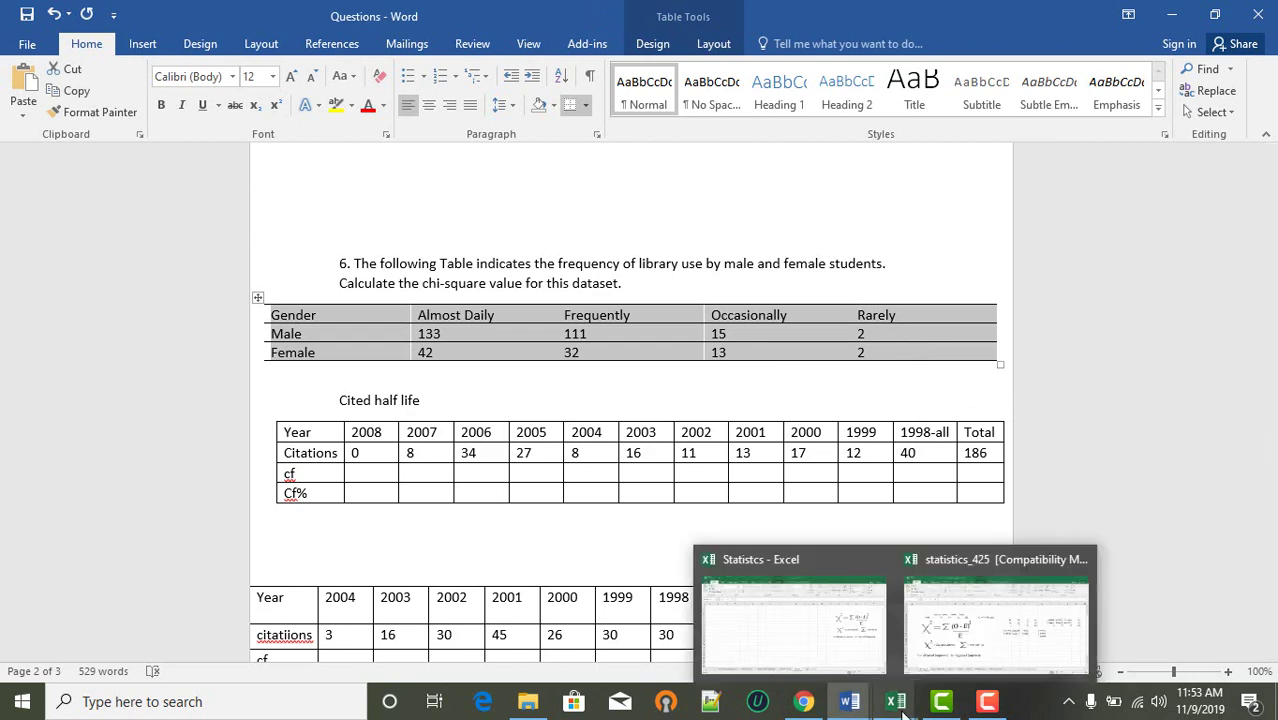
click(824, 636)
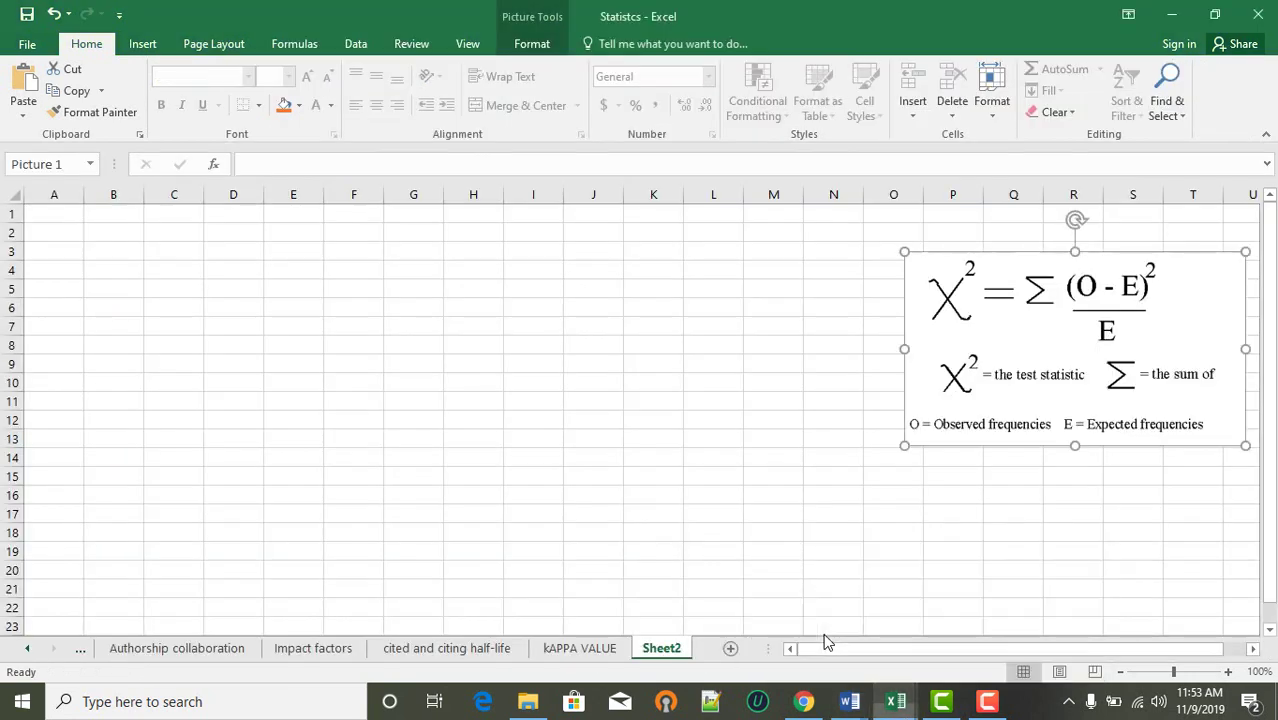
click(119, 267)
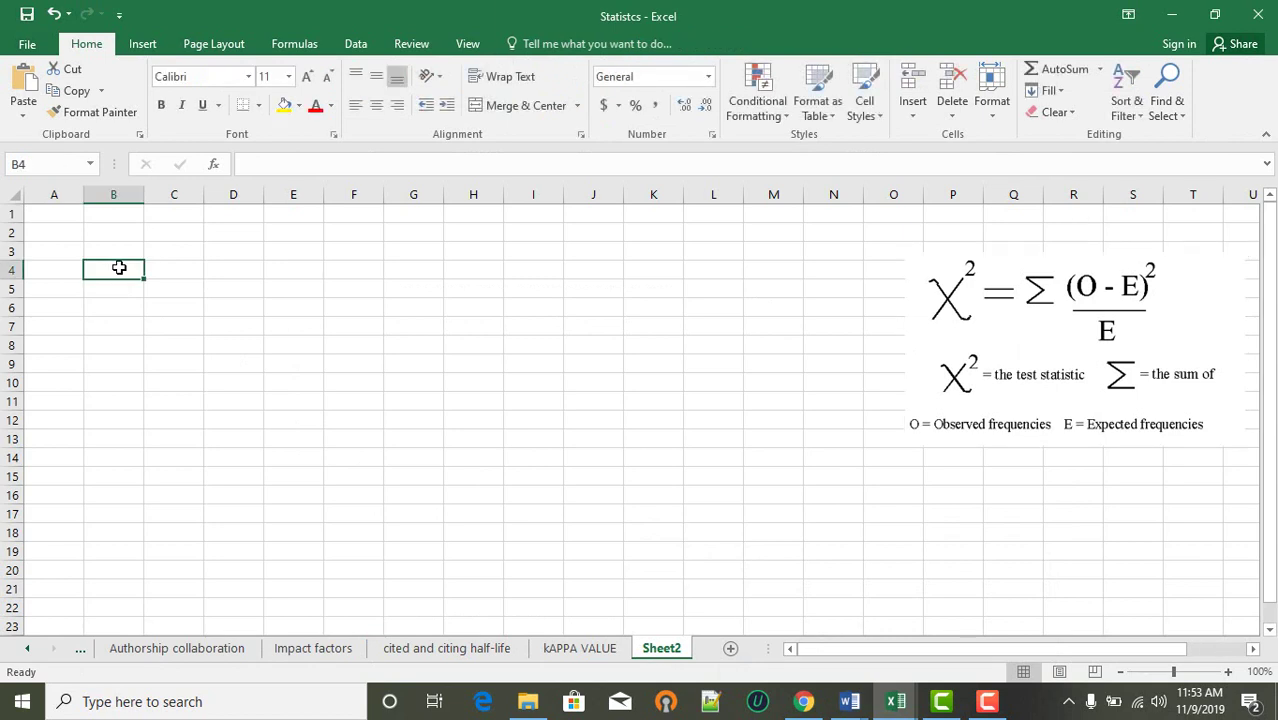
key(ctrl+v)
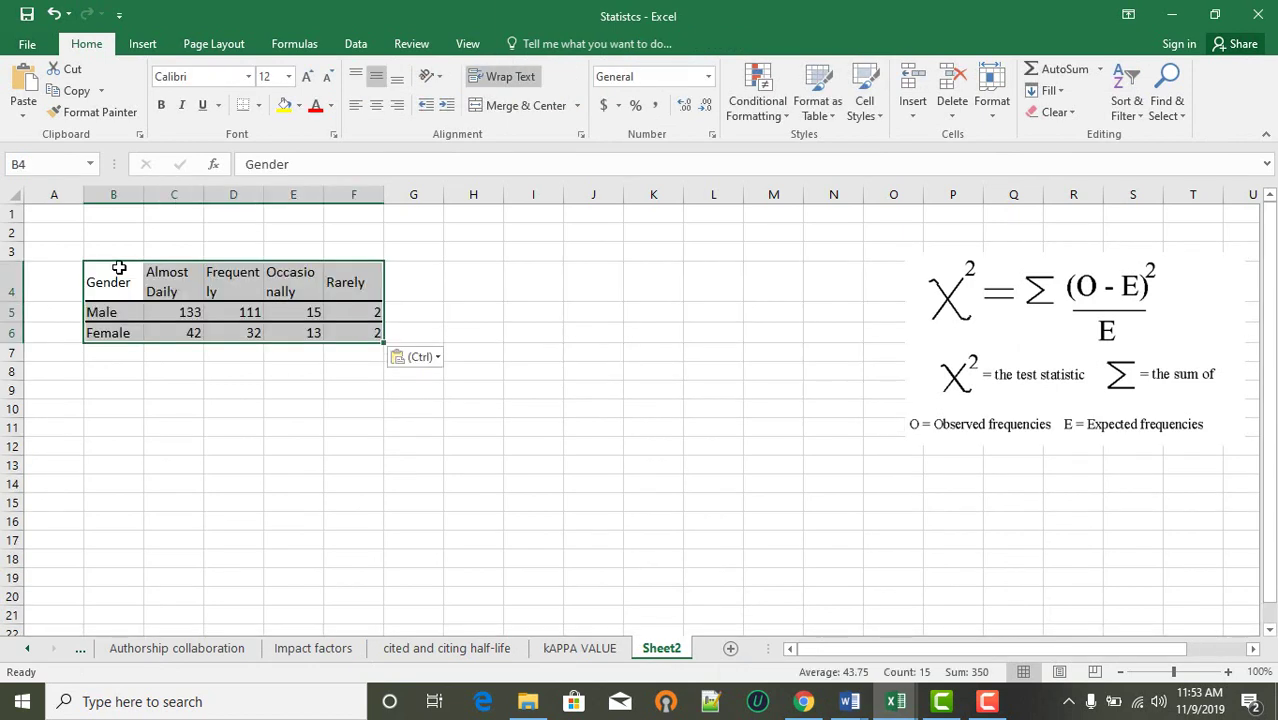
click(243, 442)
click(480, 478)
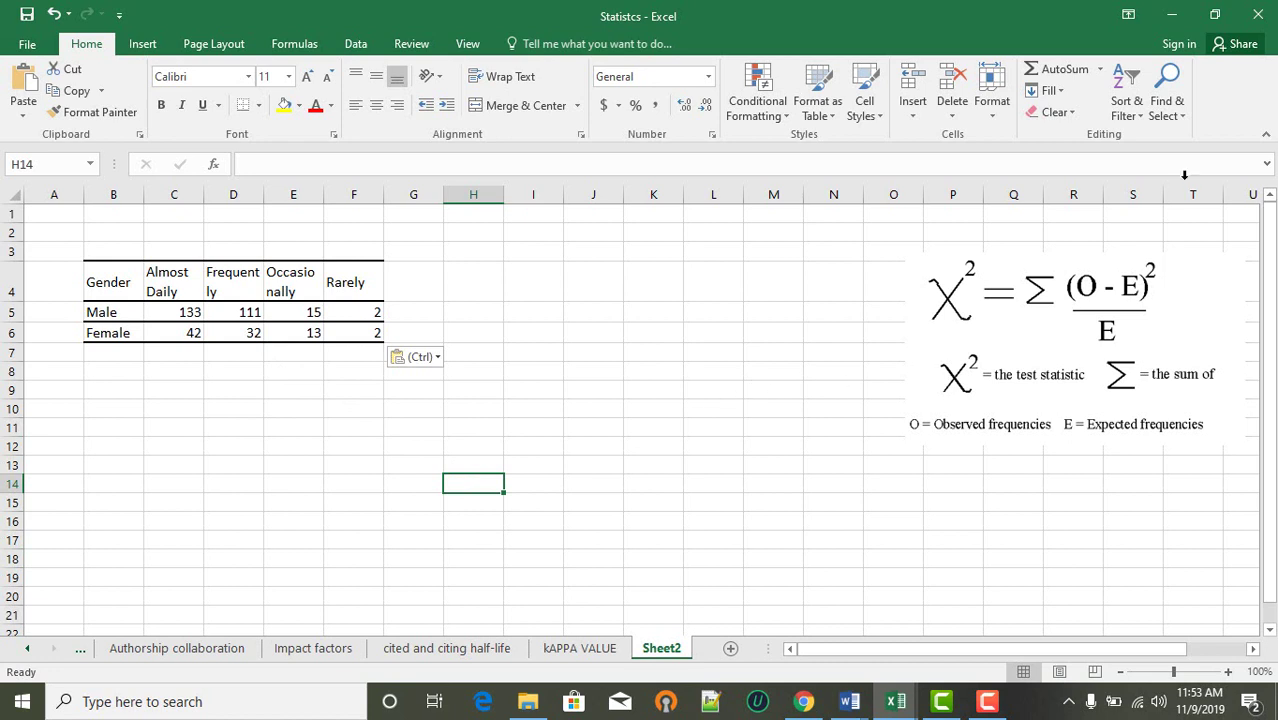
Step: Move the chi-square formula picture up to row 1 and across so it starts at about column P
click(1128, 329)
drag(1090, 330, 1096, 293)
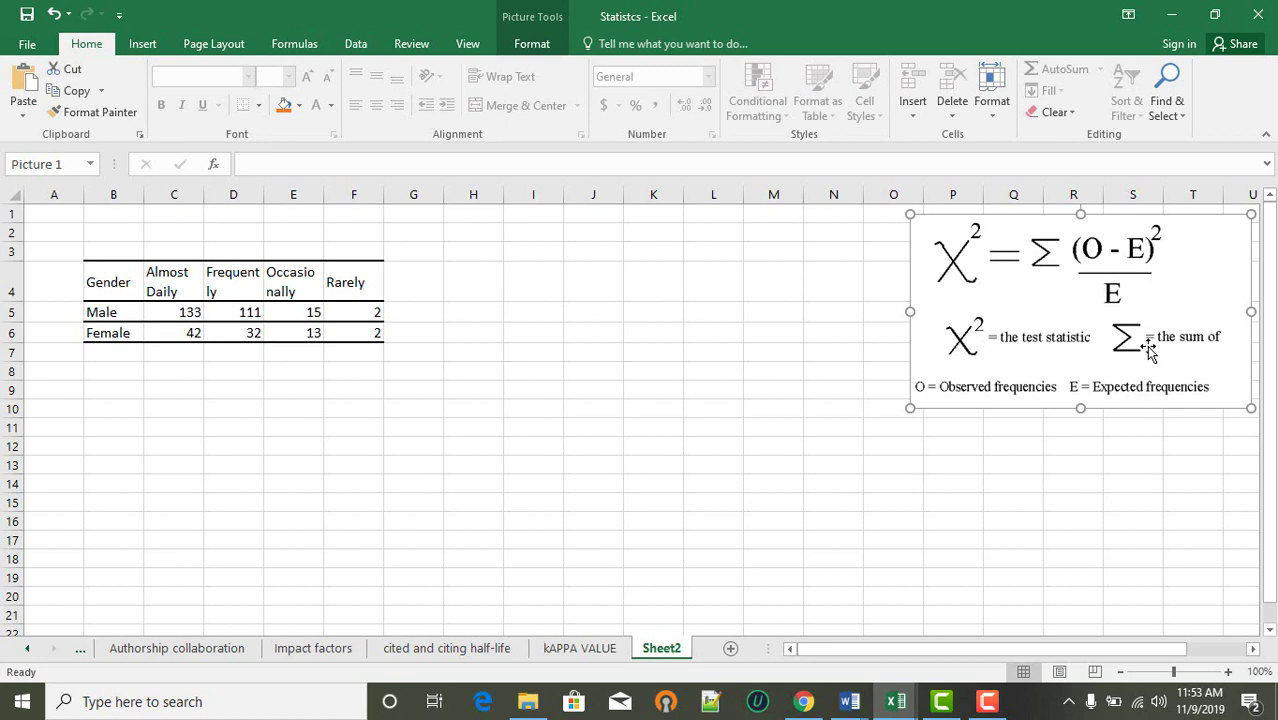
drag(1084, 322, 1112, 320)
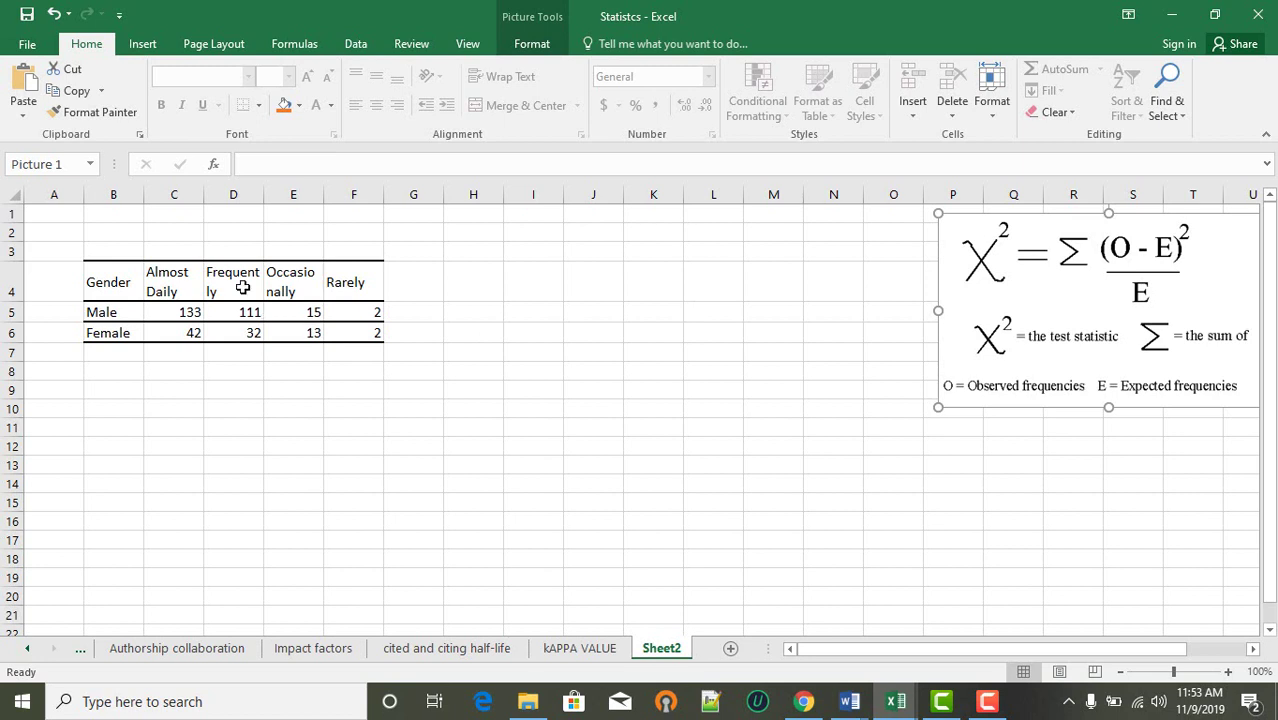
Step: Examine the observed frequencies for male and female students across the four library-use categories
click(192, 306)
click(233, 312)
drag(240, 313, 294, 313)
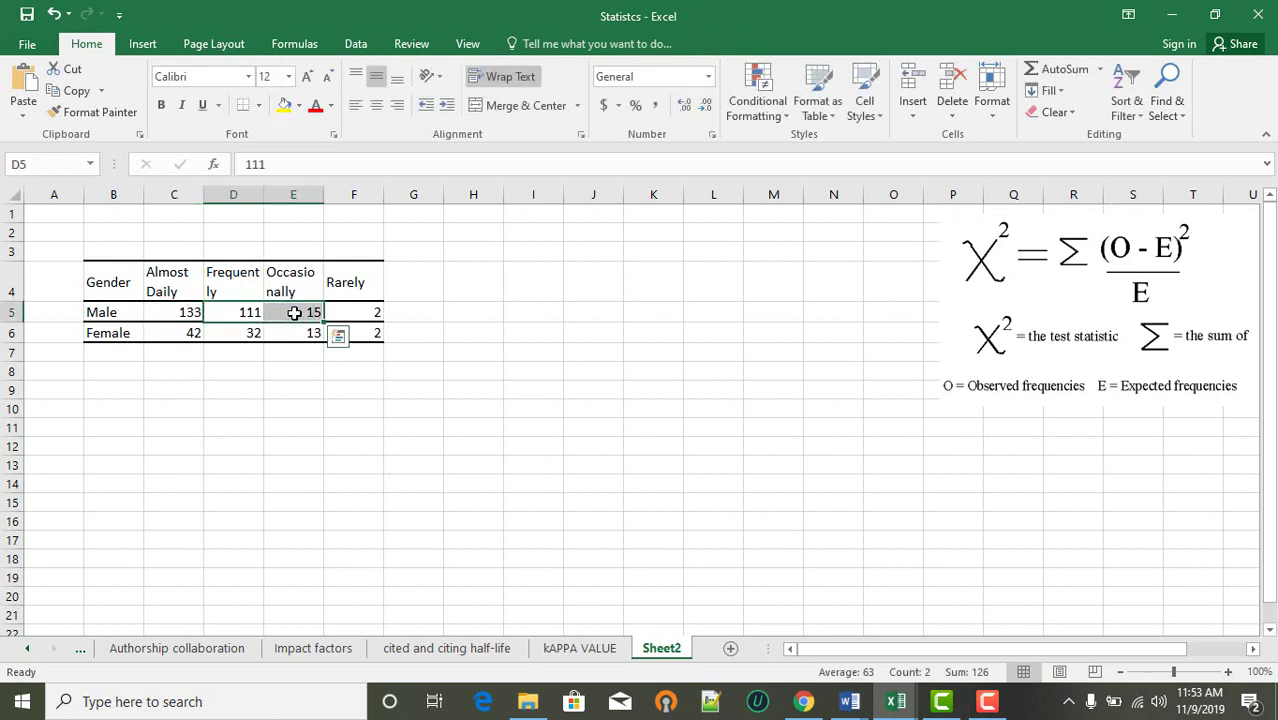
click(305, 313)
click(358, 318)
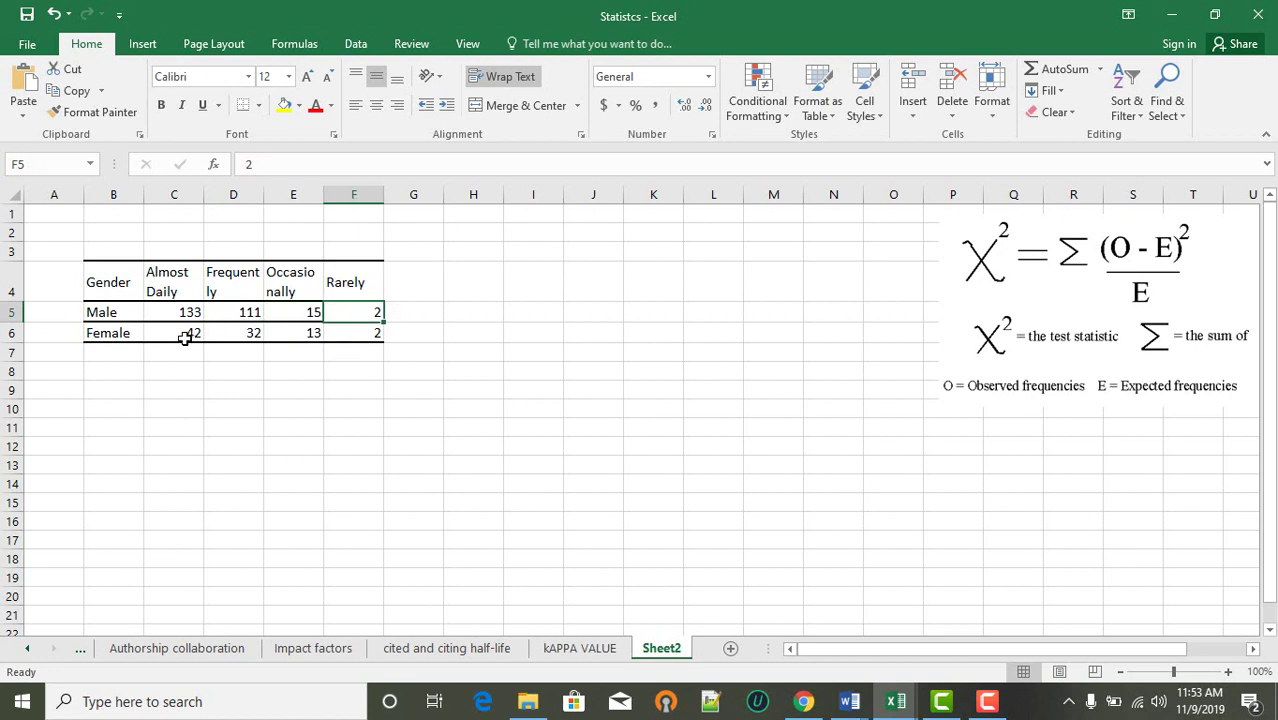
drag(185, 338, 246, 348)
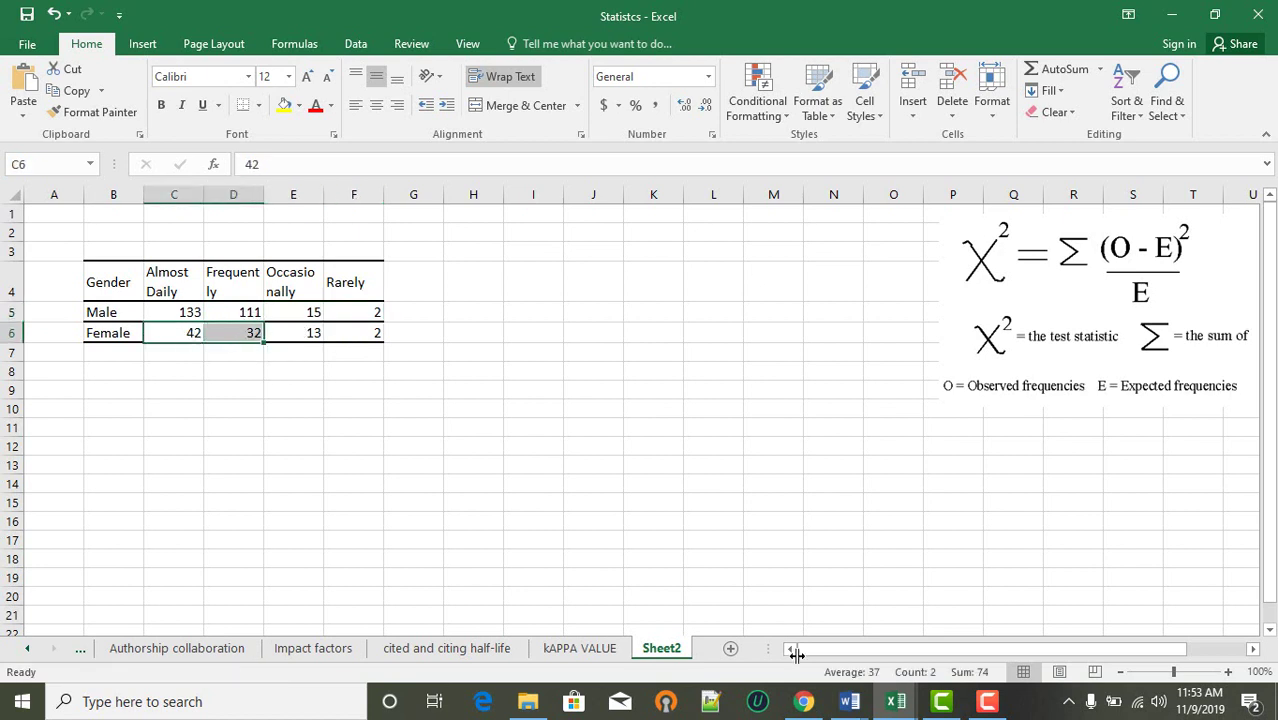
mouse_move(1040, 687)
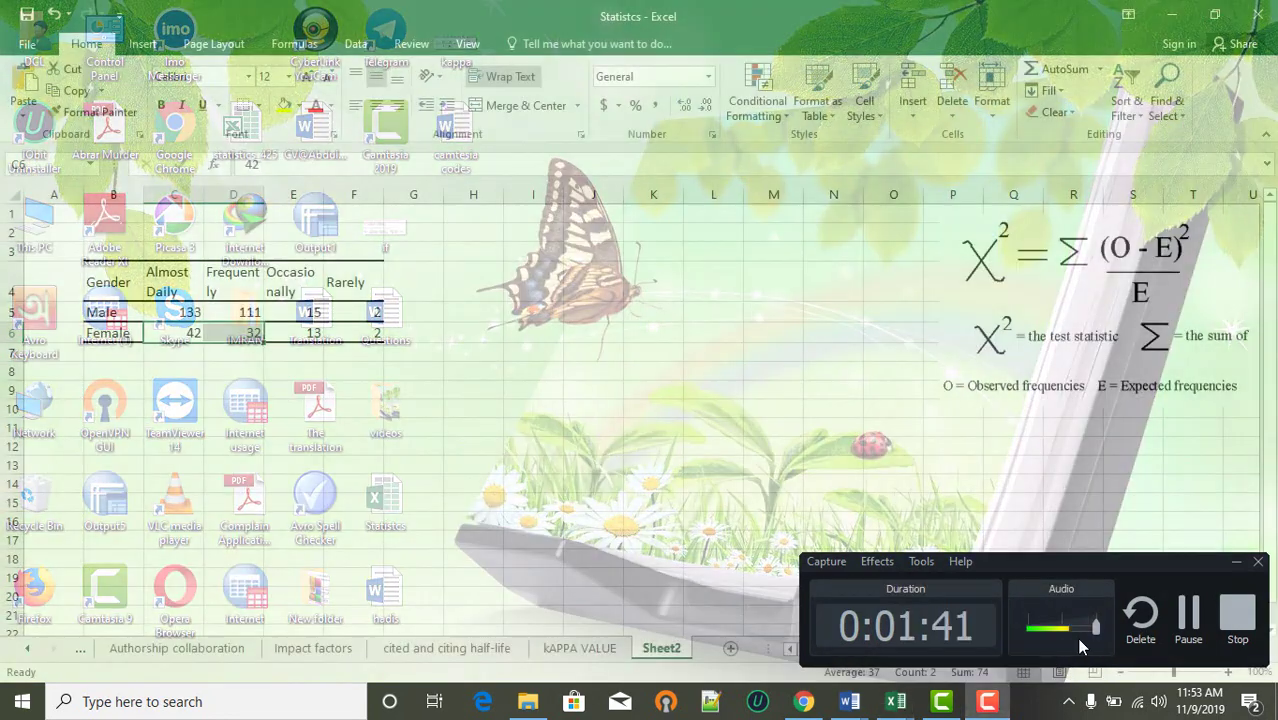
click(1076, 637)
click(1186, 617)
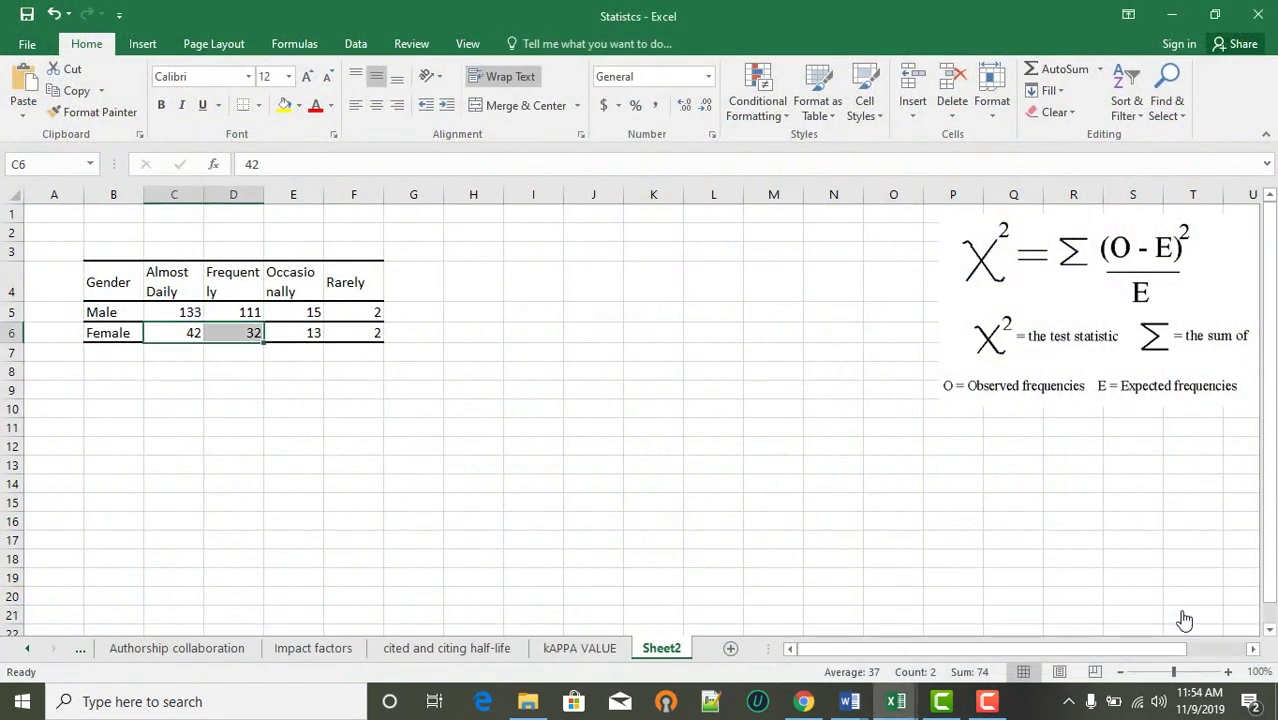
click(370, 425)
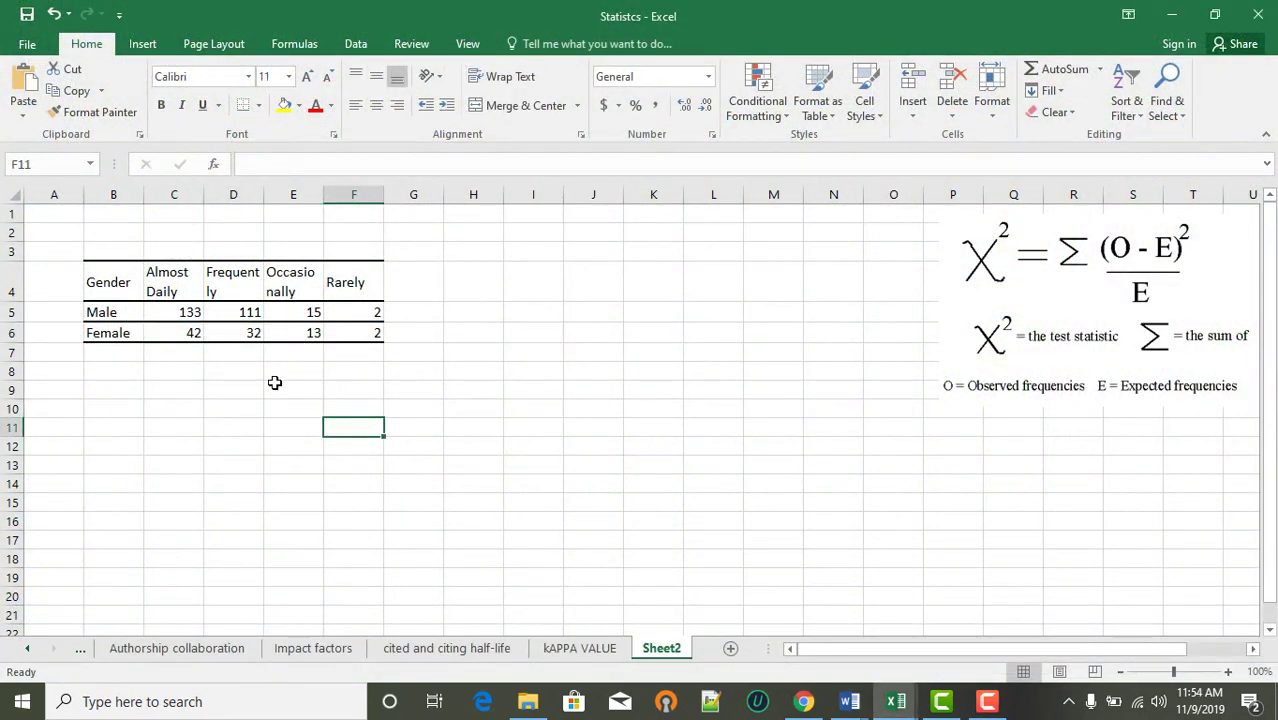
drag(190, 313, 229, 314)
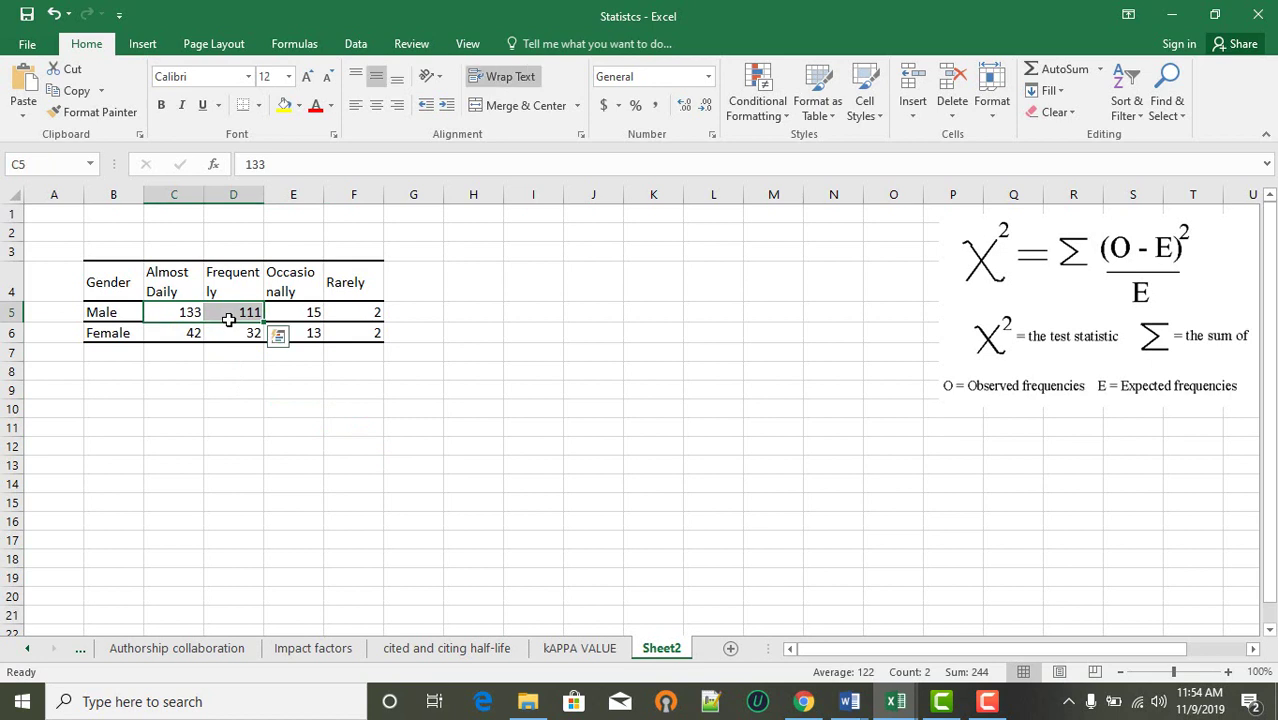
click(305, 312)
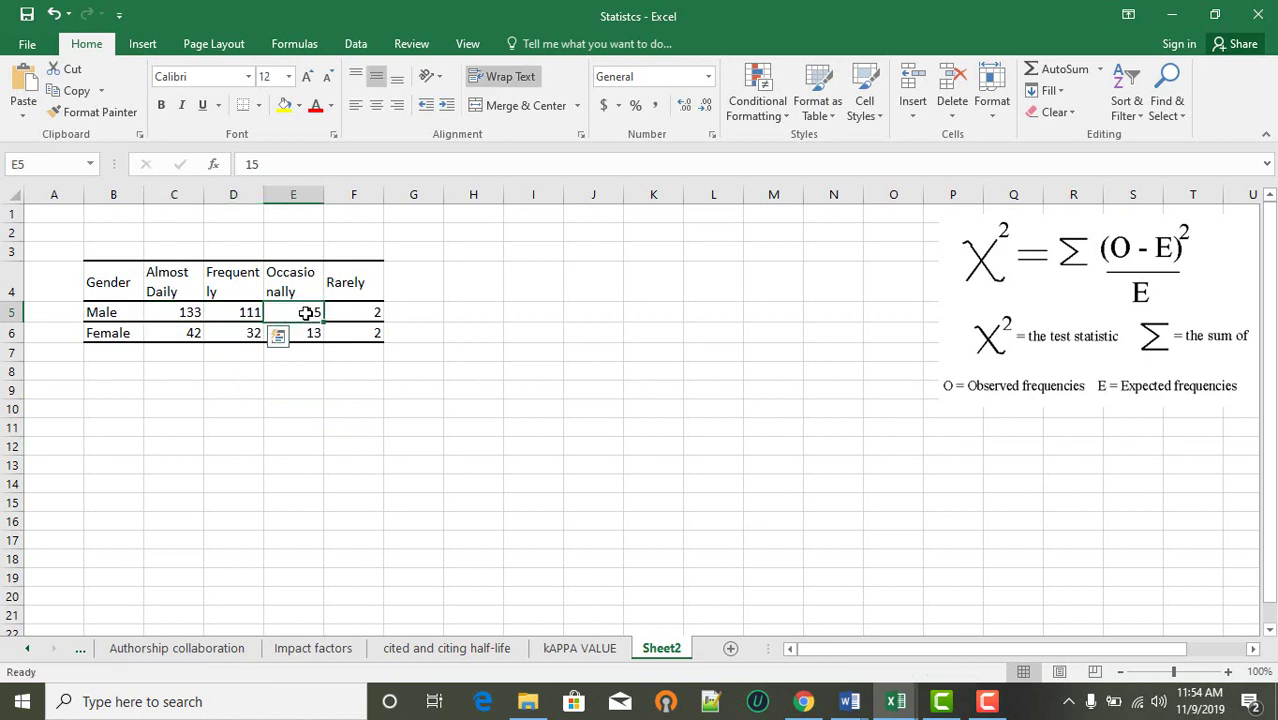
click(340, 315)
drag(340, 315, 236, 326)
click(252, 335)
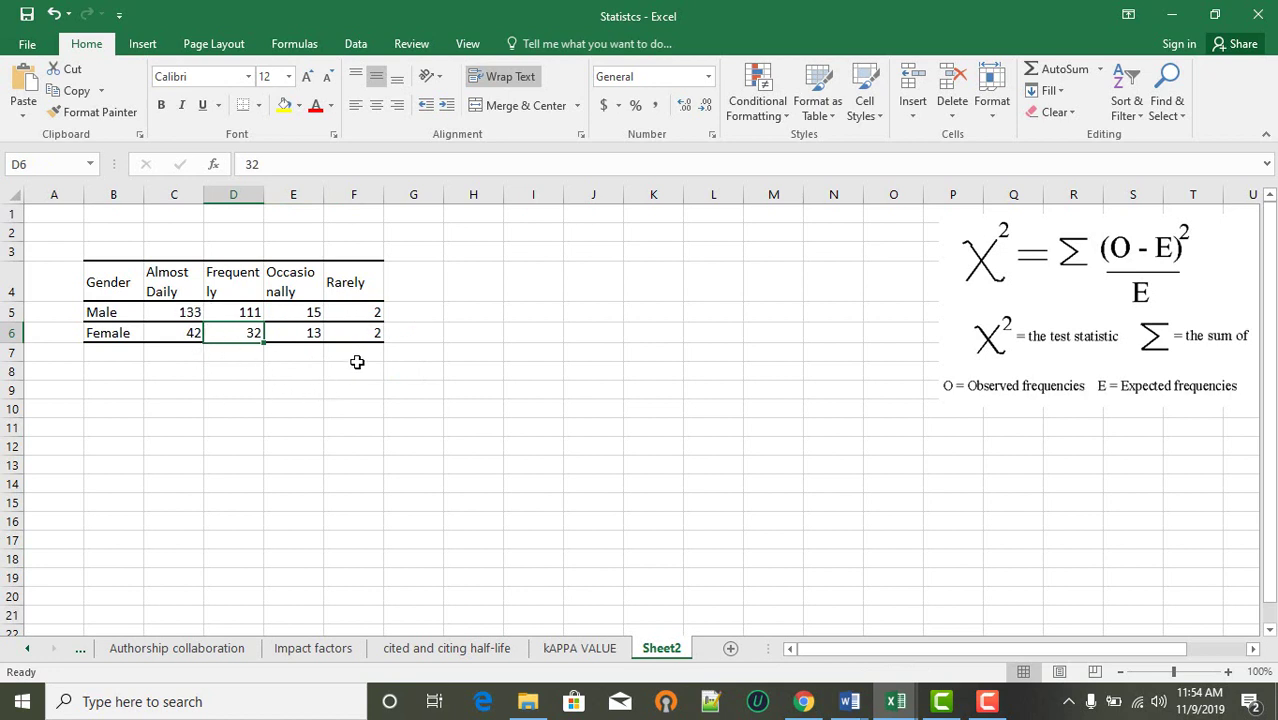
Step: Add a Total column heading in G4 and a Total row label in B7 of the gender table
click(434, 278)
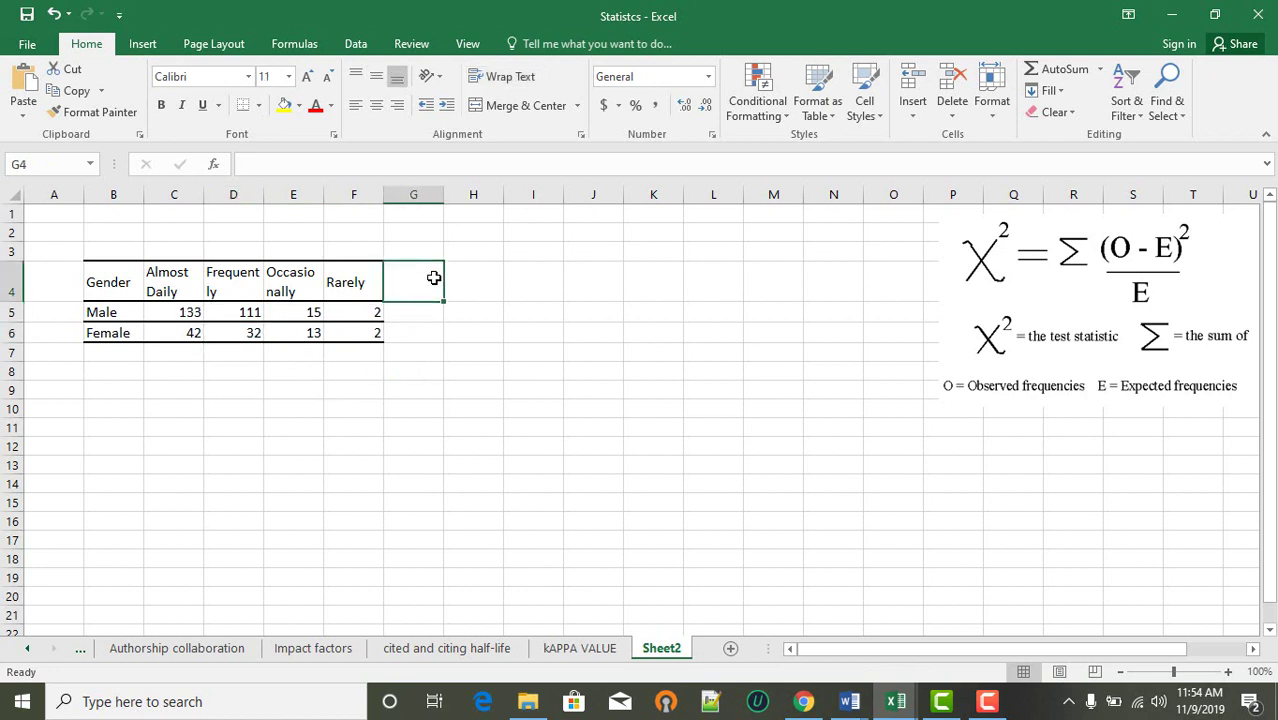
text(Total)
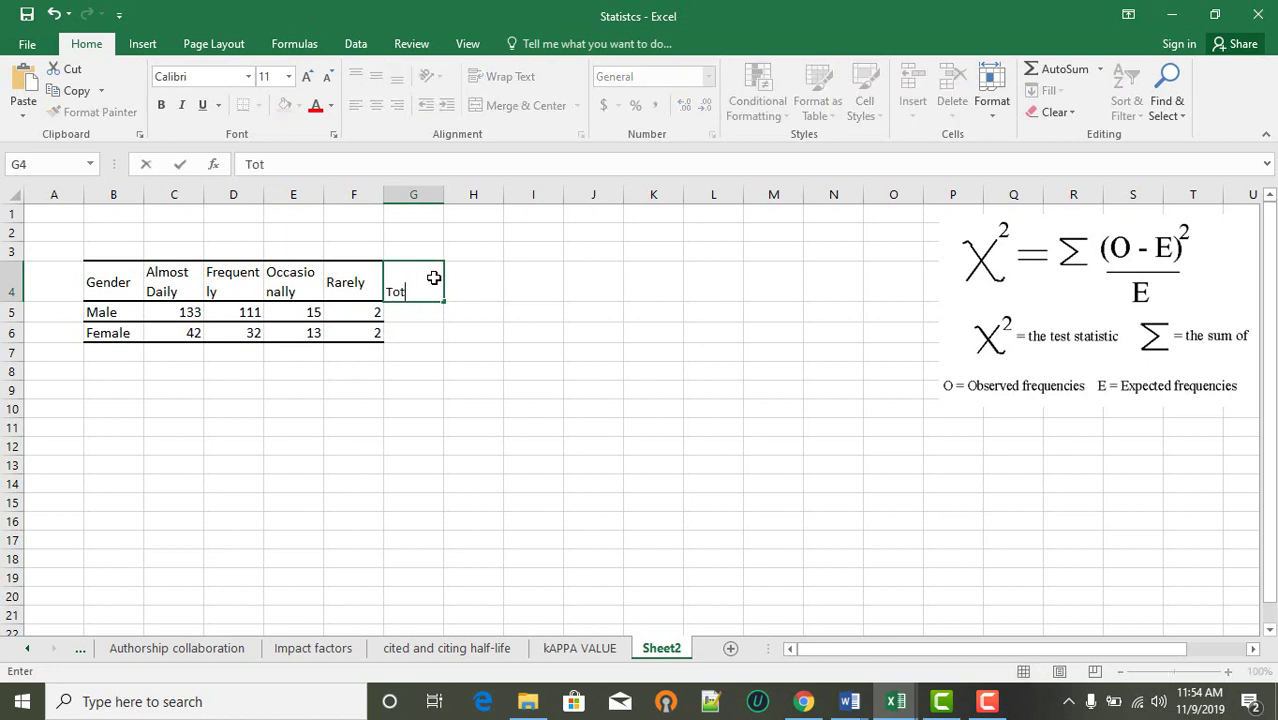
click(108, 352)
text(T)
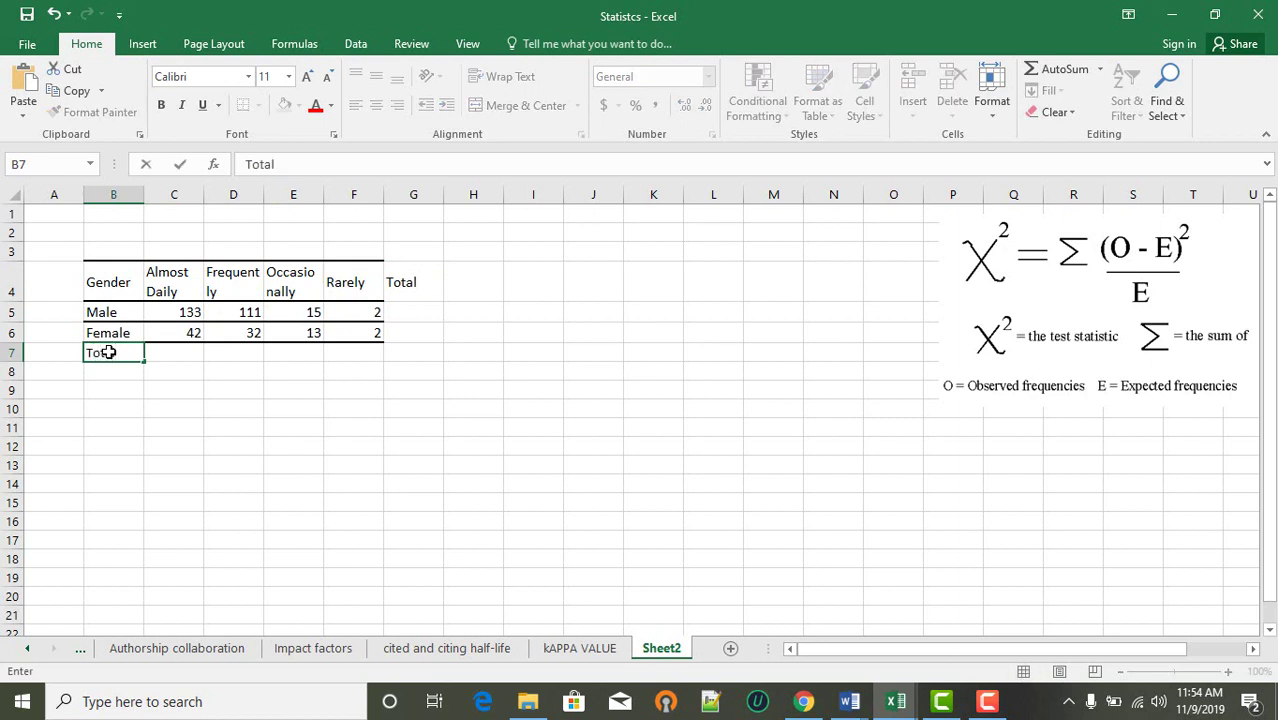
text(otal)
click(424, 390)
Step: AutoSum the Male and Female rows in G5 and G6, and the four category columns in C7:F7
click(412, 312)
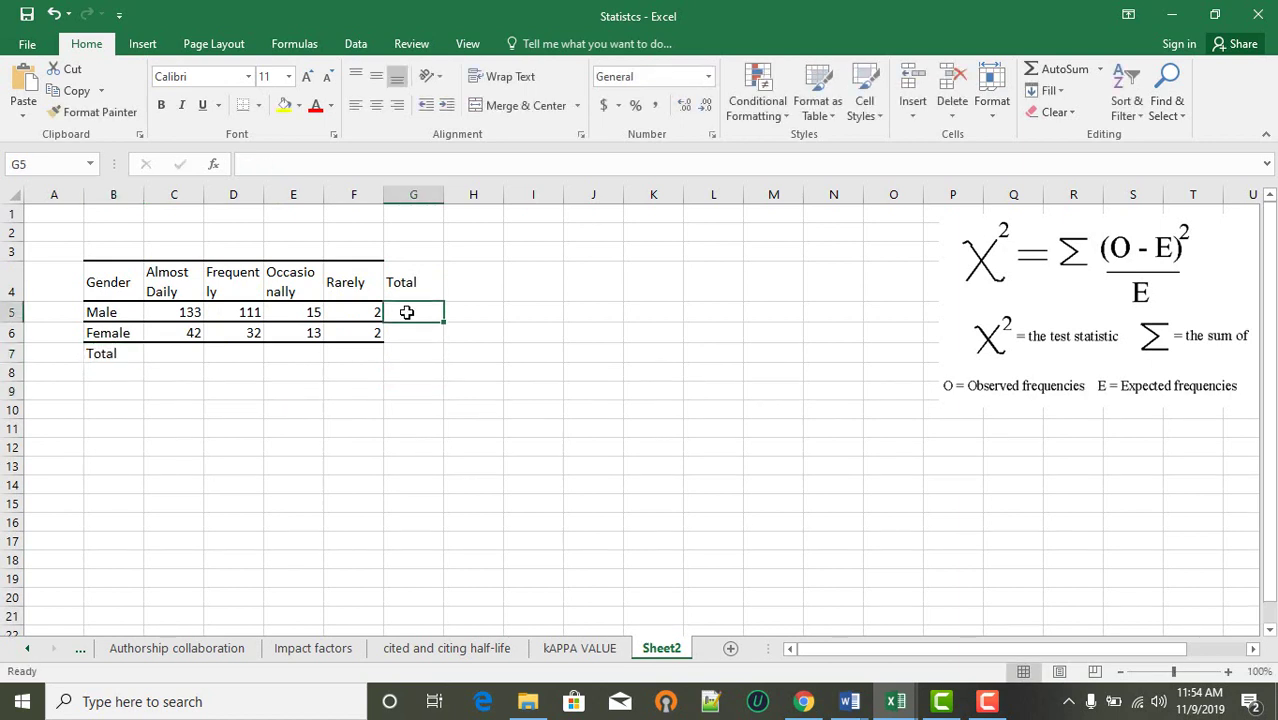
click(1052, 68)
key(Return)
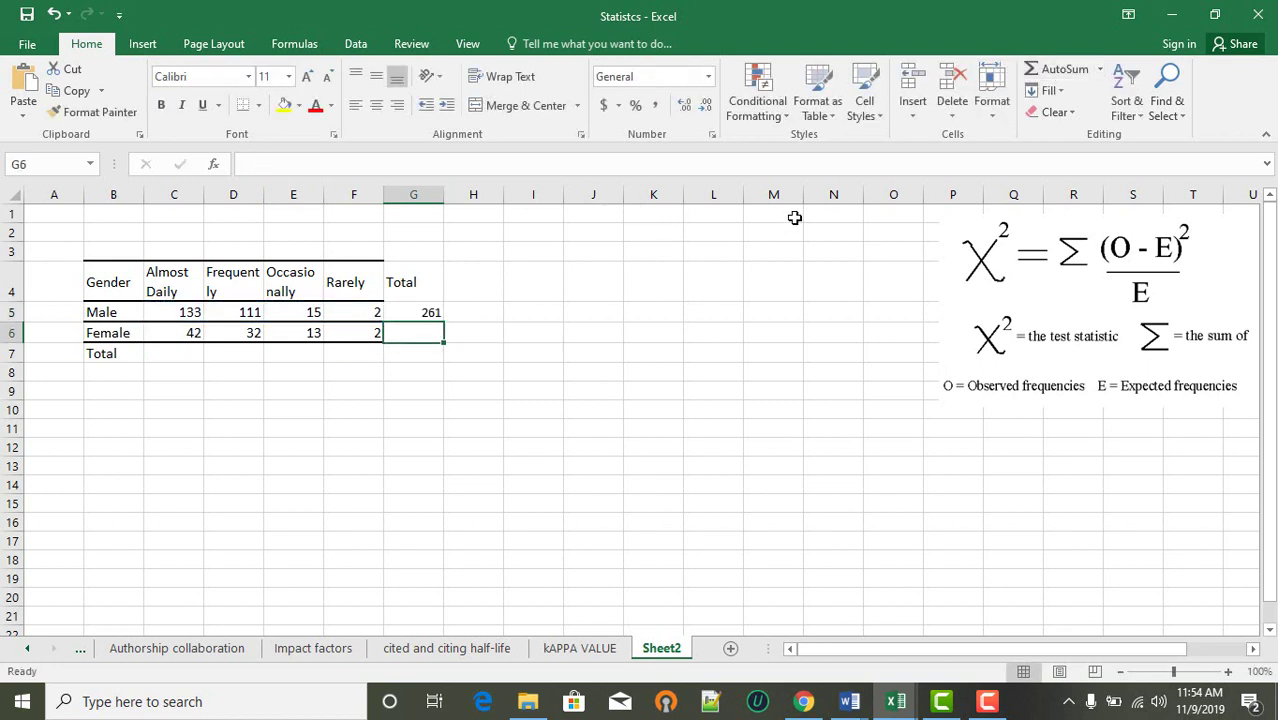
click(1052, 80)
key(Return)
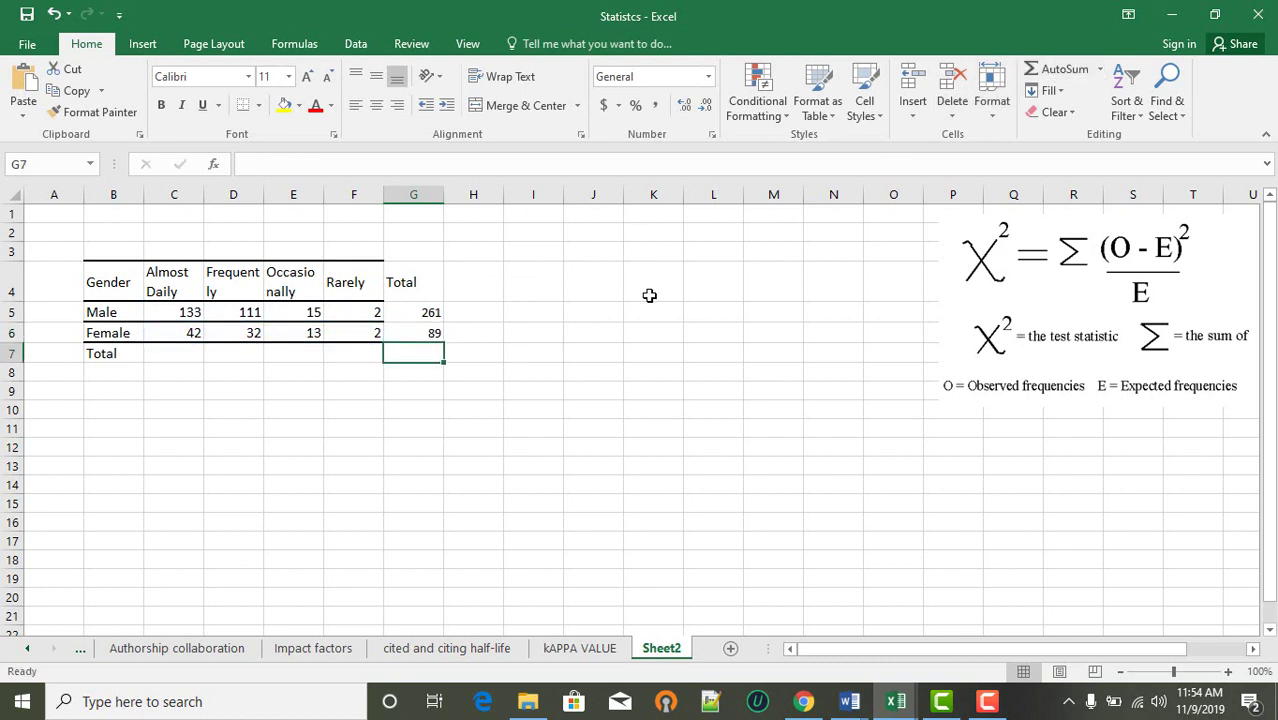
drag(179, 357, 338, 357)
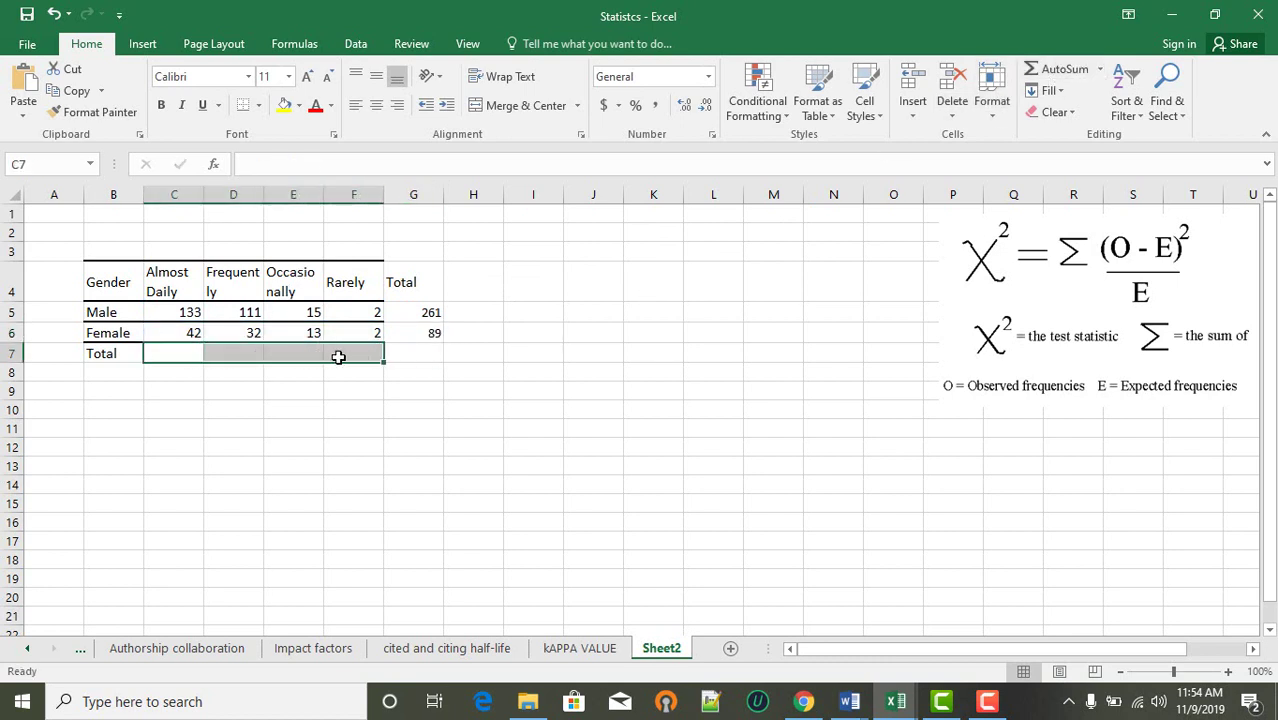
click(1035, 75)
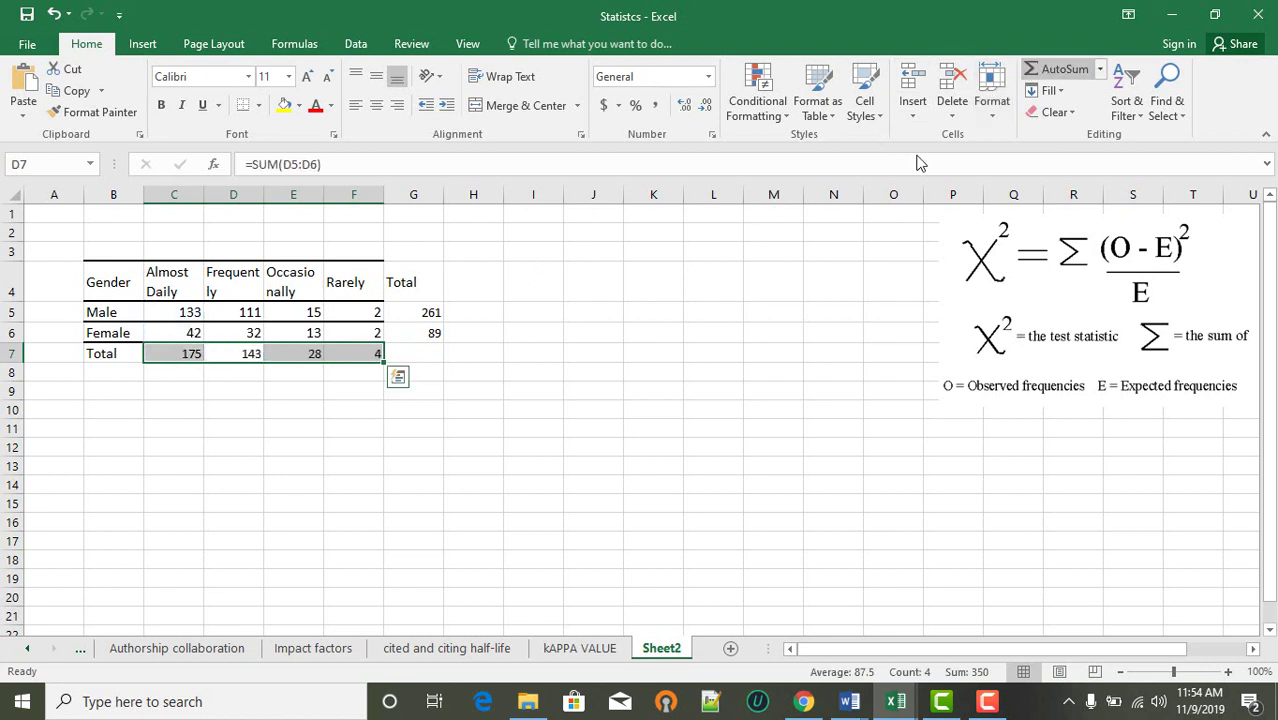
Step: AutoSum the grand total in G7 from the Male and Female totals in G5:G6
click(792, 289)
click(443, 350)
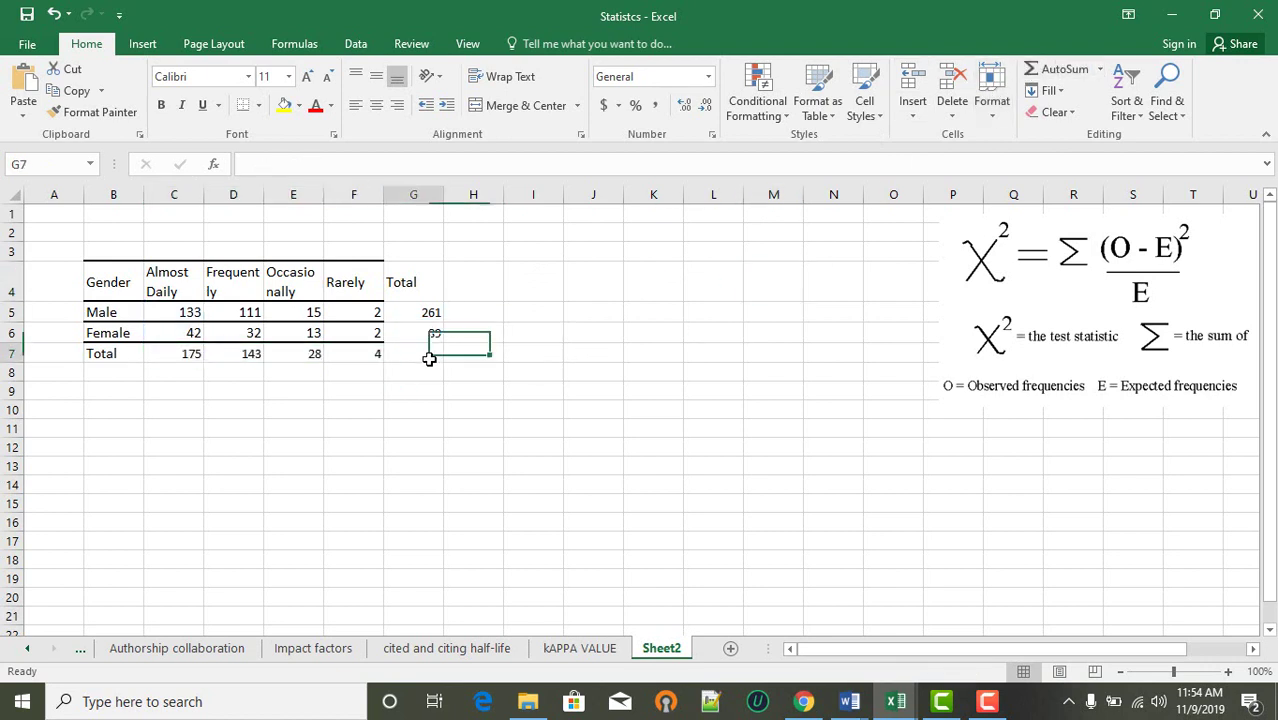
click(1055, 68)
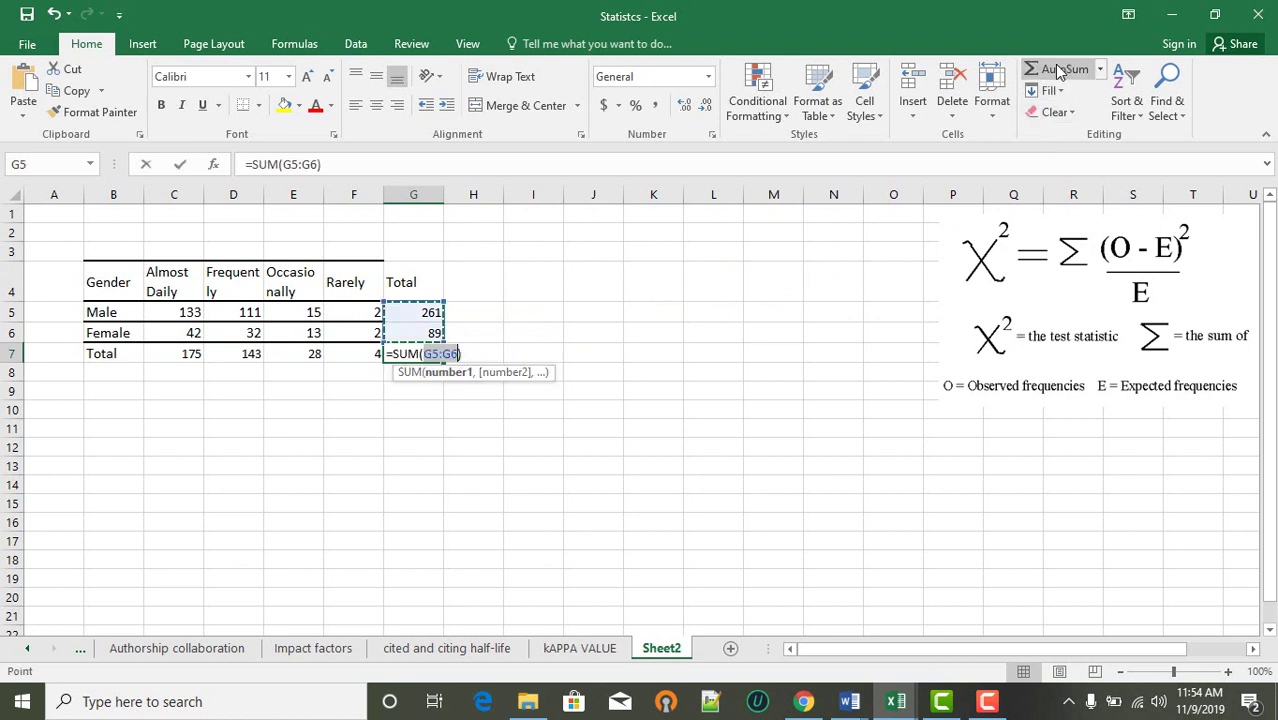
key(Return)
click(648, 318)
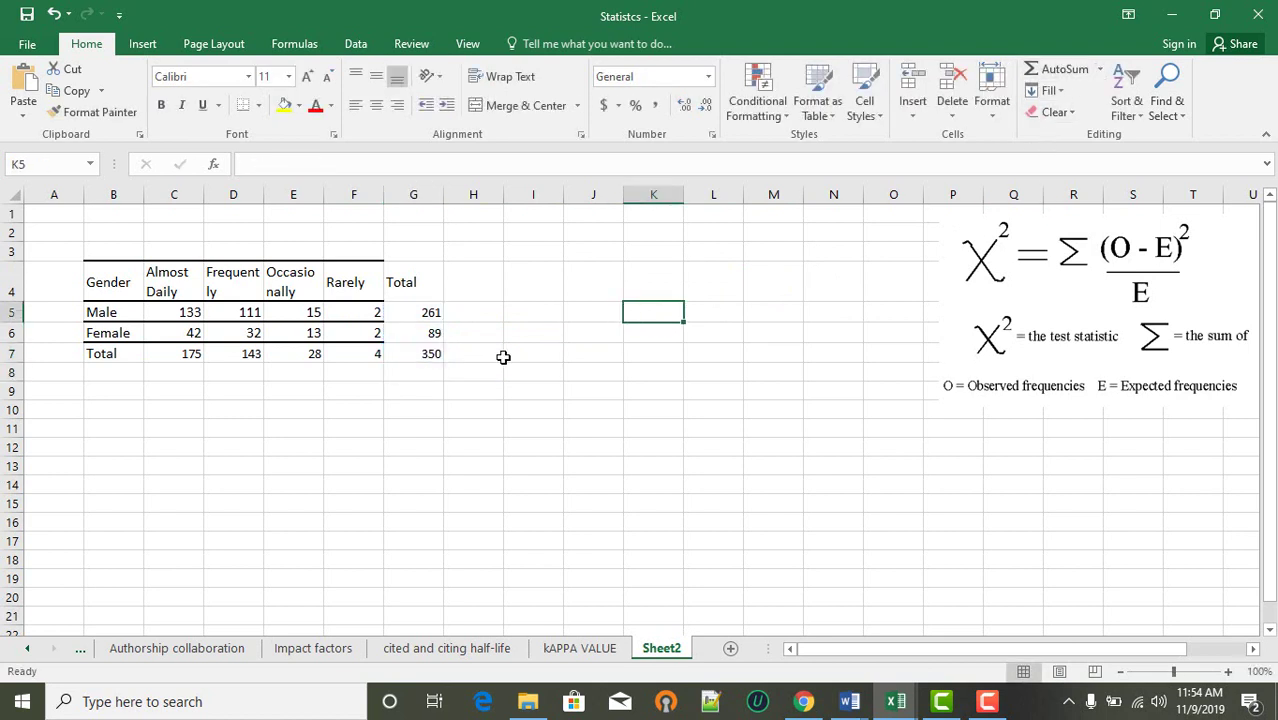
Step: Examine the grand total in G7 and the observed frequencies in C5:F6
click(422, 357)
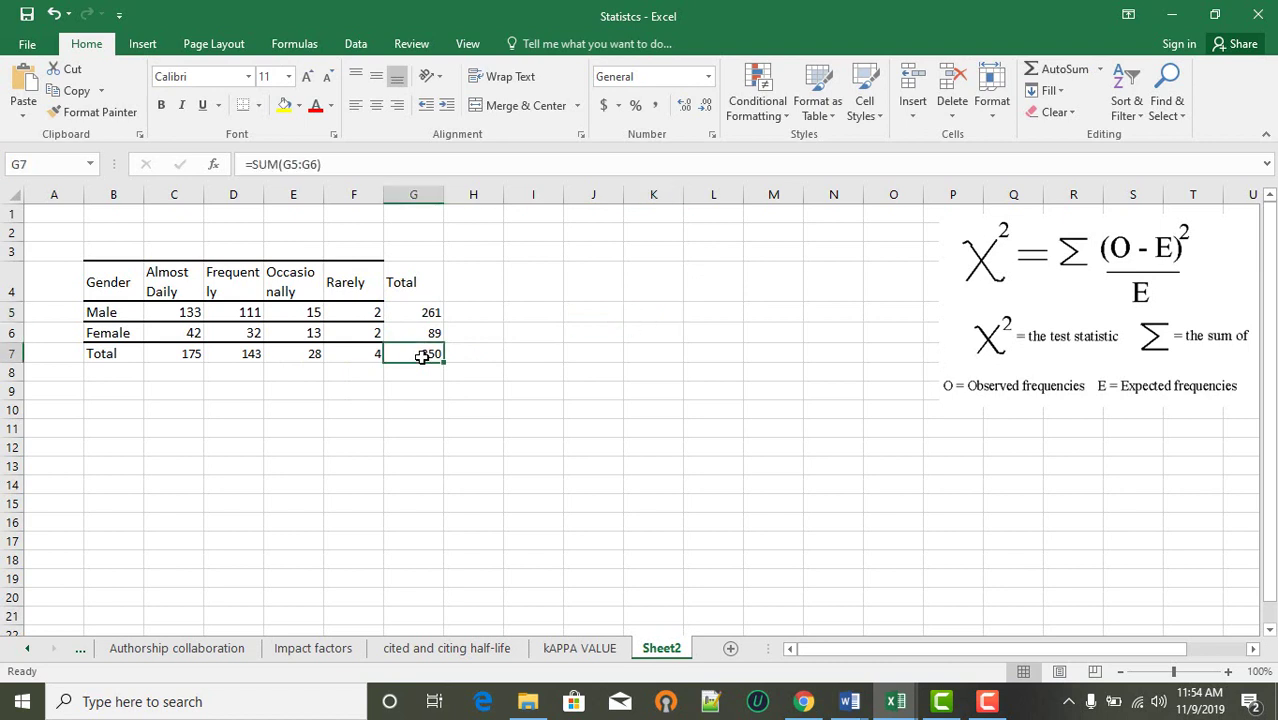
click(198, 312)
drag(203, 312, 362, 331)
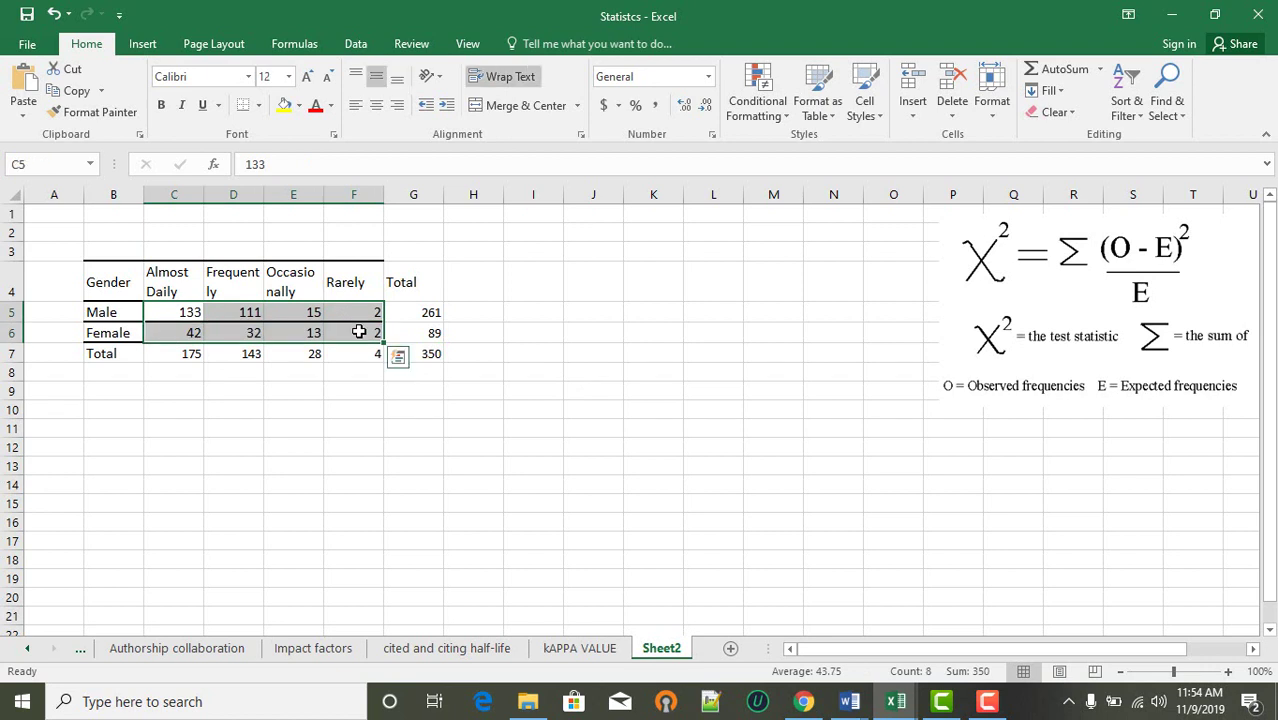
click(616, 416)
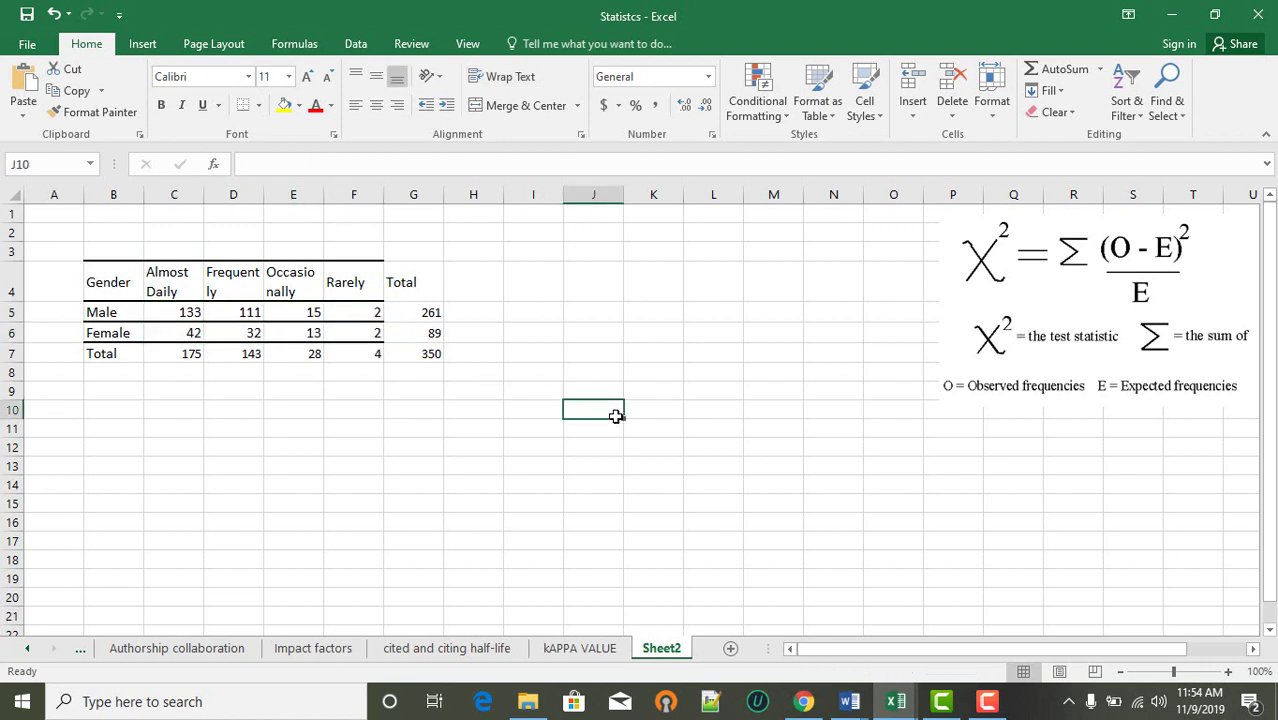
Step: Shift the chi-square formula picture slightly down and left, and paste a copy of the gender table B4:F6 at B13
drag(1155, 255, 1108, 272)
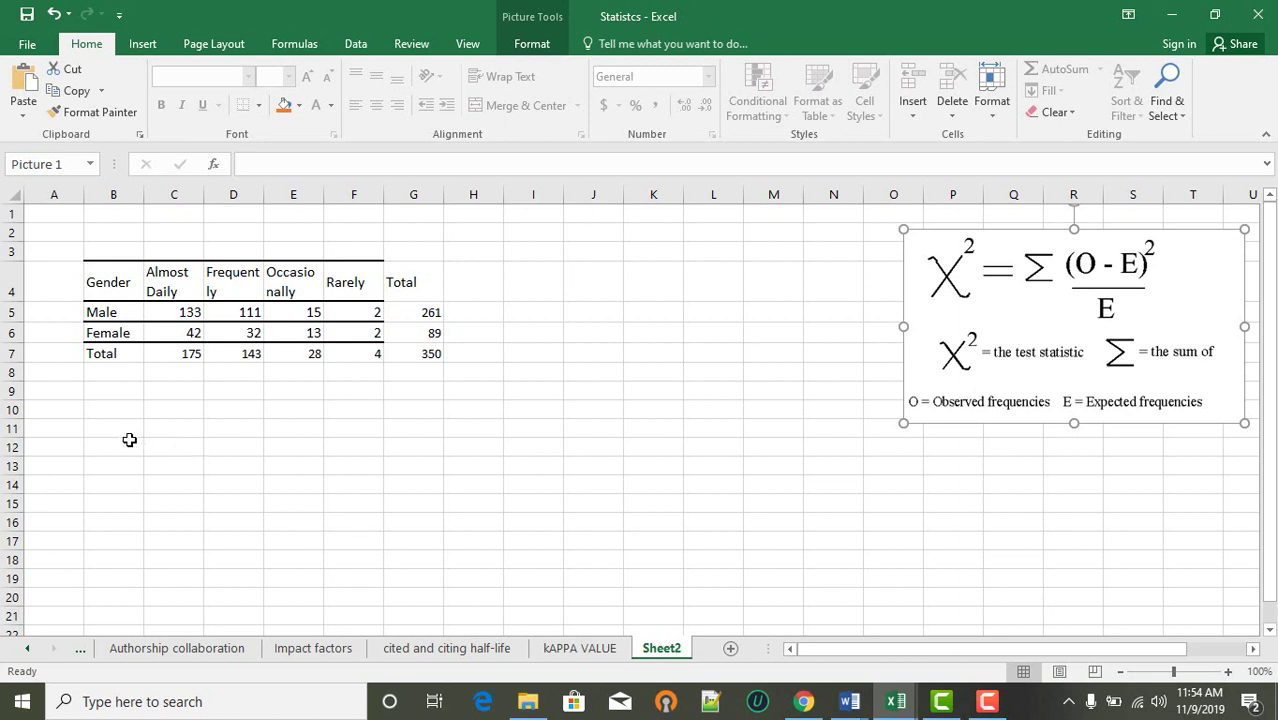
drag(107, 280, 338, 337)
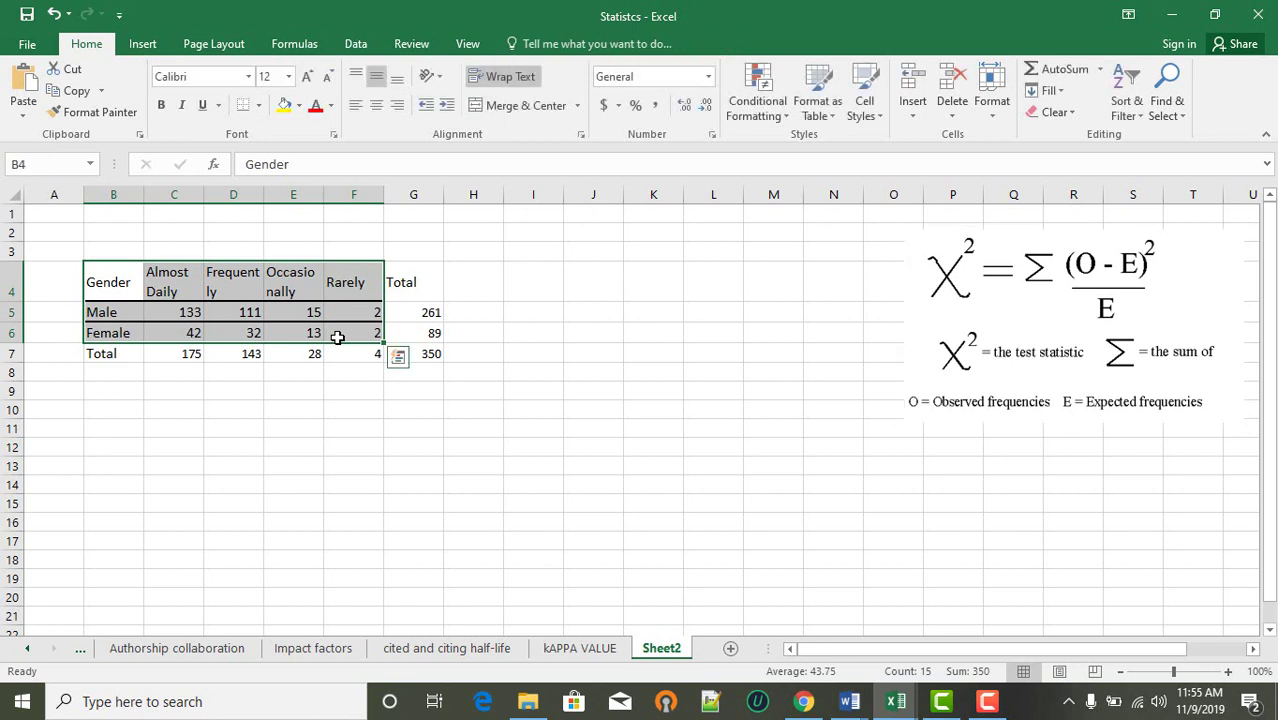
key(ctrl+c)
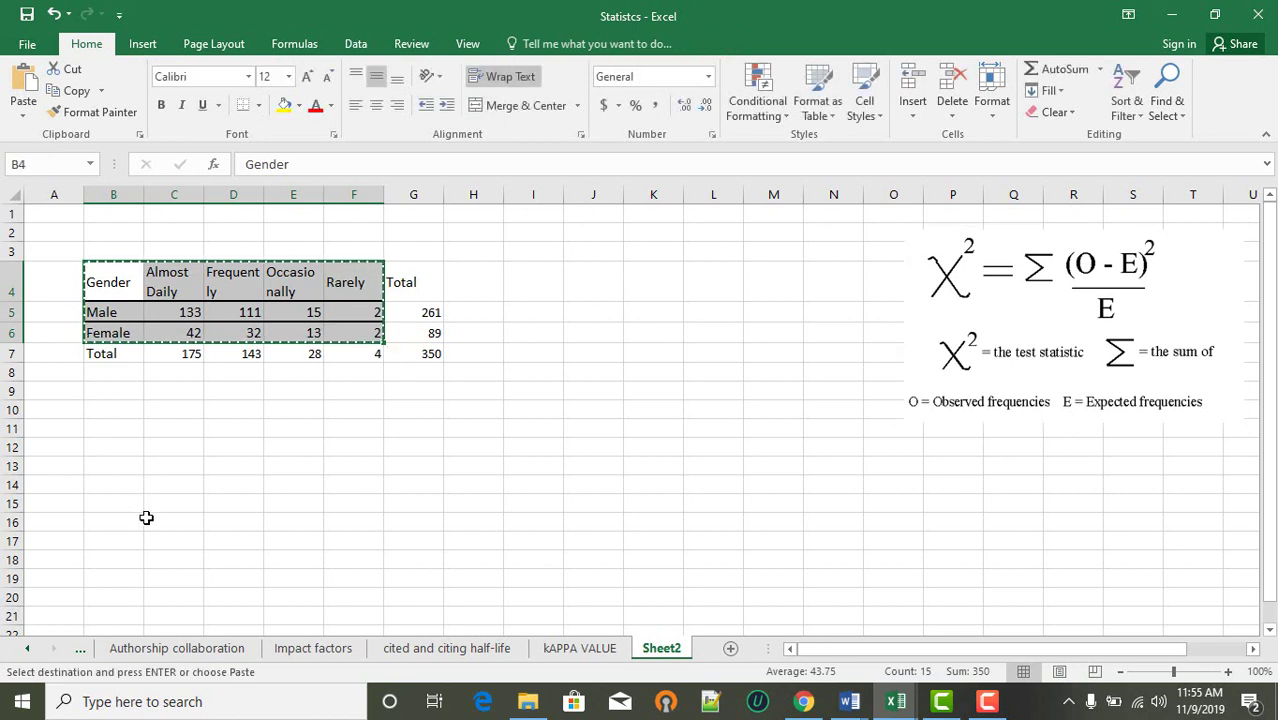
click(117, 466)
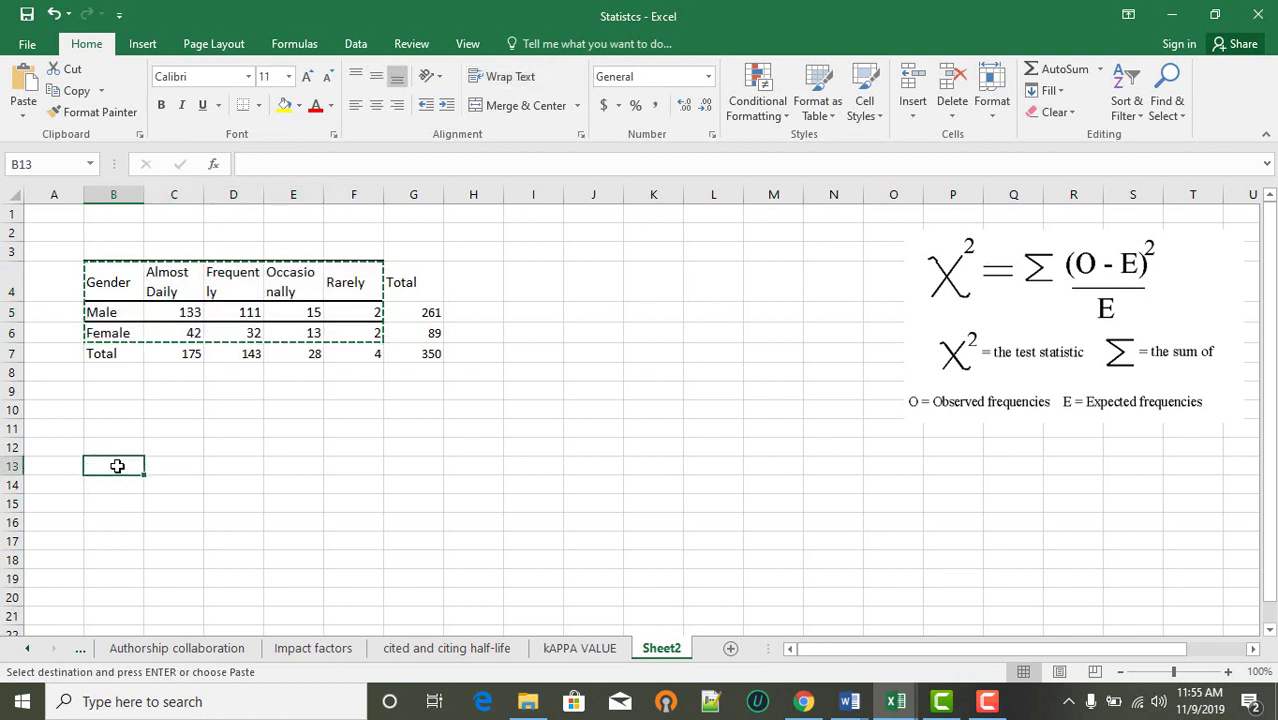
key(ctrl+v)
Step: Try pasting another copy of the gender table at E9, and undo that paste
click(300, 384)
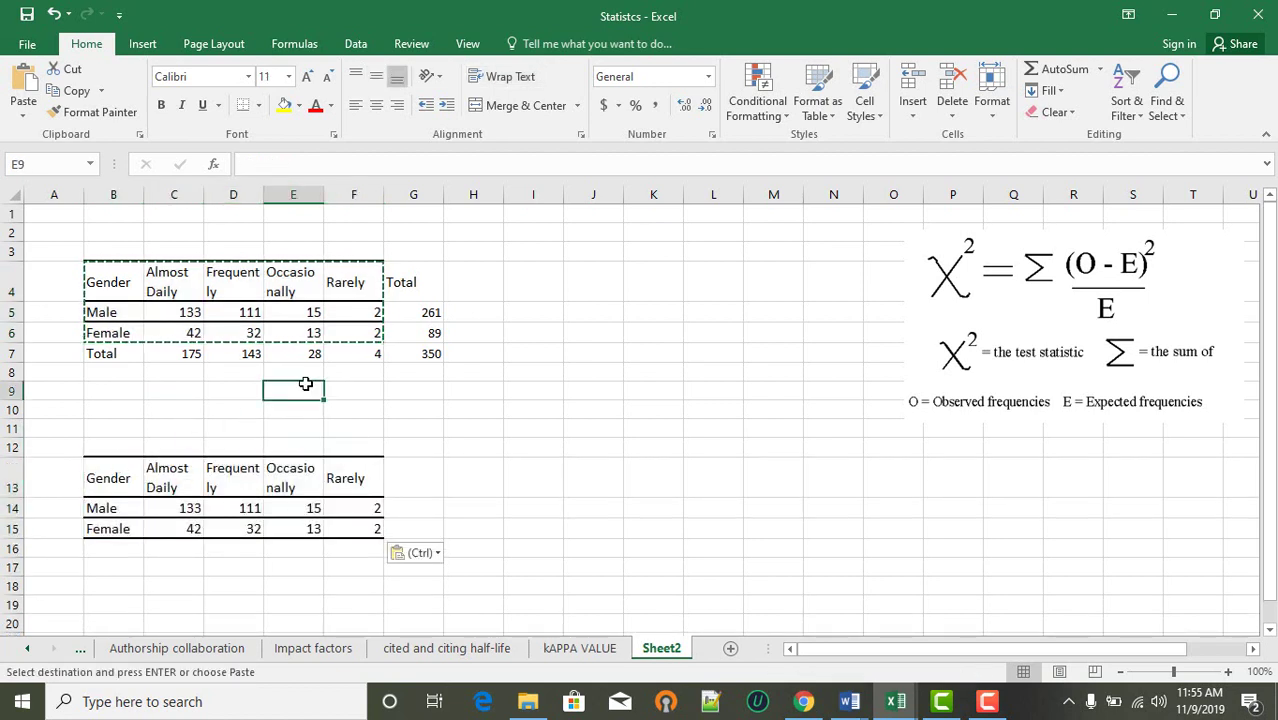
key(Return)
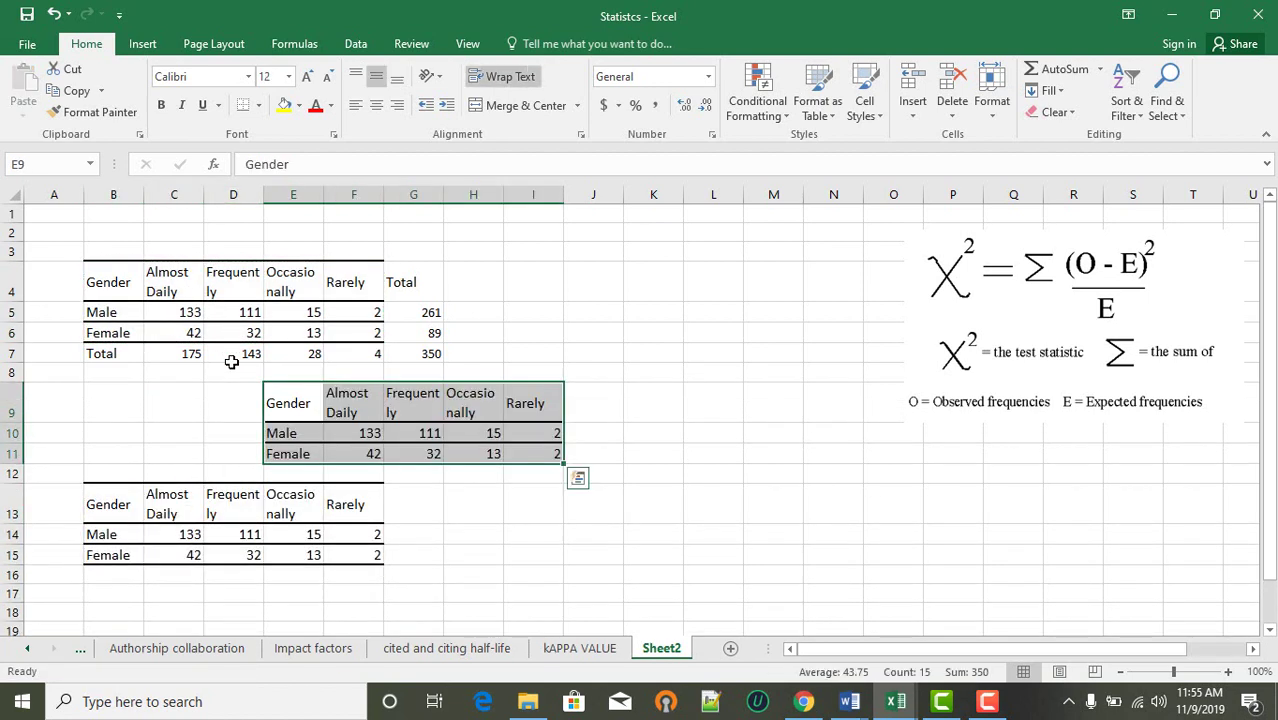
key(ctrl+z)
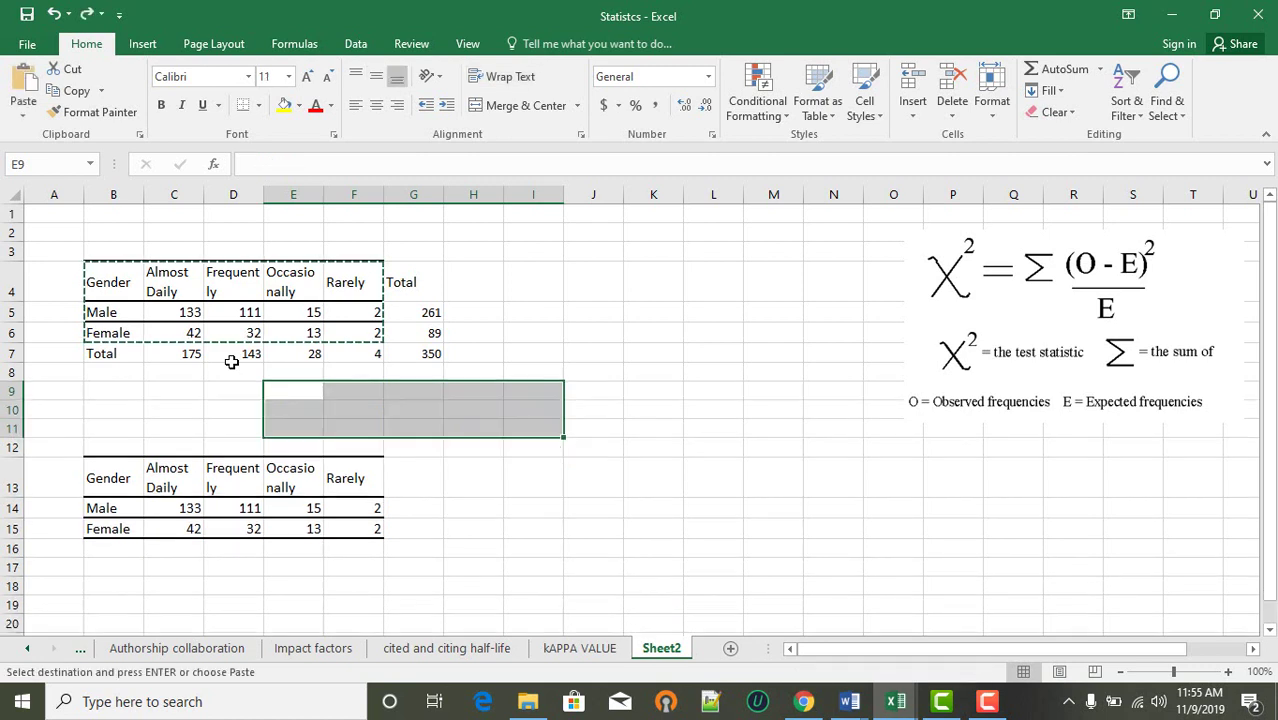
Step: Paste a copy of the gender table at J12, and clear its Gender heading and its Male value under Frequently
click(368, 494)
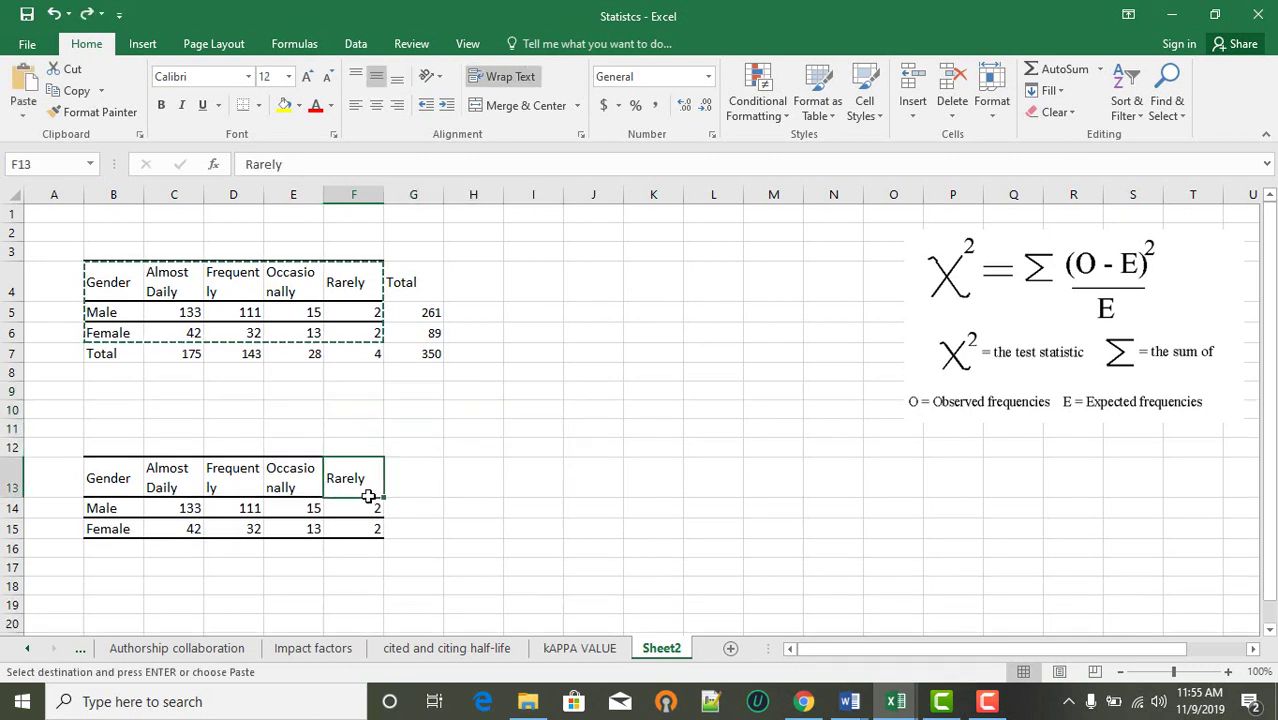
click(575, 450)
key(Return)
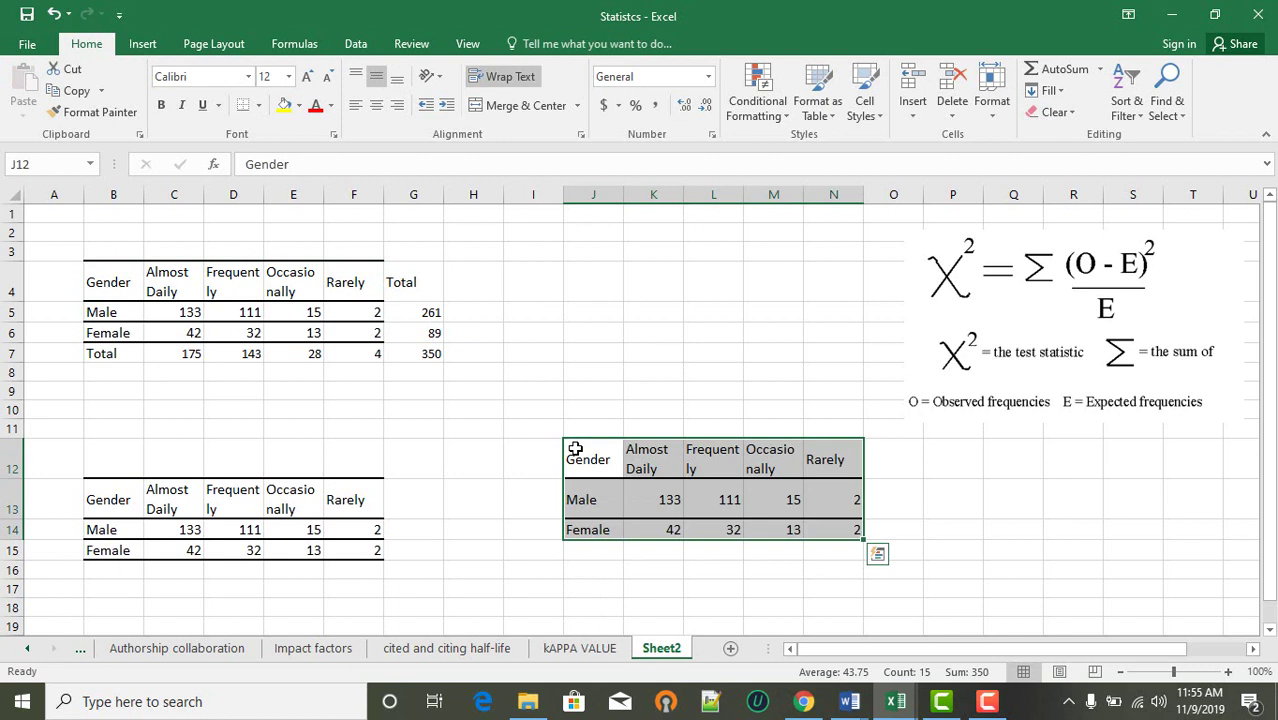
key(BackSpace)
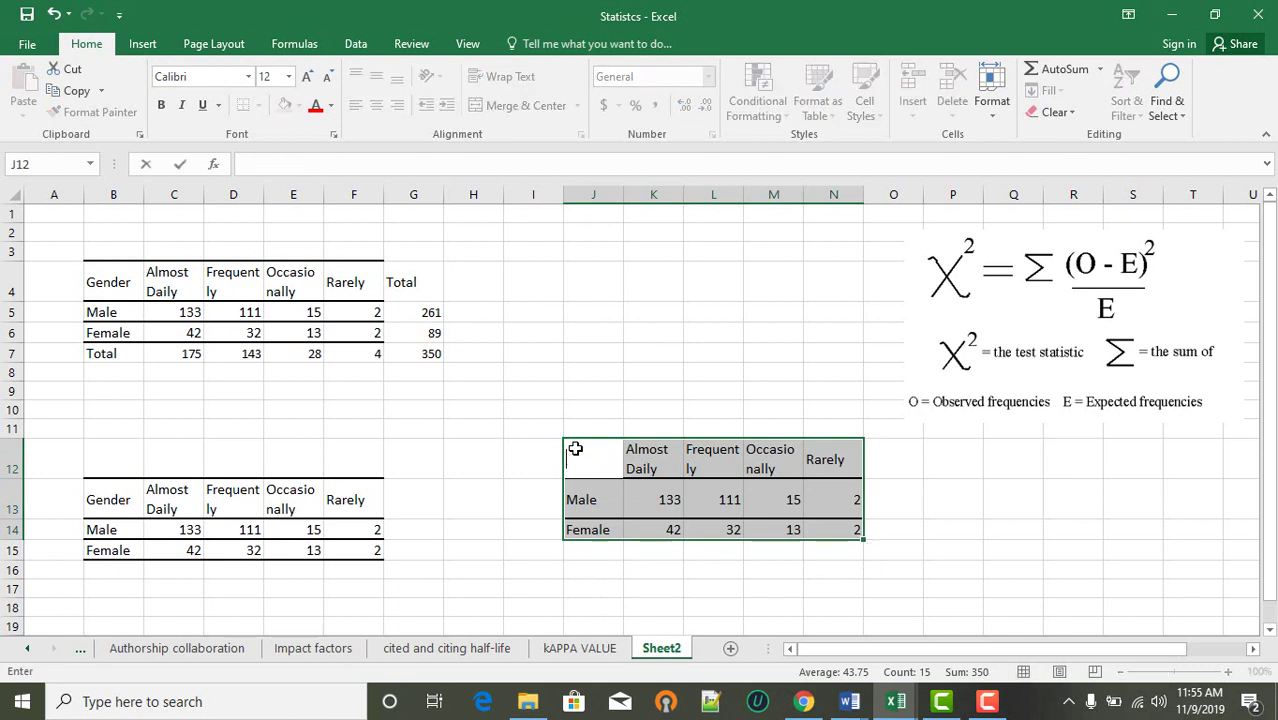
click(703, 498)
key(BackSpace)
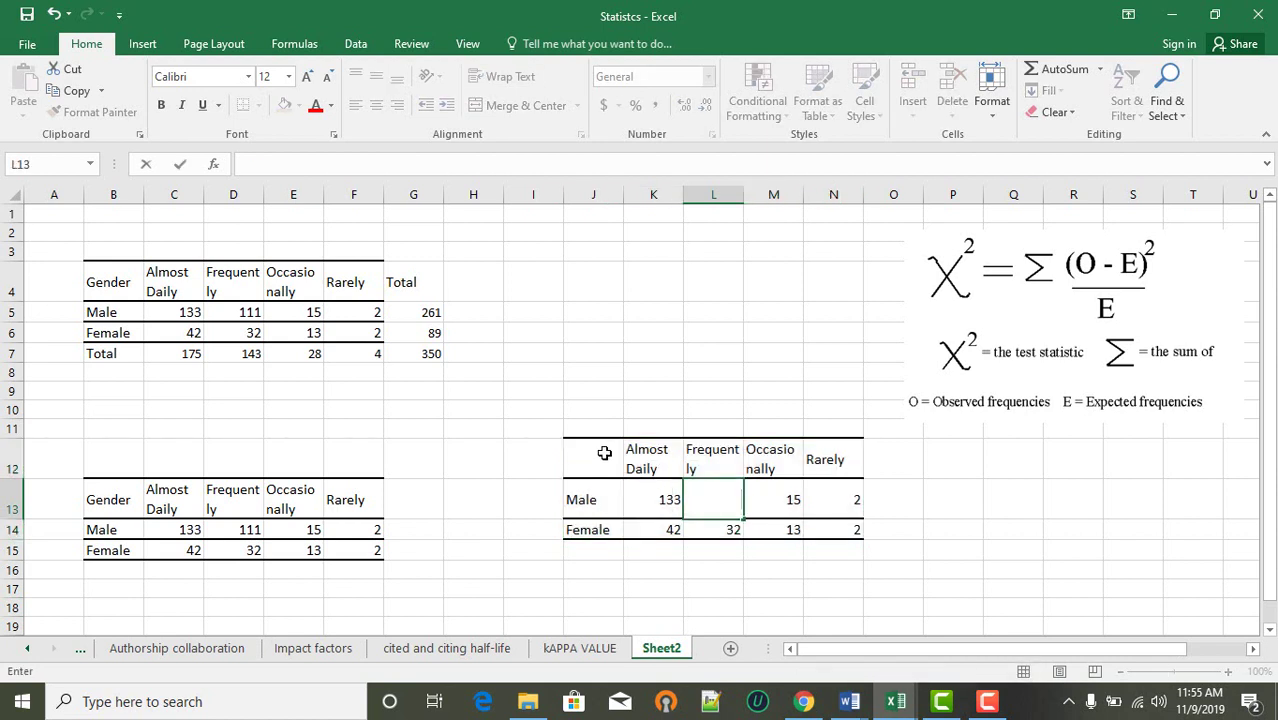
Step: Try moving the full gender table B4:G7 with its totals onto the copy at B13, and undo the move
drag(604, 453, 819, 531)
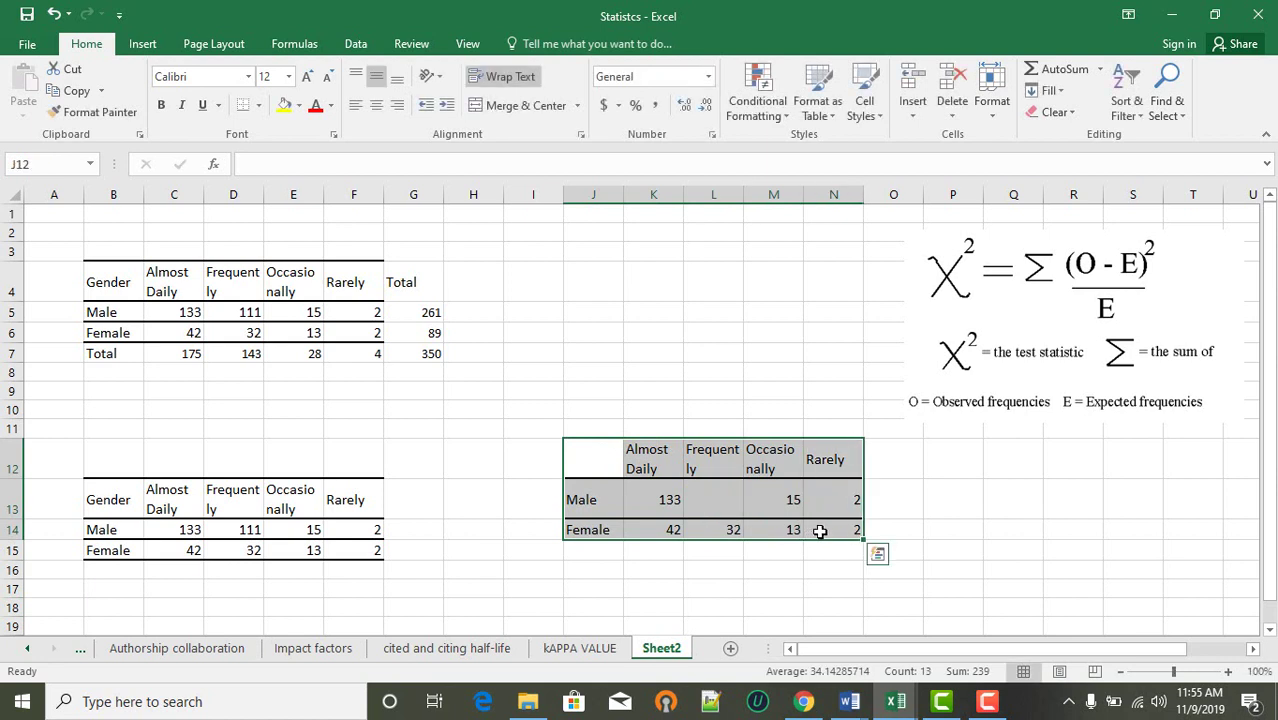
key(ctrl+c)
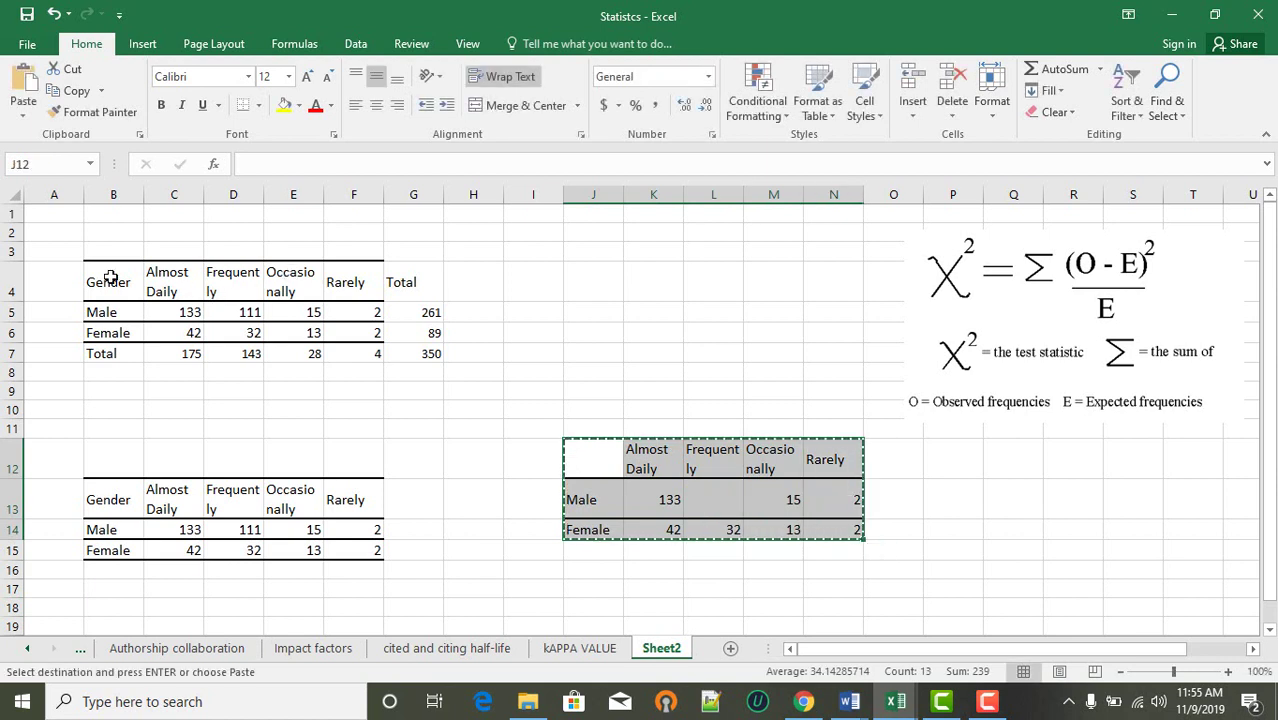
drag(110, 277, 409, 352)
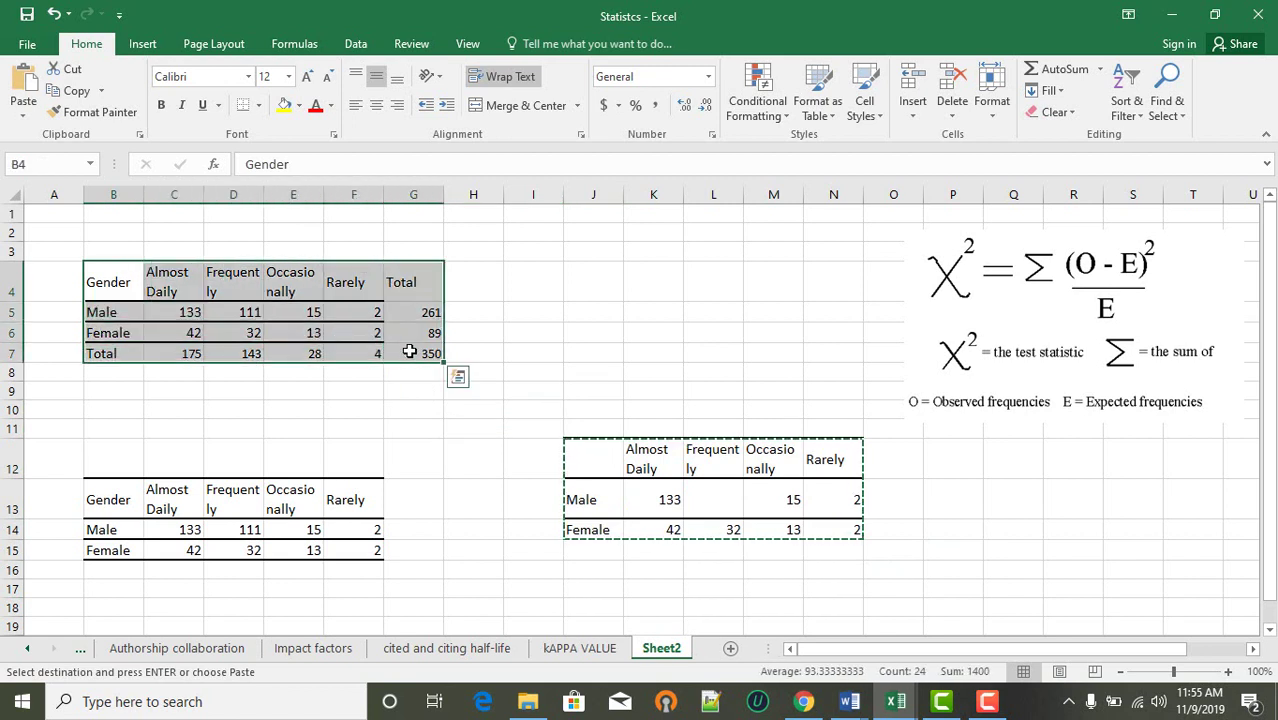
key(ctrl+c)
click(110, 490)
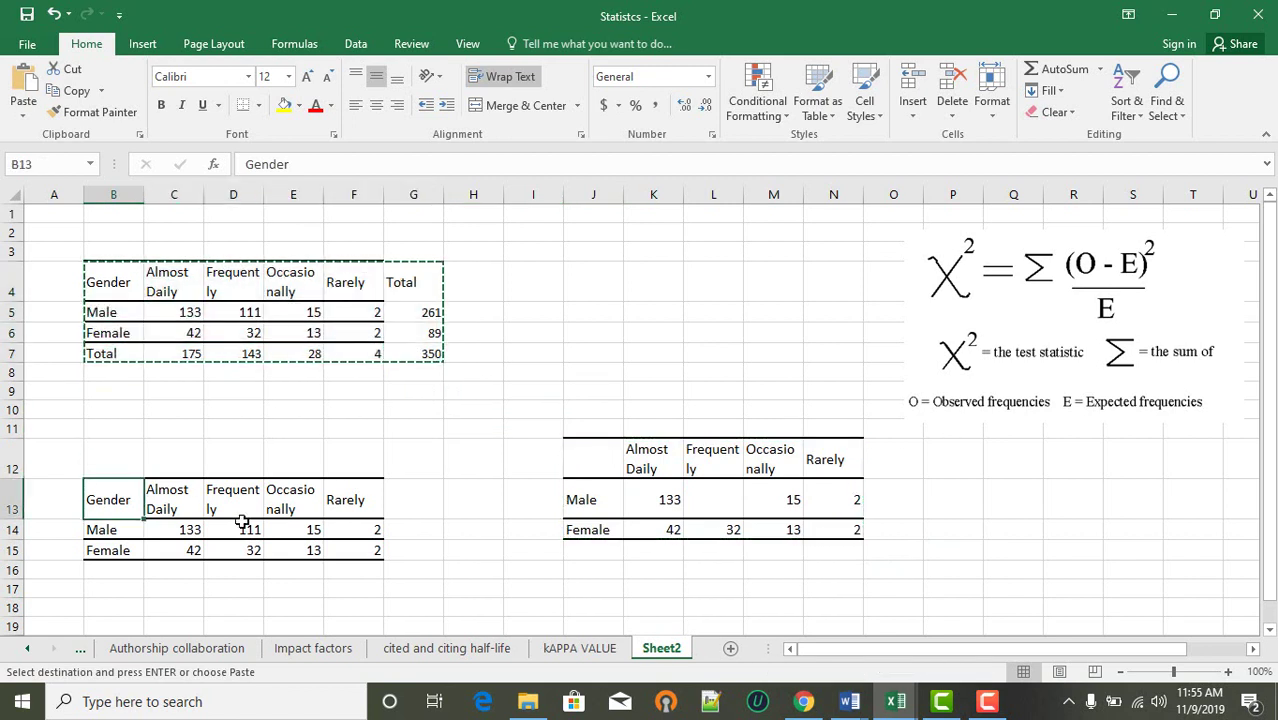
drag(242, 522, 371, 543)
key(Return)
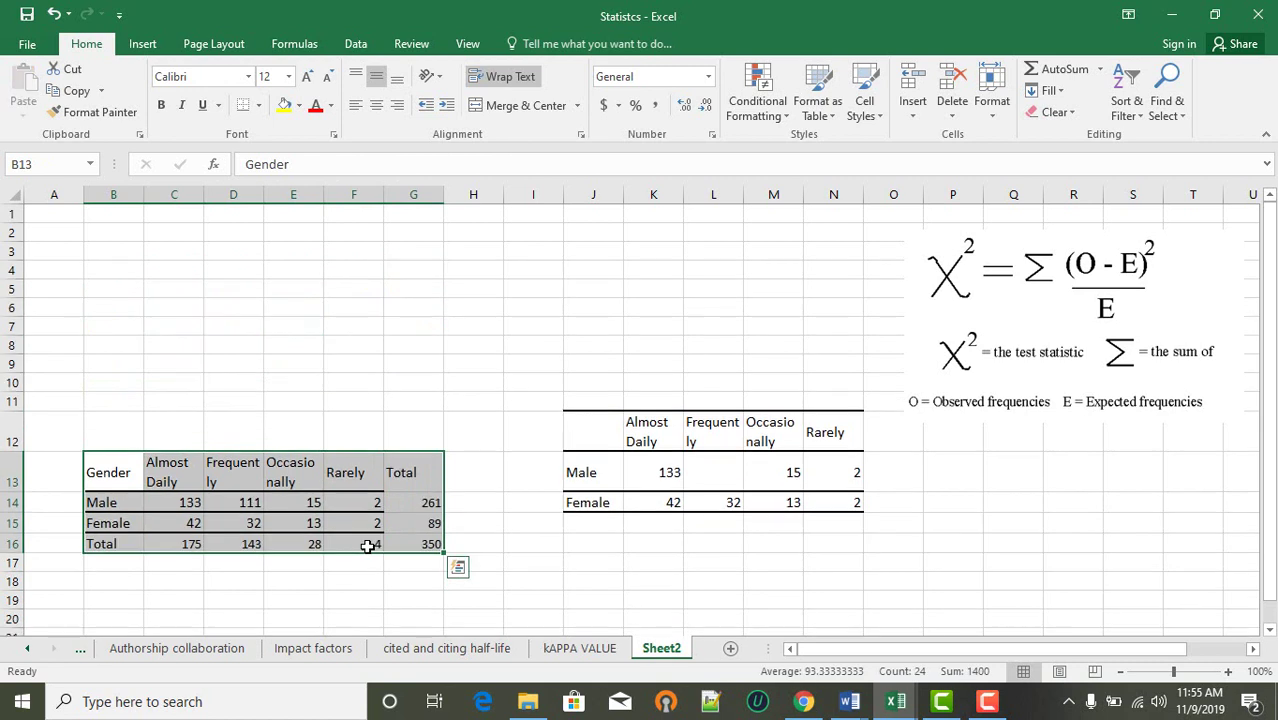
click(521, 550)
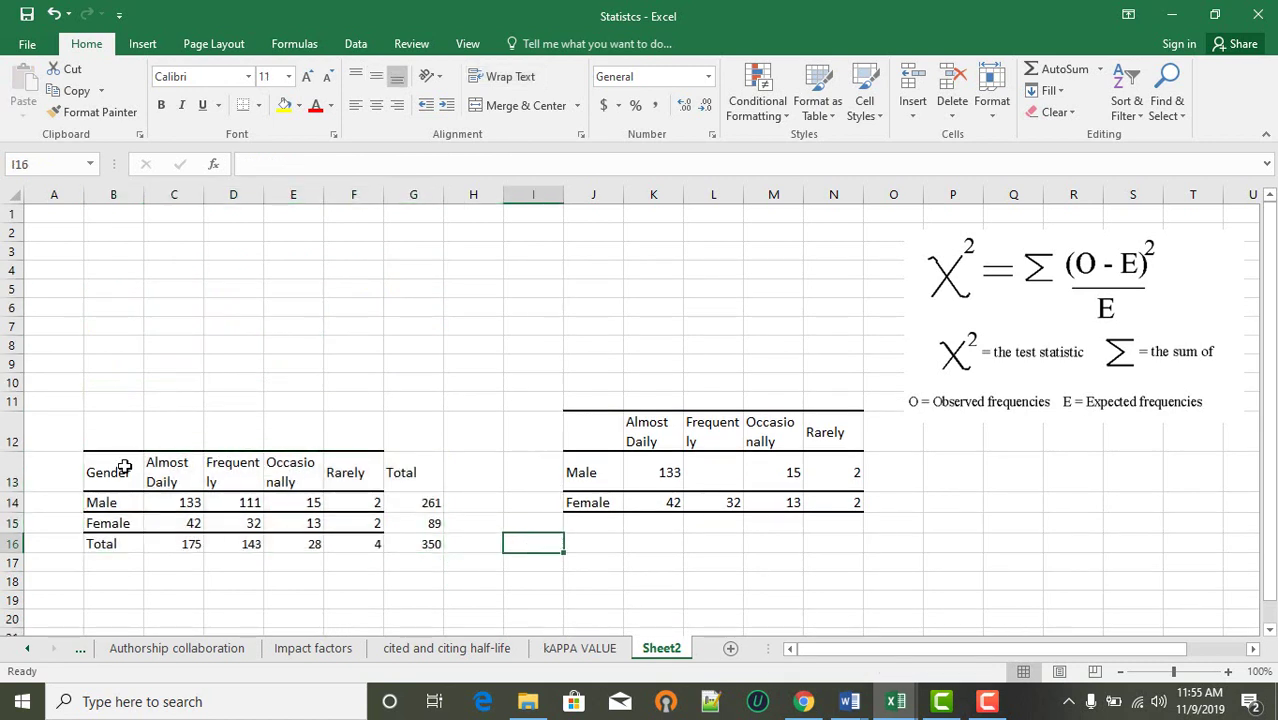
key(ctrl+z)
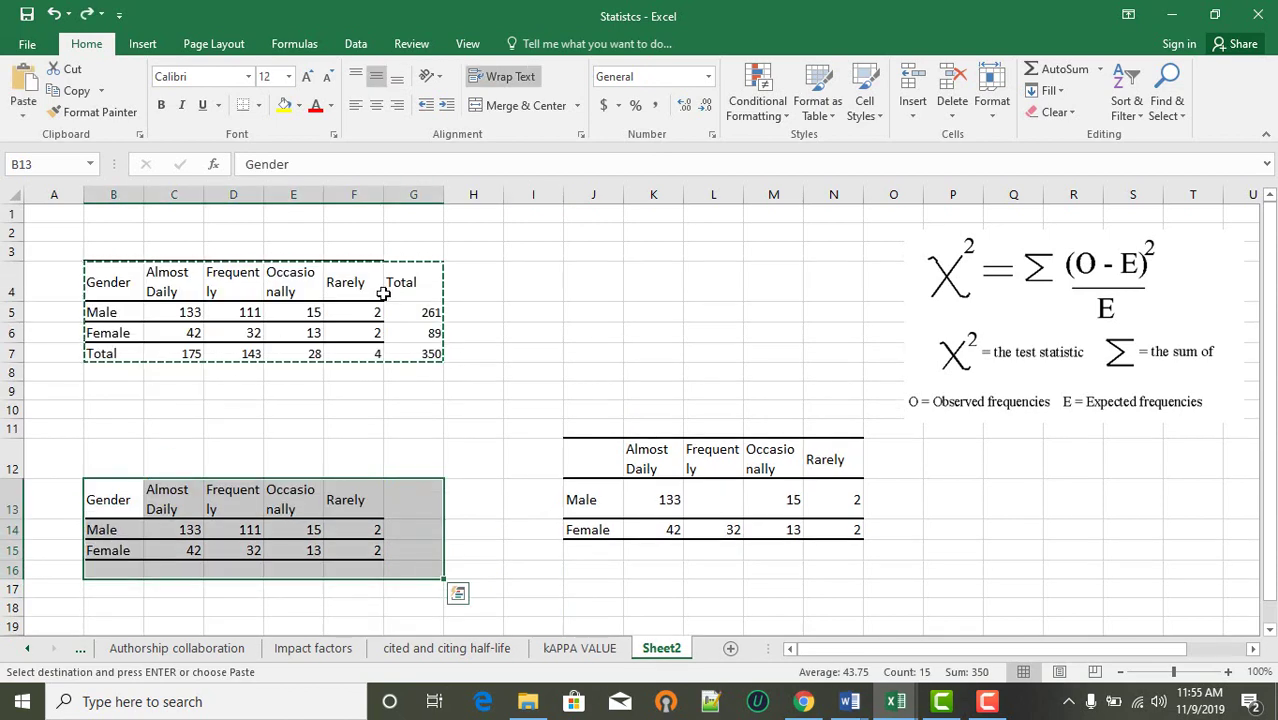
Step: Try moving the full gender table with its totals to J5, and undo the move
click(605, 305)
key(ctrl+v)
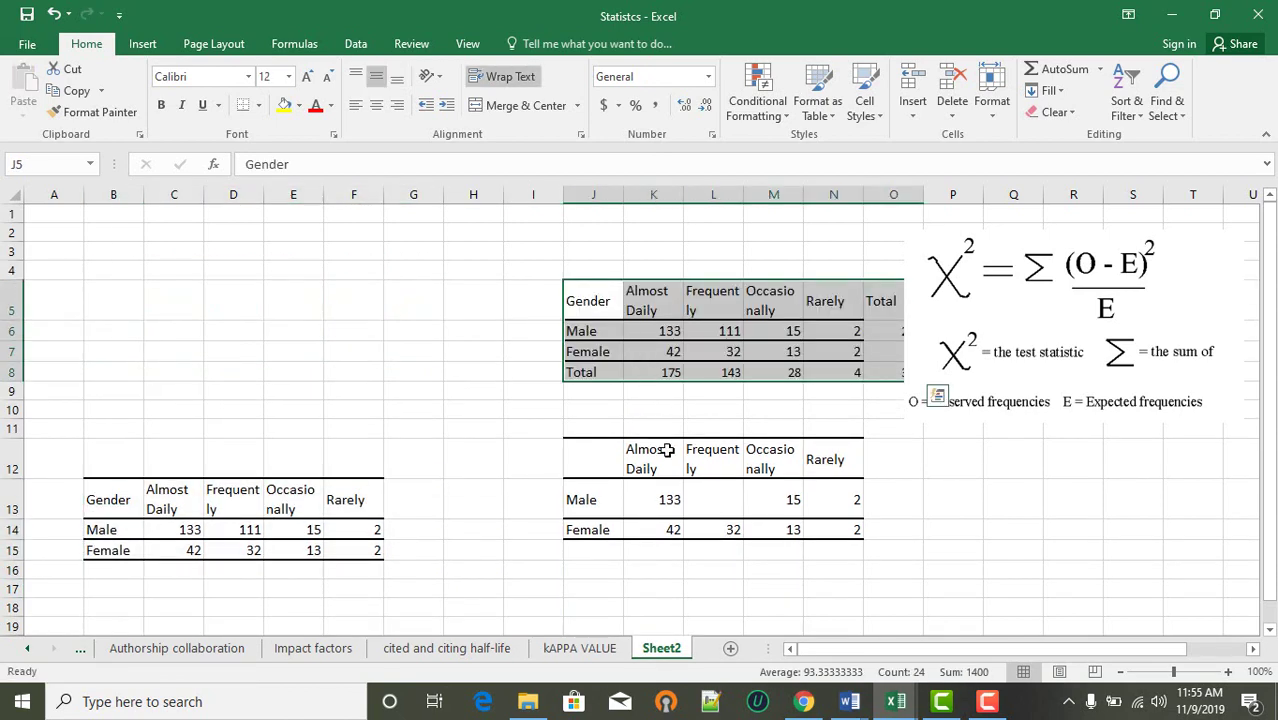
key(ctrl+z)
Step: Undo the cleared cells, the table copies pasted at J12 and B13, and the shift of the formula picture
key(ctrl+z)
key(ctrl+z)
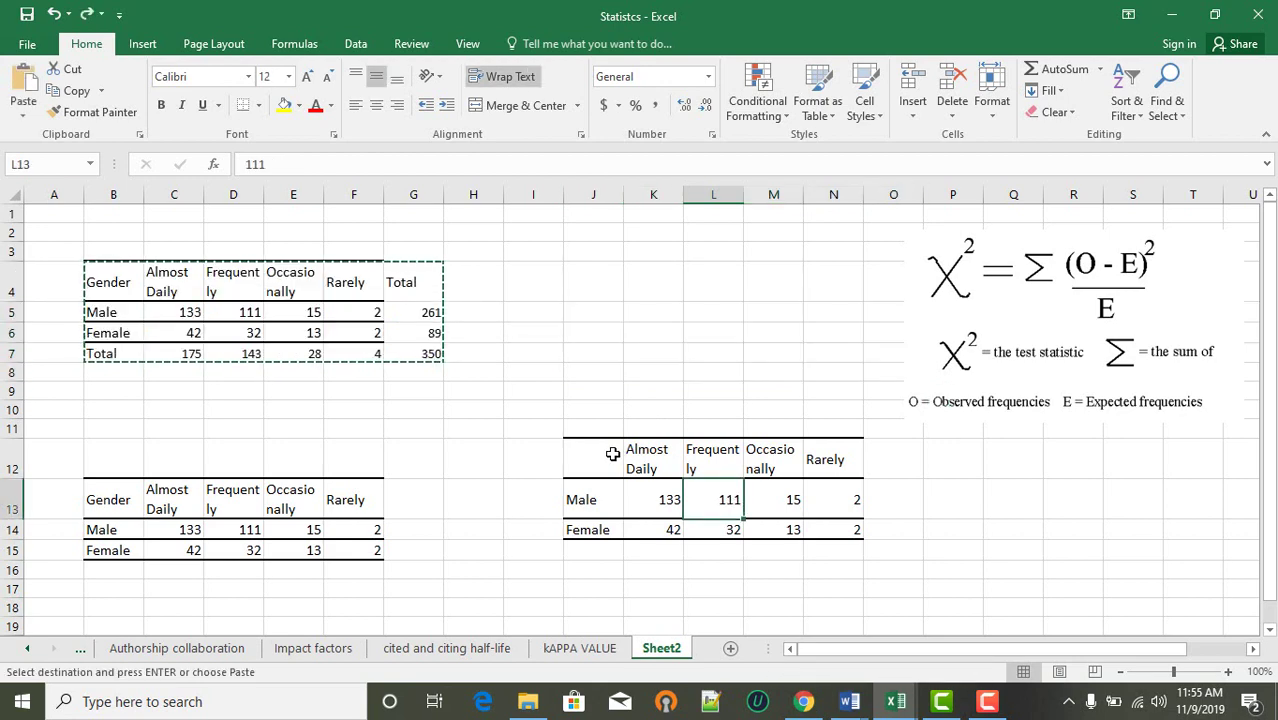
key(ctrl+z)
key(ctrl+z)
key(ctrl+z)
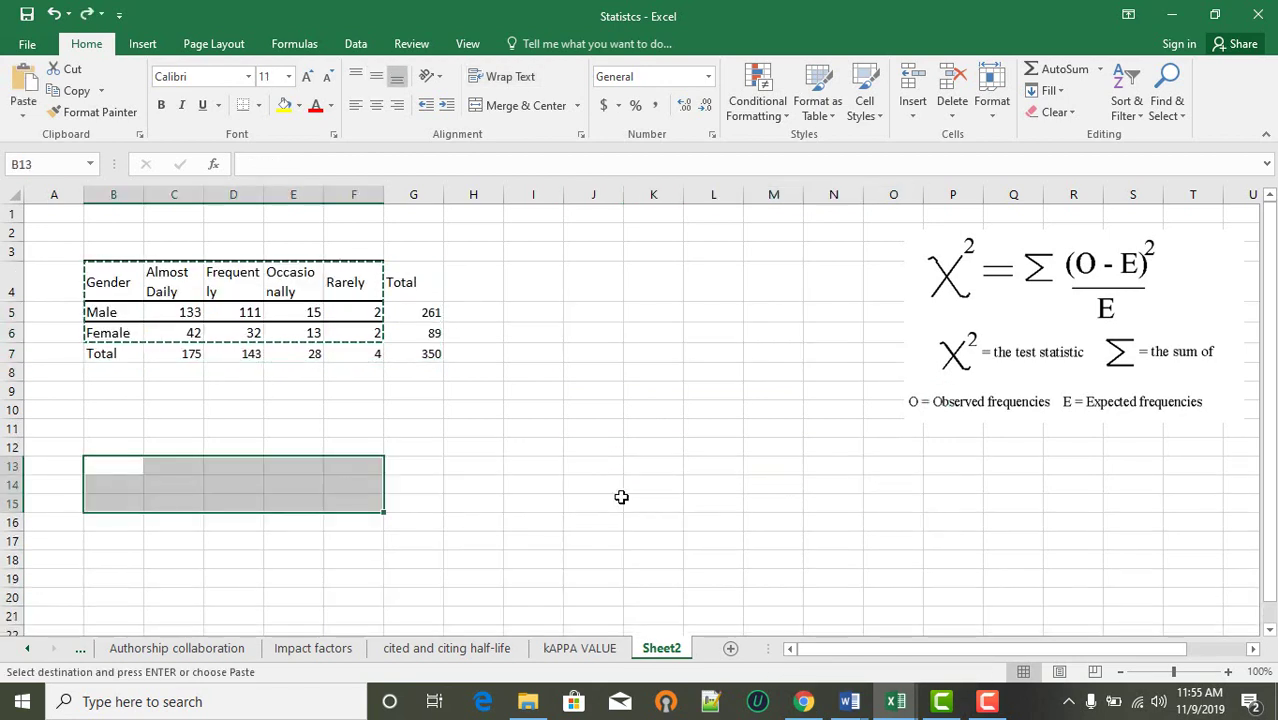
Step: Paste a copy of the gender table B4:F6, without its totals, at K13
click(677, 466)
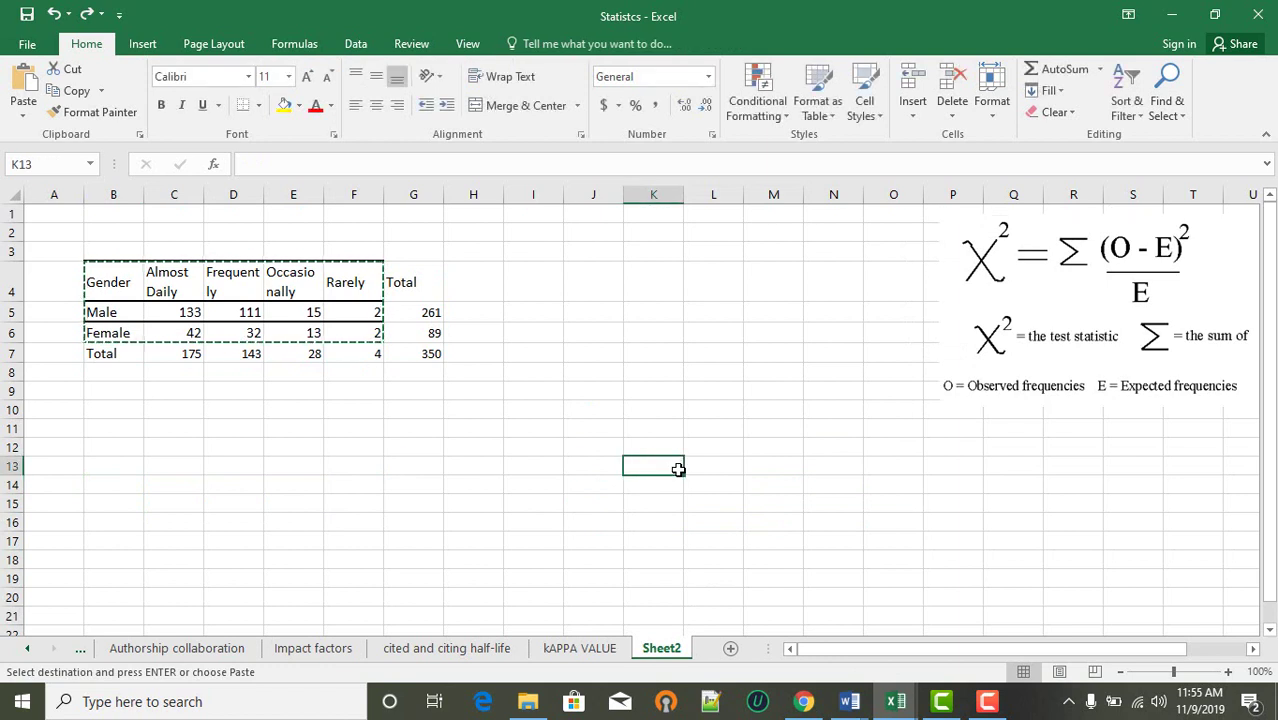
key(Return)
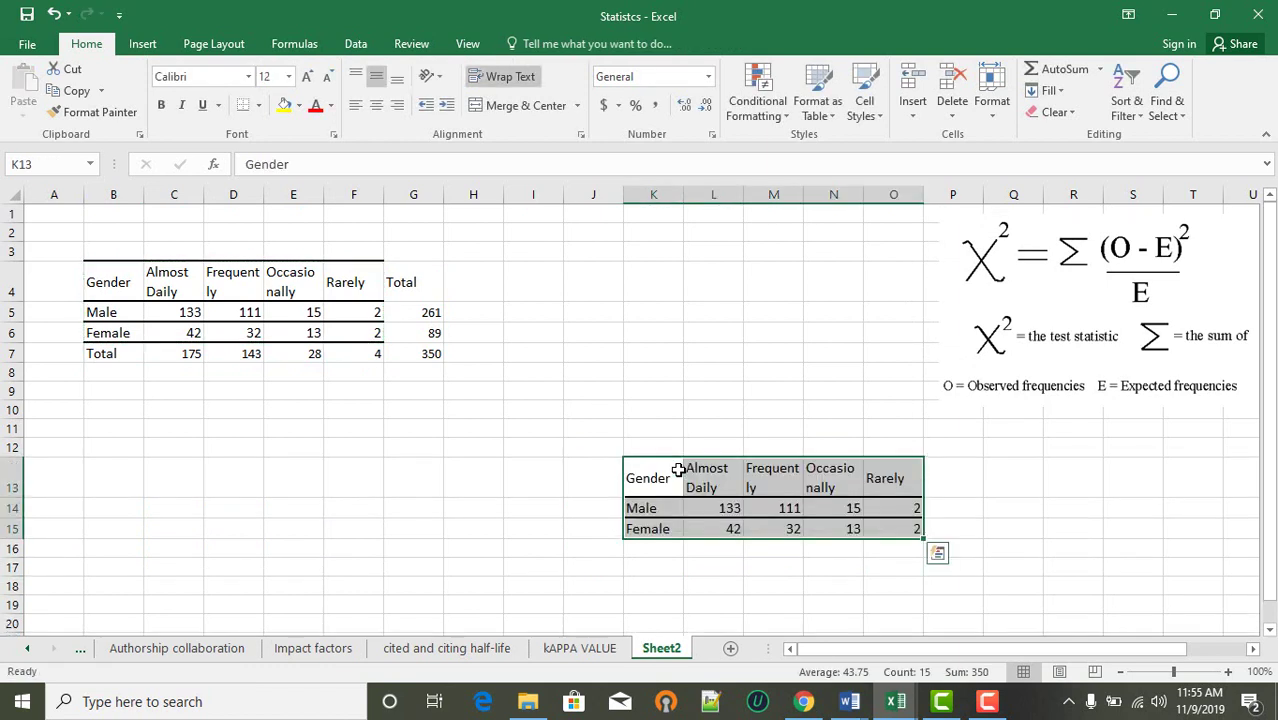
click(690, 600)
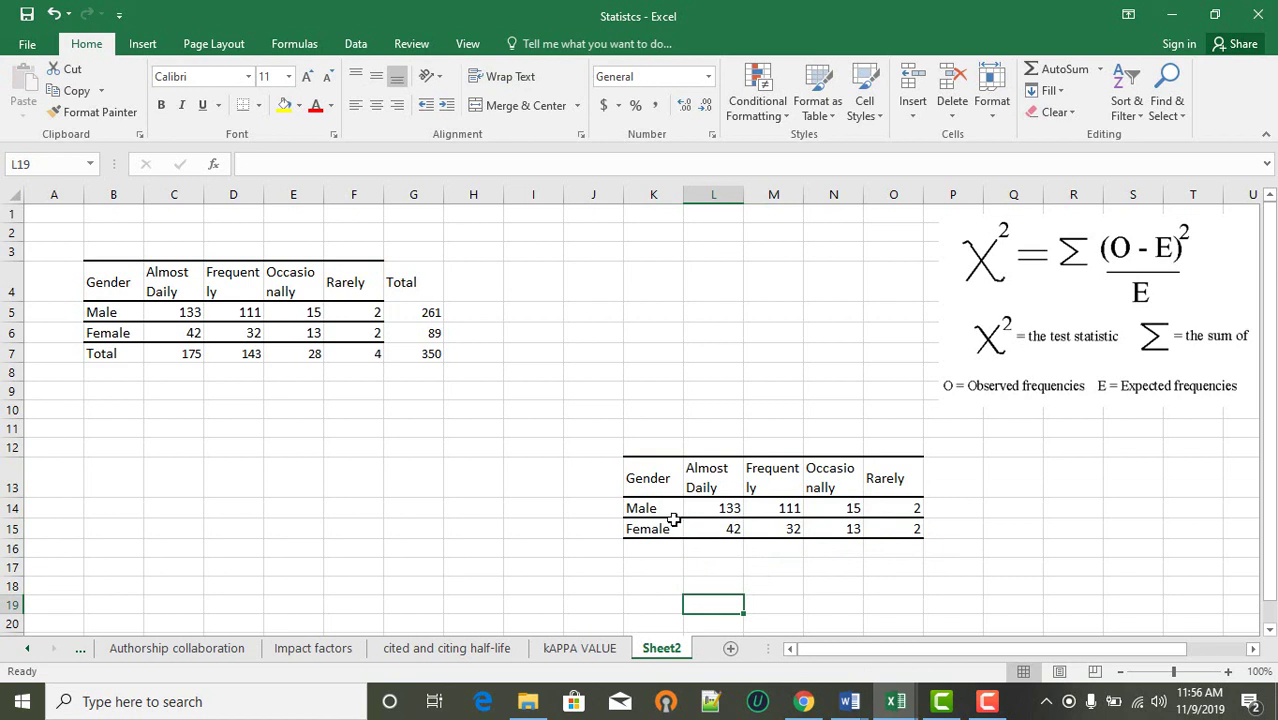
Step: Move the copied gender table from K13:O15 to B14, below the original table
drag(653, 479, 884, 526)
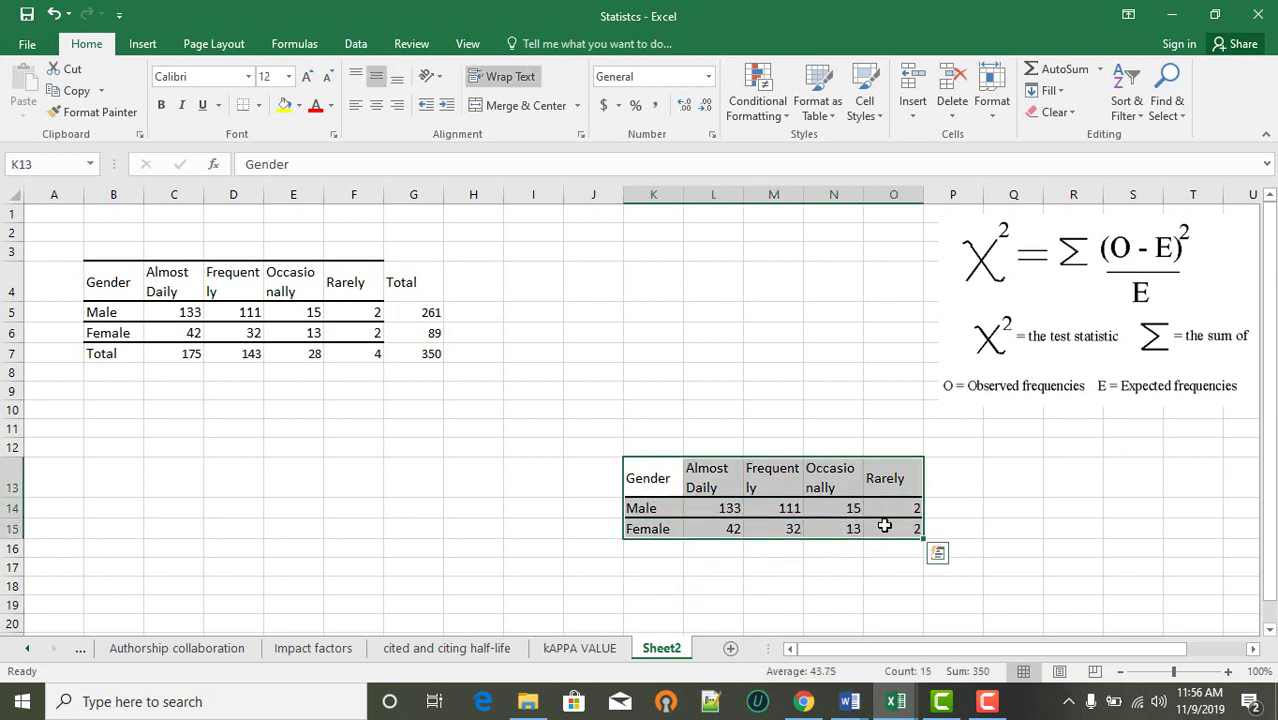
key(ctrl+c)
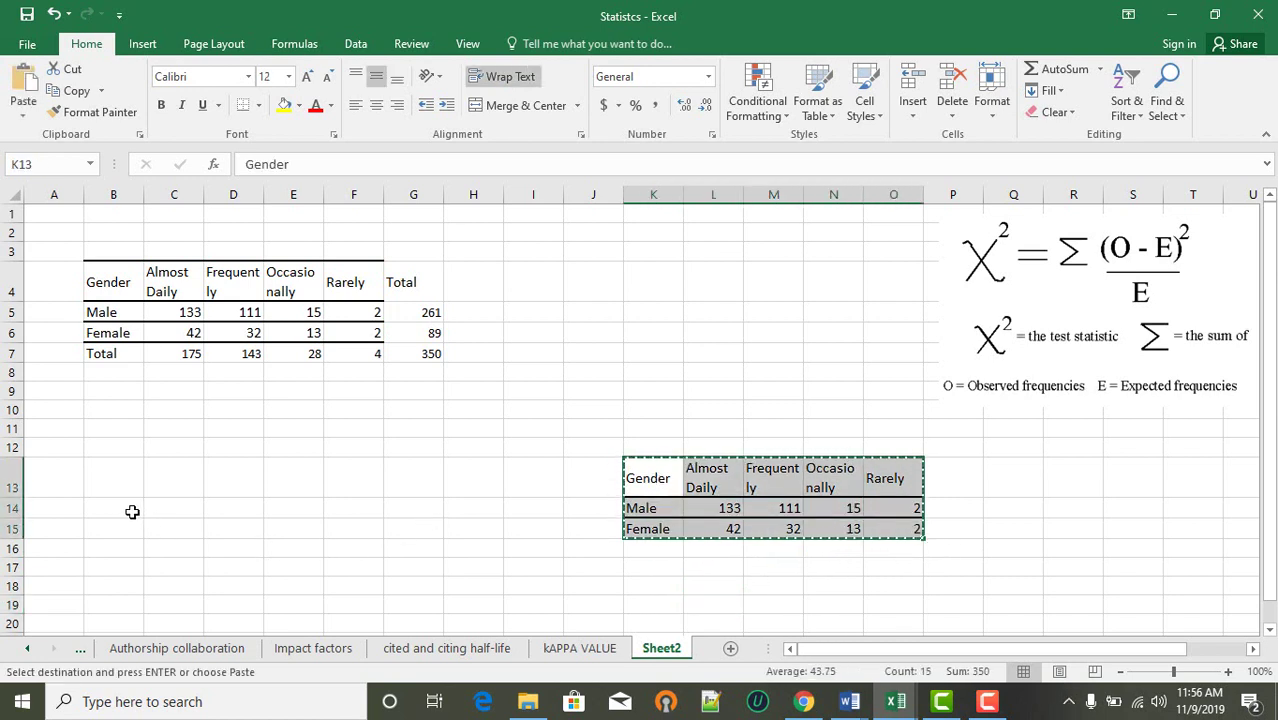
click(131, 510)
key(ctrl+v)
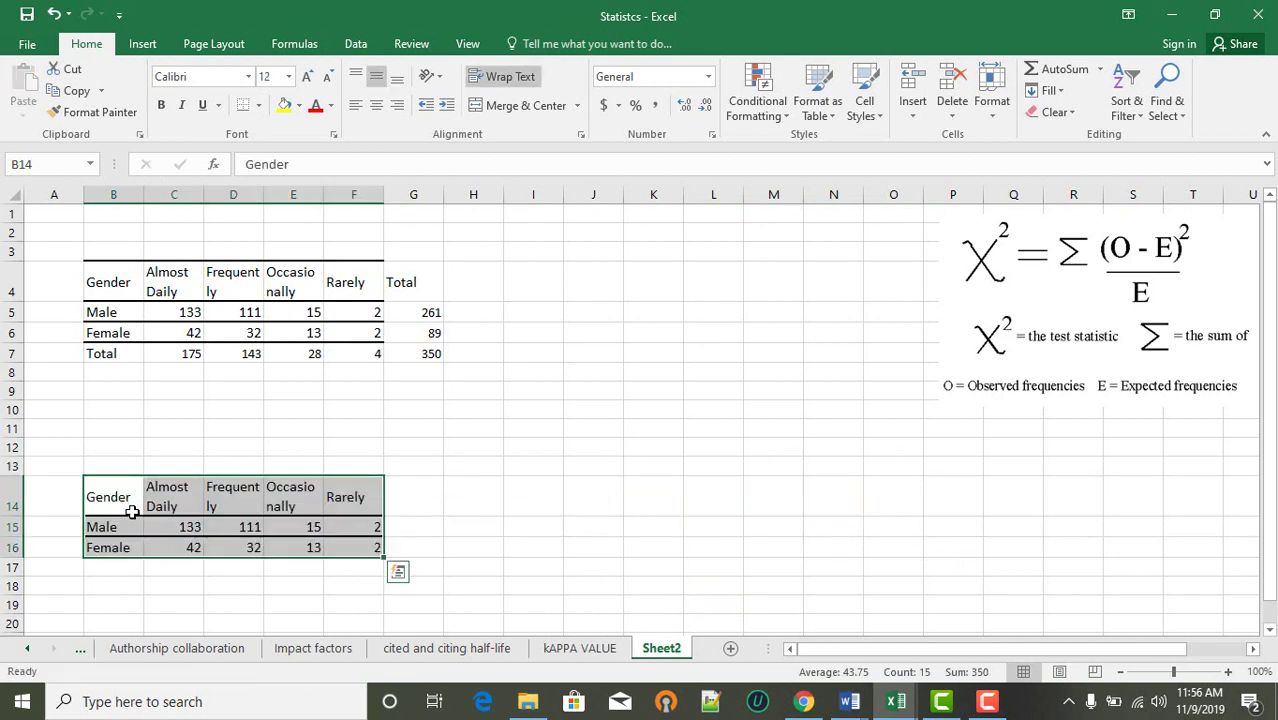
click(567, 584)
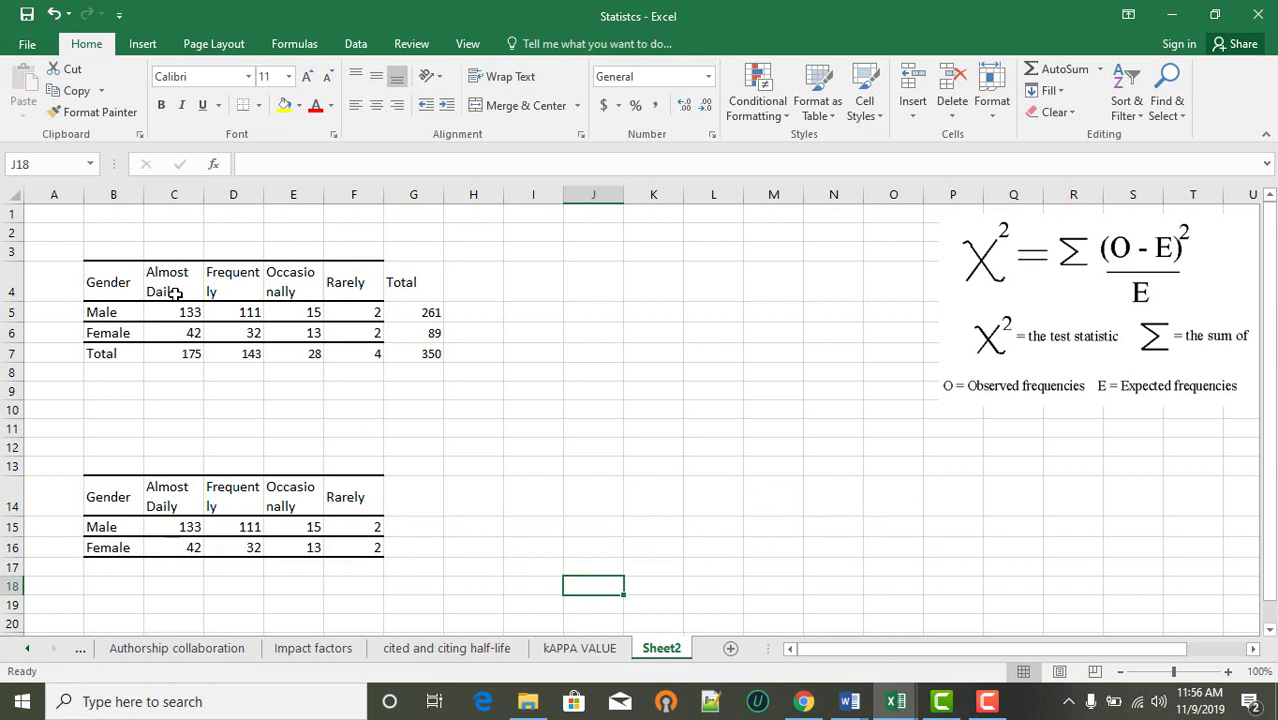
click(531, 284)
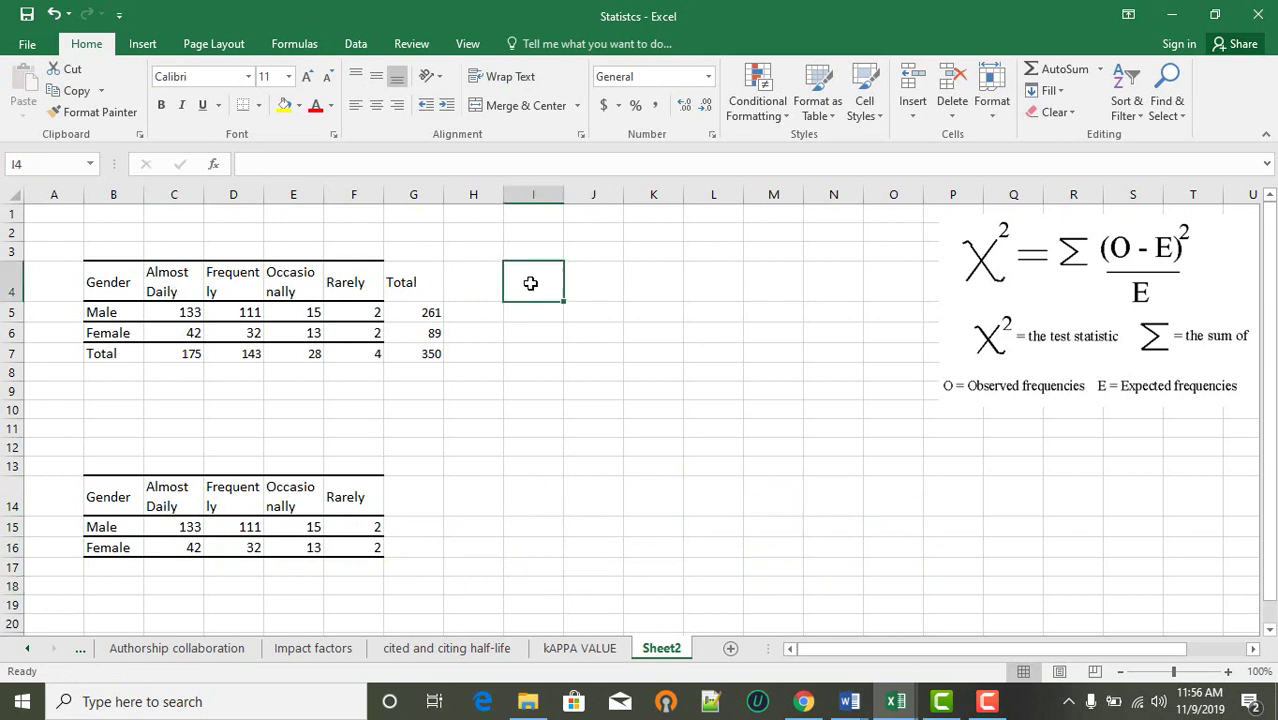
Step: Enter the note "Expected= rew total*collumn total/grand total" in I4 and widen column I so it fits on one line
text(Expected= r)
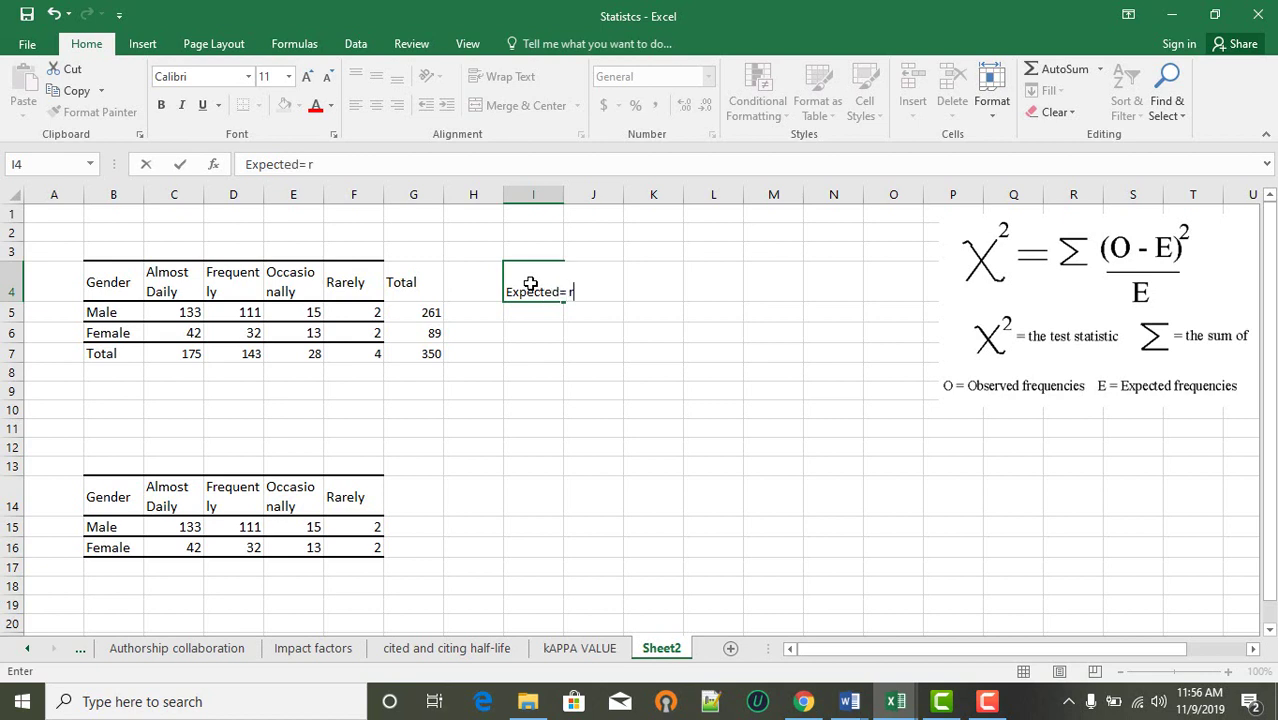
text(ew total*co)
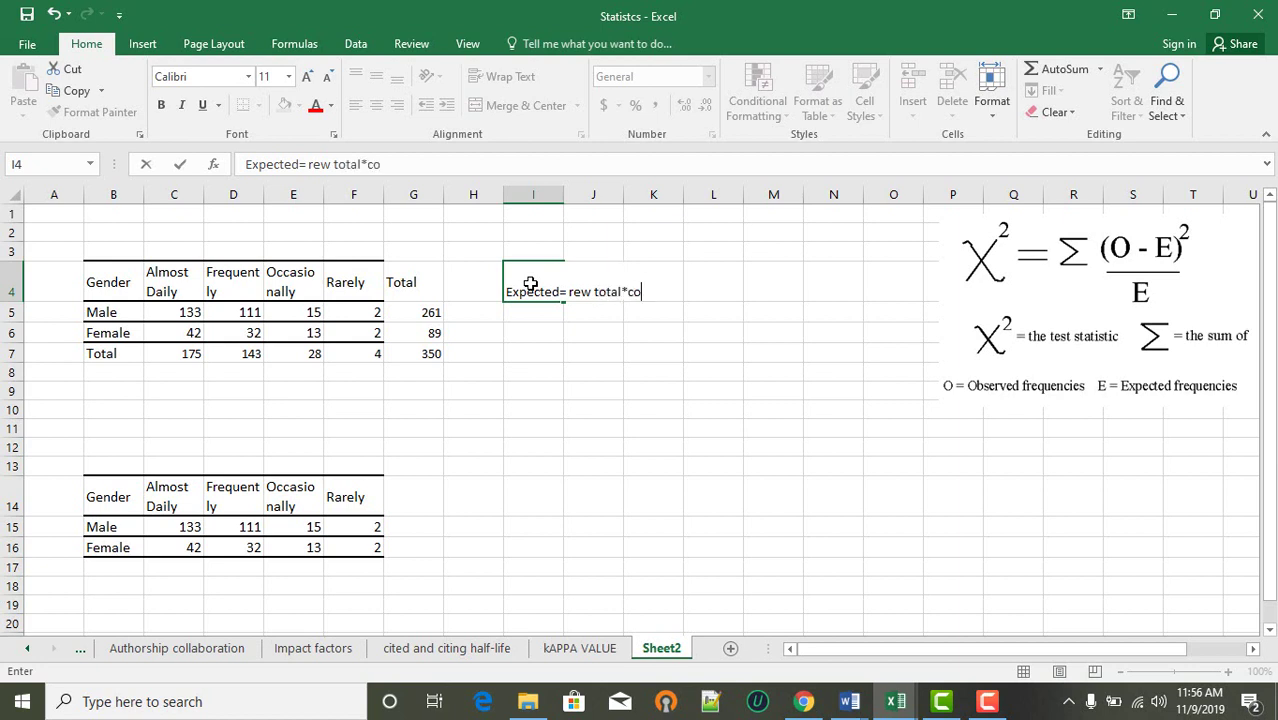
text(llumn total/)
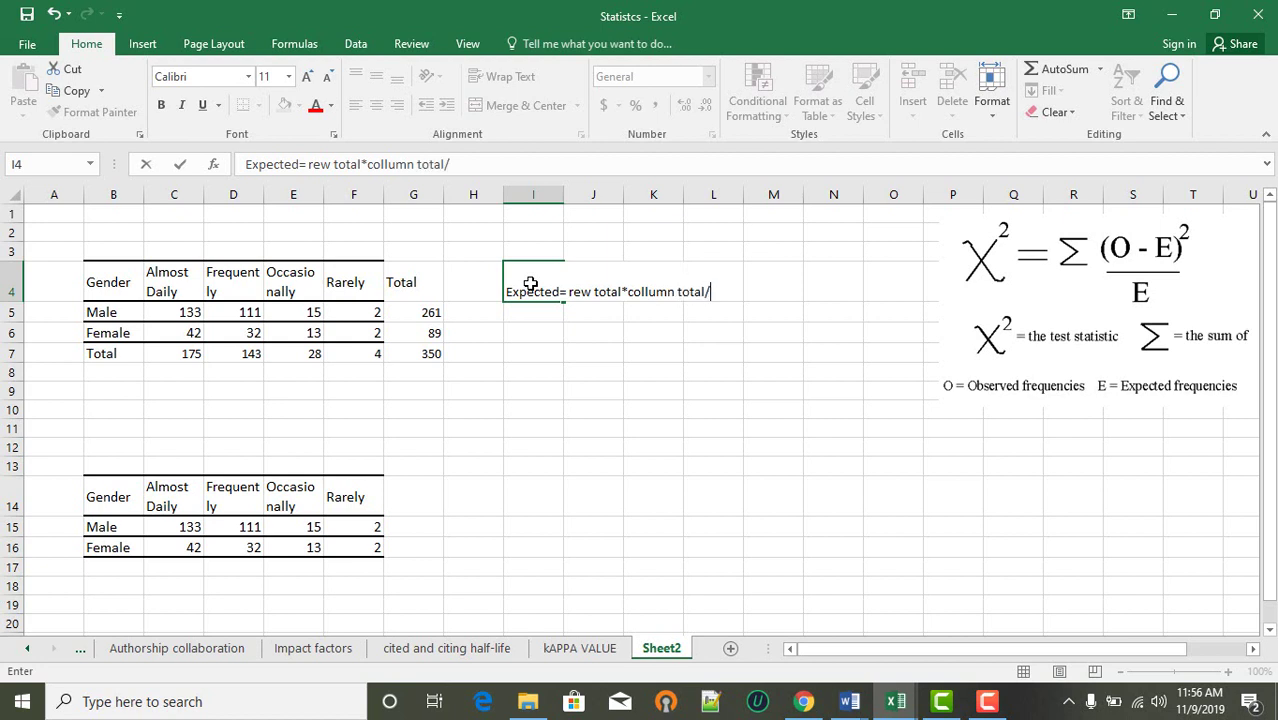
text(grand to)
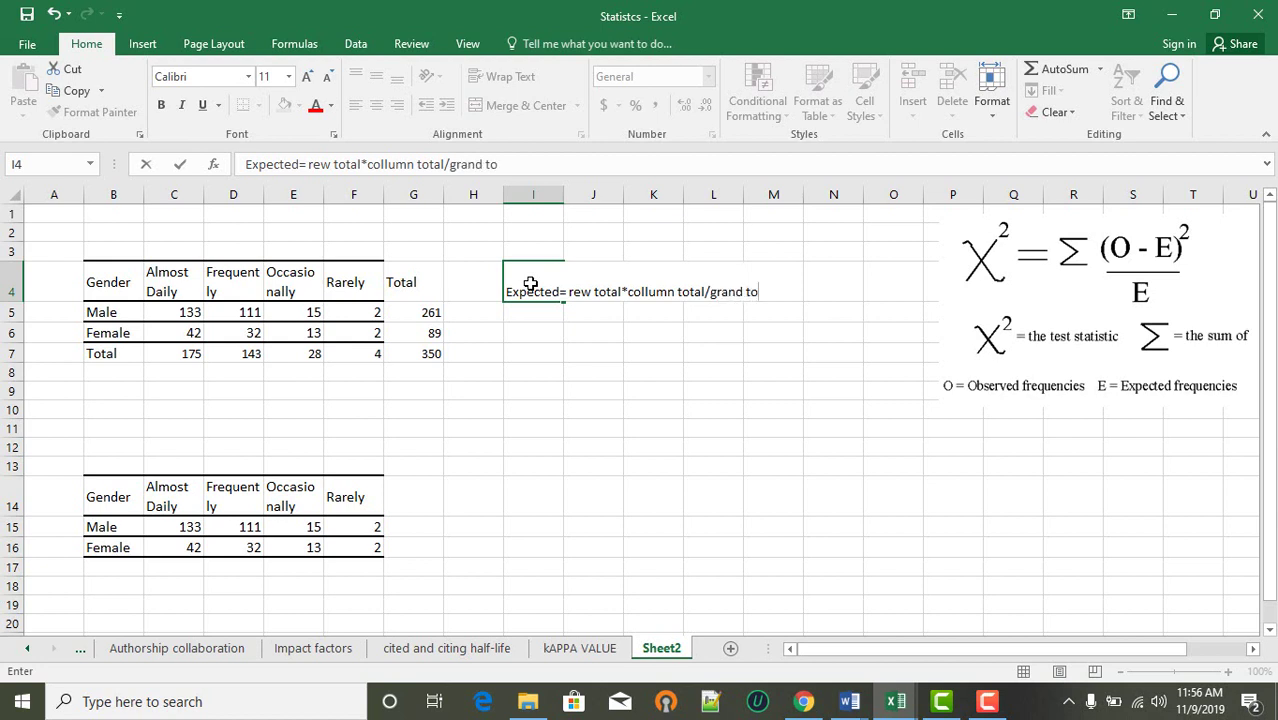
text(tal)
drag(686, 461, 687, 461)
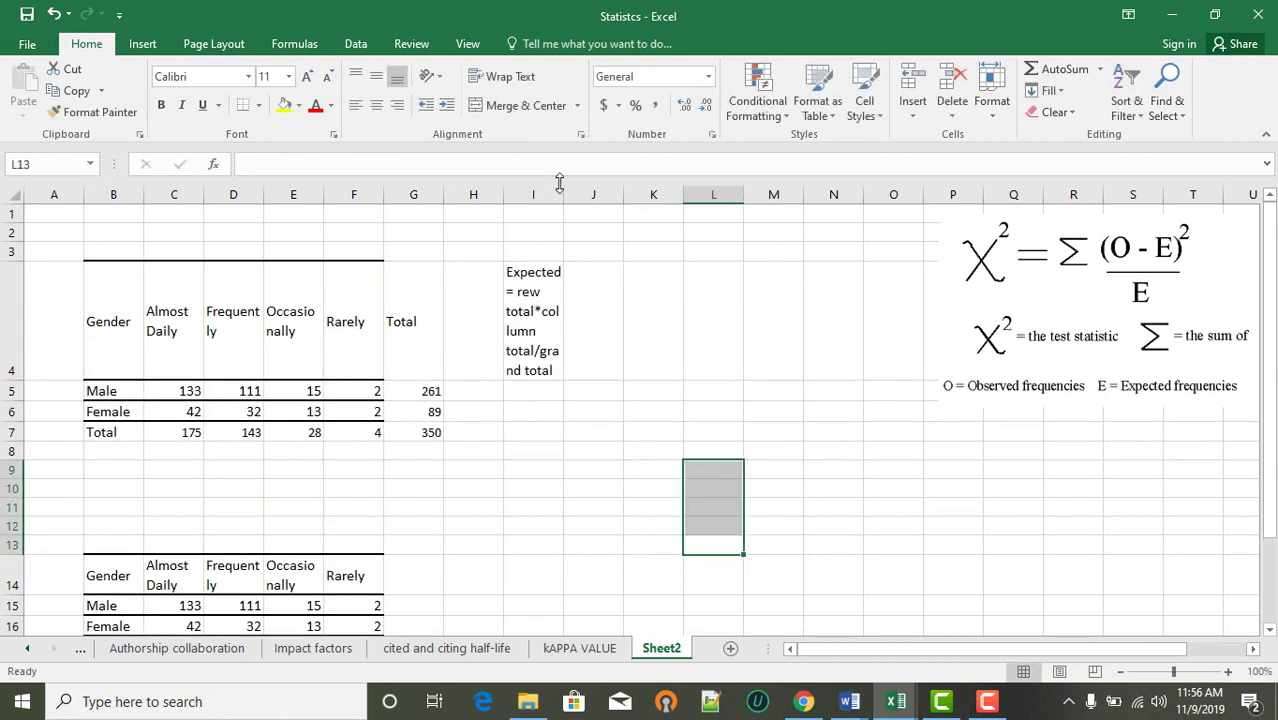
drag(561, 191, 824, 200)
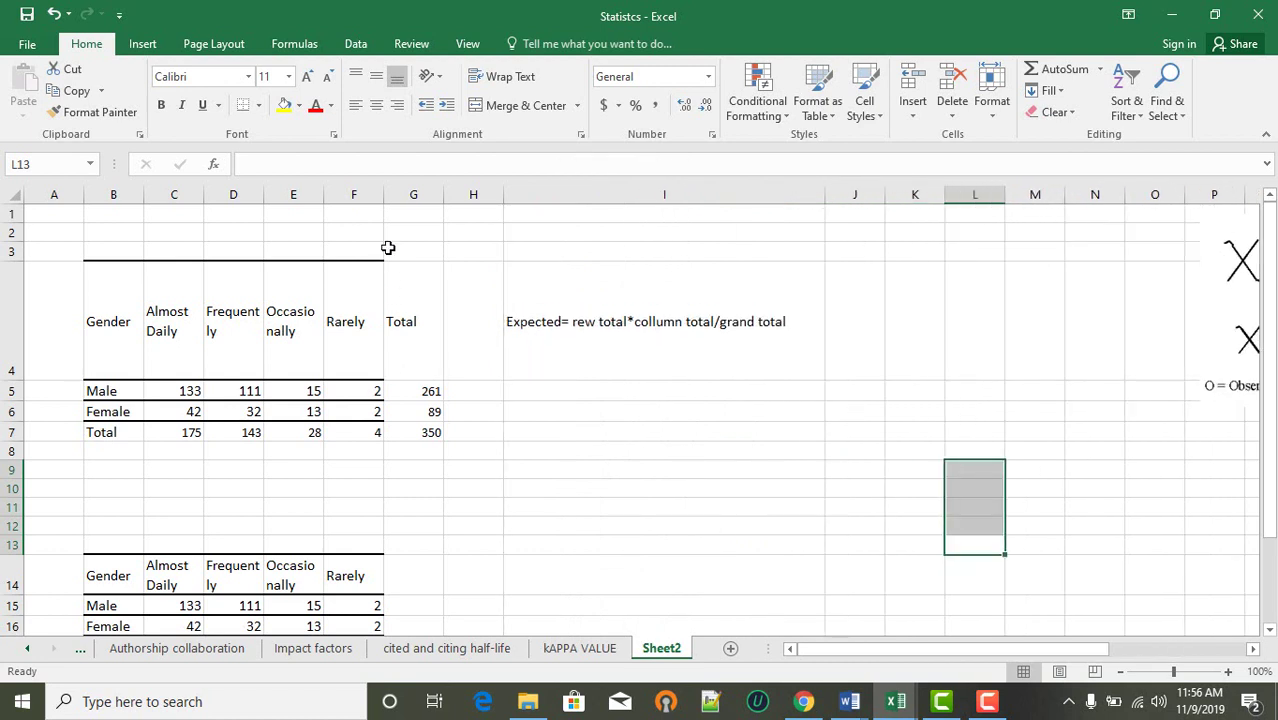
click(558, 332)
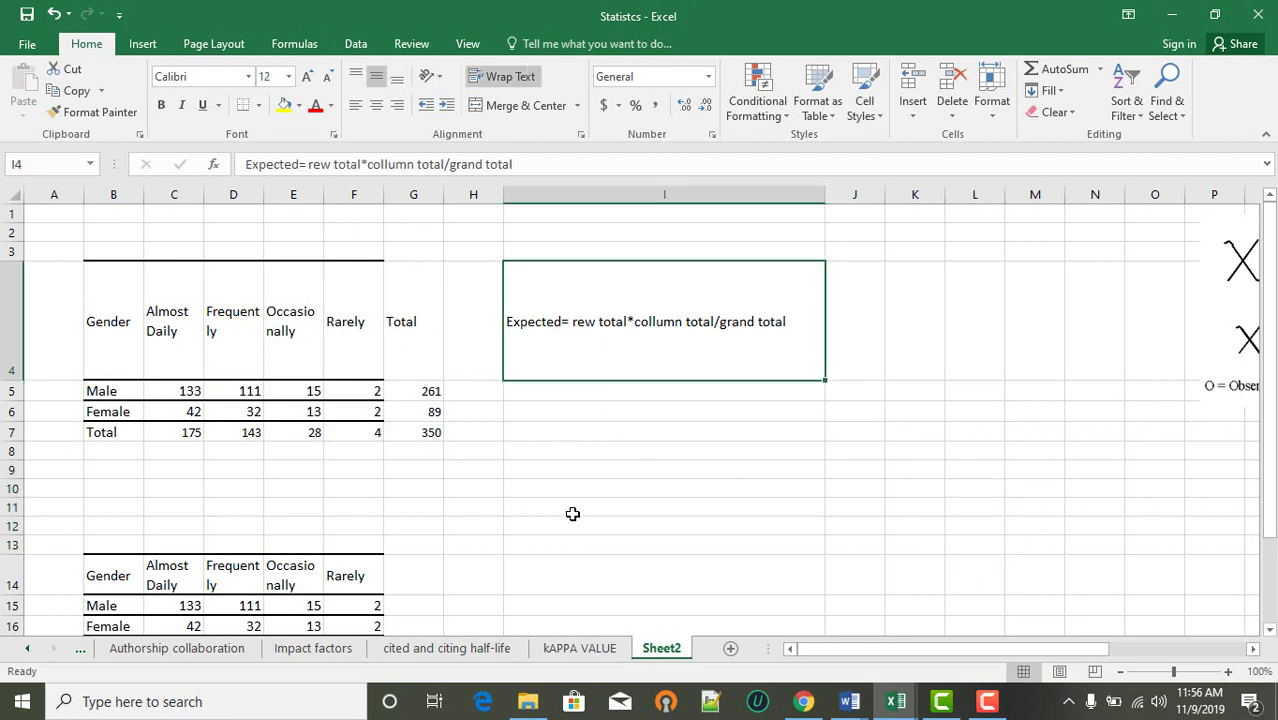
Step: Label the lower gender table by entering "Expected" in cell B12
scroll(572, 514, down, 1)
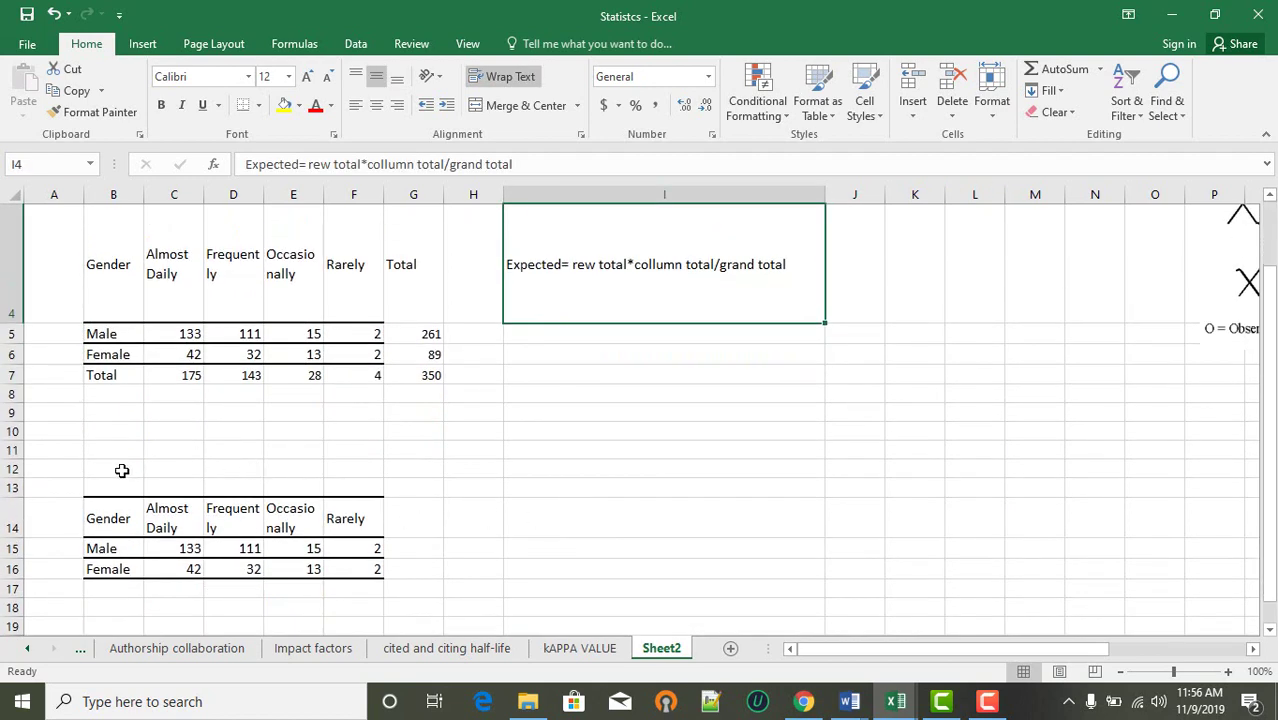
click(121, 470)
text(Expected)
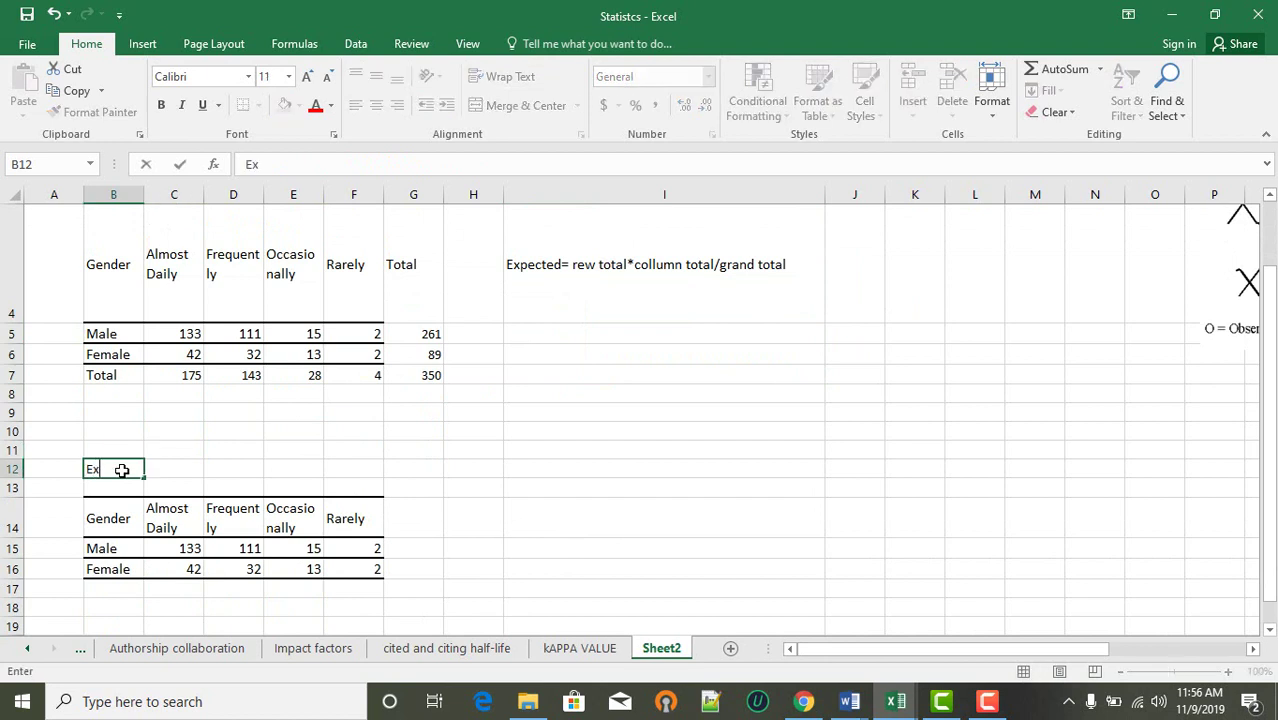
click(198, 466)
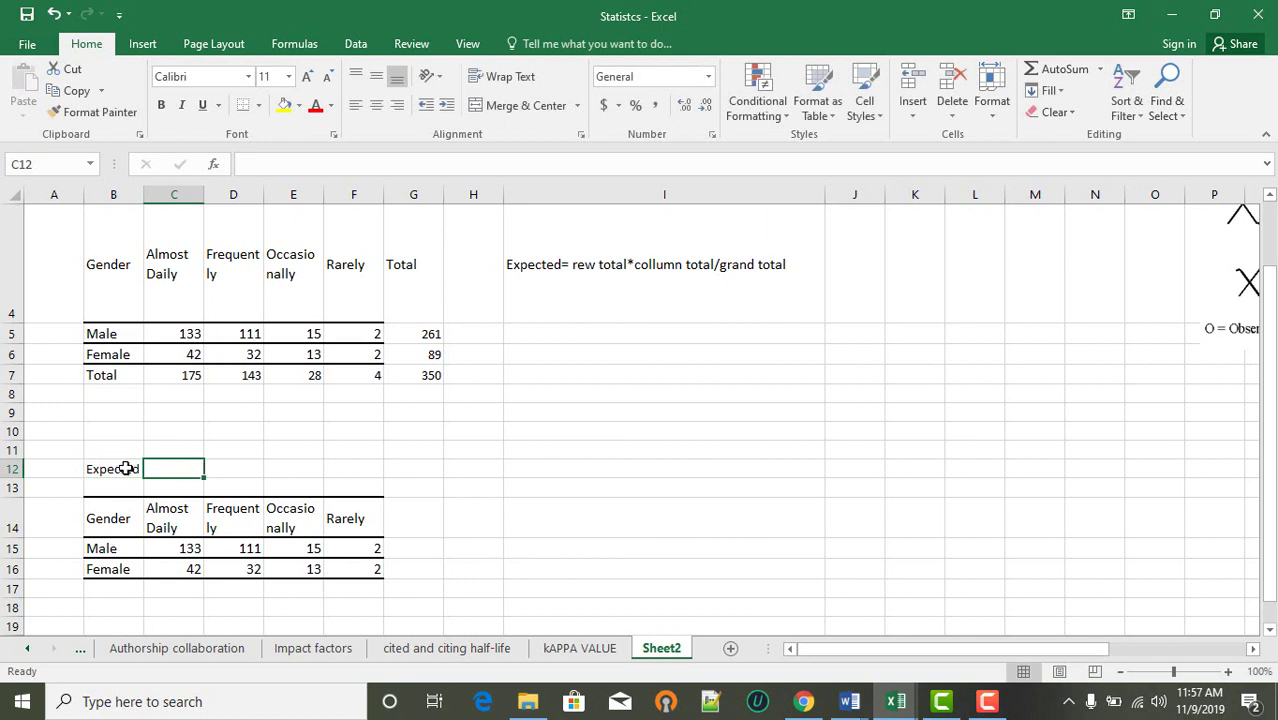
Step: Begin a formula in C15 to replace the copied Male, Almost Daily value in the Expected table
click(145, 292)
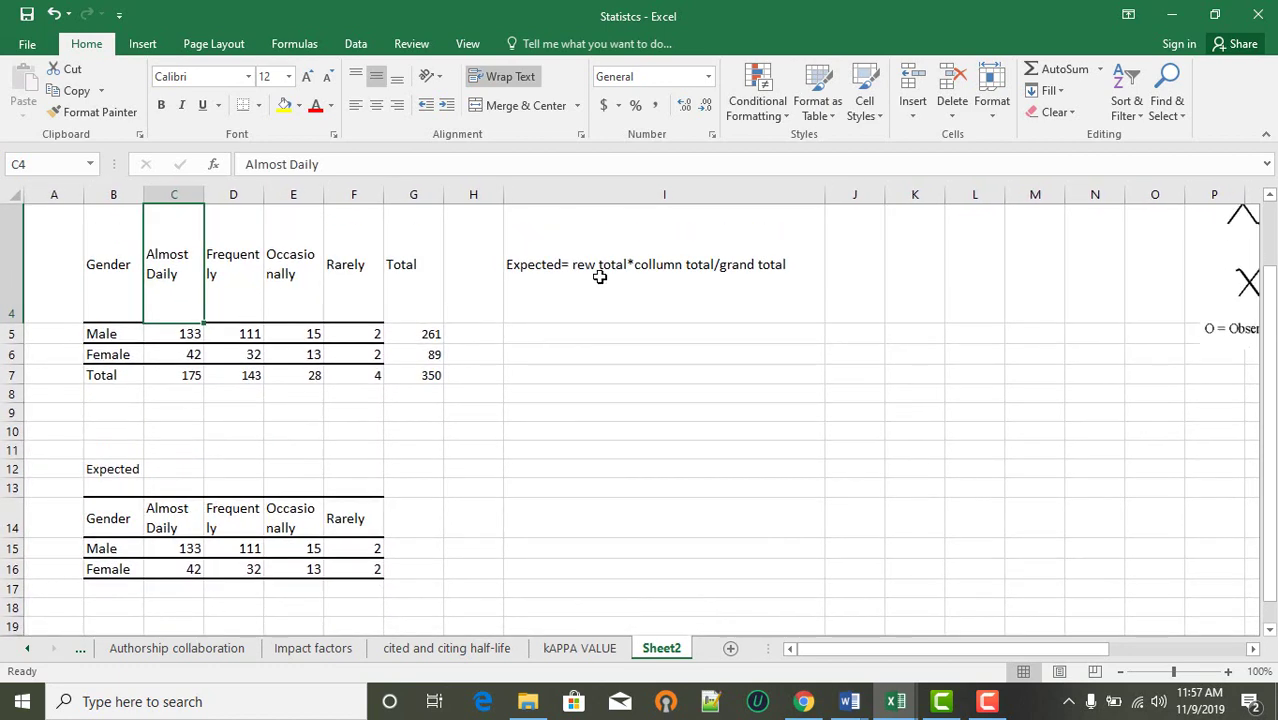
click(168, 330)
click(188, 549)
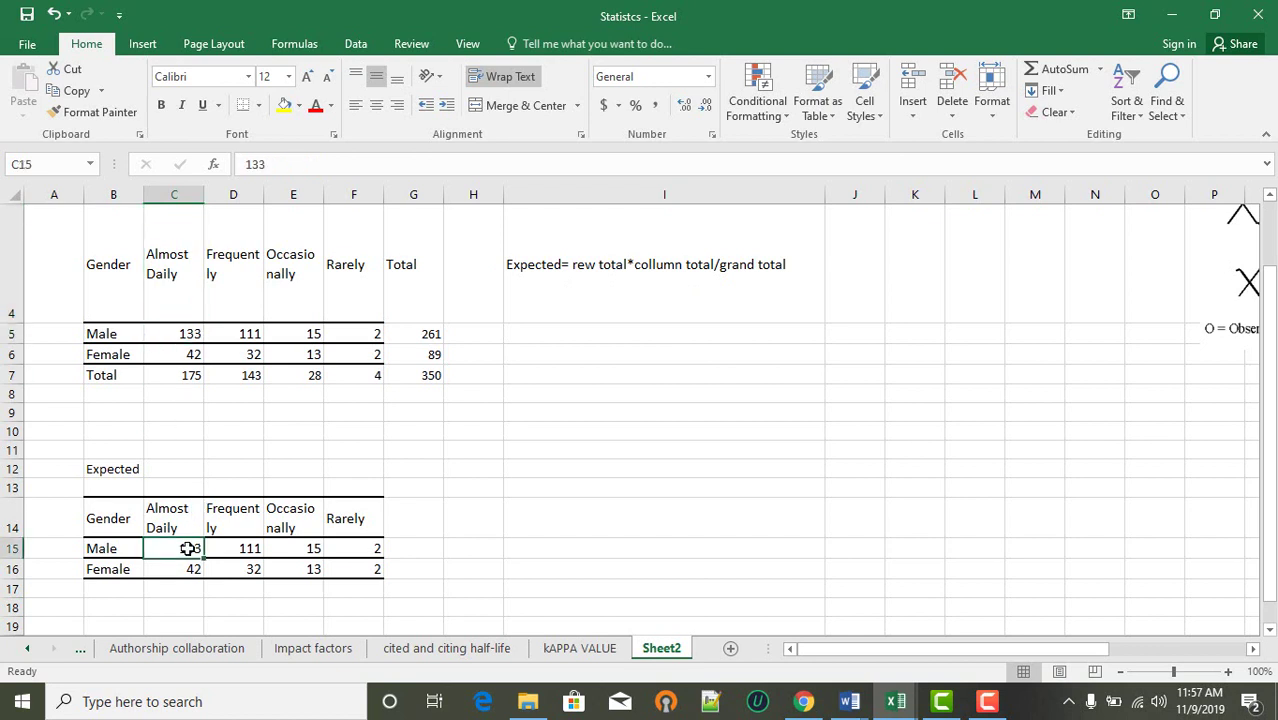
text(=)
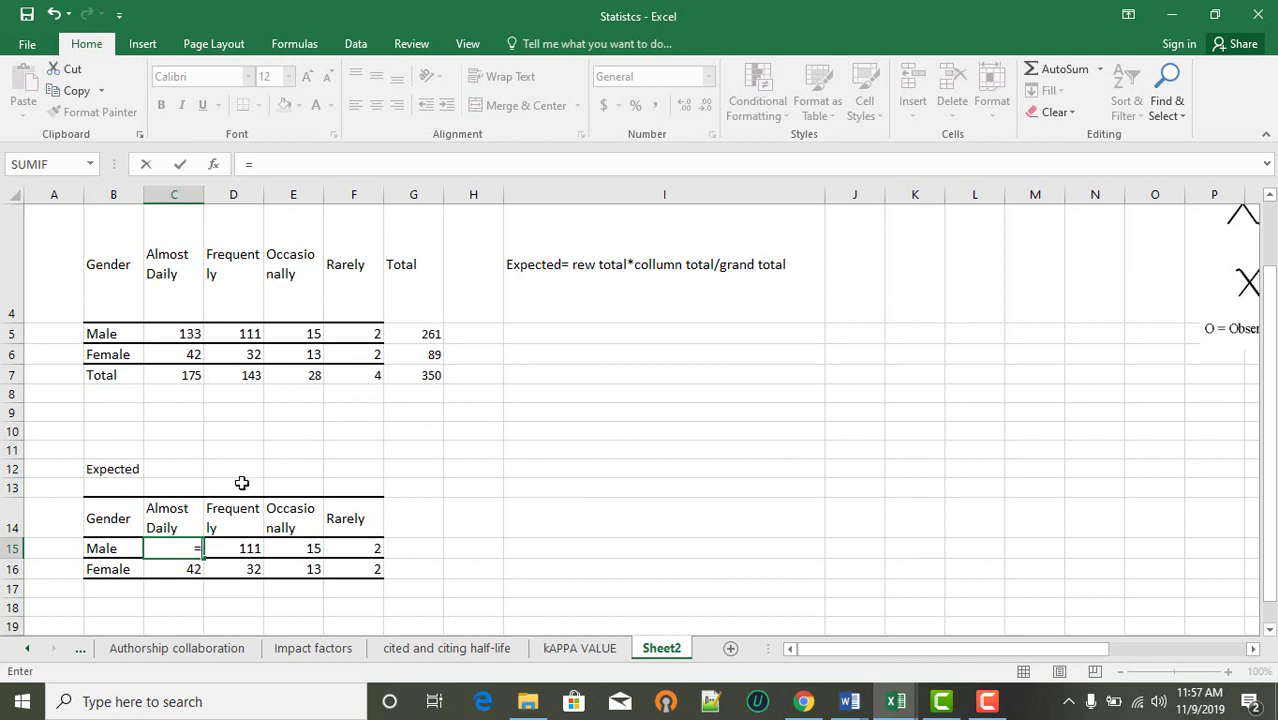
click(430, 338)
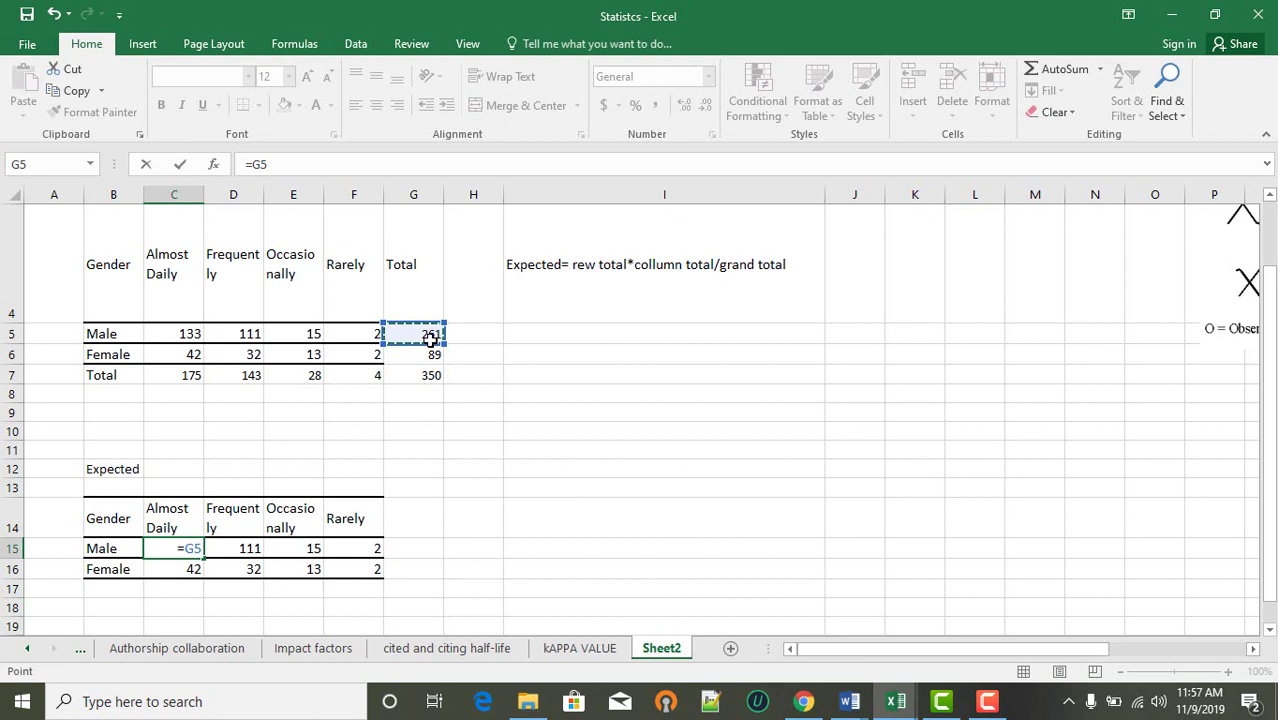
key(BackSpace)
key(BackSpace)
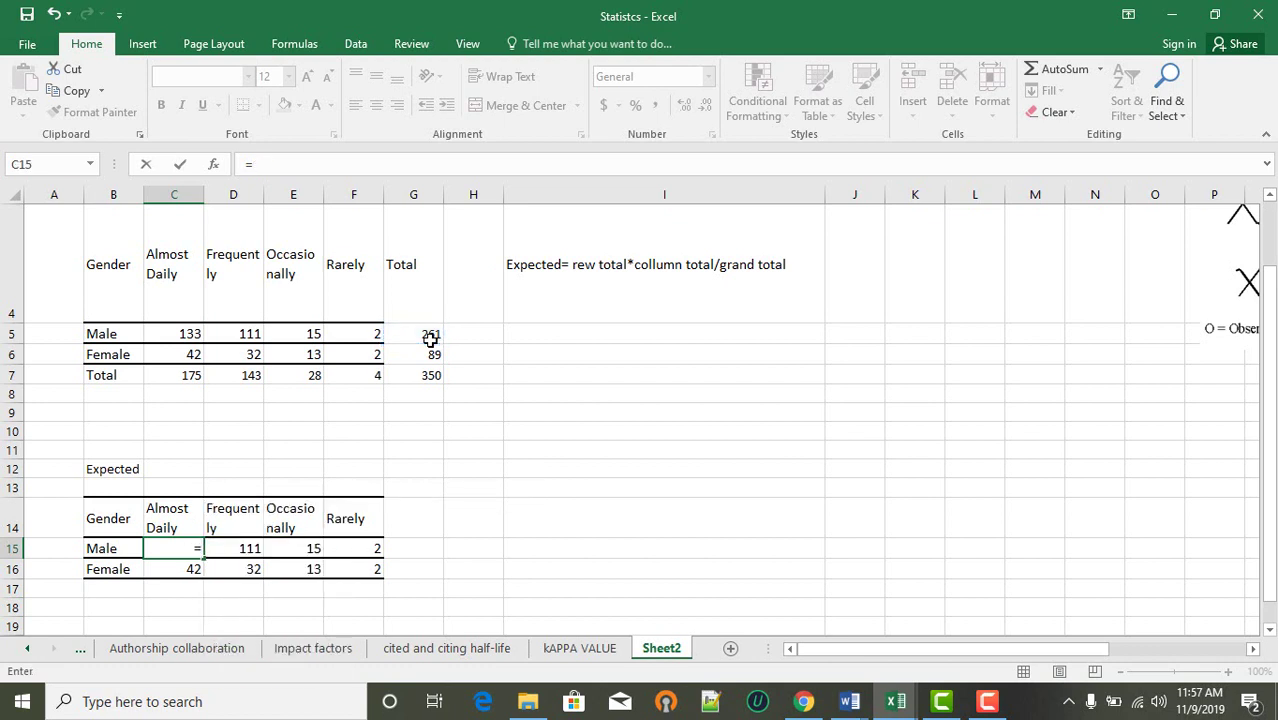
Step: Complete the Male, Almost Daily expected frequency in C15 as =(G5*C7)/G7
click(430, 337)
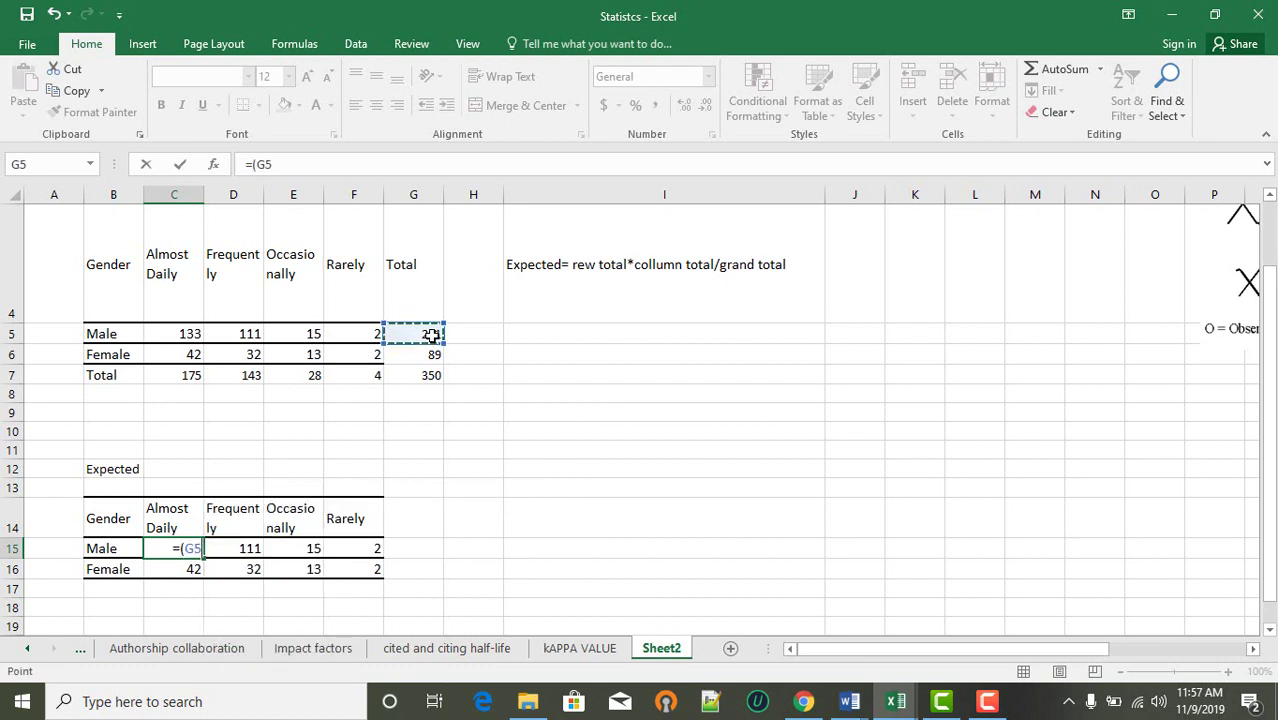
text(*)
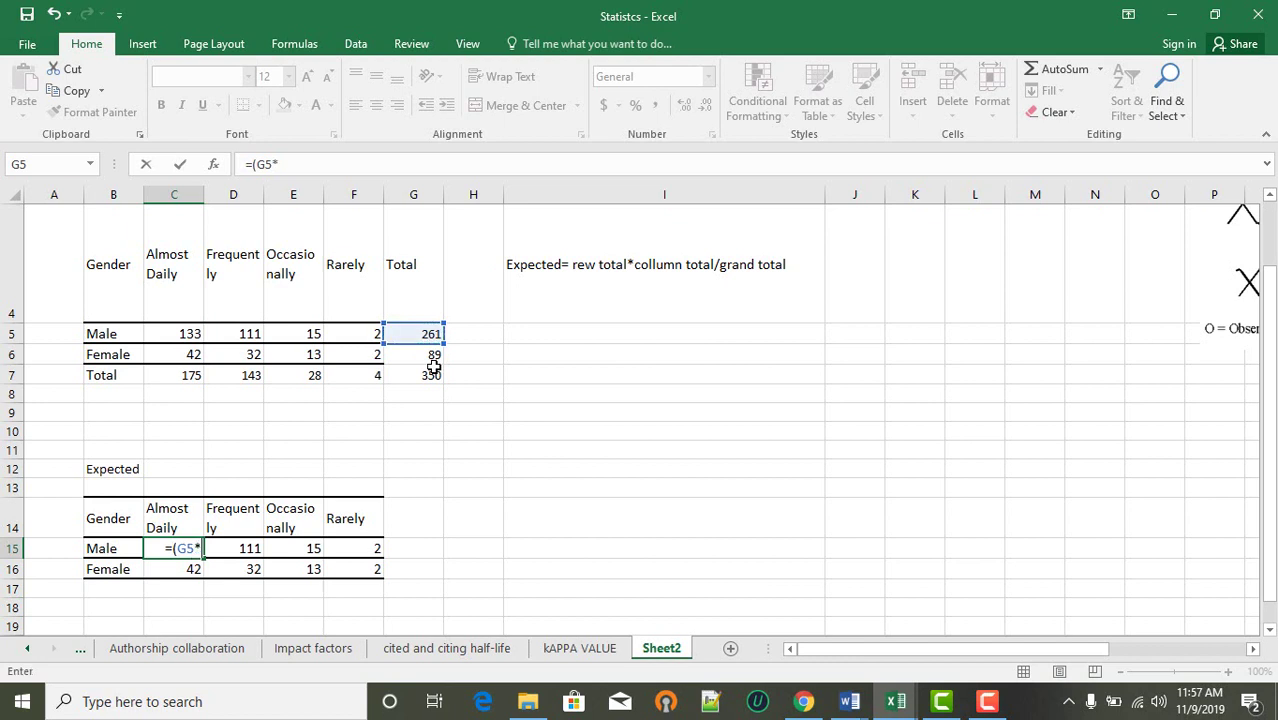
click(188, 375)
text())
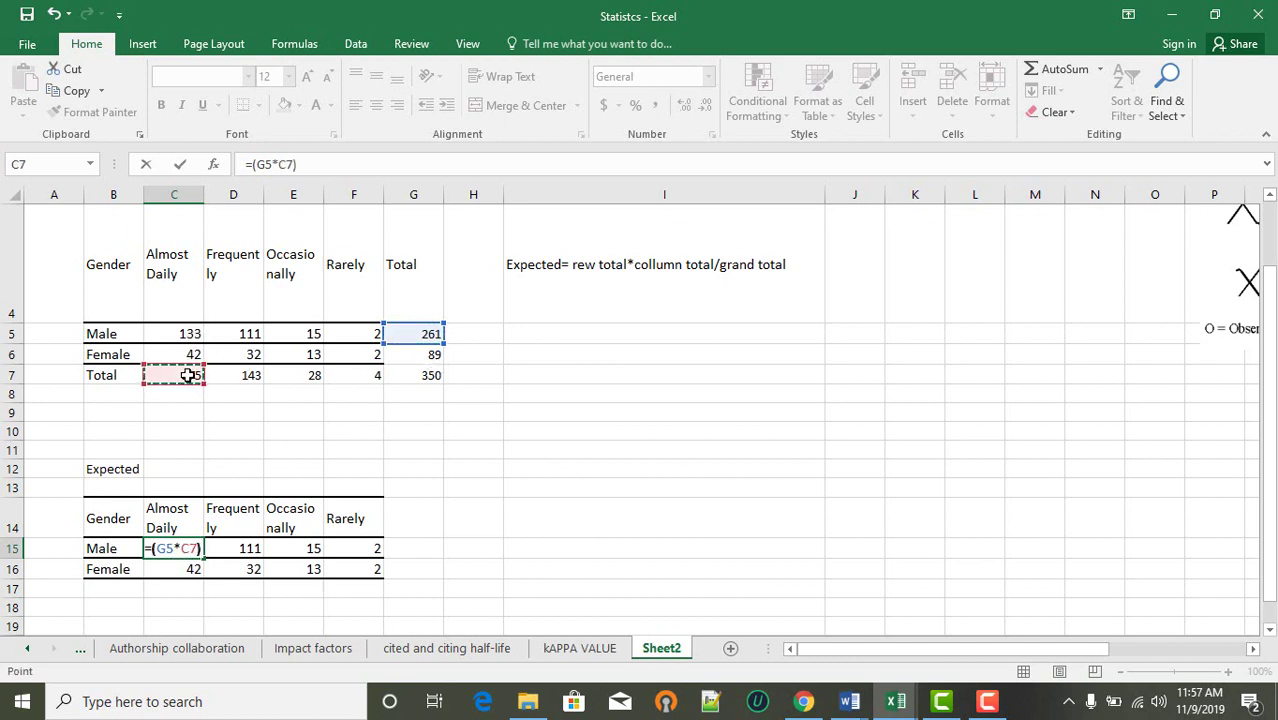
text(/)
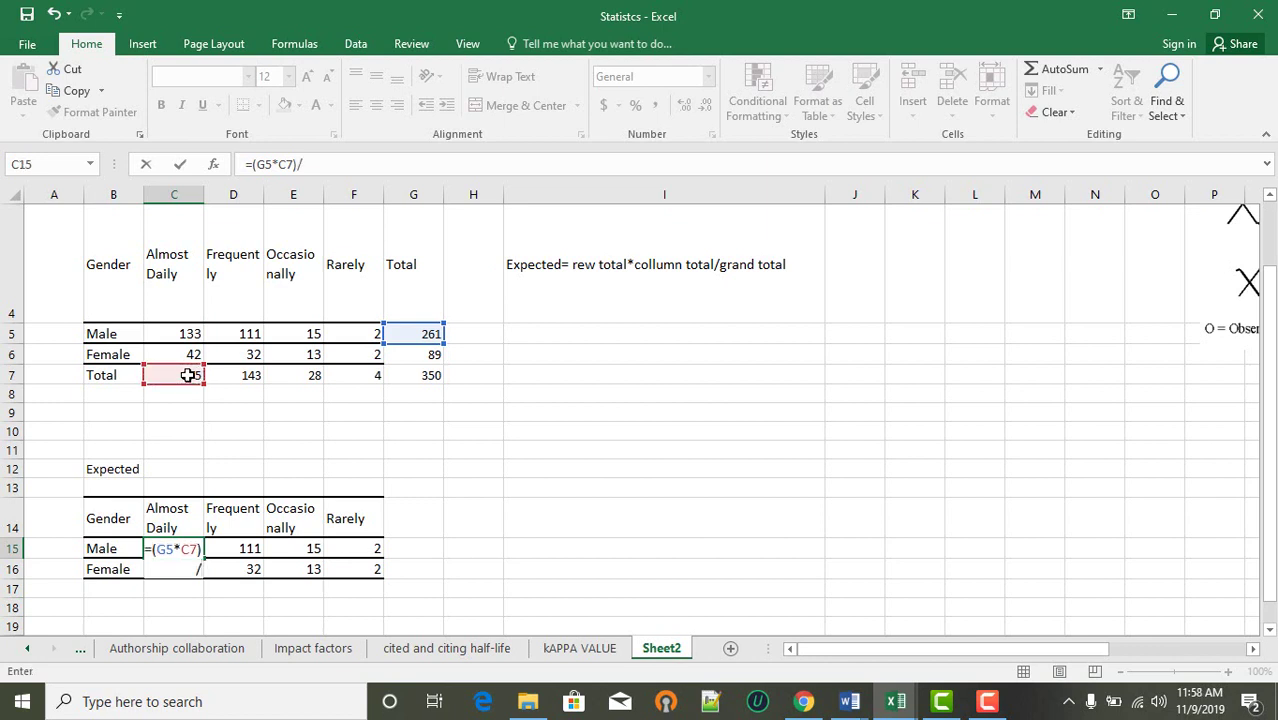
click(424, 372)
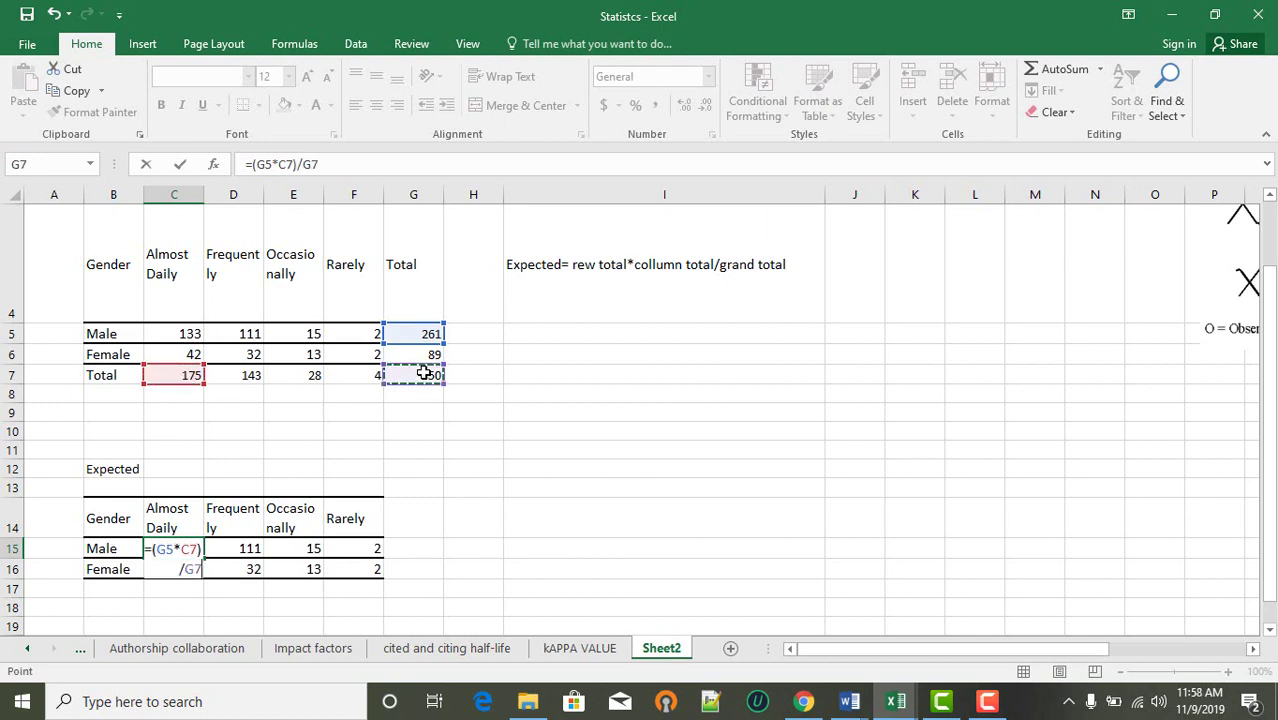
key(Return)
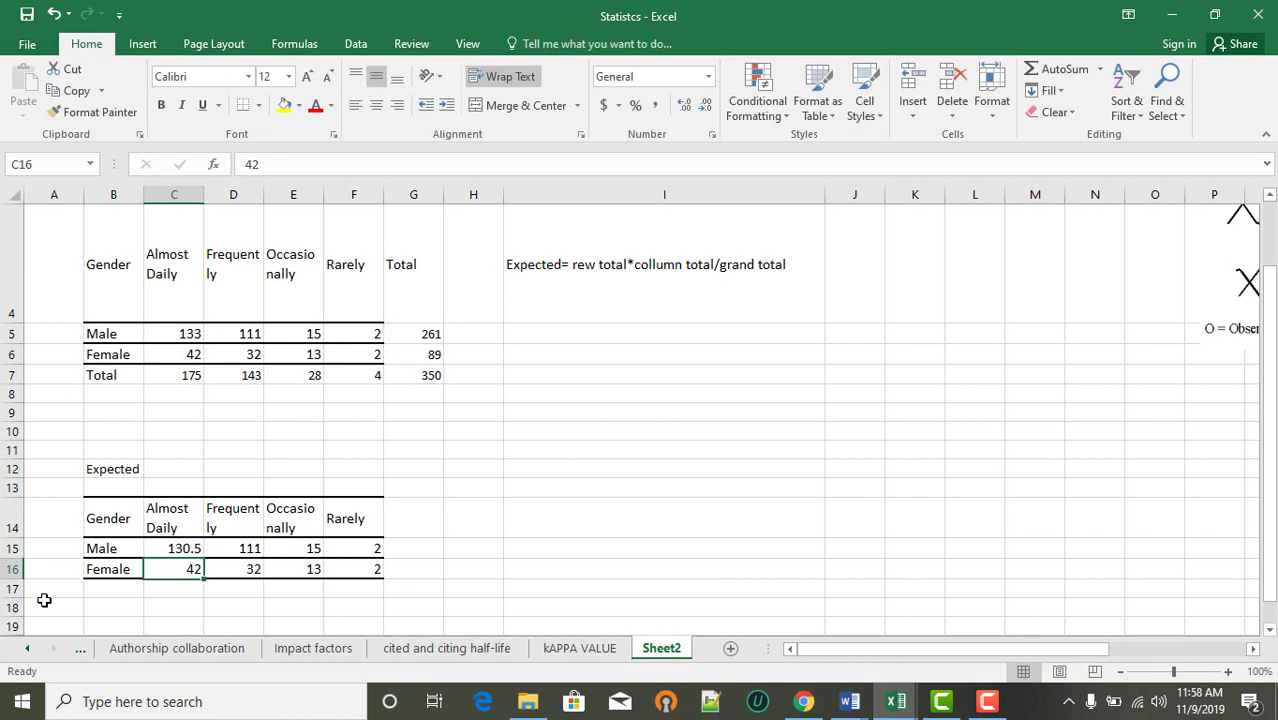
Step: Begin a formula in D15 to replace the copied Male, Frequently value in the Expected table
click(173, 551)
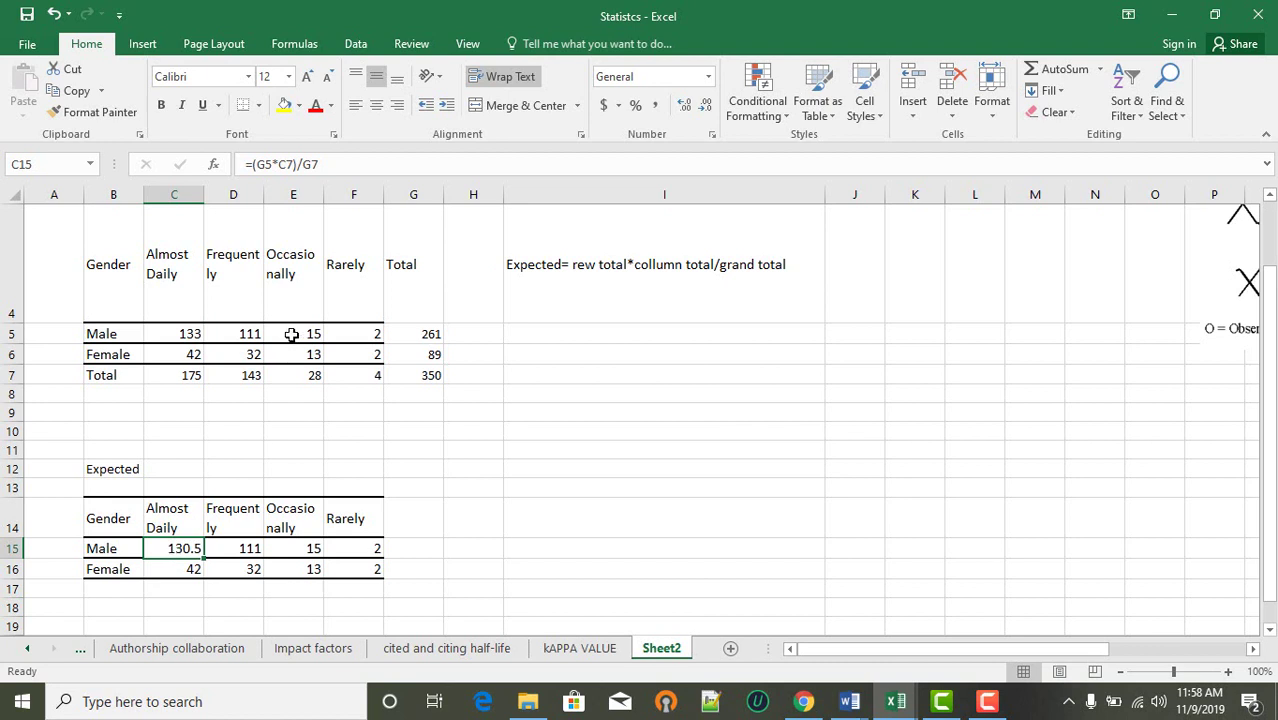
click(251, 332)
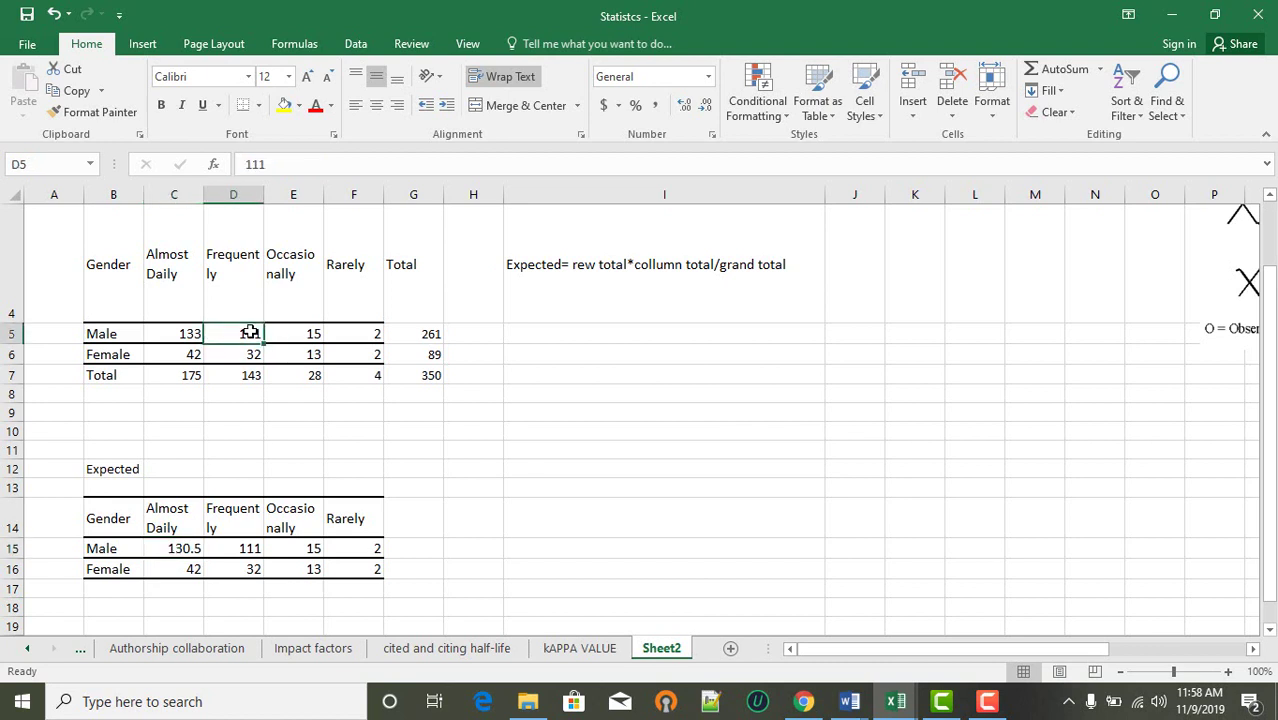
click(250, 548)
text(=)
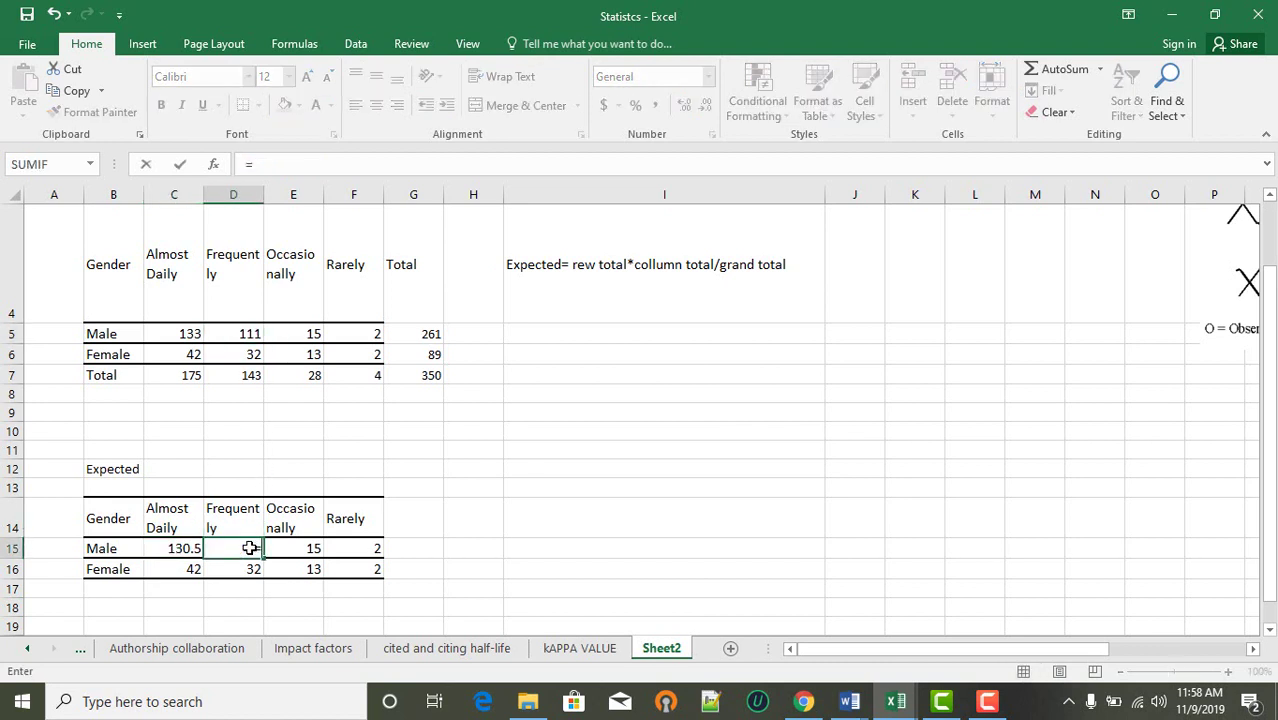
click(416, 336)
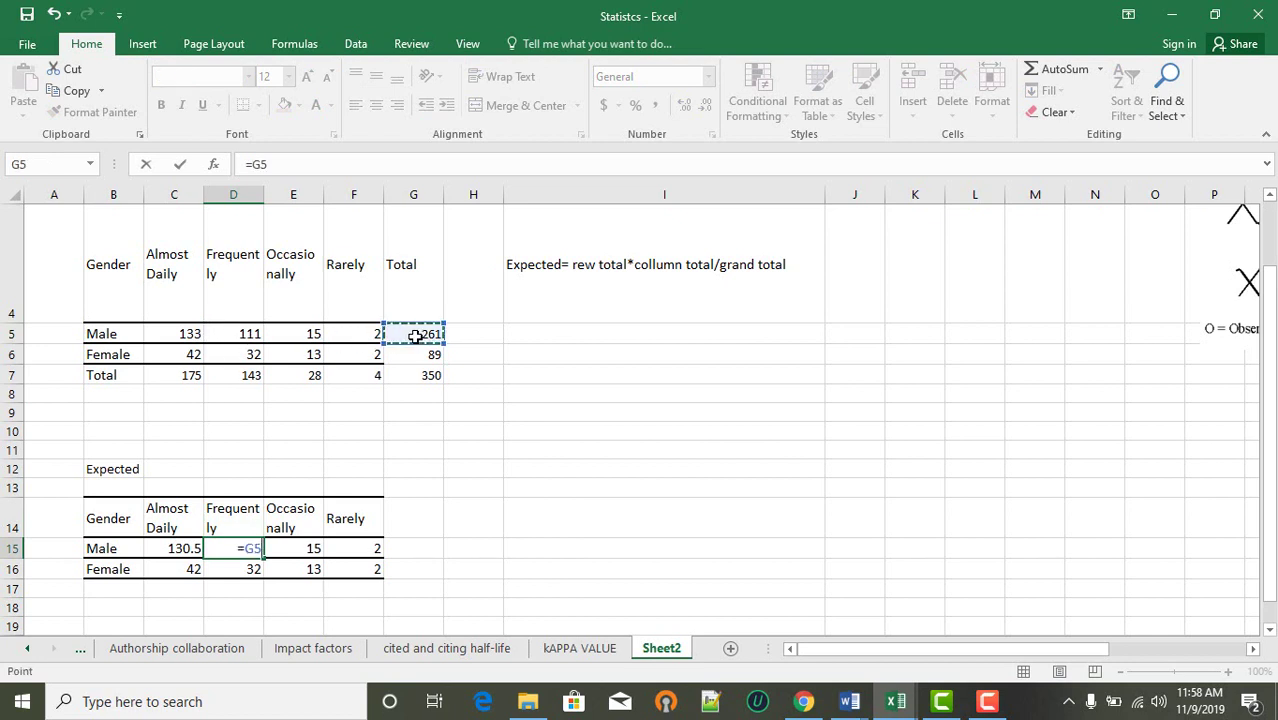
text(?)
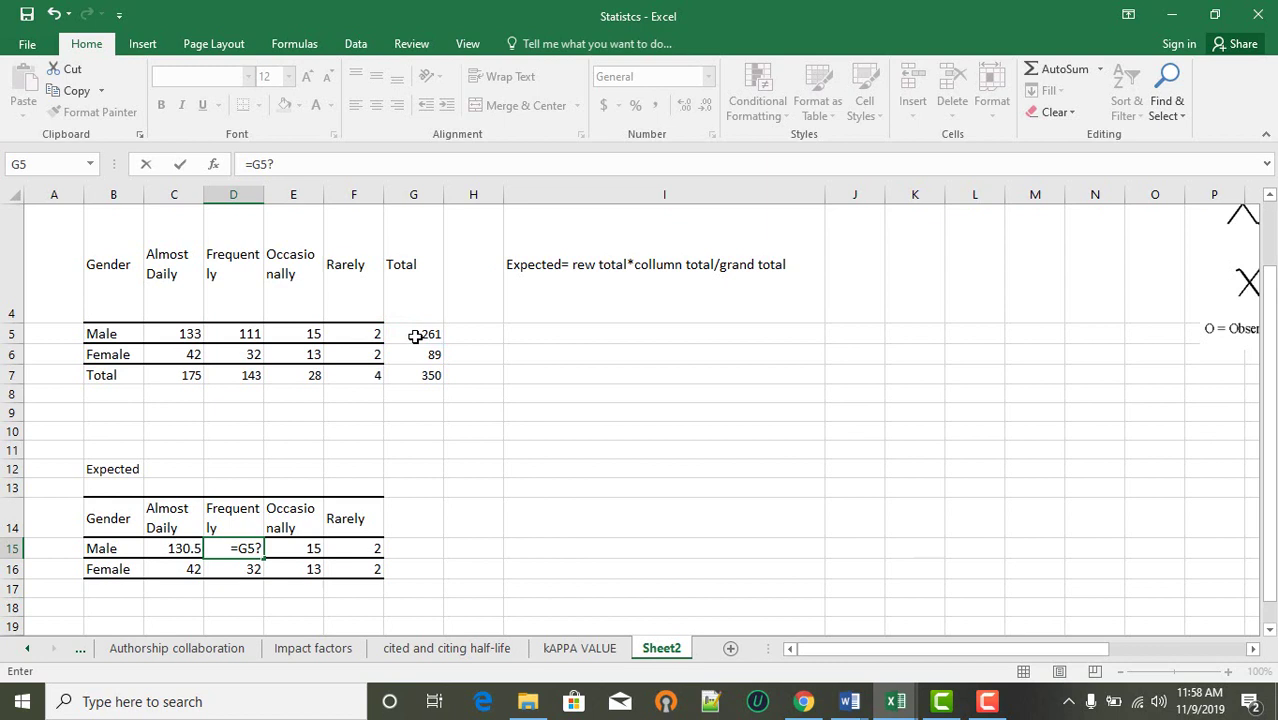
key(BackSpace)
key(BackSpace)
key(BackSpace)
click(416, 336)
key(BackSpace)
key(BackSpace)
Step: Complete the Male, Frequently expected frequency in D15 as =(G5*D7)/G7
click(412, 336)
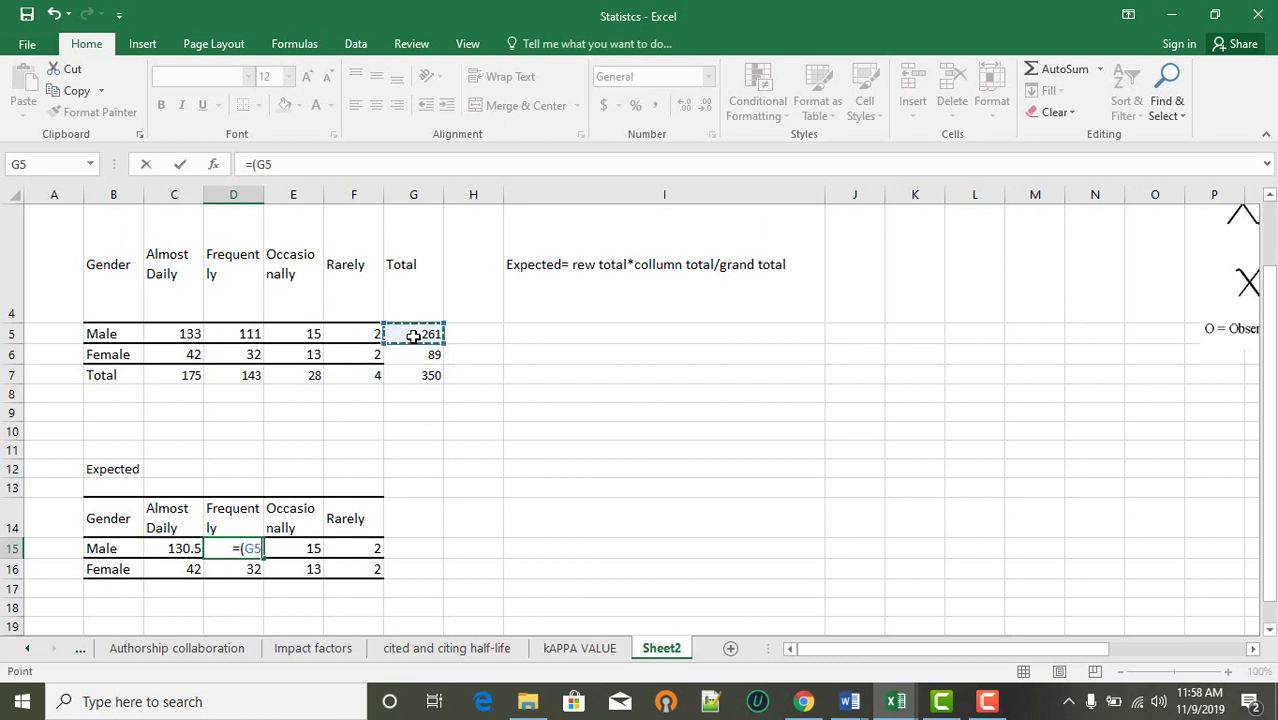
text(*)
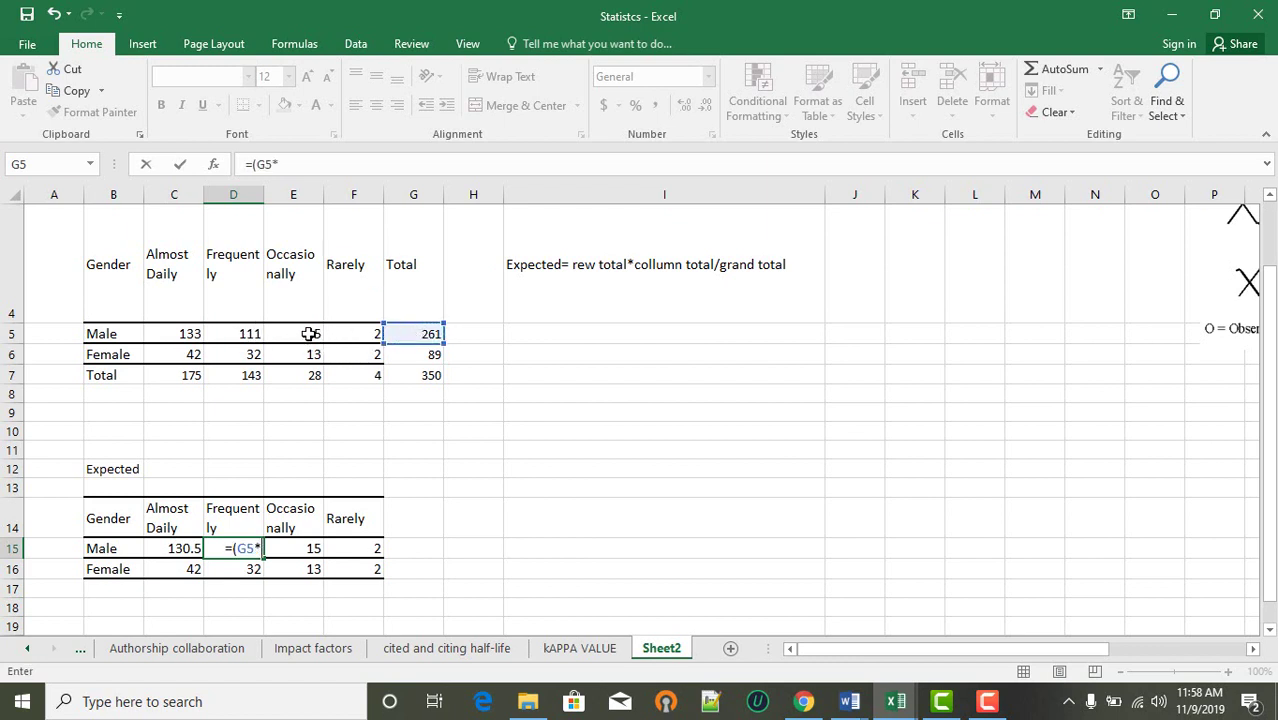
click(250, 375)
text()/)
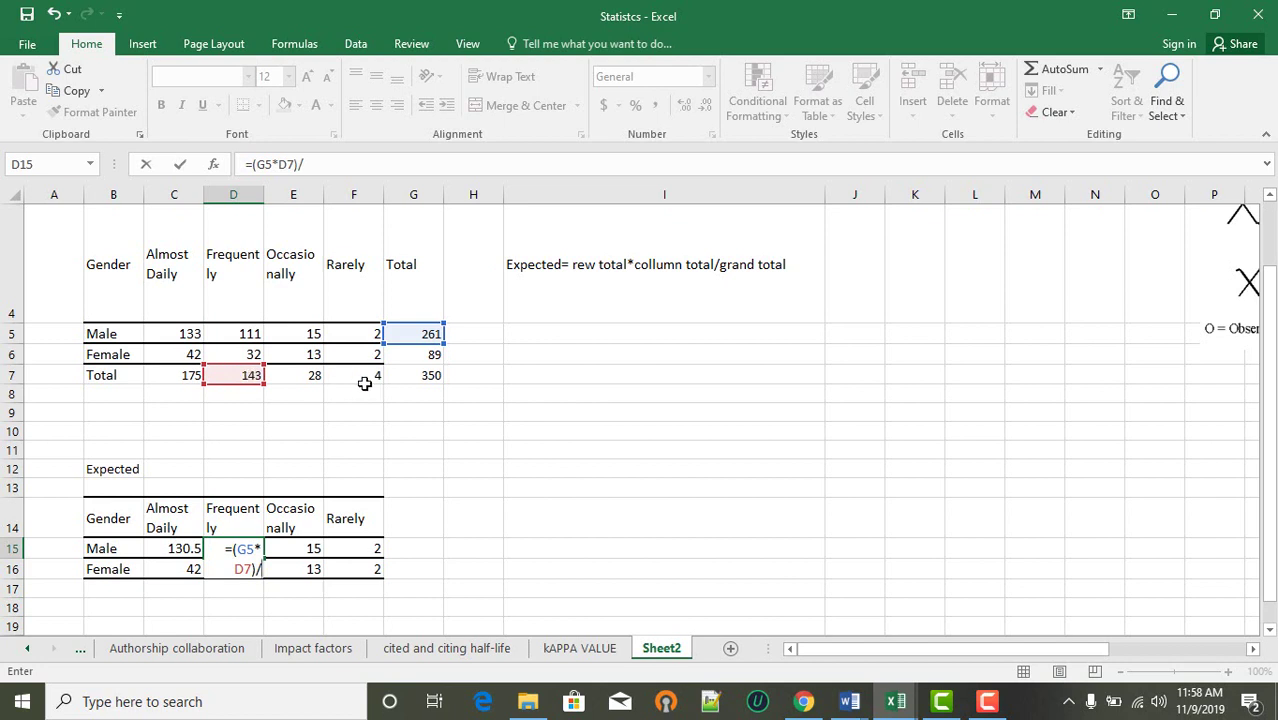
click(418, 375)
key(Return)
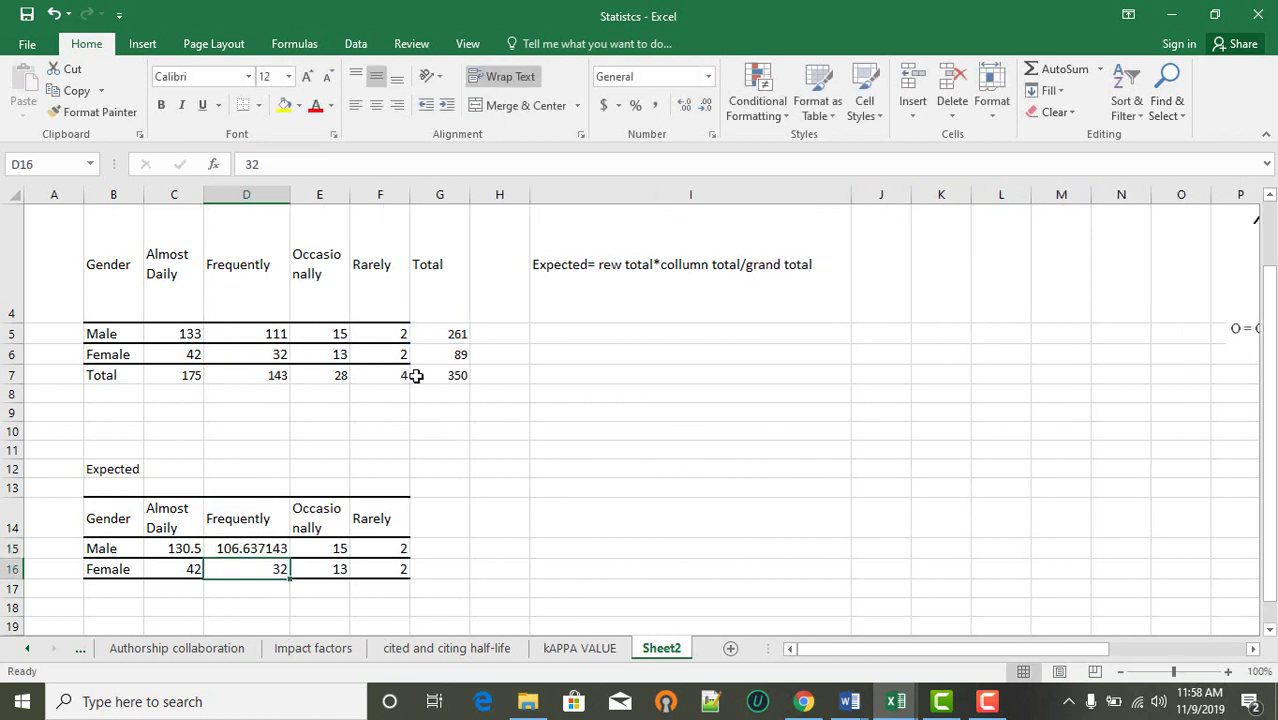
Step: Replace the copied Male, Occasionally value in the Expected table with the formula =(G5*E7)/G7 in E15
click(329, 550)
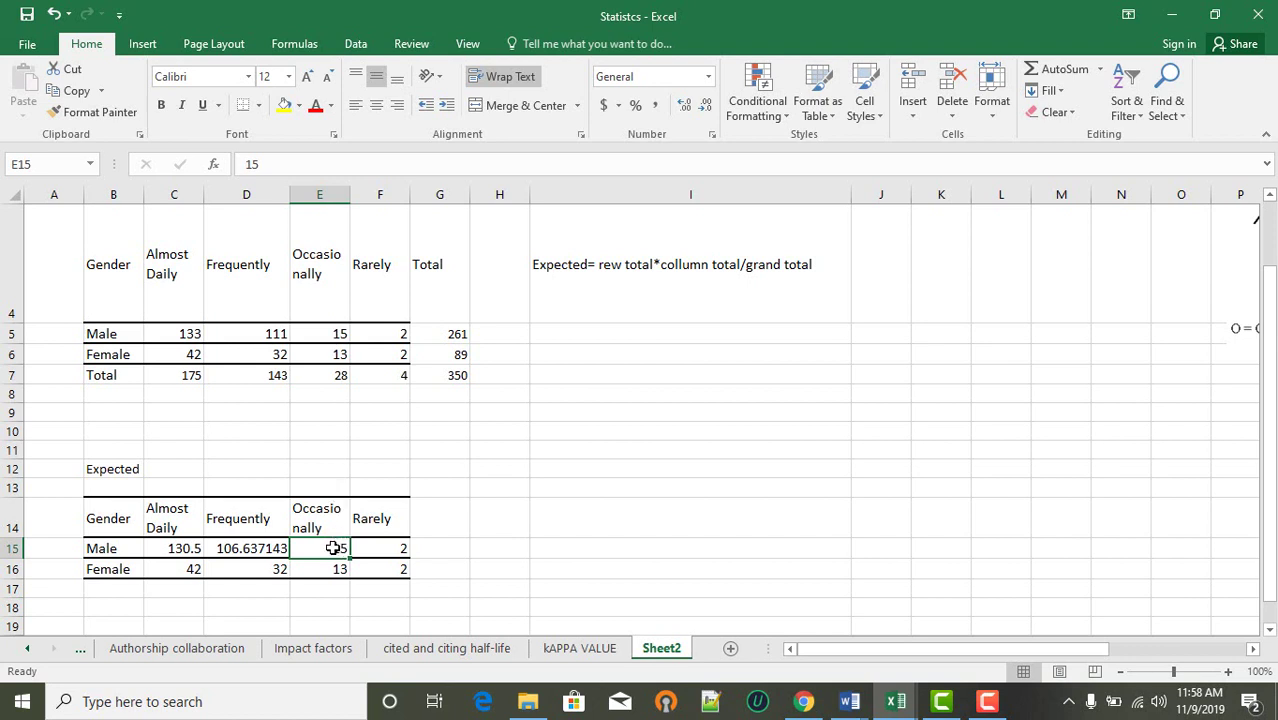
text(=)
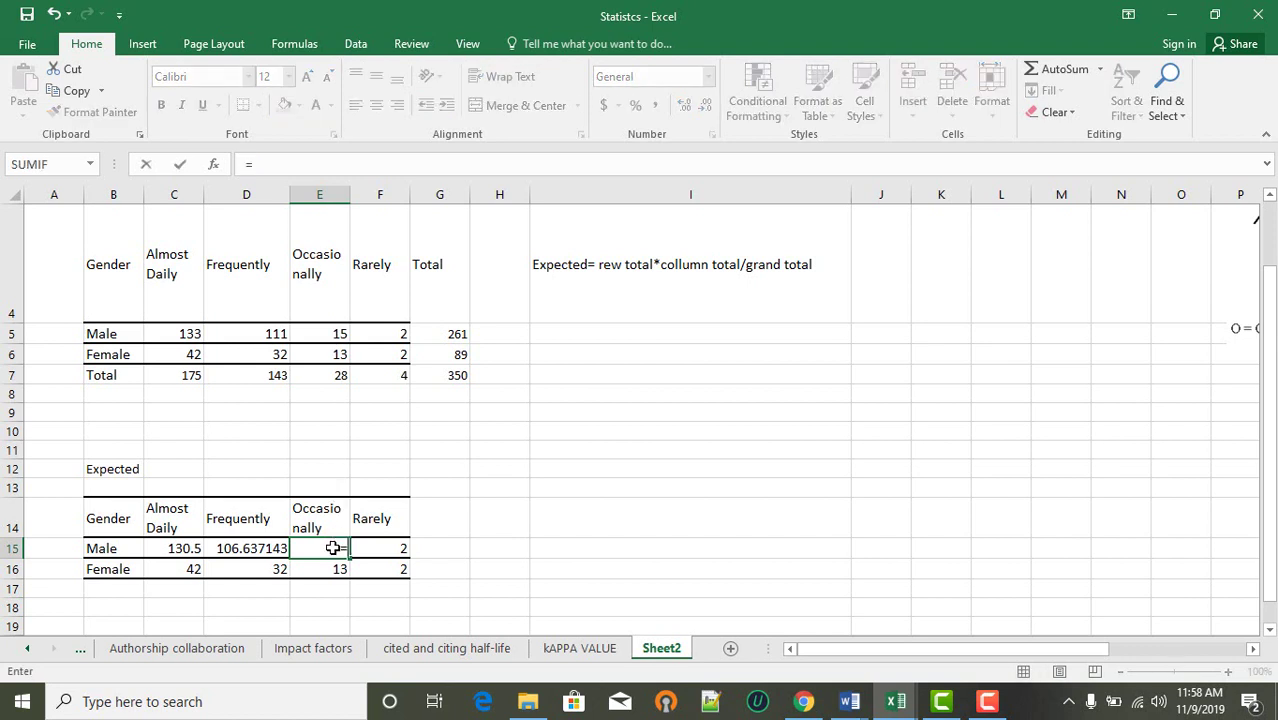
text(()
click(451, 334)
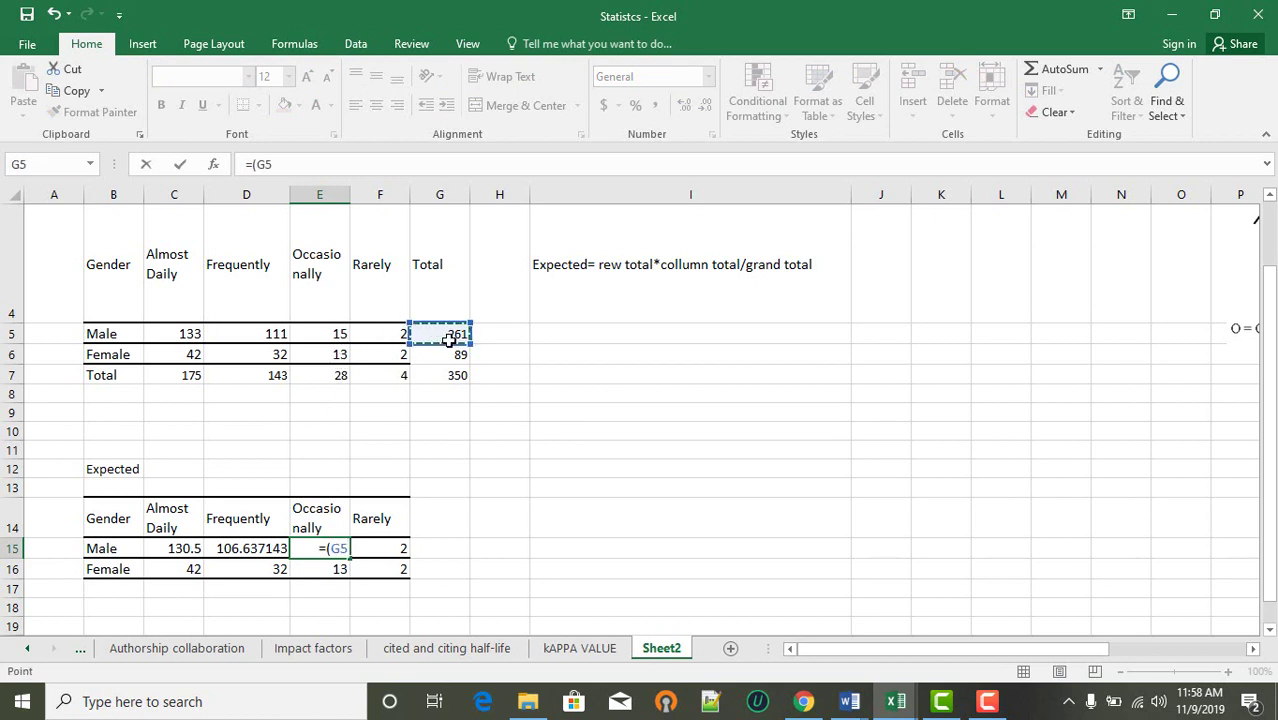
text(*)
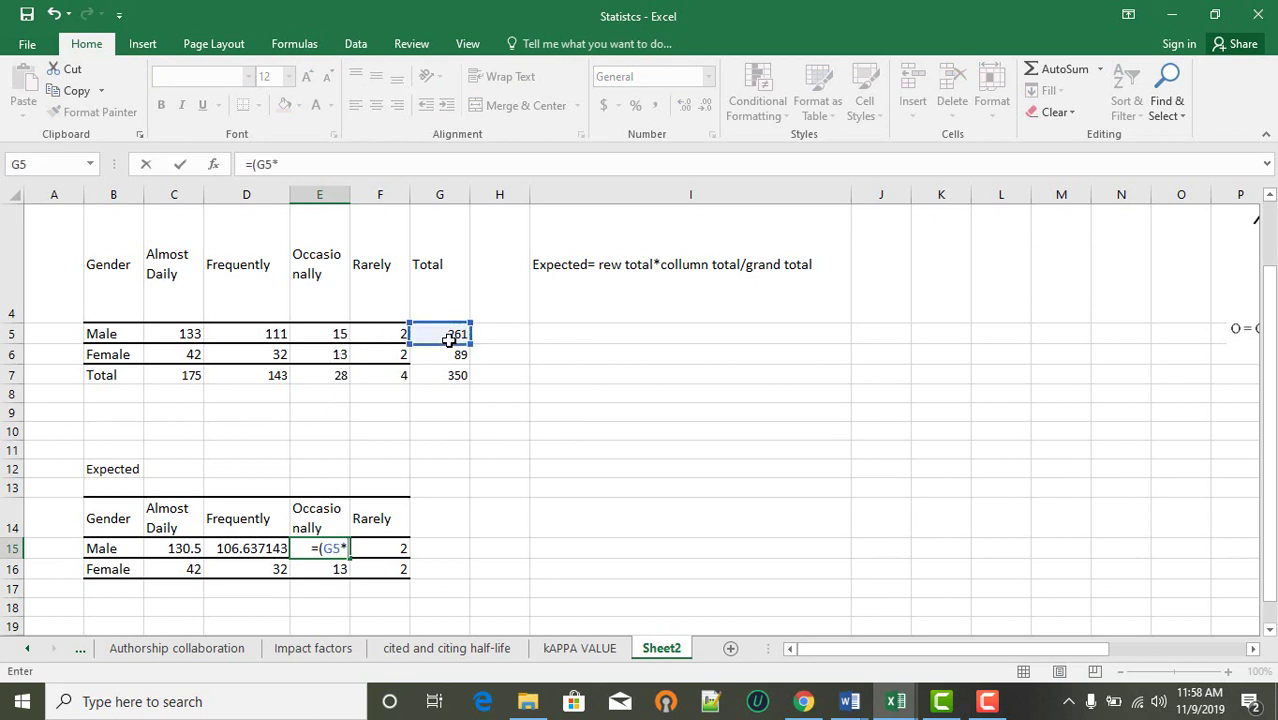
click(333, 377)
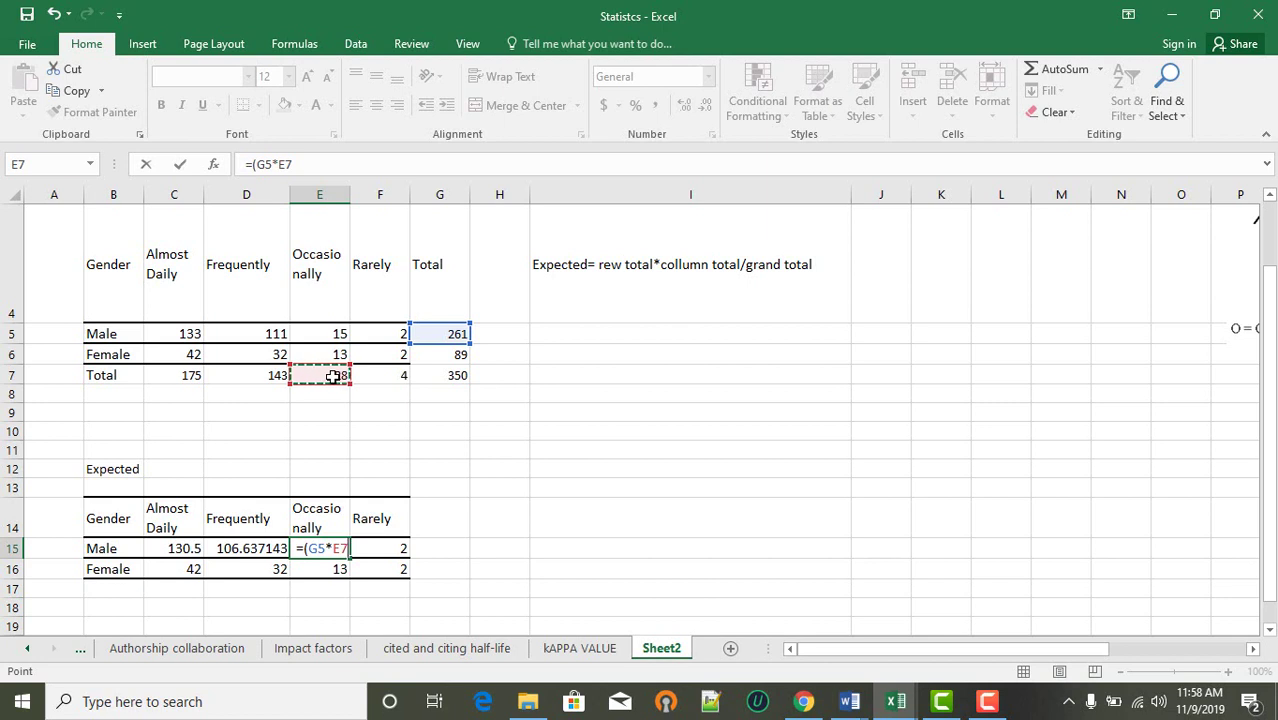
text()/)
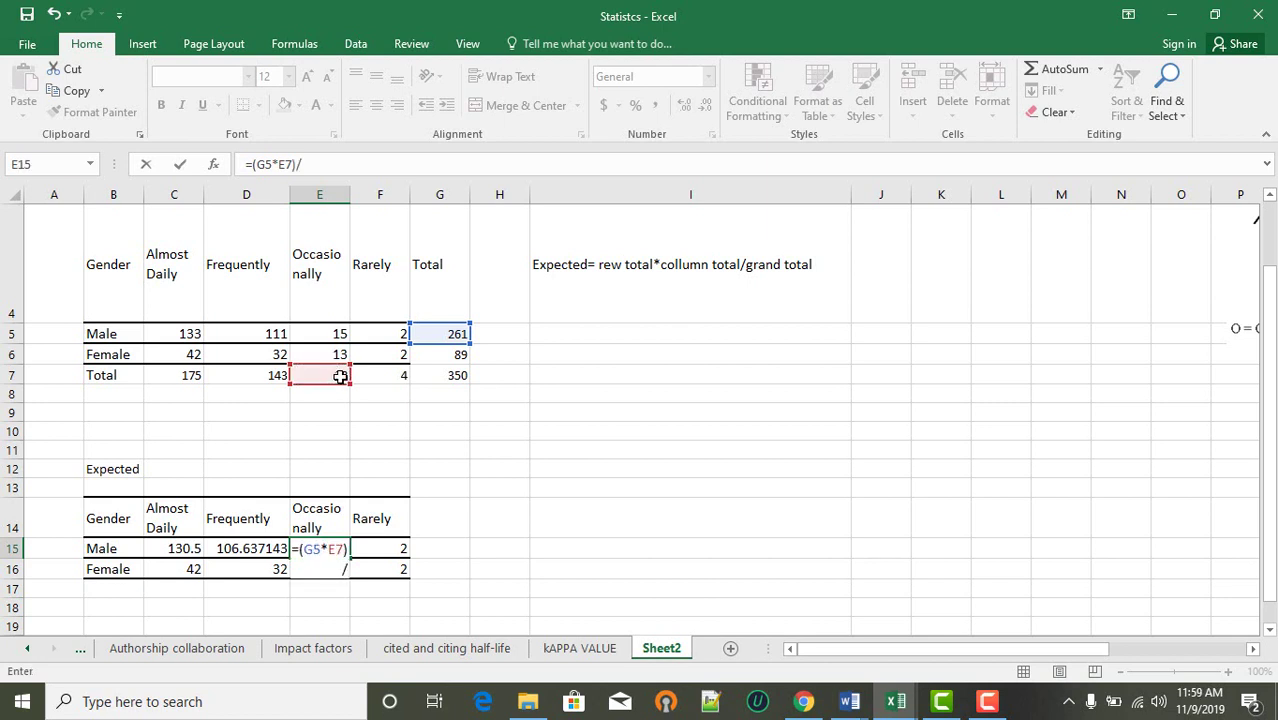
click(443, 375)
key(Return)
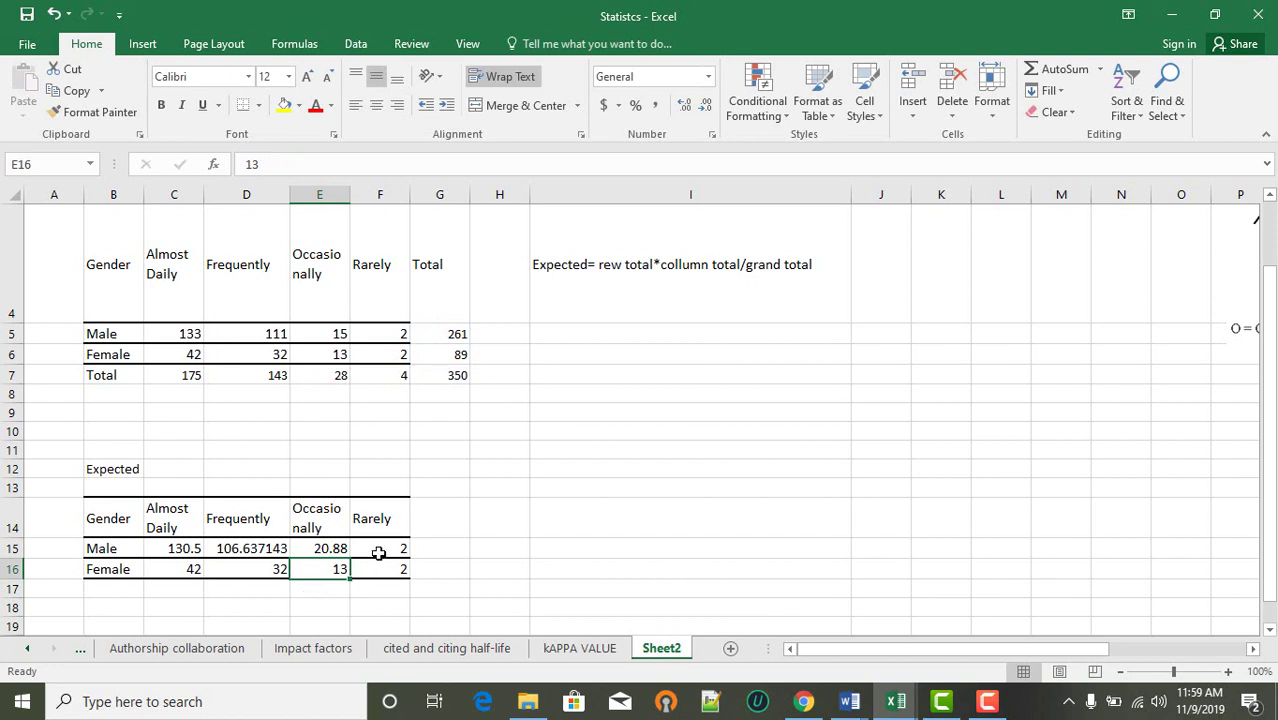
Step: Replace the copied Male, Rarely value in the Expected table with the formula =(G5*F7)/G7 in F15
click(385, 336)
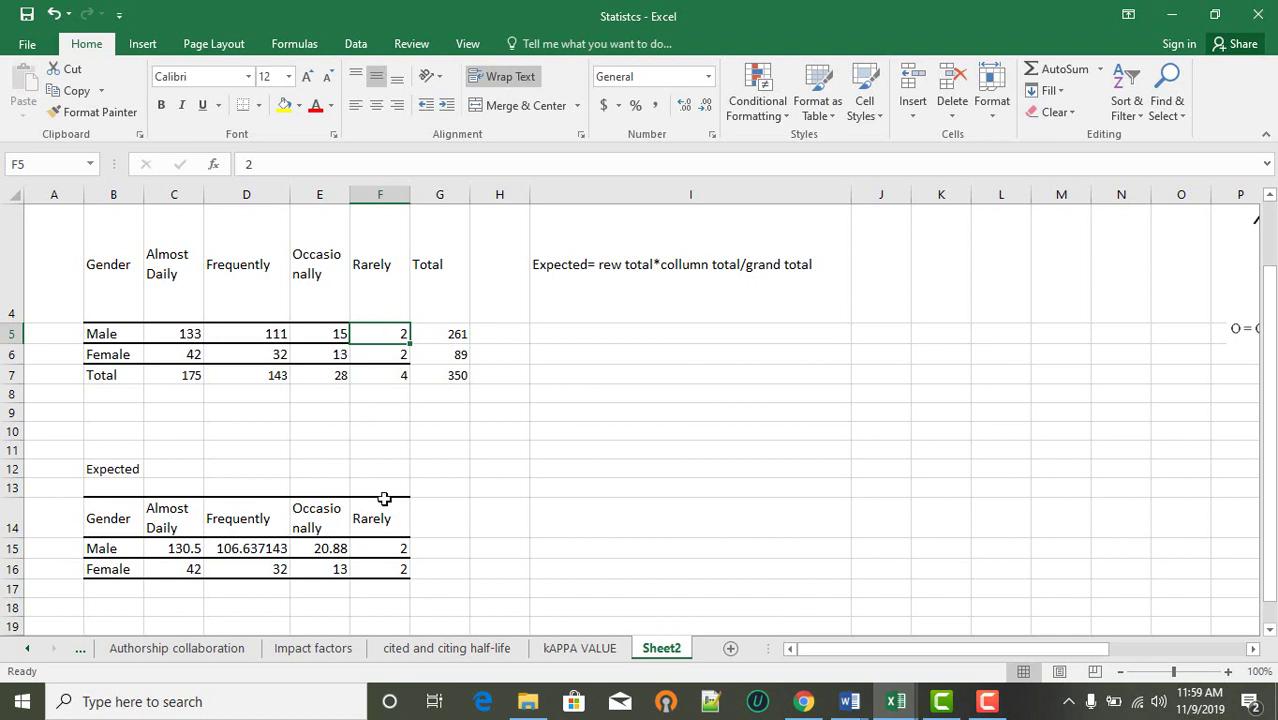
click(381, 548)
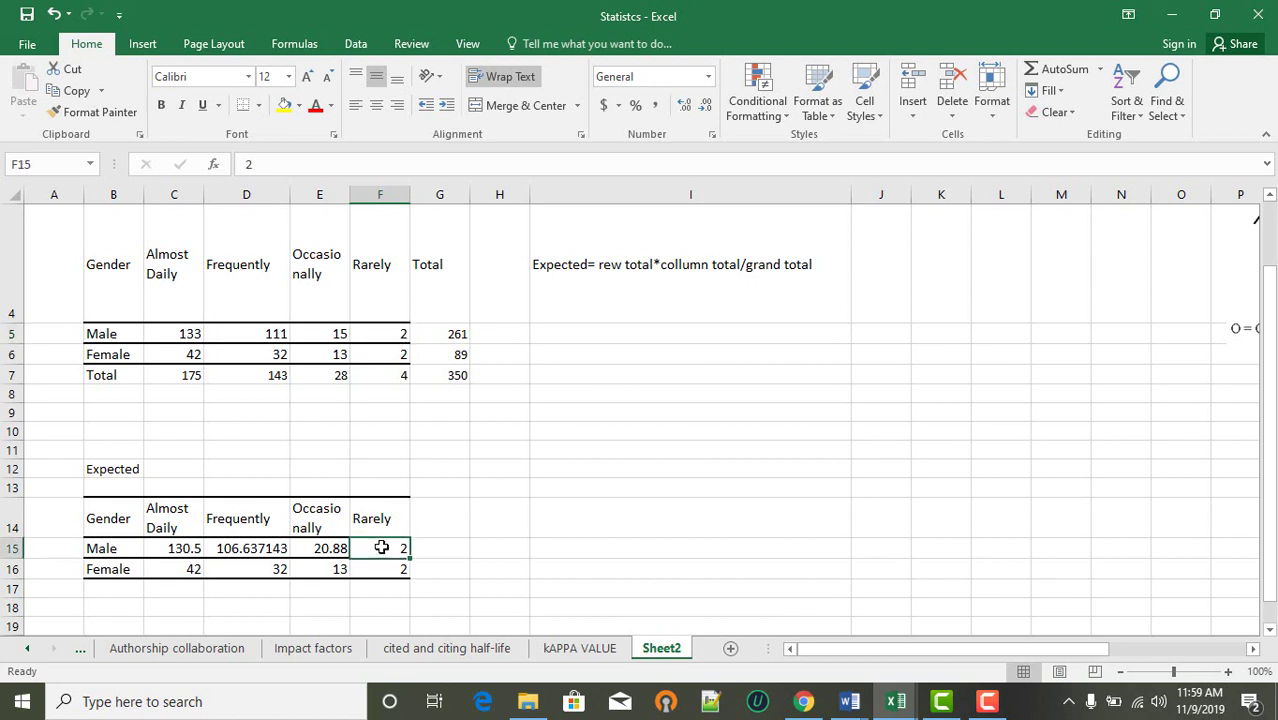
double_click(381, 548)
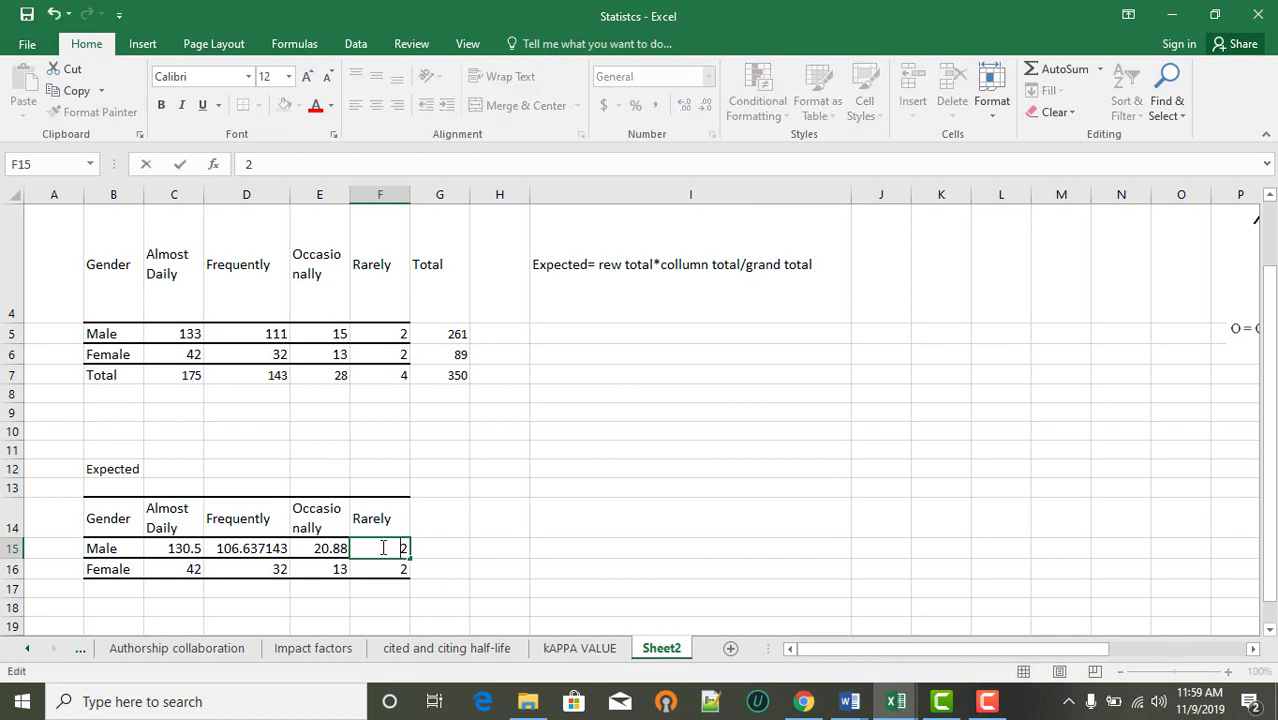
text(=()
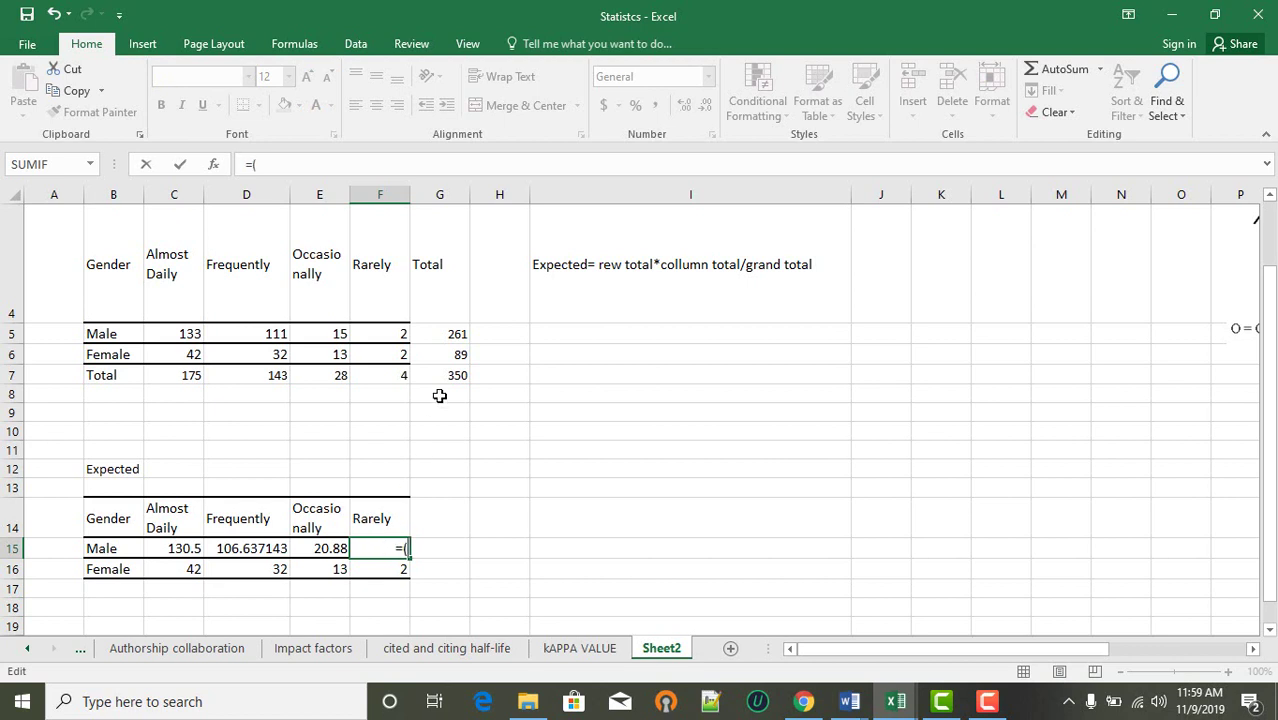
click(451, 334)
text(*)
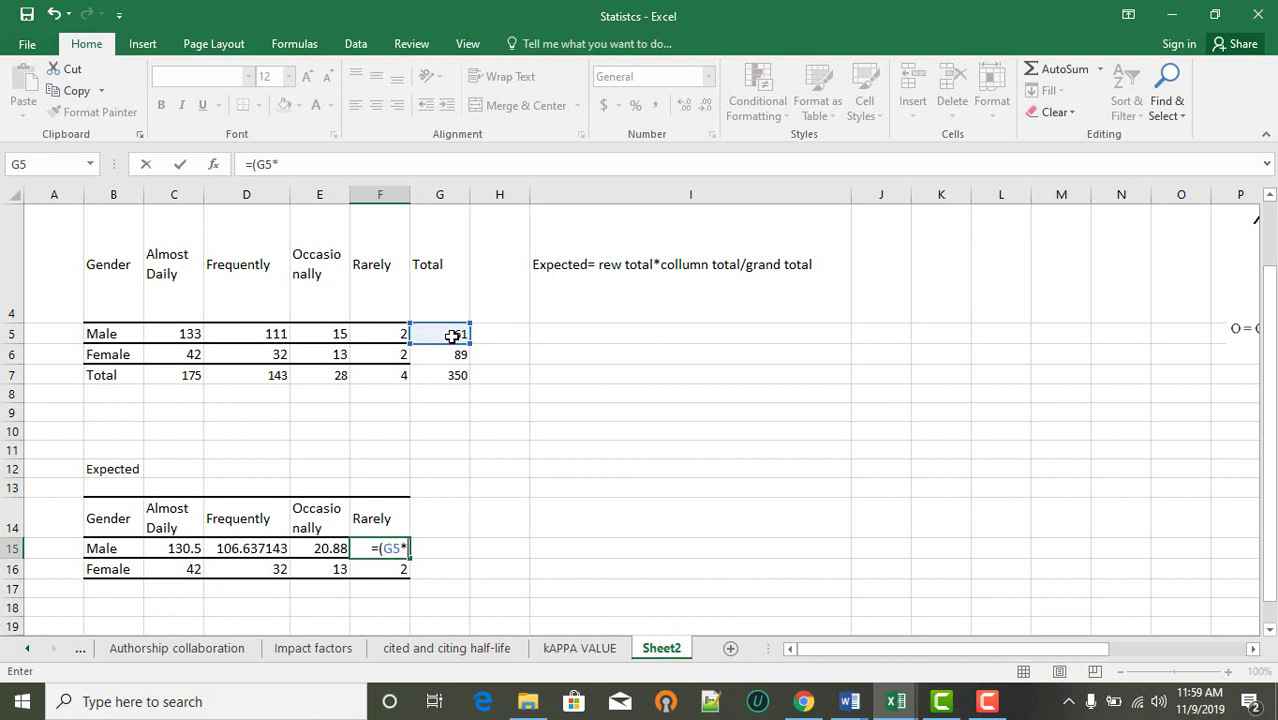
click(401, 372)
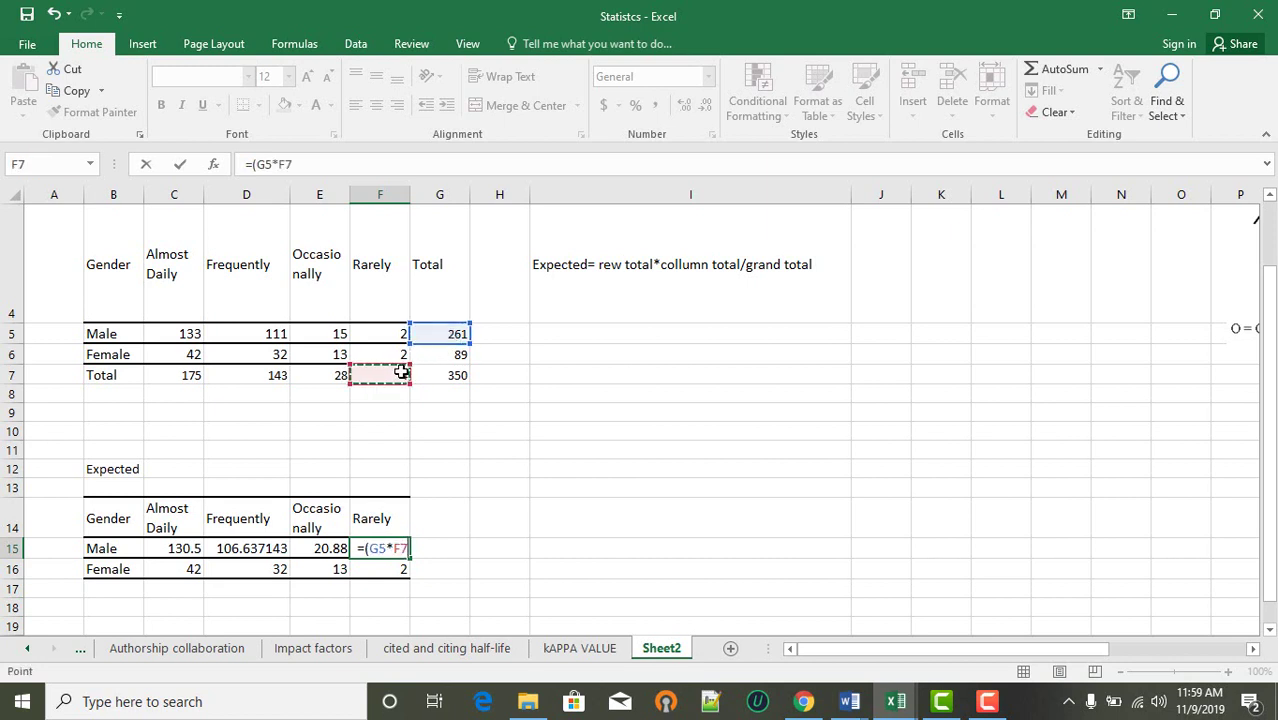
text()/)
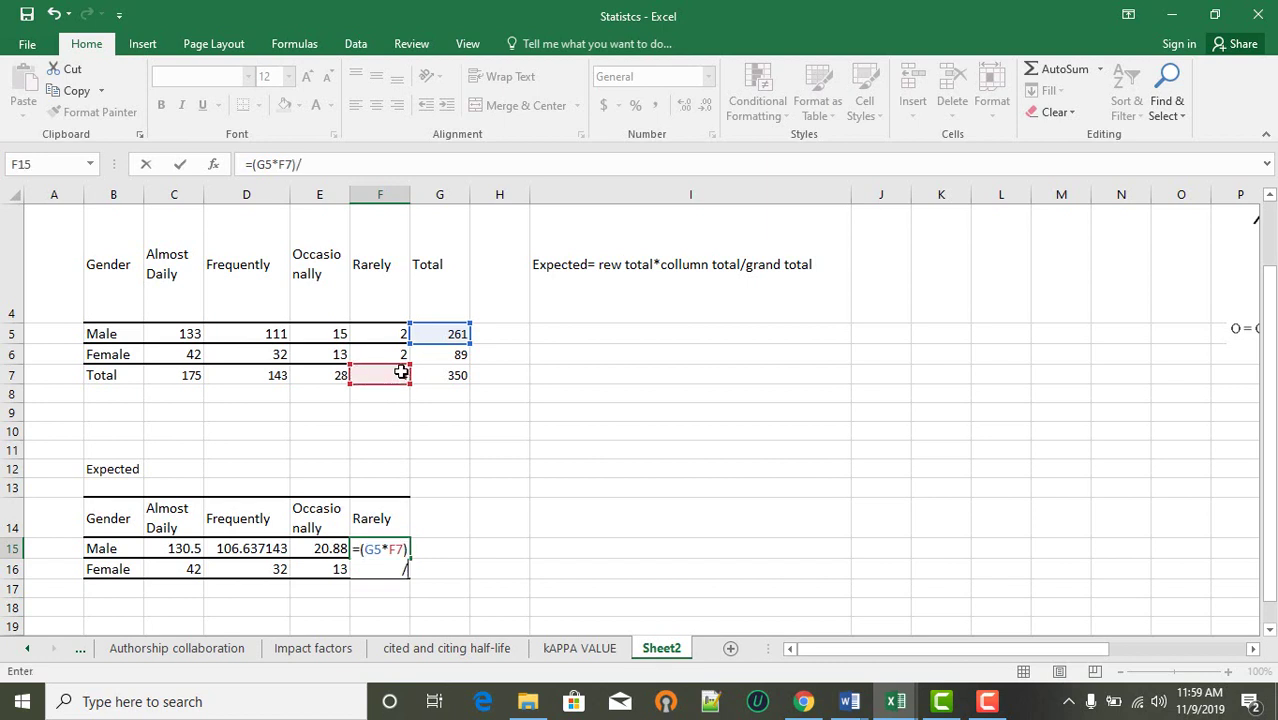
click(459, 373)
key(Return)
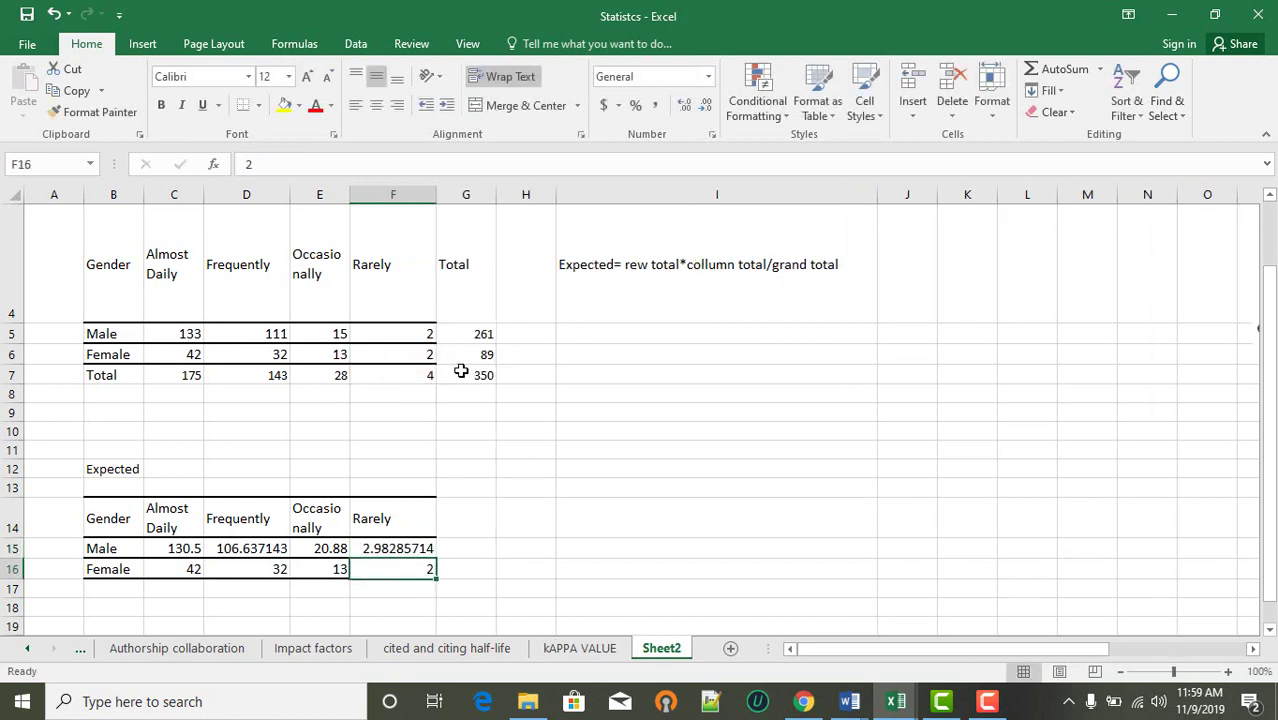
Step: Compare the observed and expected Male rows, and review the row, column and grand totals behind the Almost Daily and Occasionally values
click(514, 534)
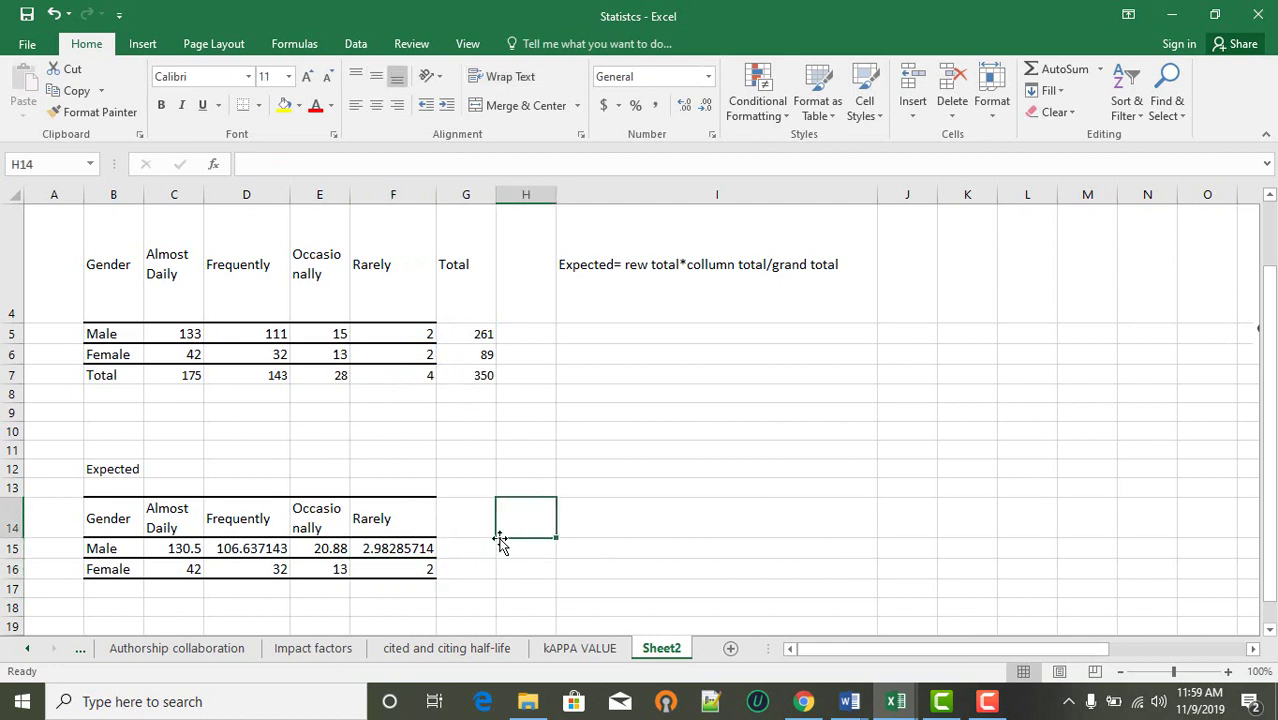
drag(186, 334, 385, 334)
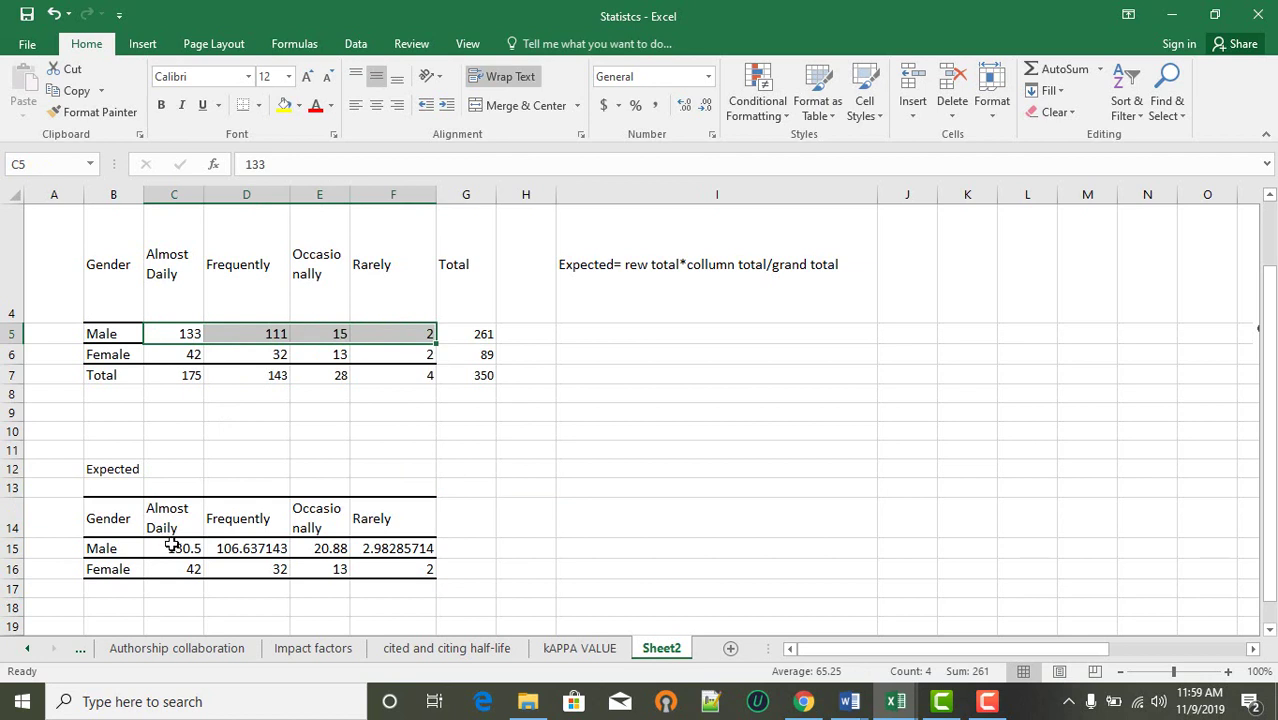
drag(171, 546, 360, 545)
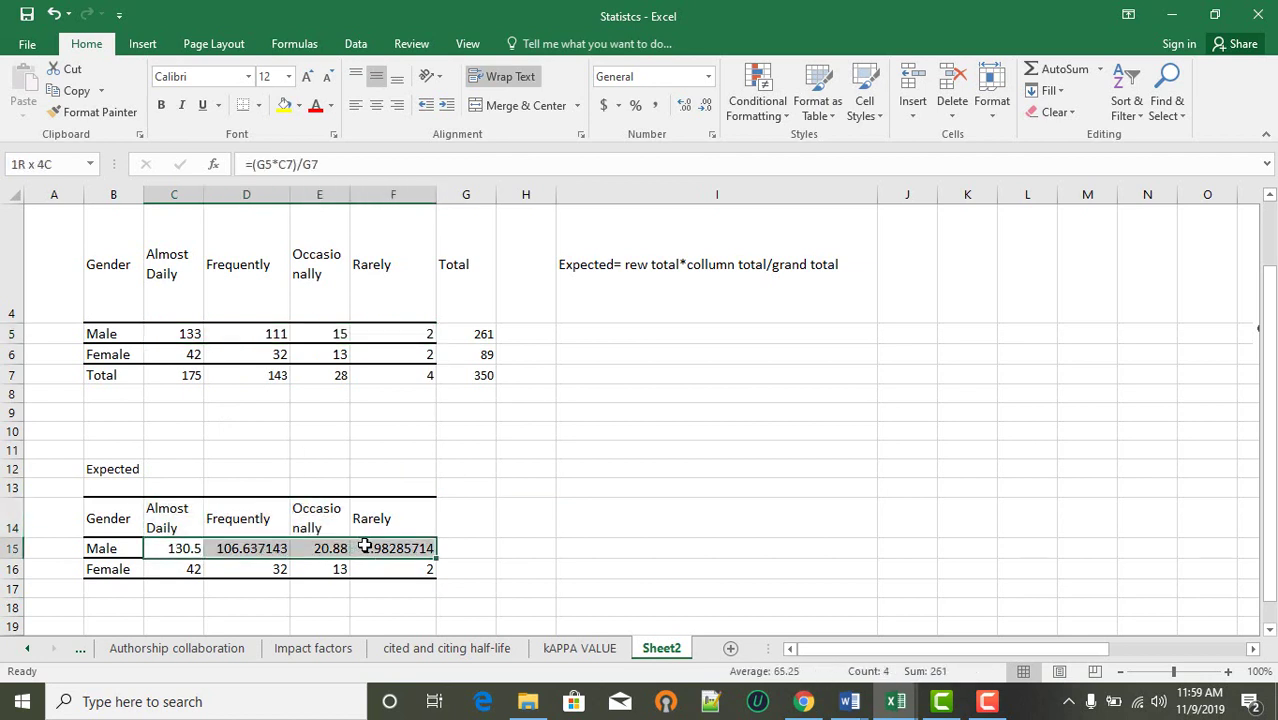
click(224, 329)
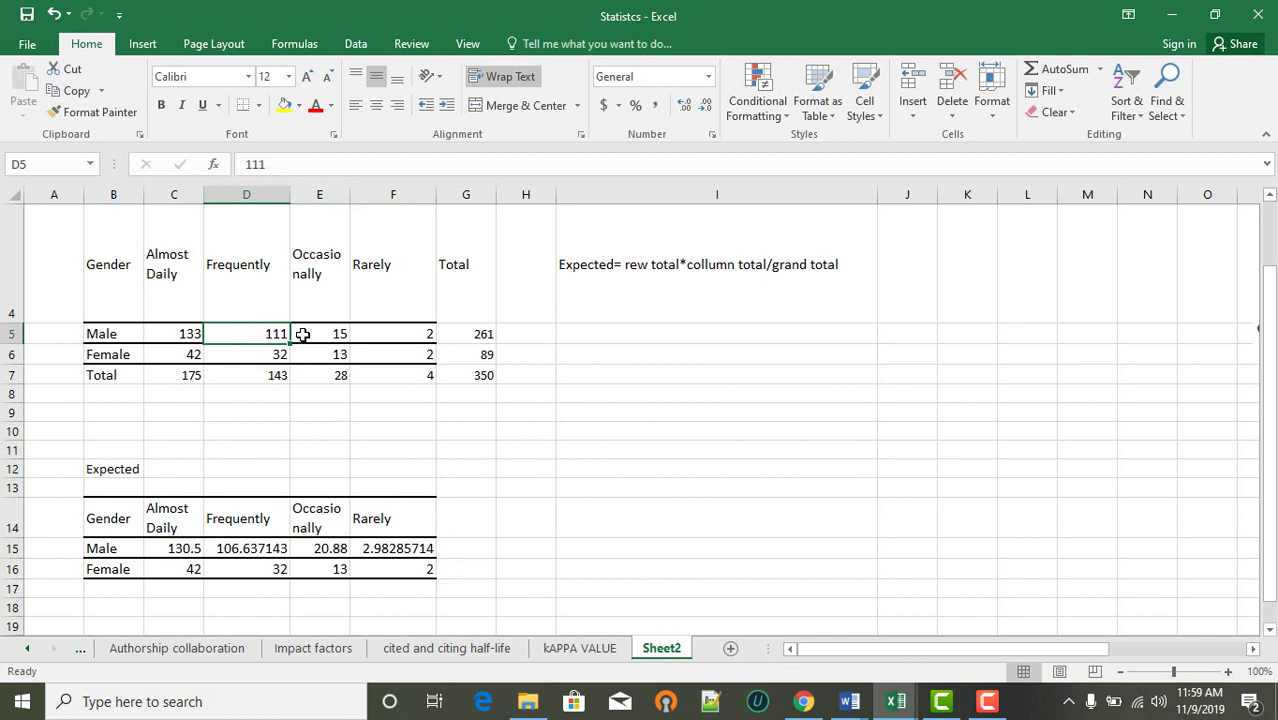
click(190, 335)
click(460, 339)
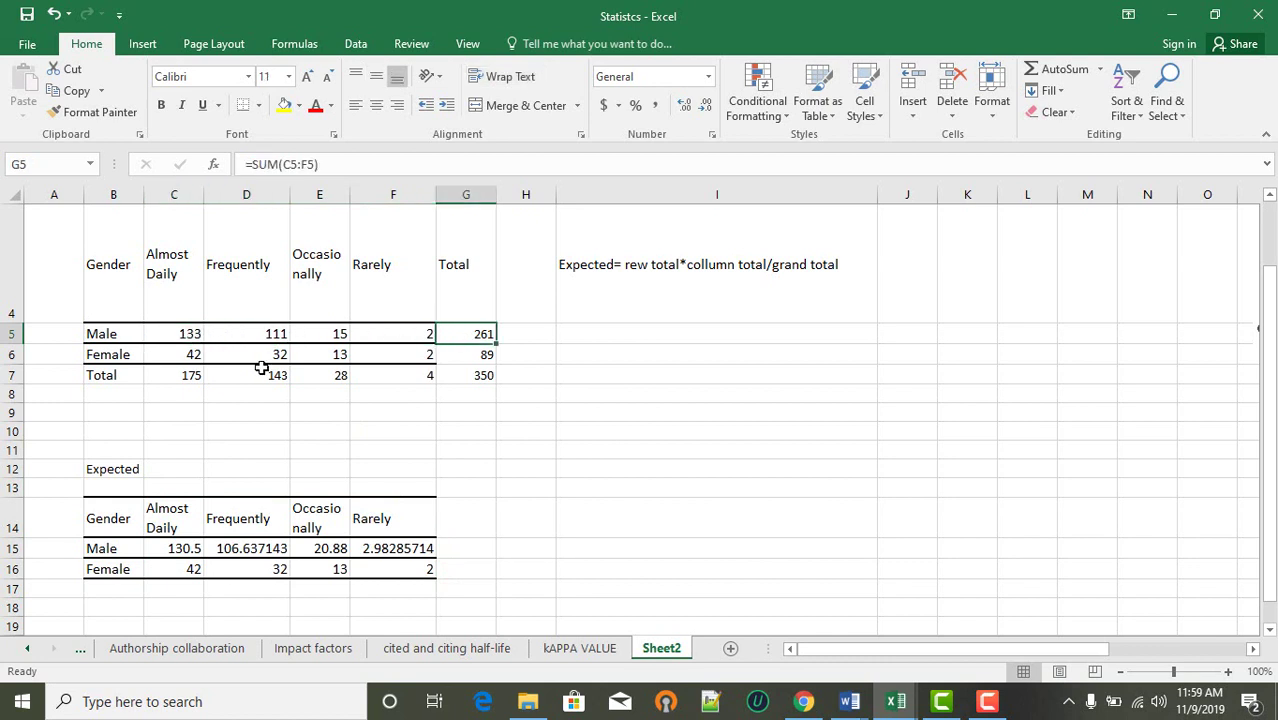
click(190, 375)
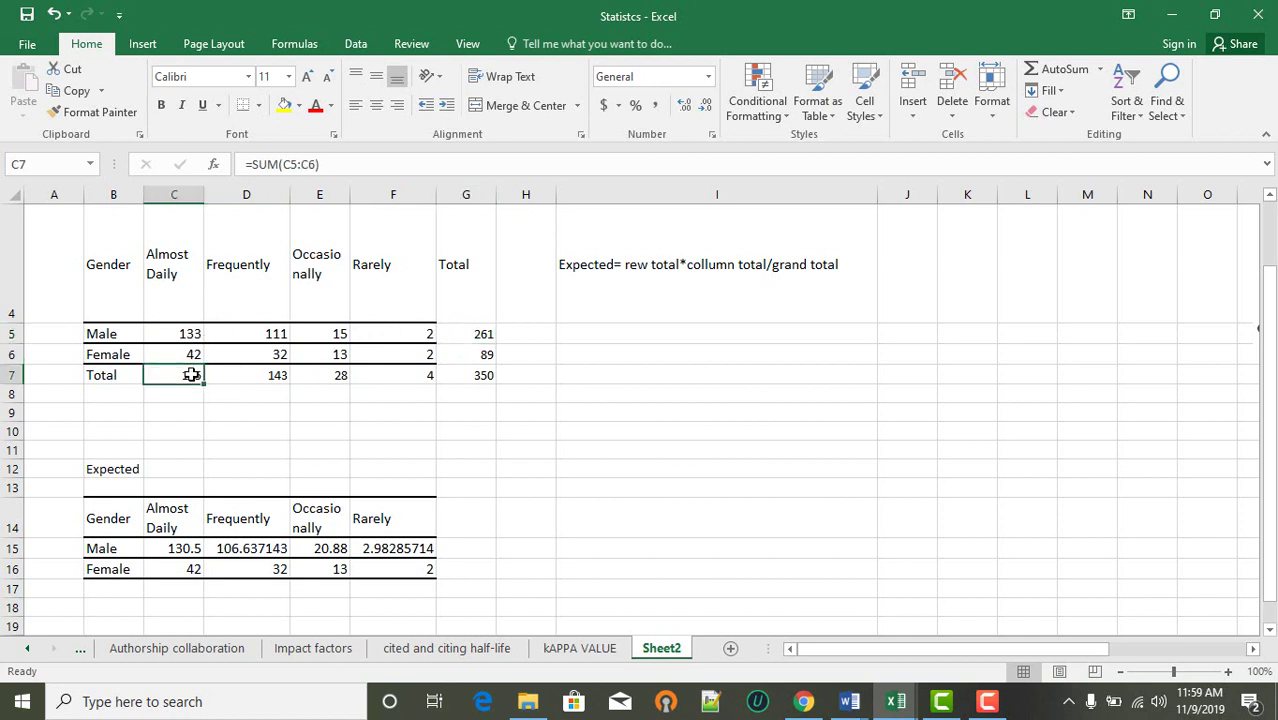
click(470, 376)
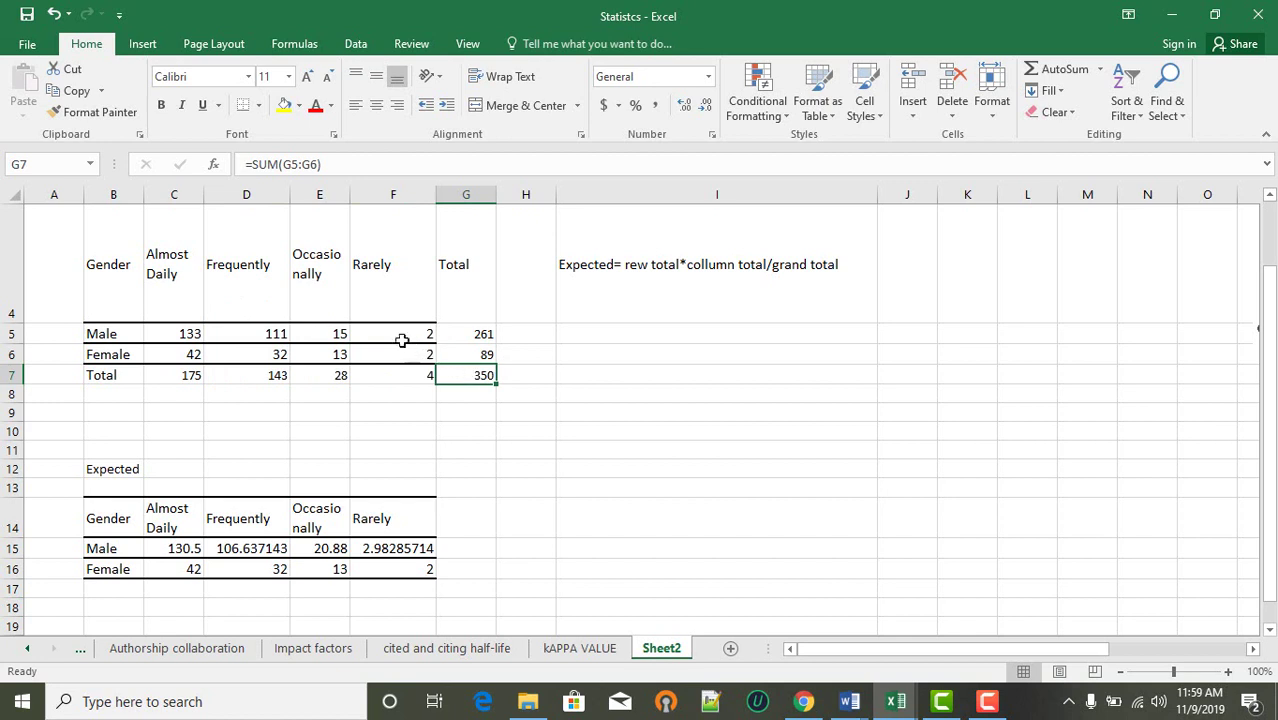
click(337, 331)
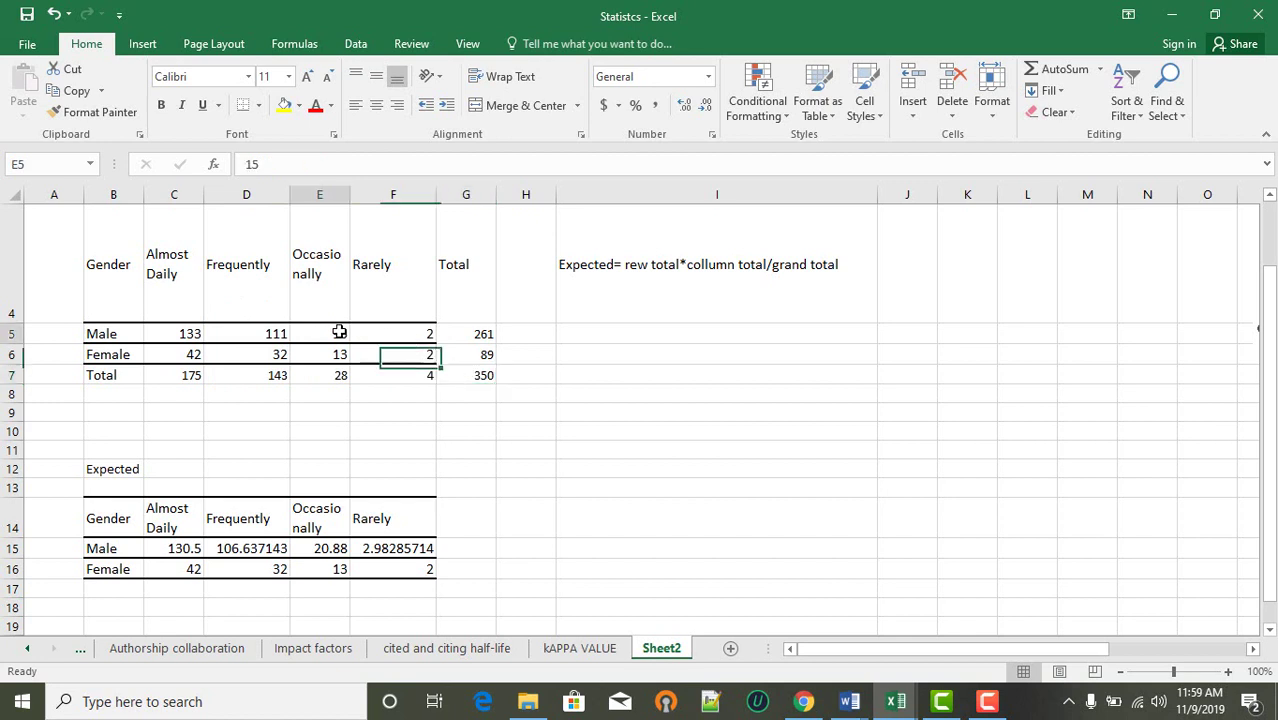
click(484, 332)
click(340, 375)
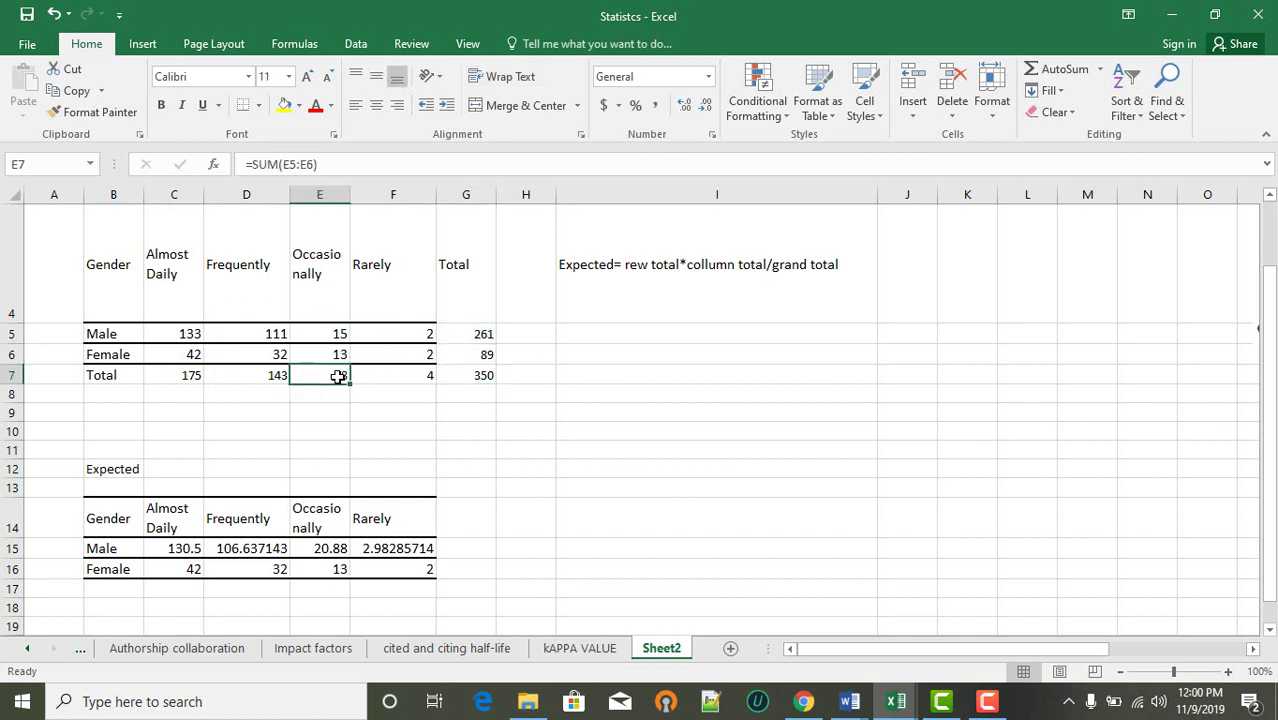
click(484, 377)
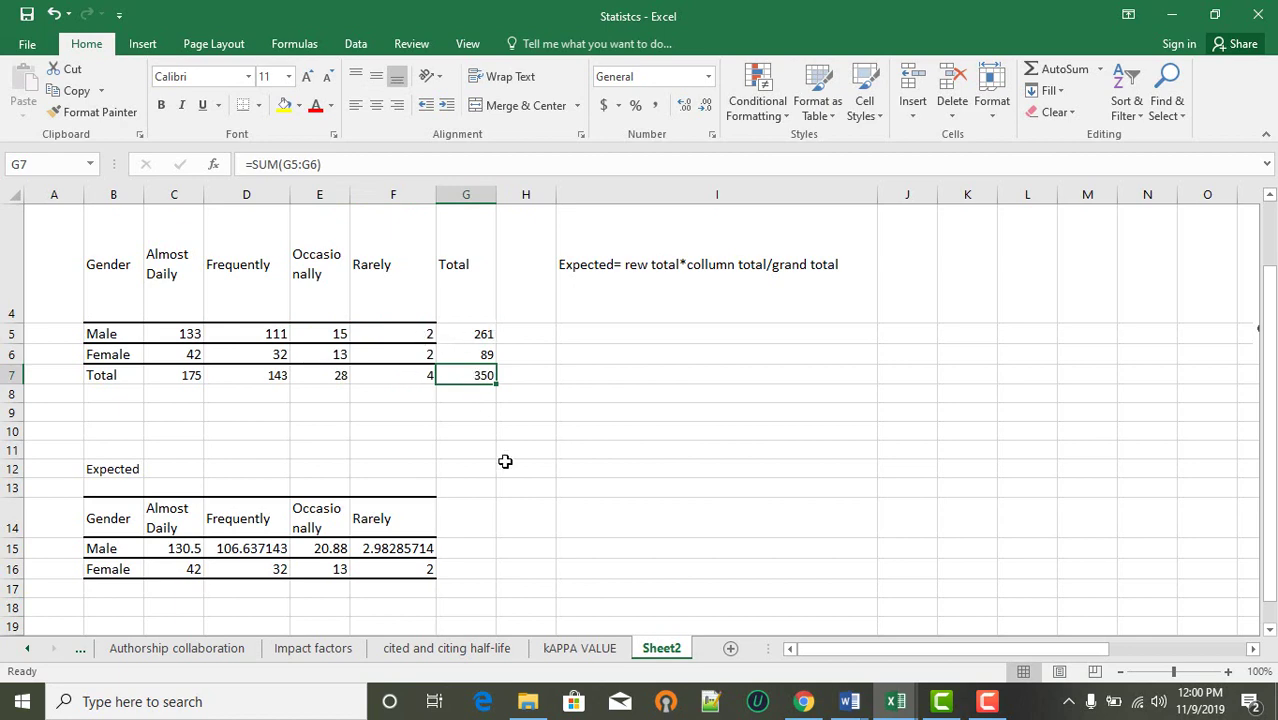
Step: Calculate the Female, Almost Daily expected frequency in C16 with the formula =(G6*C7)/G7
click(193, 571)
text(=()
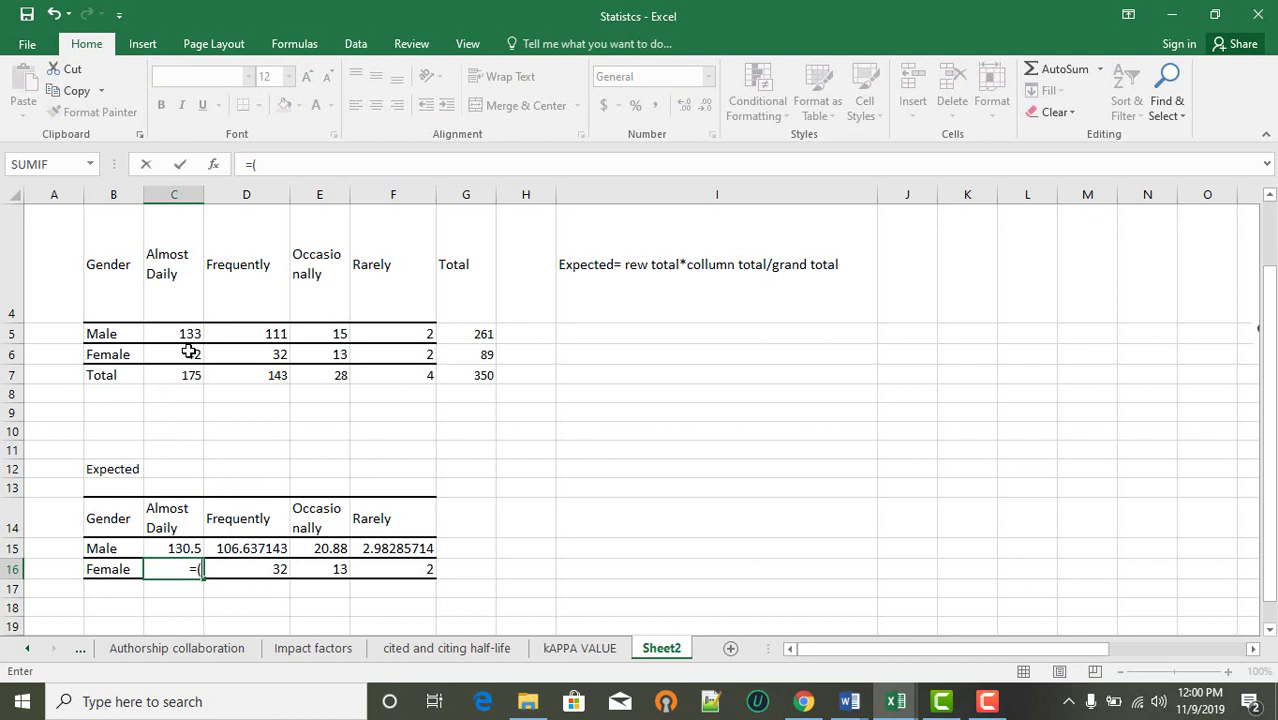
click(479, 358)
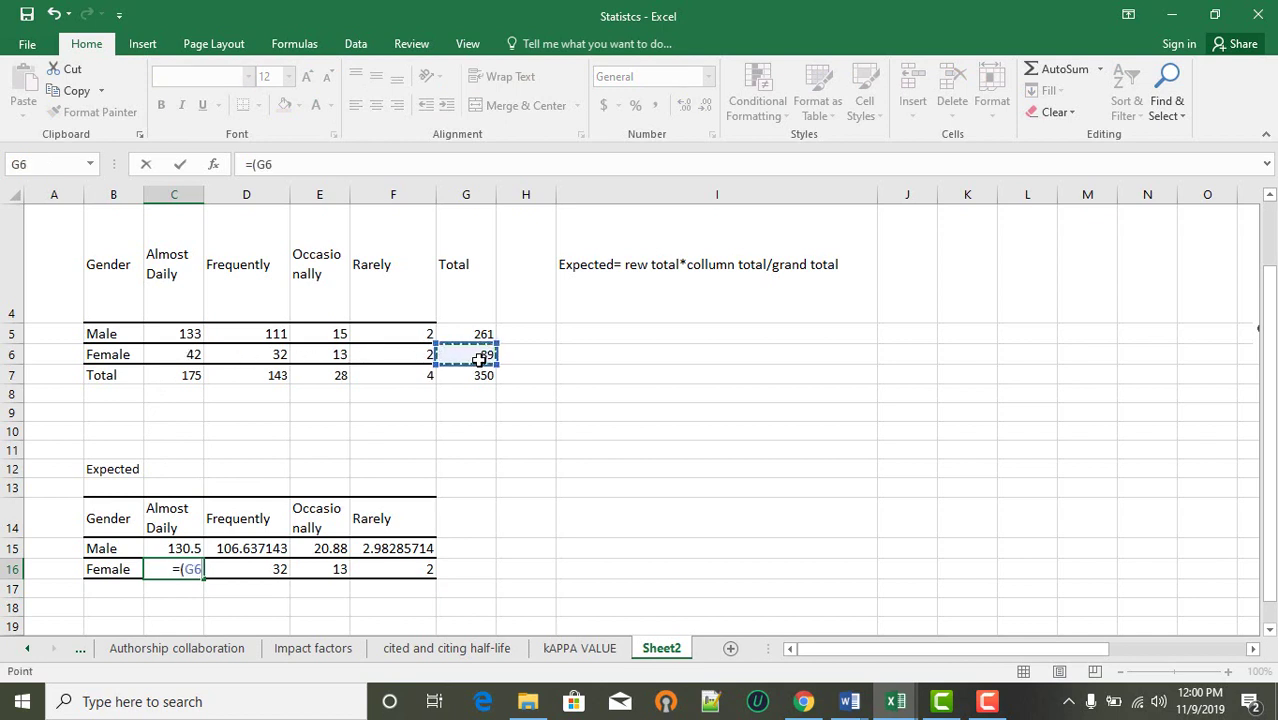
text(*)
click(188, 376)
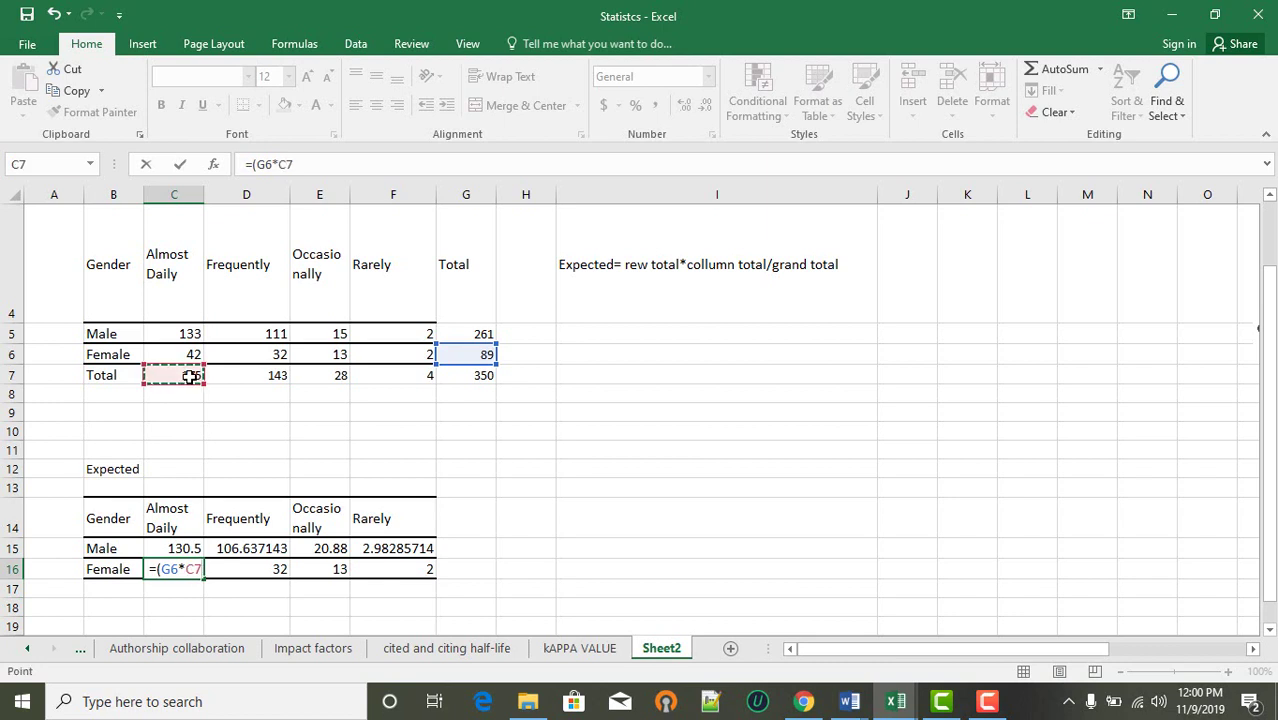
text()/)
click(487, 376)
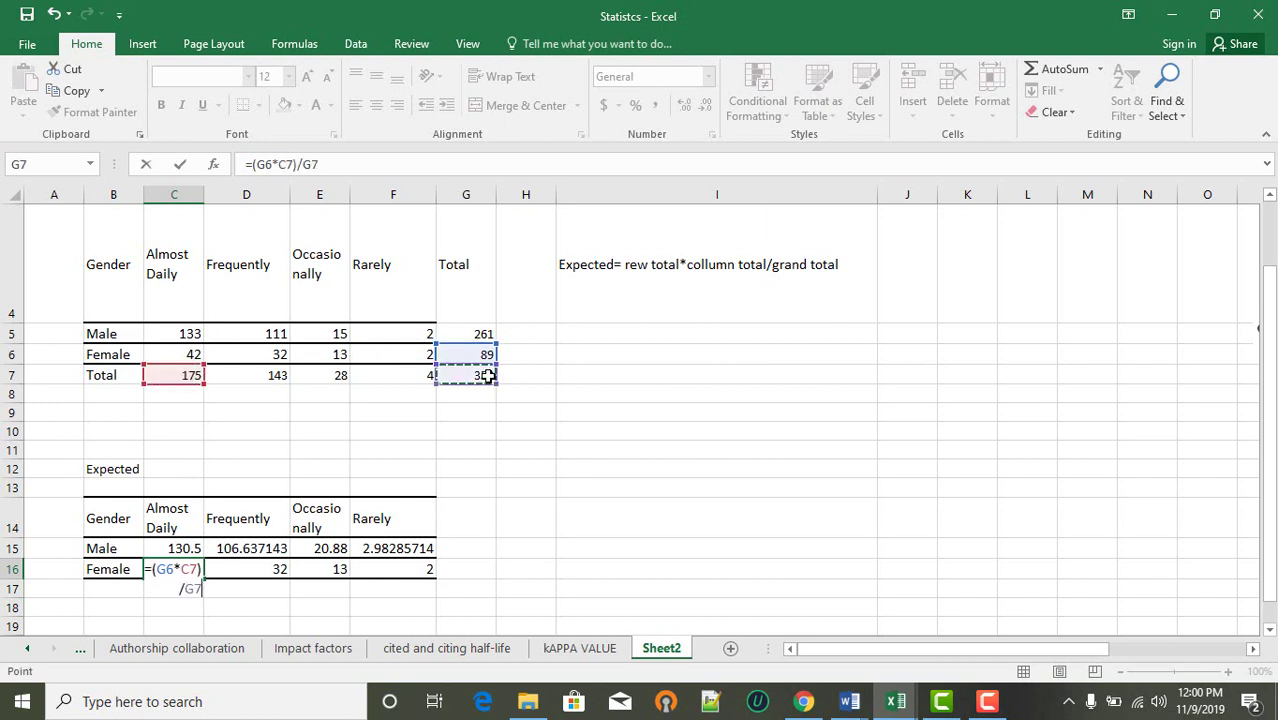
key(Return)
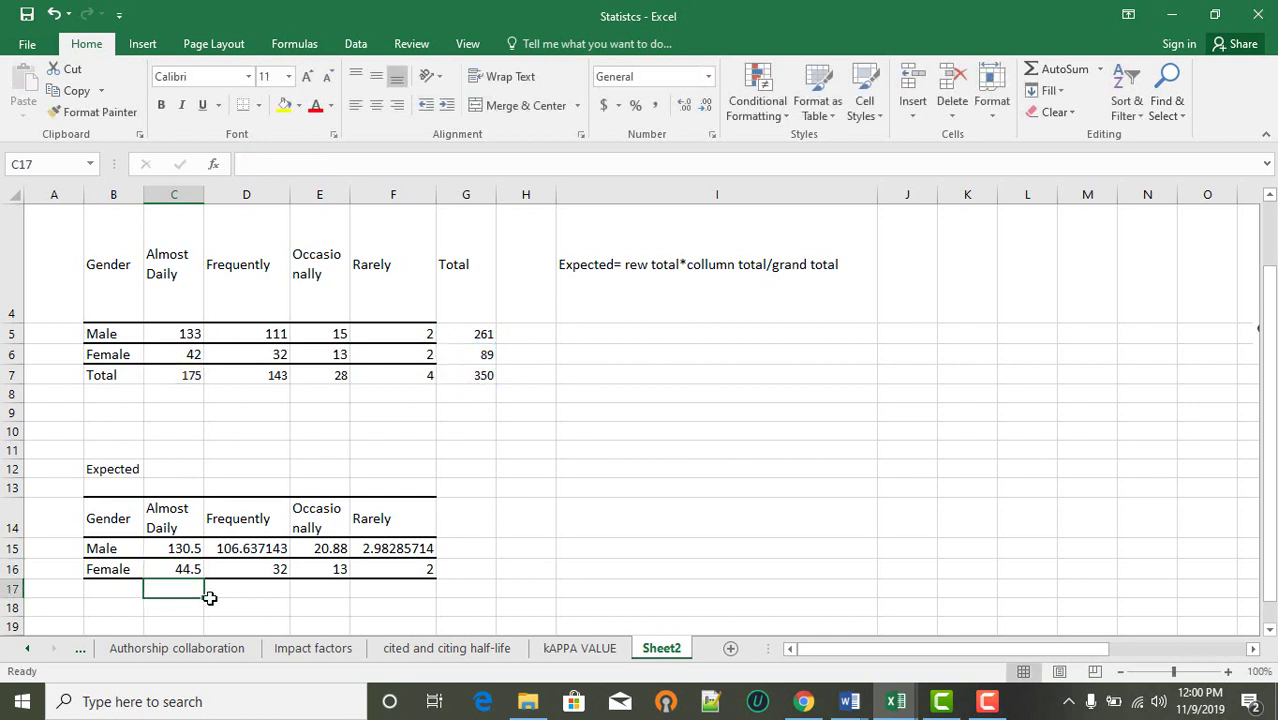
Step: Calculate the Female, Frequently expected frequency in D16 with the formula =(G6*D7)/G7
click(243, 570)
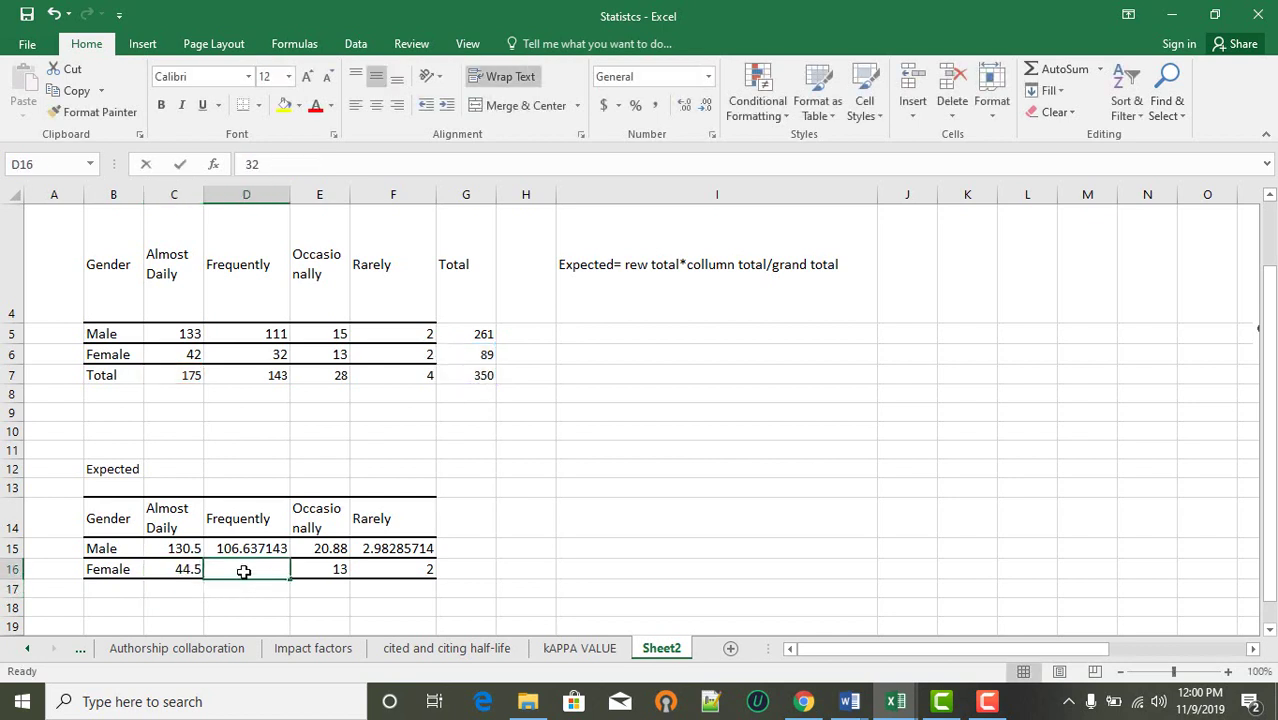
text(=()
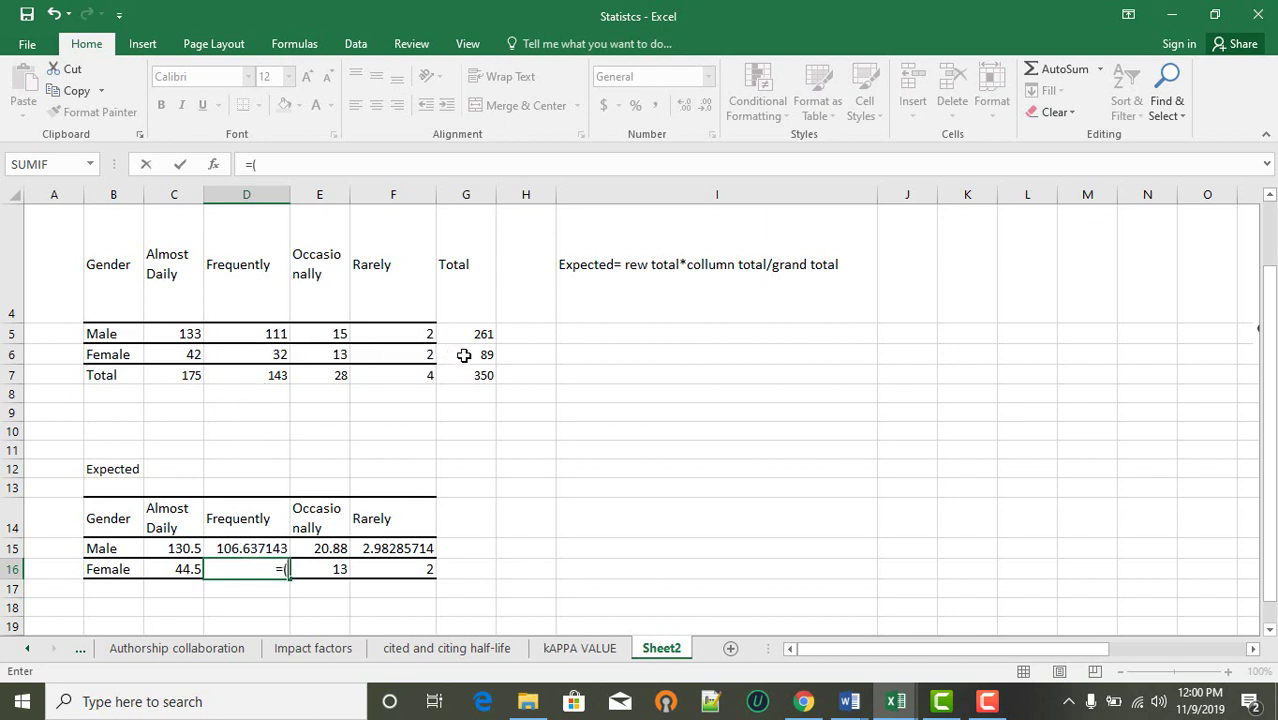
click(467, 354)
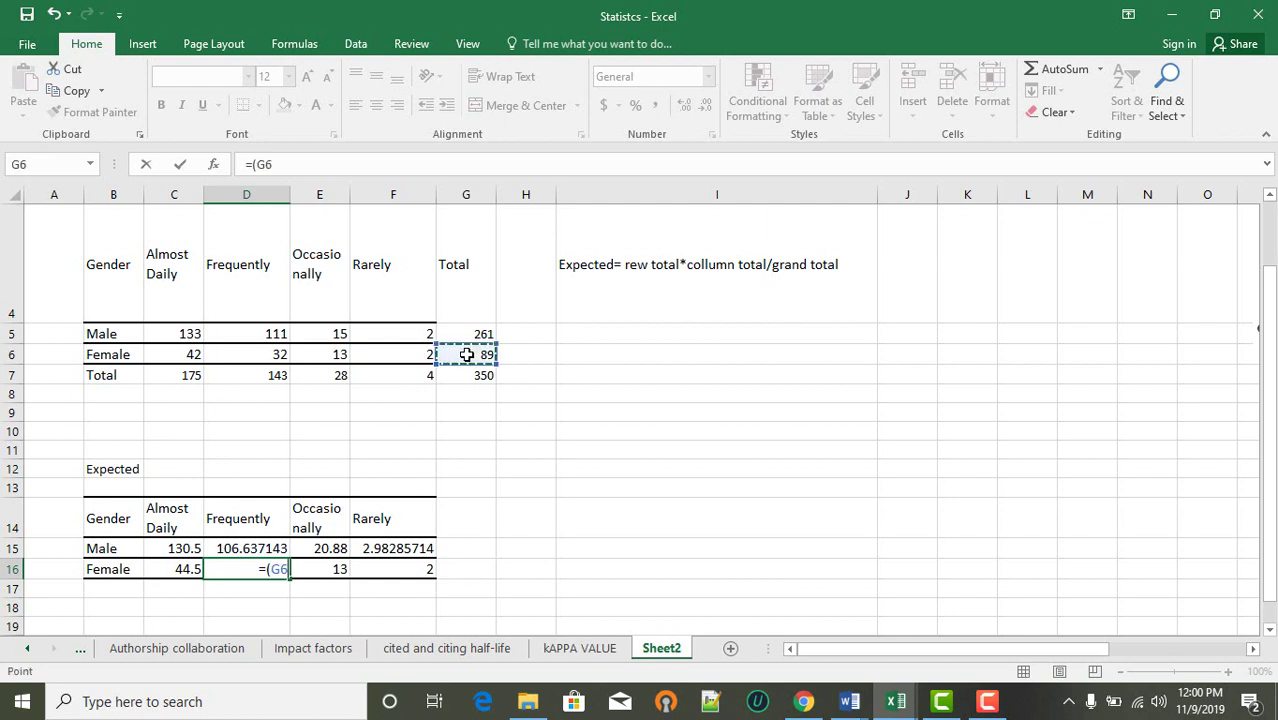
text(*)
click(277, 378)
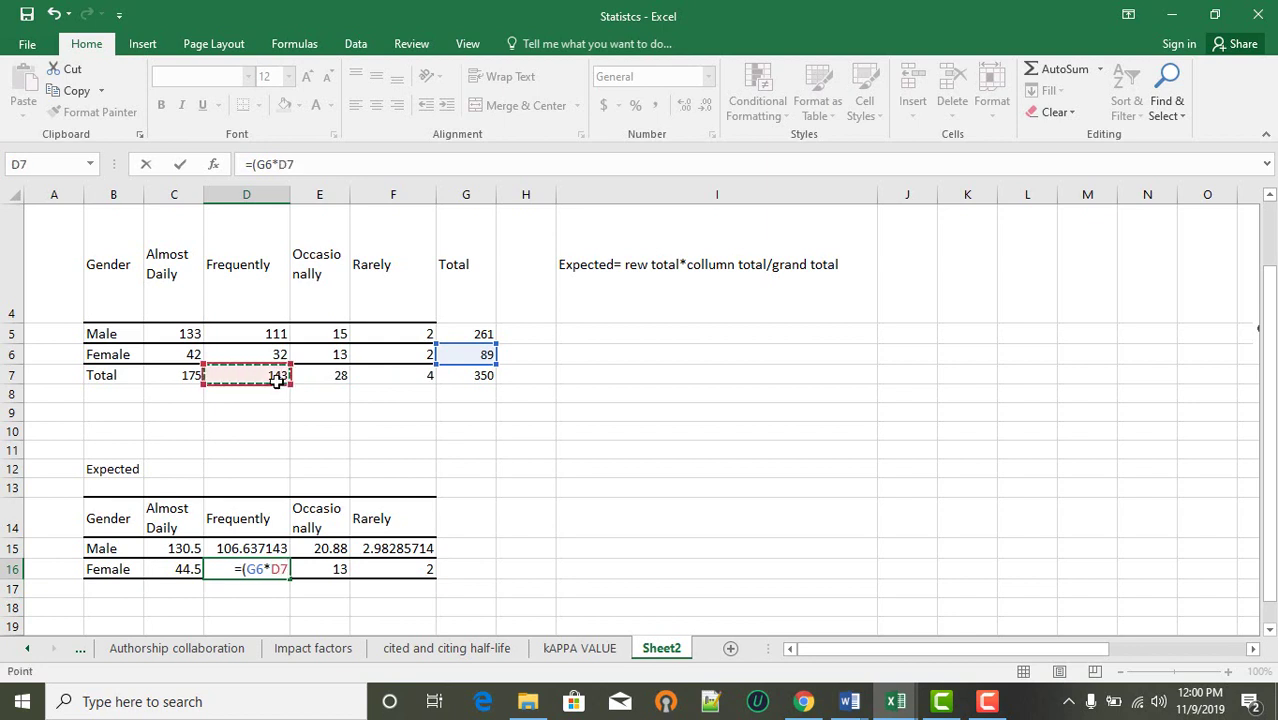
text()/)
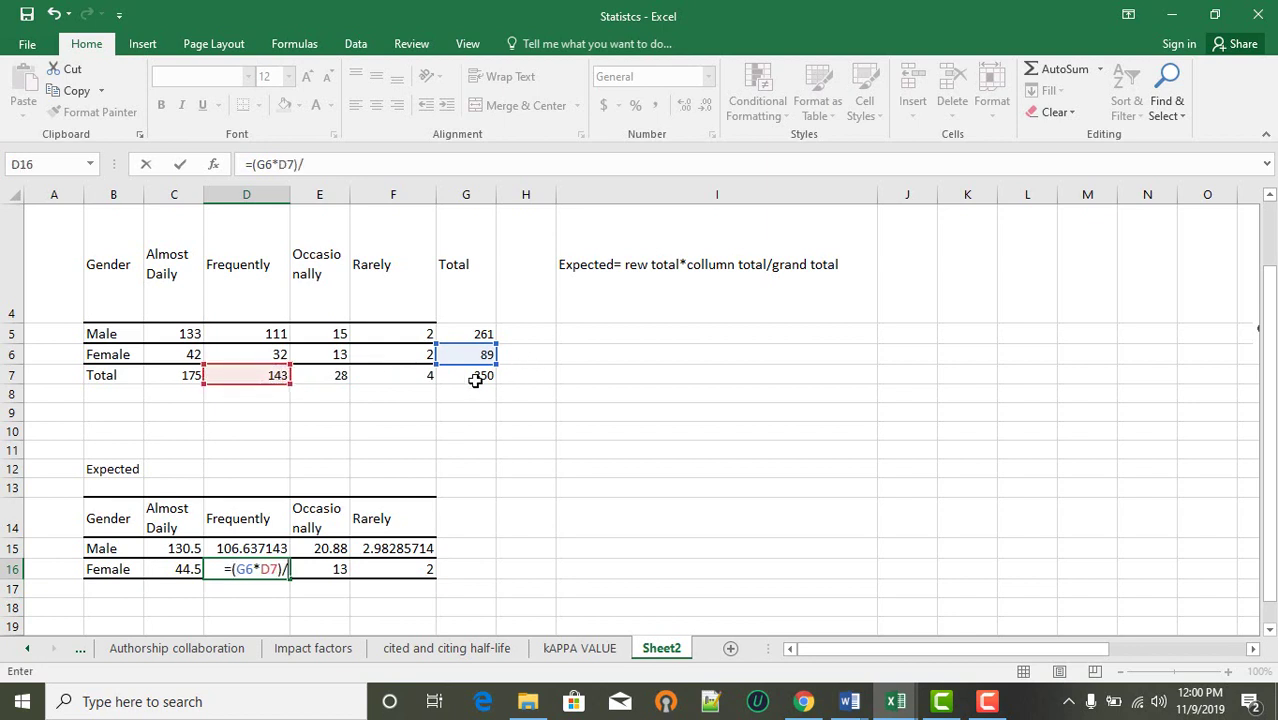
click(474, 378)
key(Return)
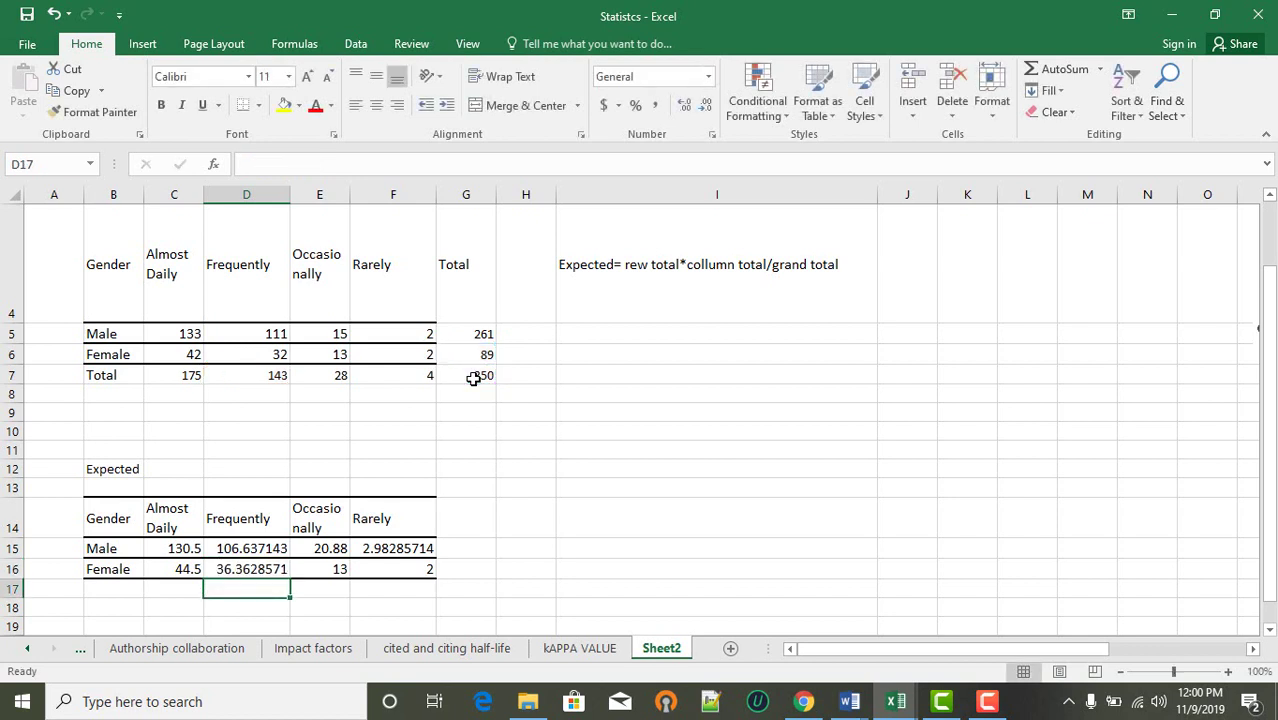
Step: Replace the copied Female, Occasionally value in the Expected table with the formula =(G6*E7)/G7 in E16
click(338, 355)
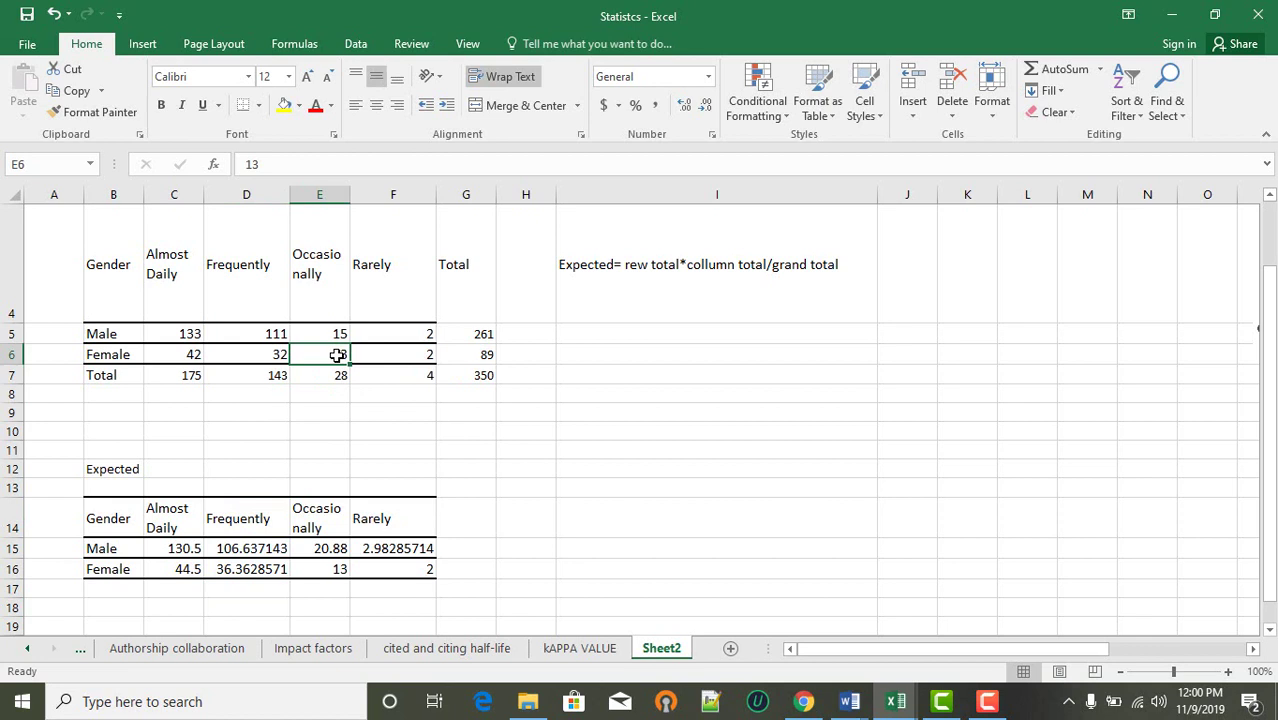
click(335, 573)
text(=)
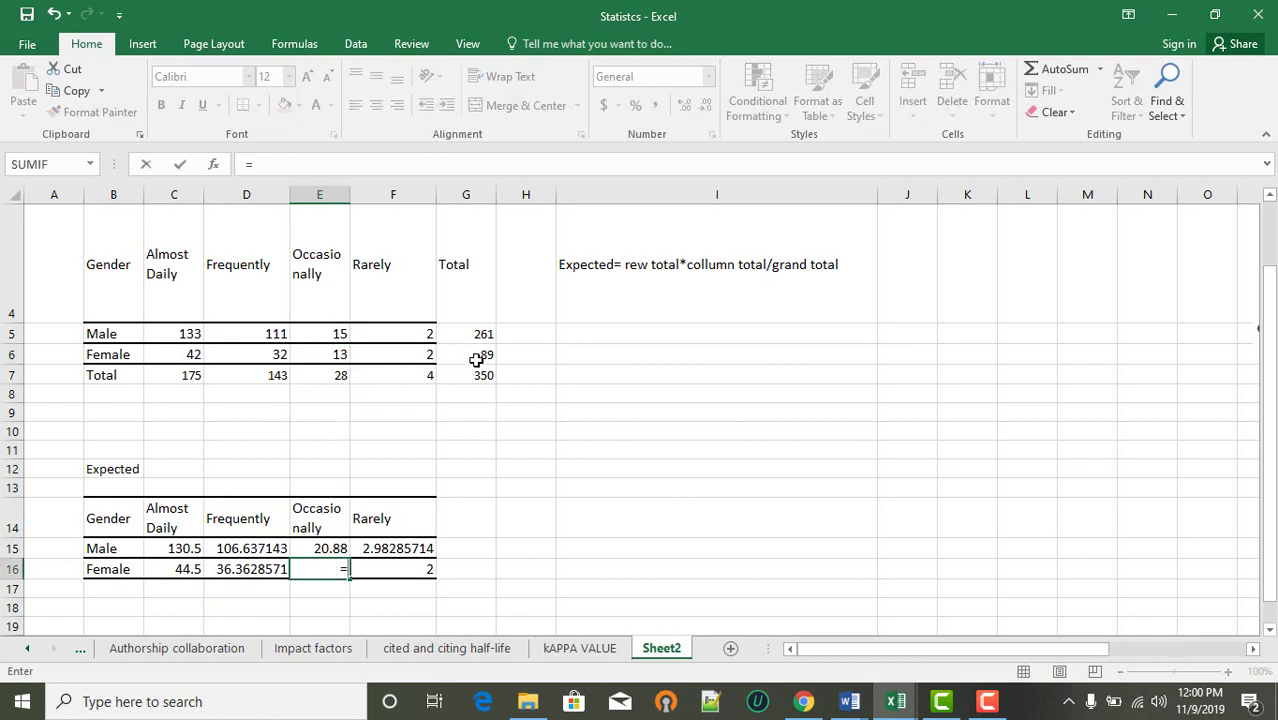
text(()
click(483, 357)
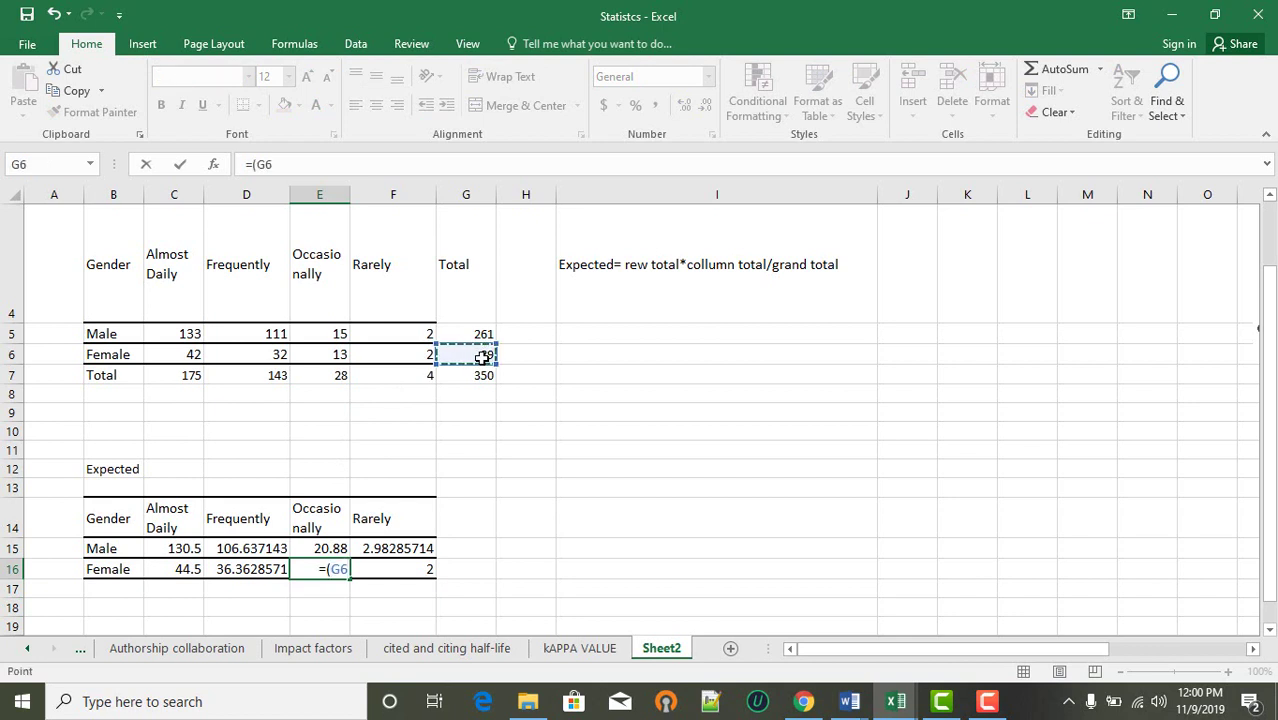
text(*)
click(341, 376)
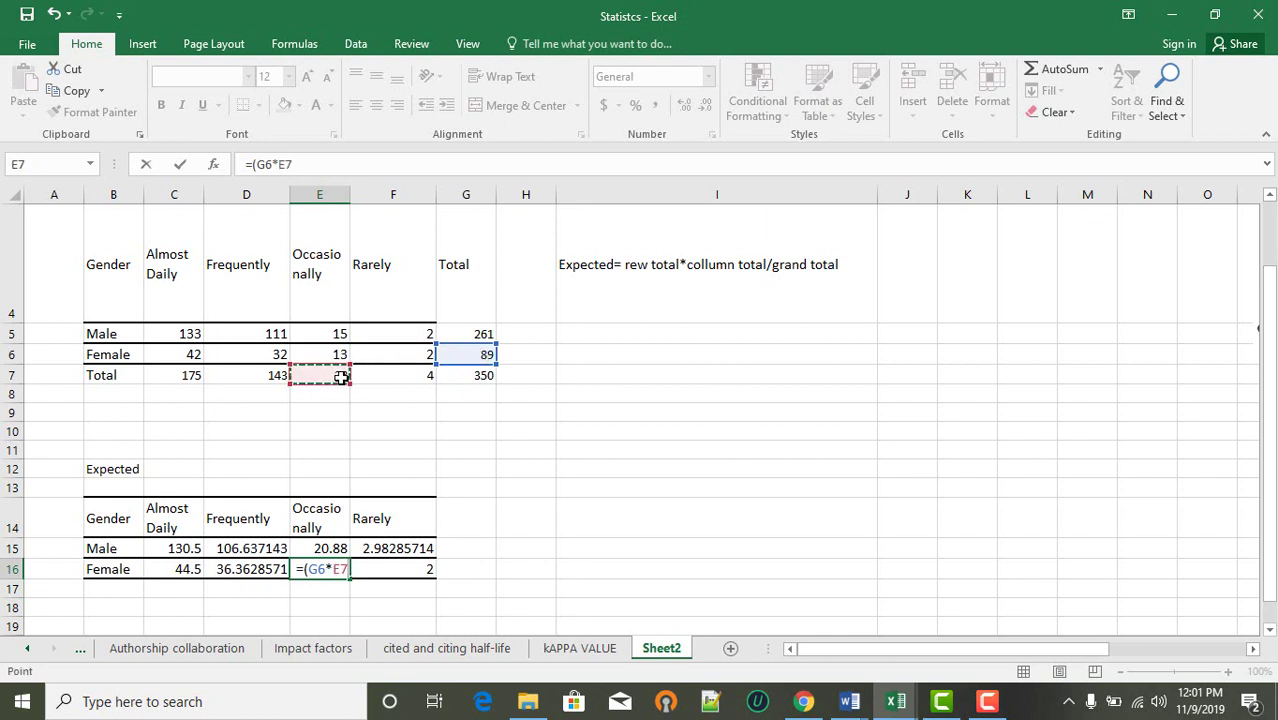
text()/)
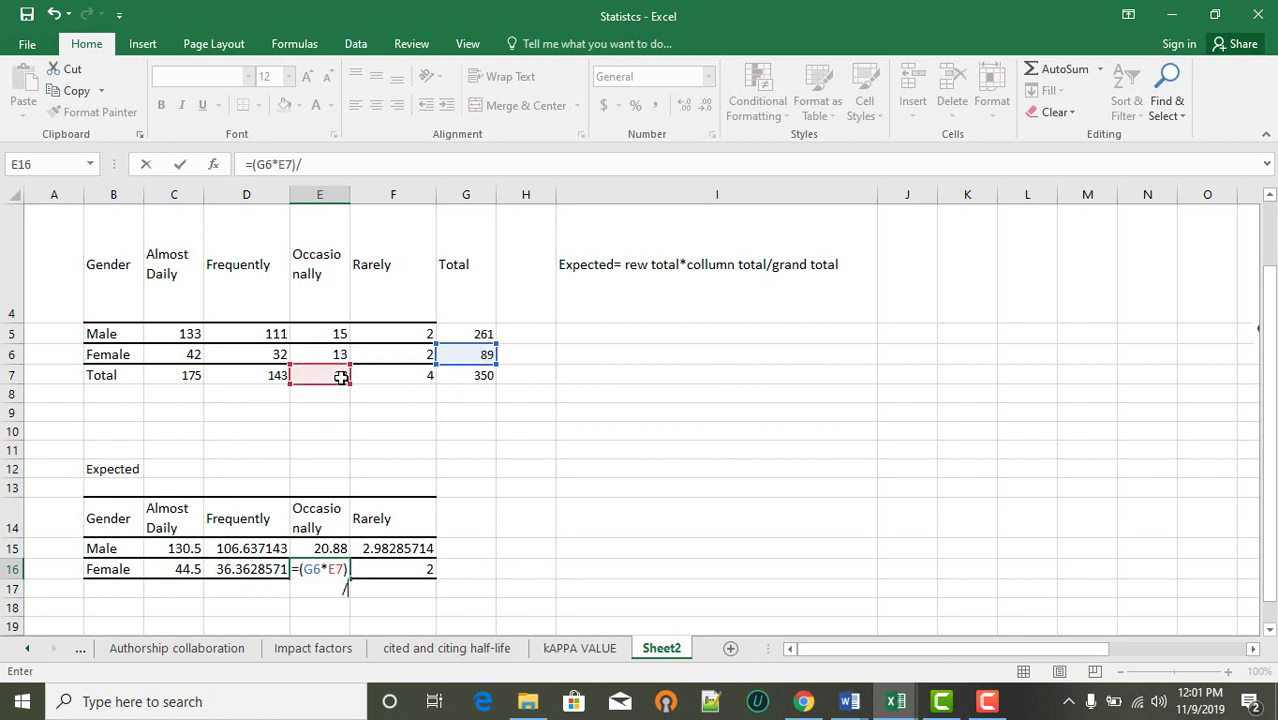
click(463, 376)
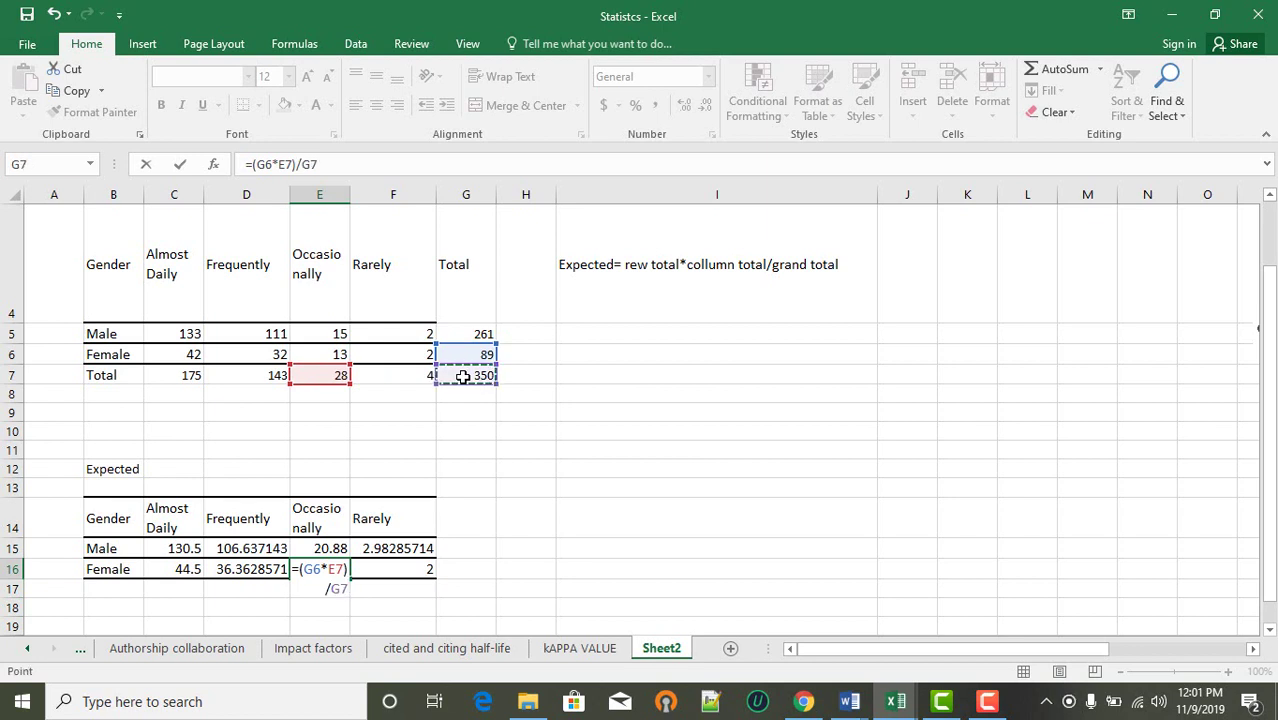
key(Return)
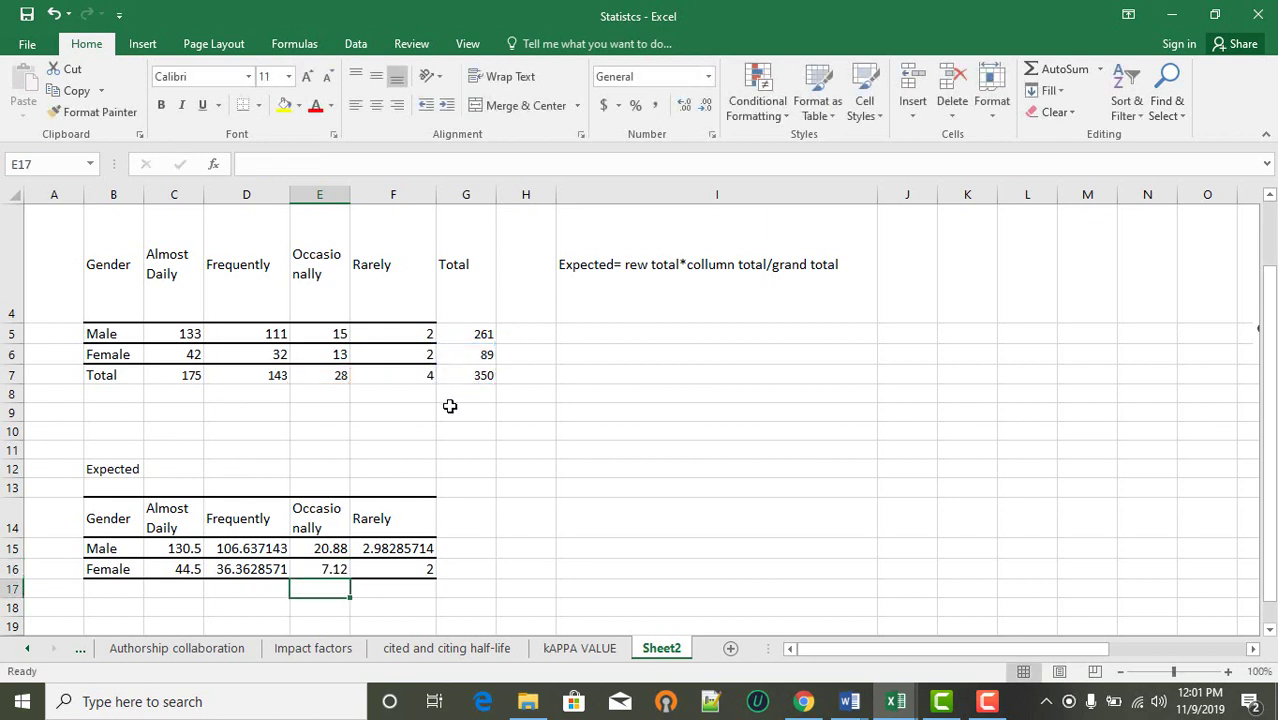
Step: Replace the copied Female, Rarely value in the Expected table with the formula =(G6*F7)/G7 in F16
click(424, 360)
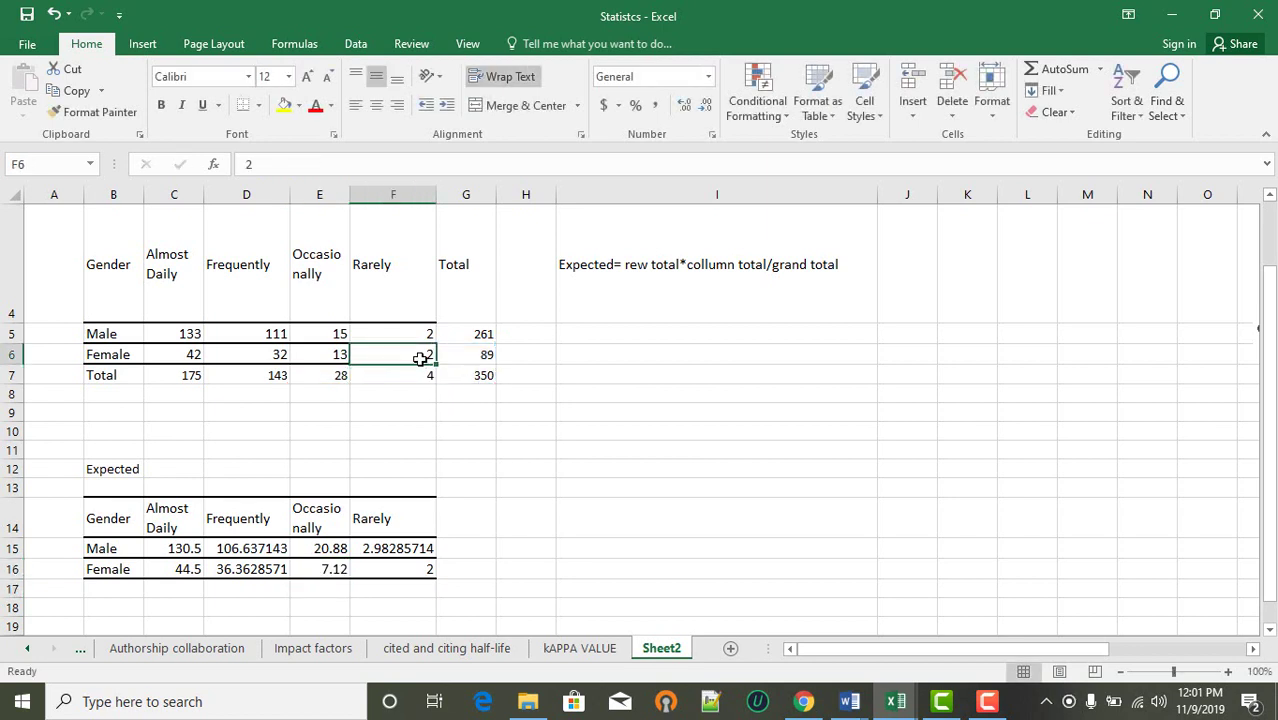
click(395, 571)
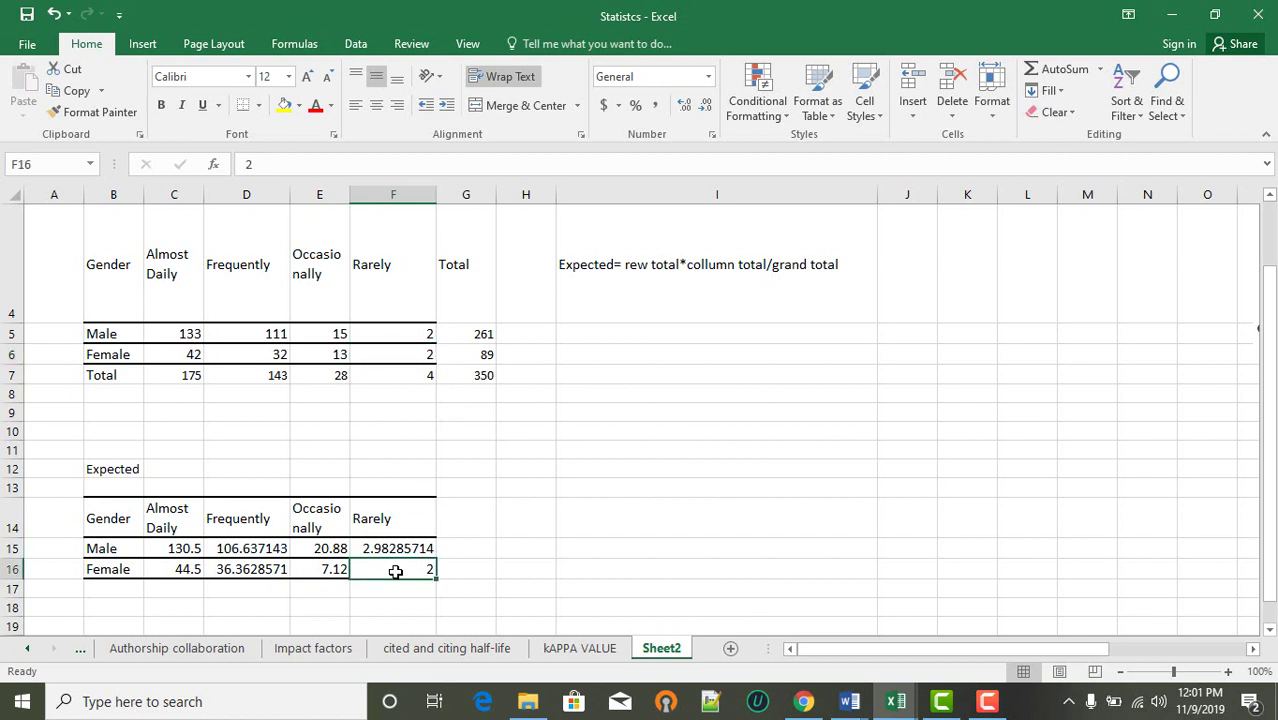
text(=()
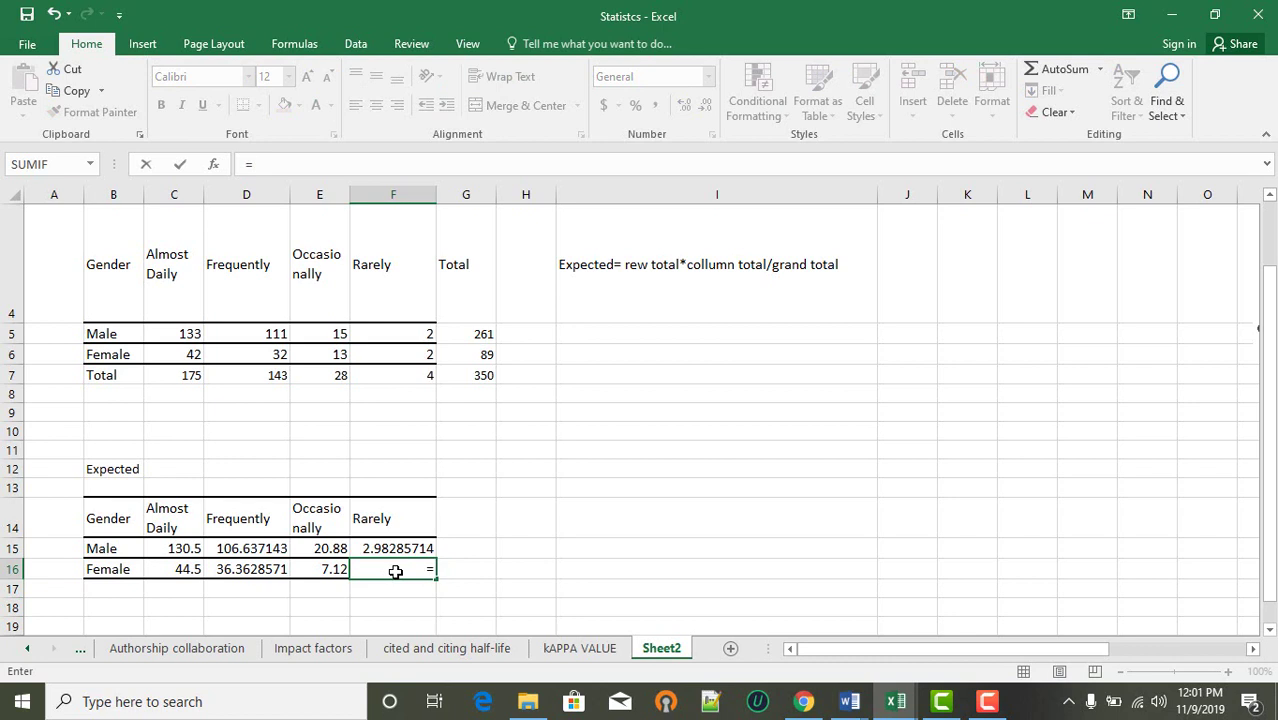
click(480, 358)
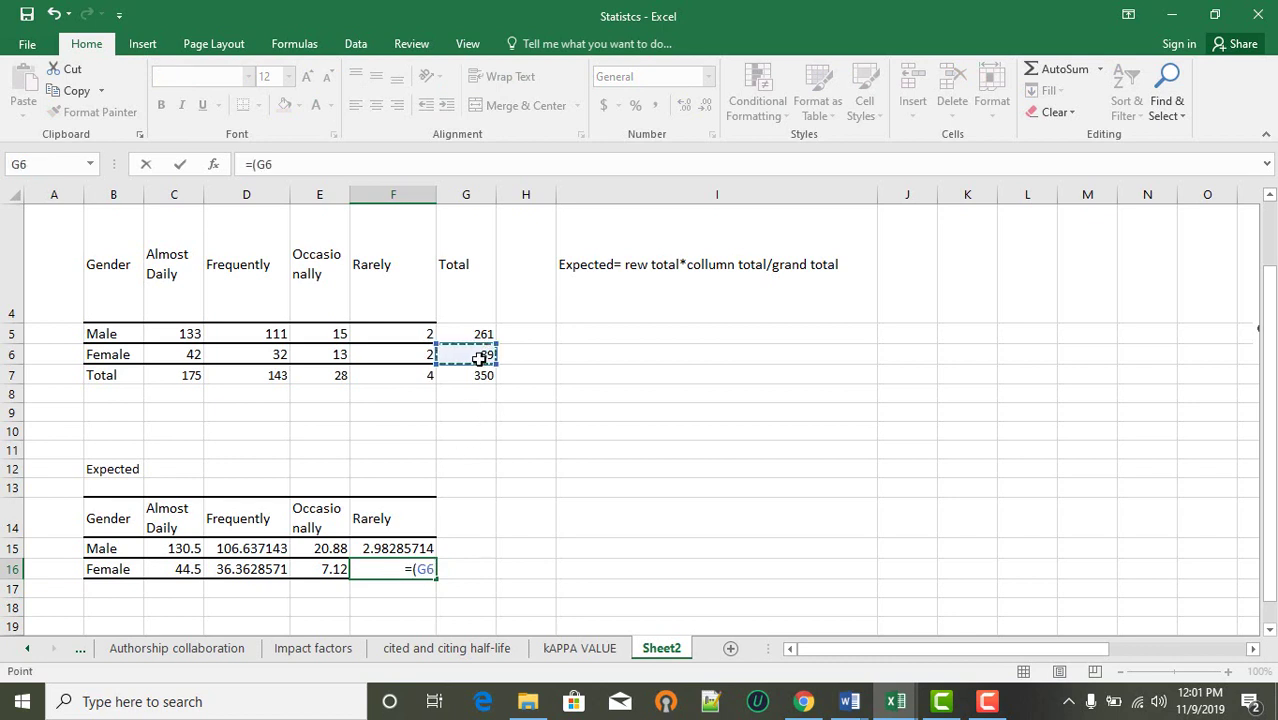
text(*)
click(430, 375)
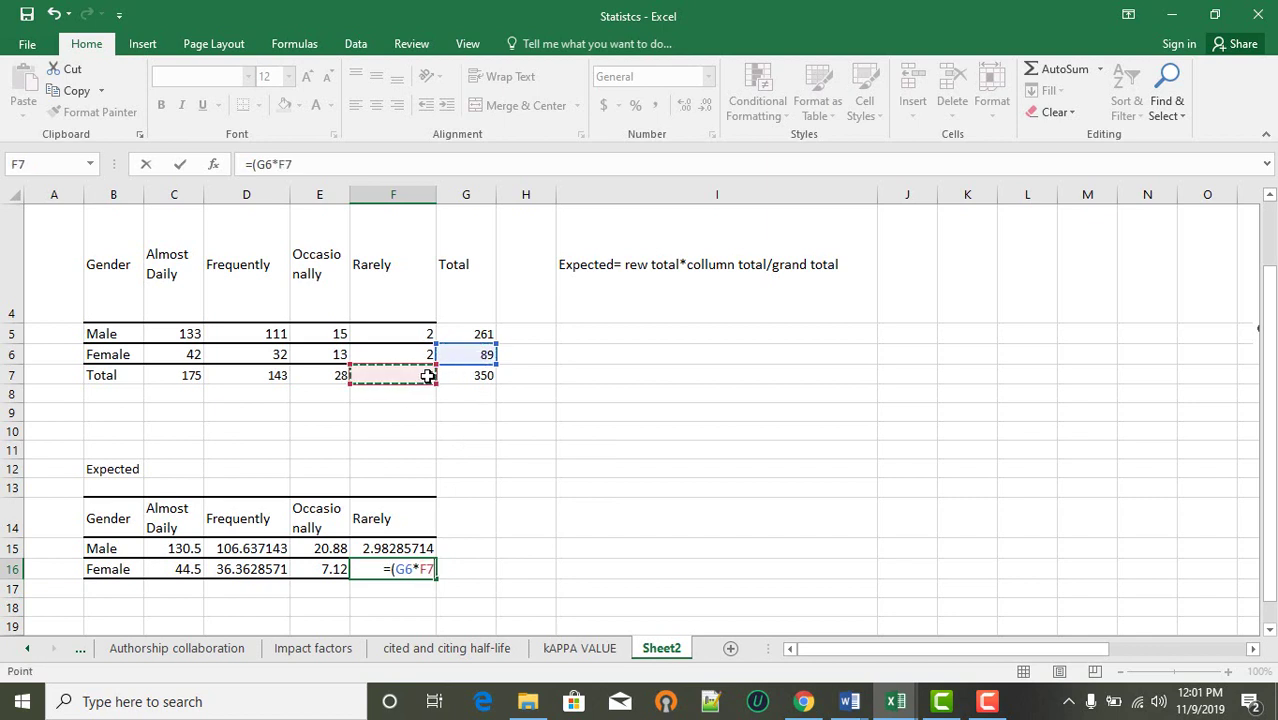
text()/)
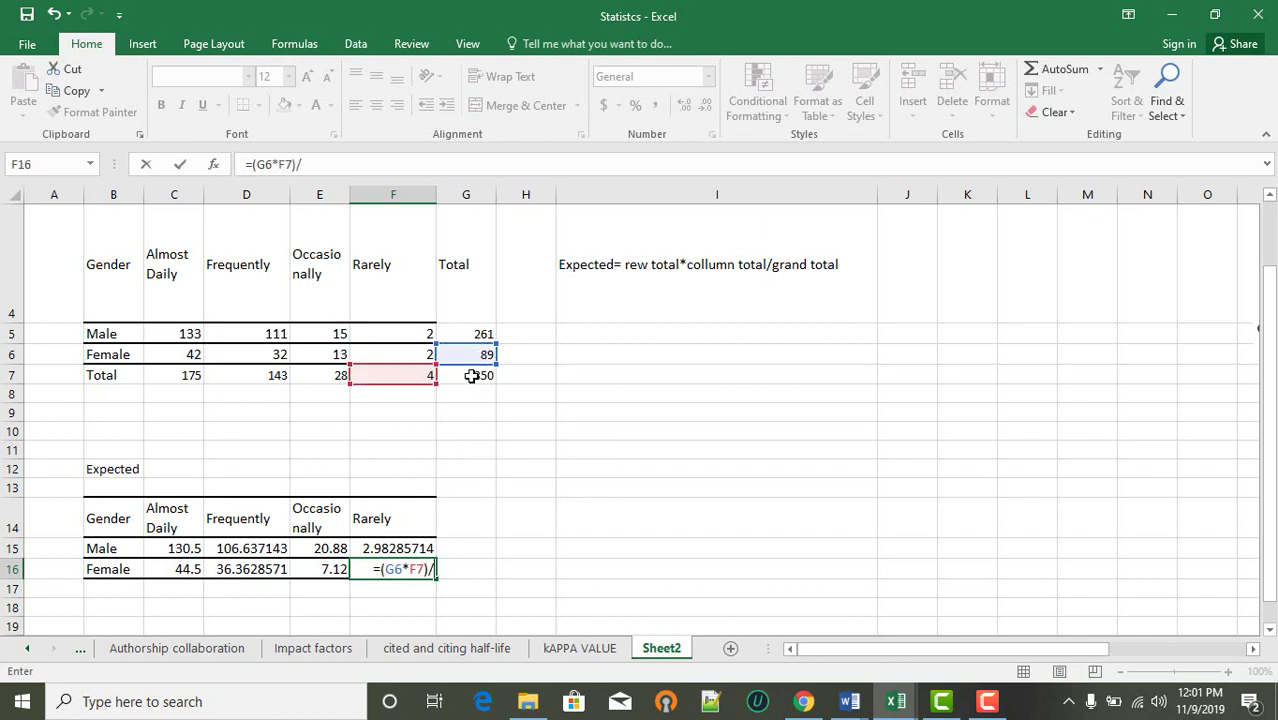
click(471, 375)
key(Return)
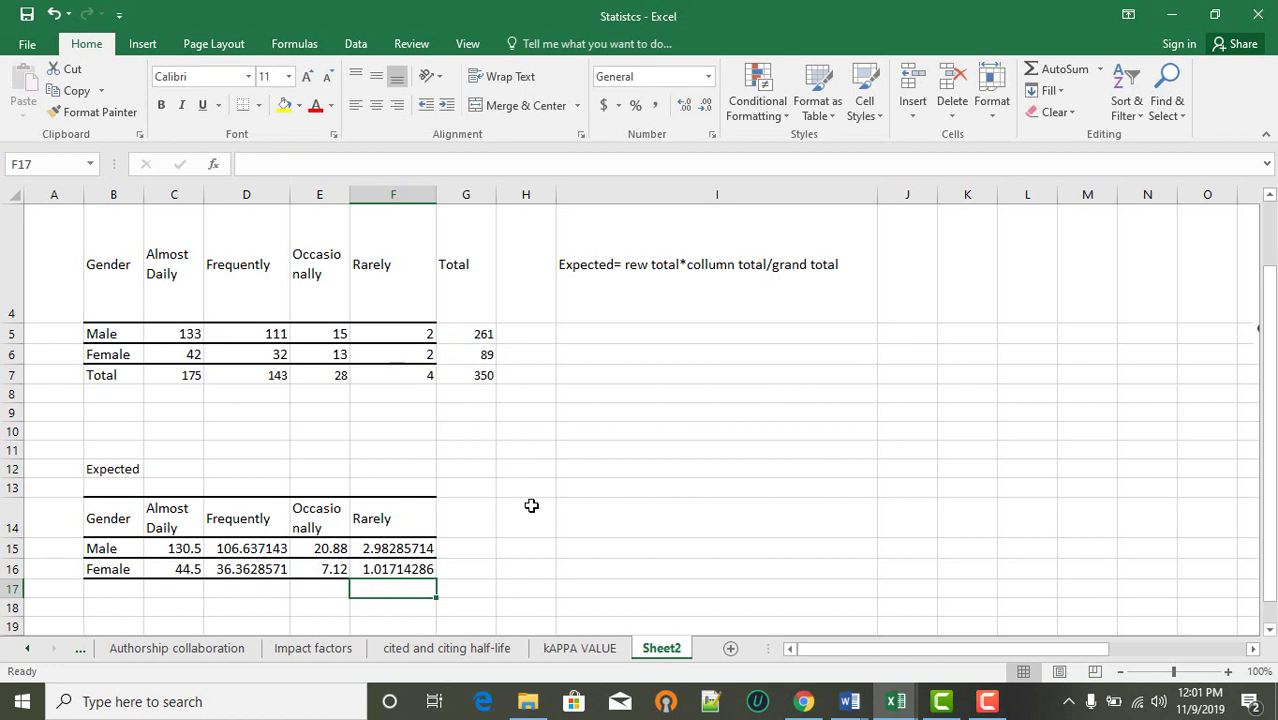
Step: Add a column headed "total" in G14 of the Expected table, with AutoSum row totals in G15 and G16 and the grand total in G17
click(470, 525)
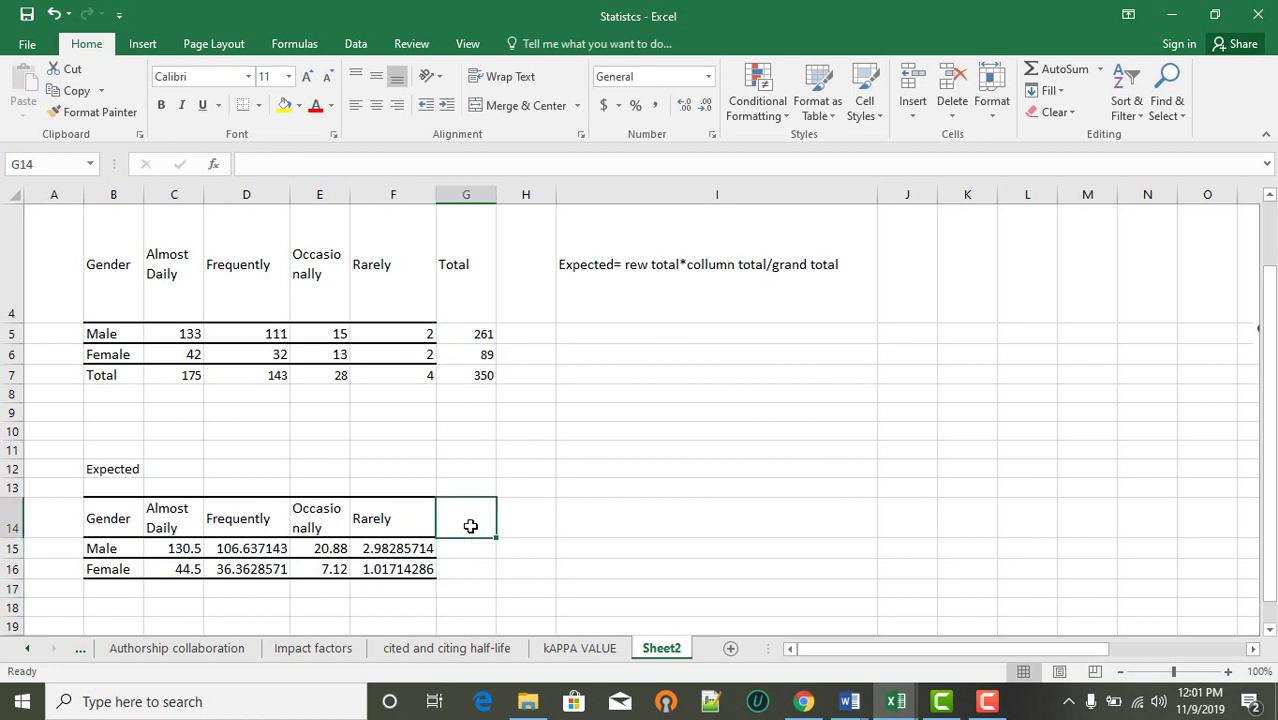
text(t)
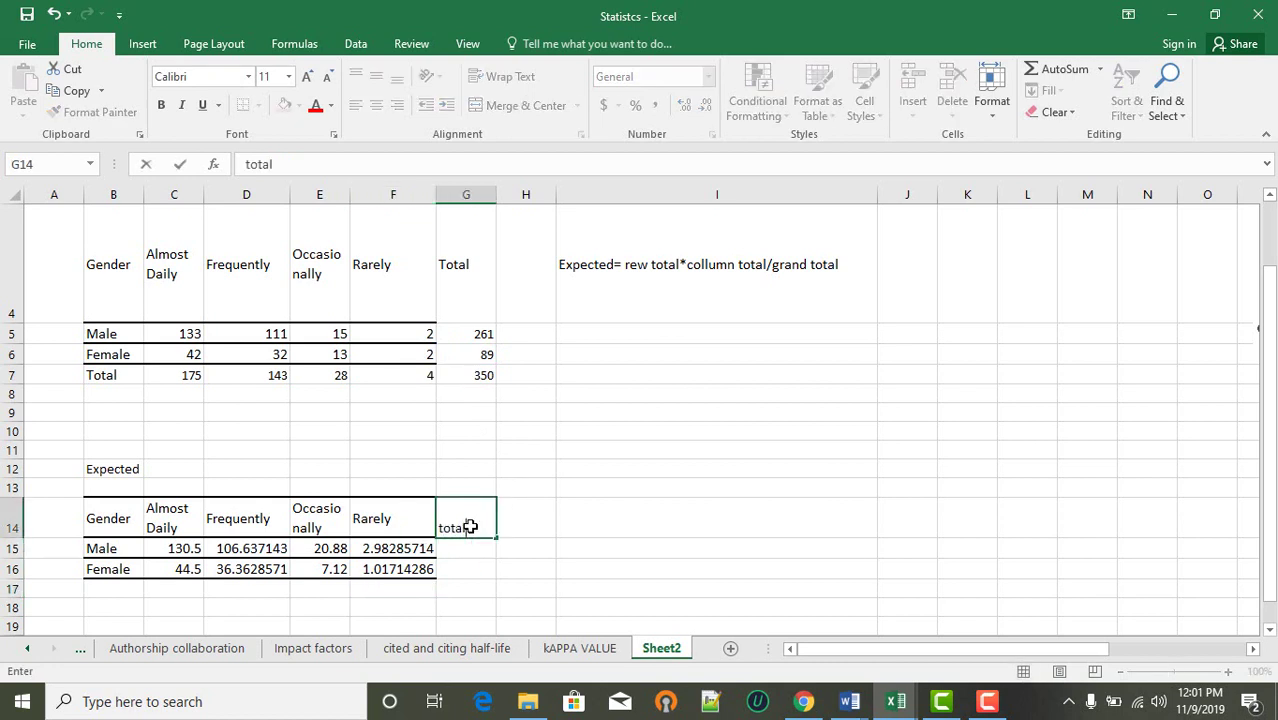
text(otal)
click(447, 552)
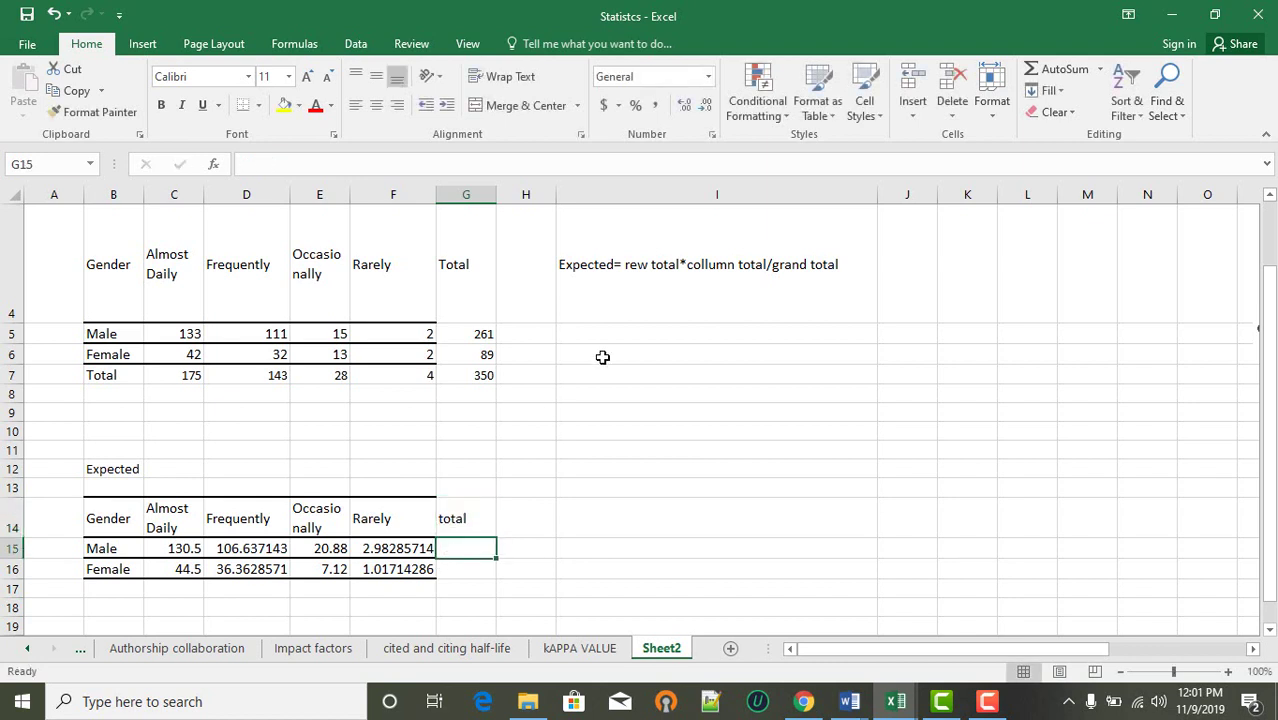
click(1045, 70)
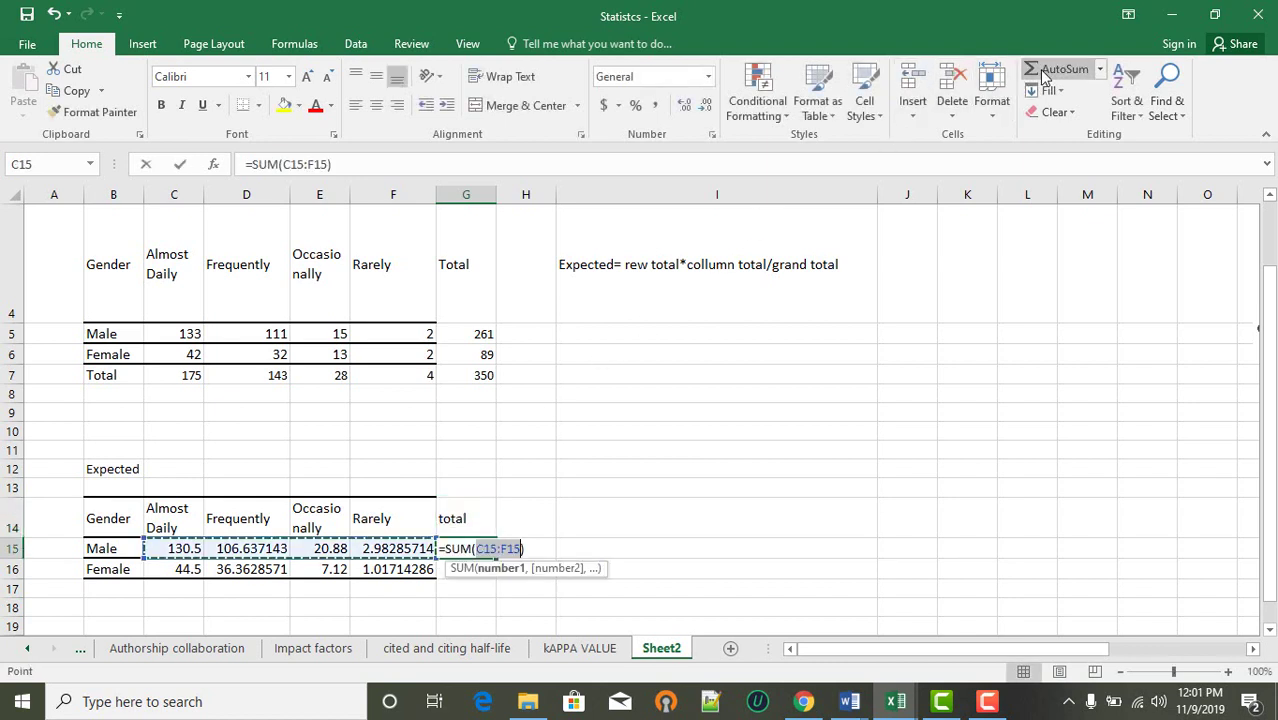
key(Return)
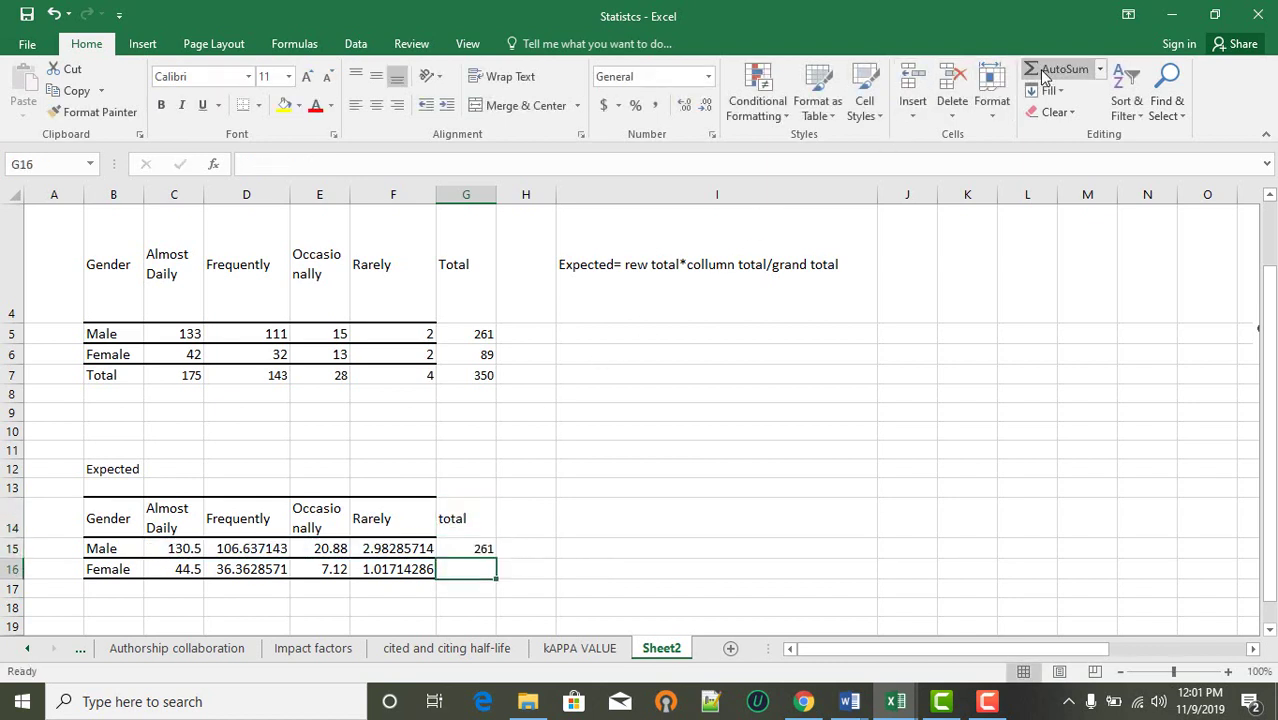
click(1045, 70)
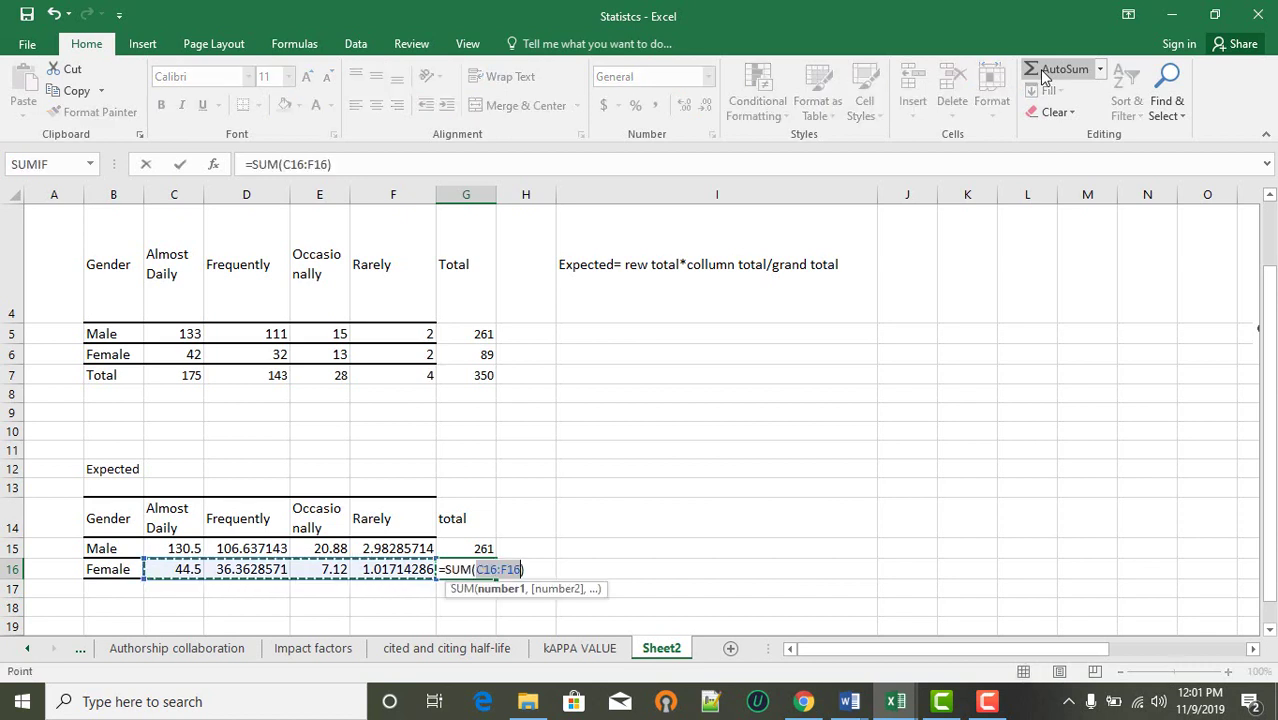
key(Return)
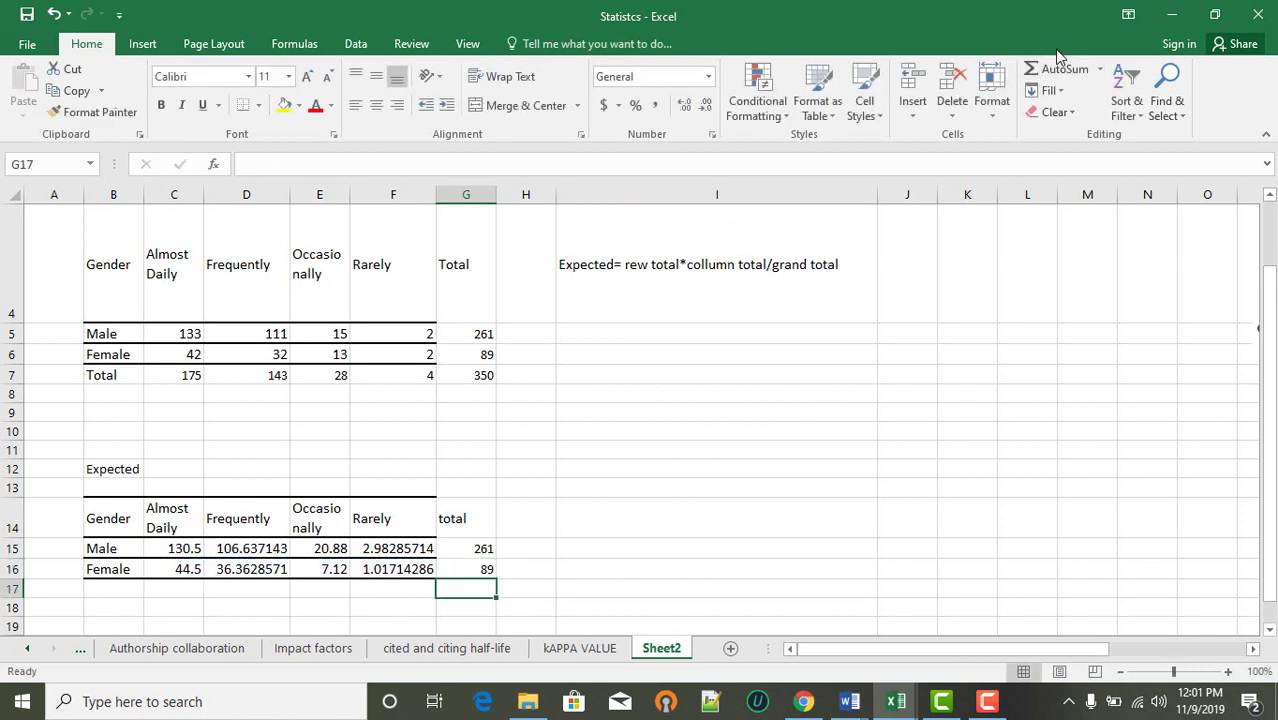
click(1060, 70)
key(Return)
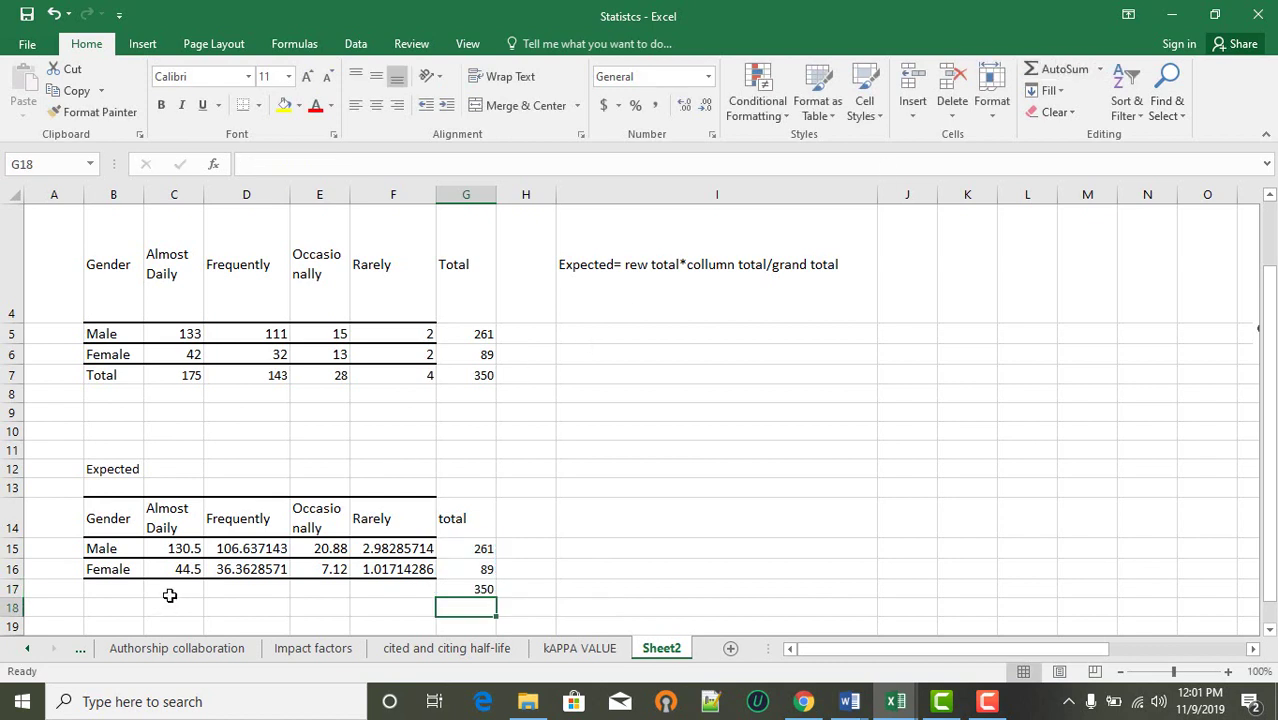
Step: Add AutoSum column totals for the four expected frequency columns in C17:F17
drag(170, 591, 365, 592)
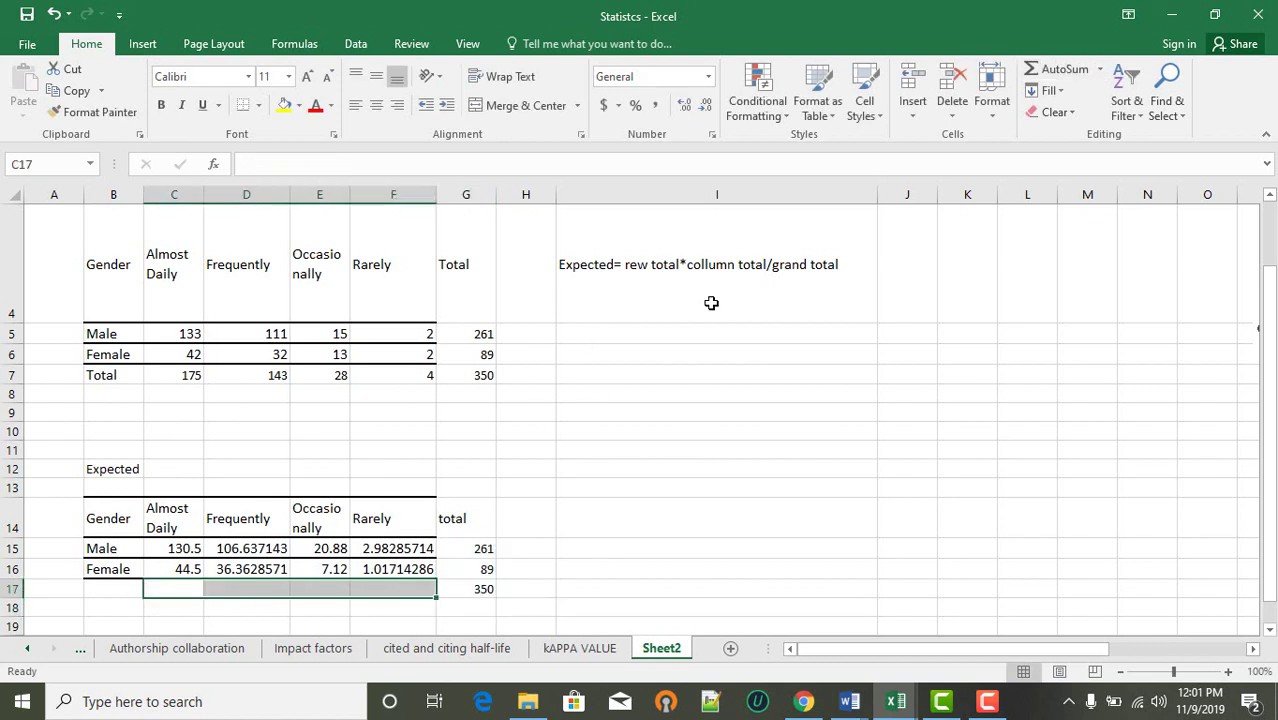
click(1052, 76)
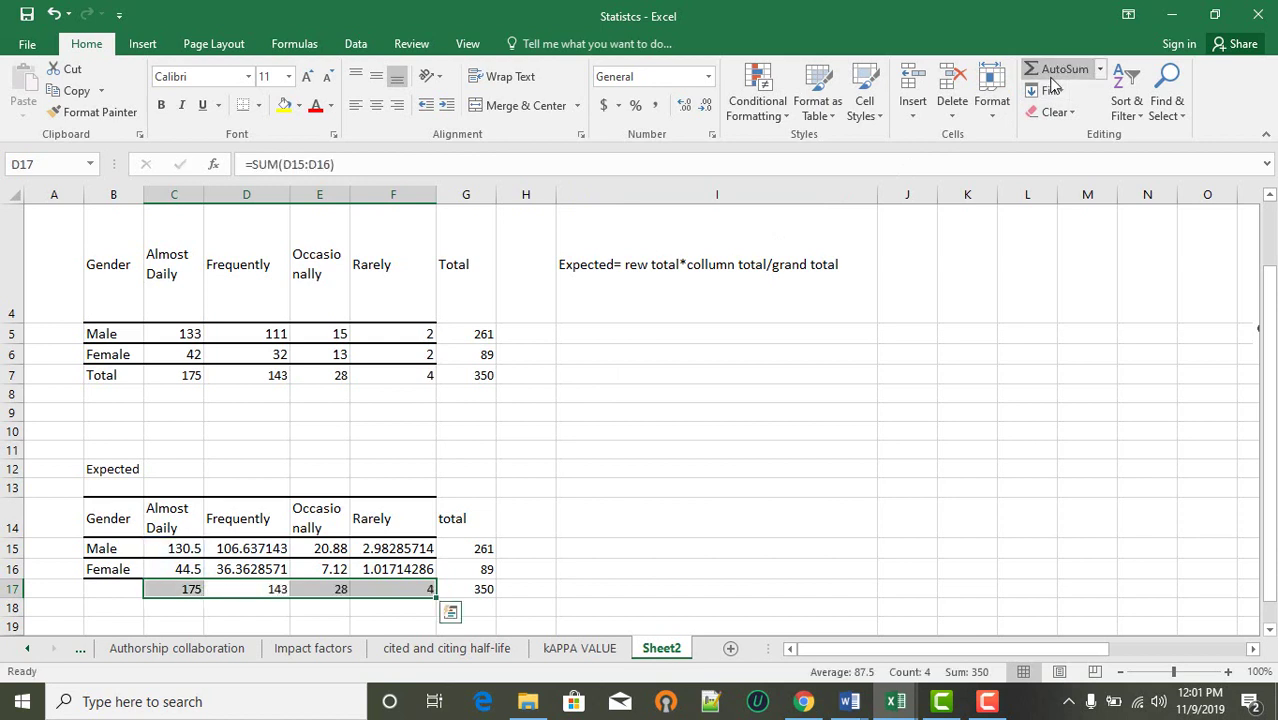
click(632, 474)
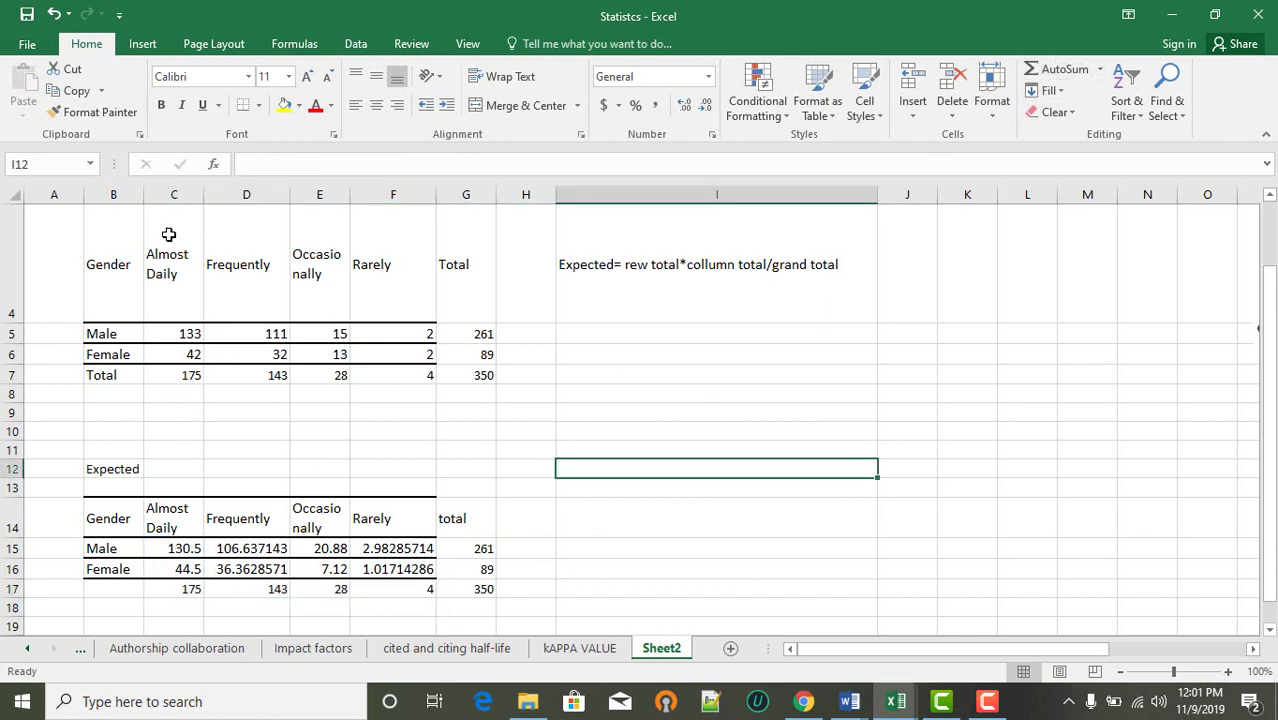
Step: Review the observed frequencies with their row totals in G5:G6 and column totals in C7:F7 against the Expected table
click(204, 280)
drag(160, 285, 377, 345)
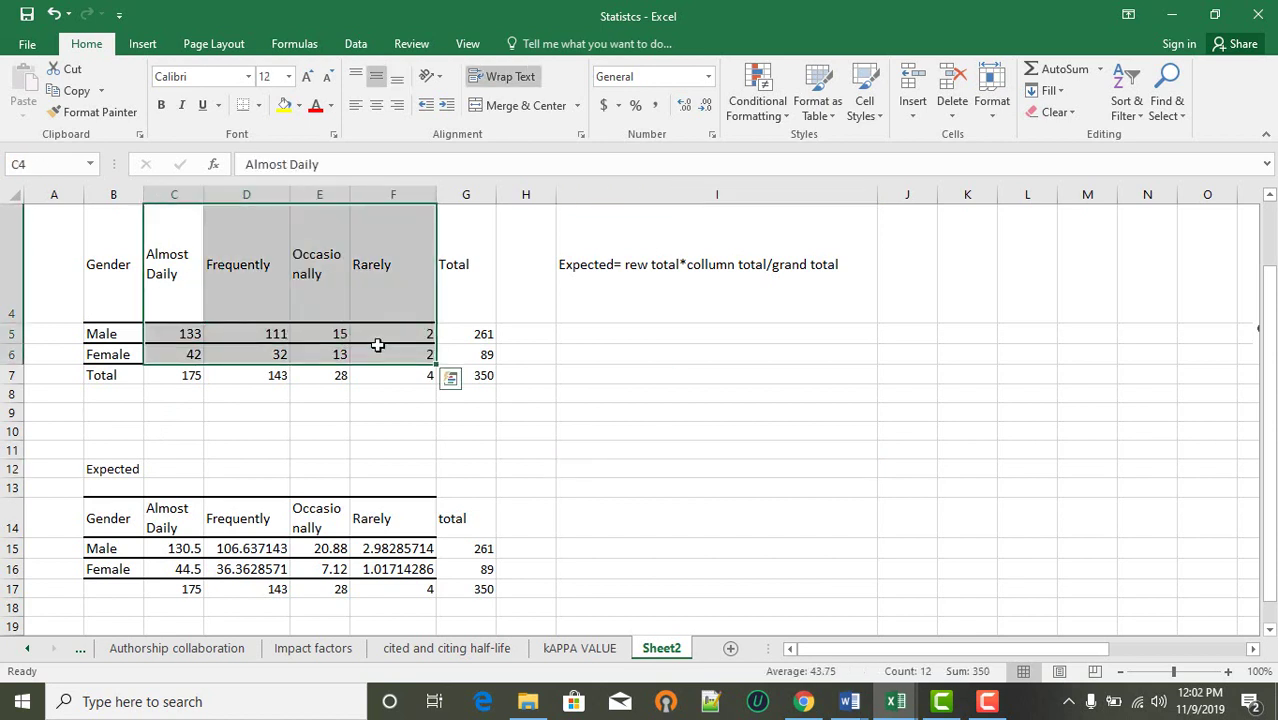
drag(470, 336, 508, 356)
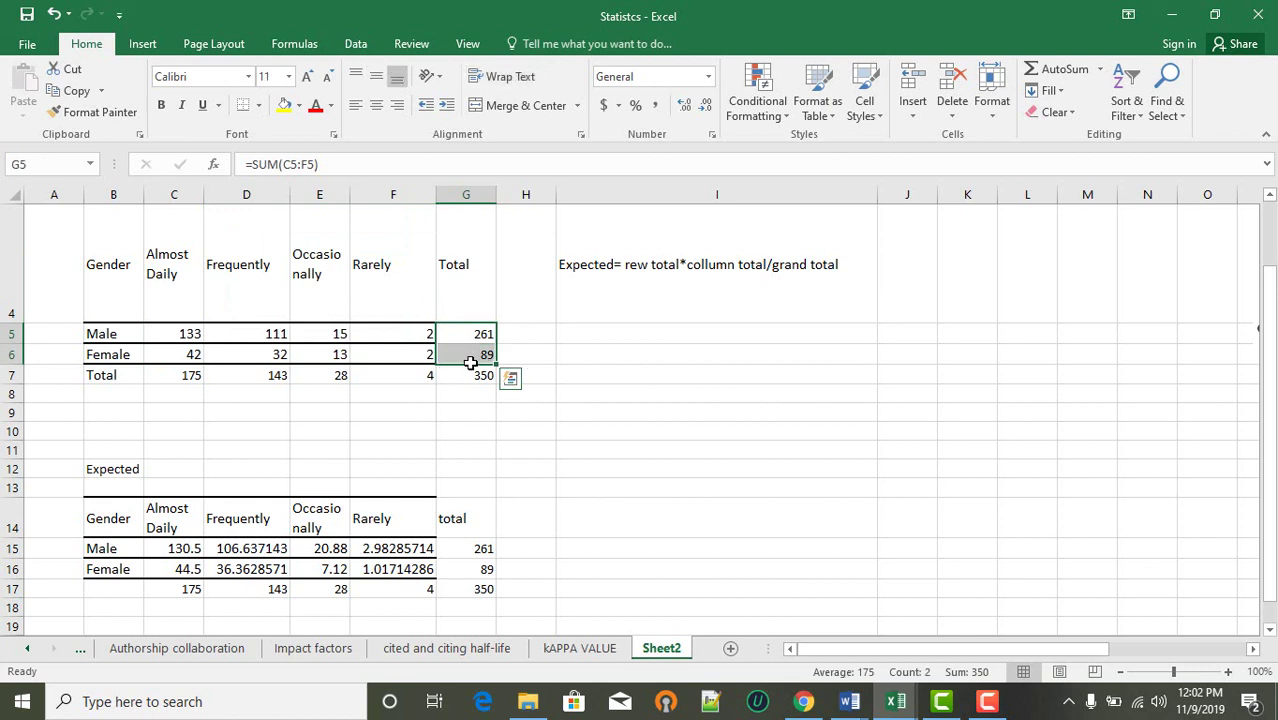
click(188, 374)
drag(260, 375, 434, 386)
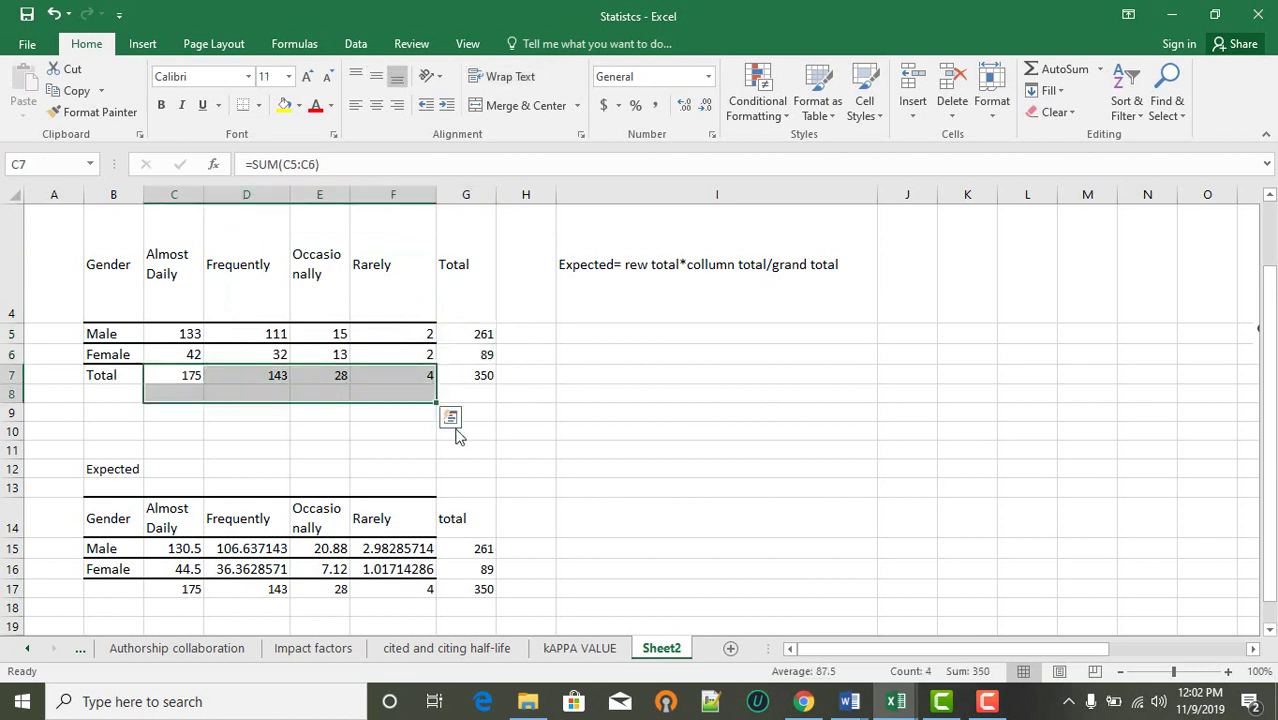
click(451, 425)
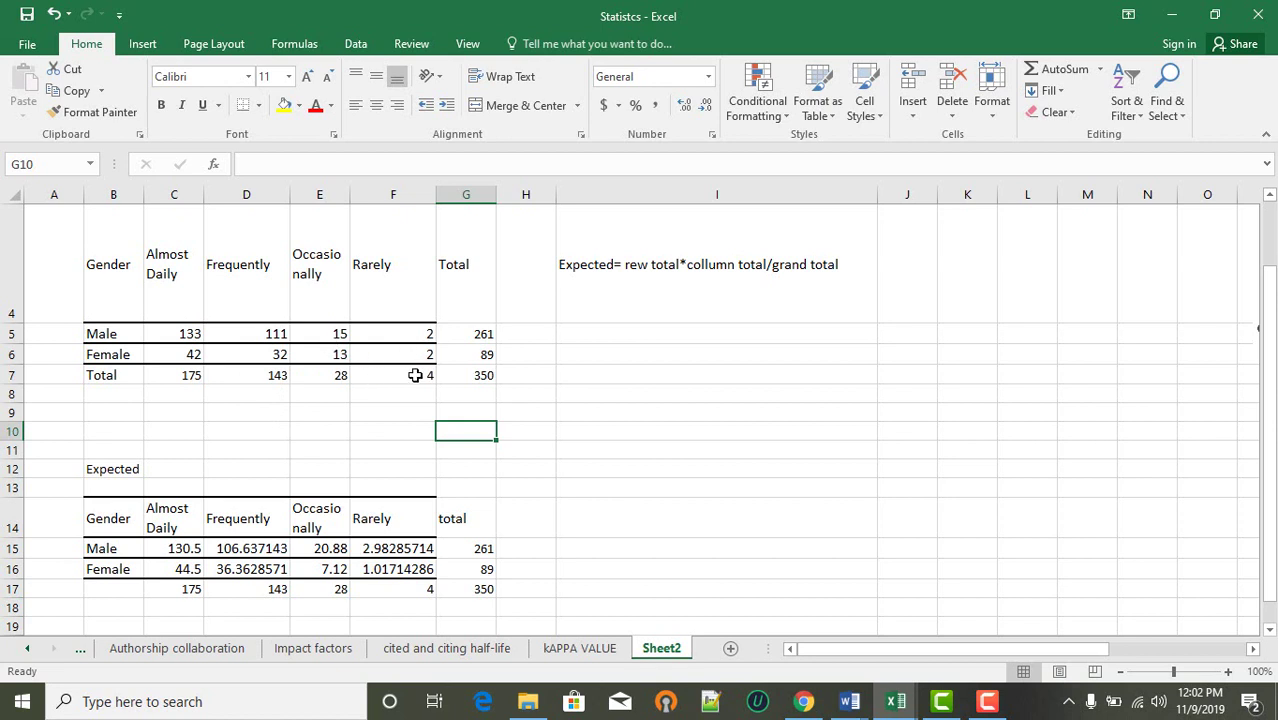
Step: Check the observed column totals in row 7 and row totals in G5:G6 against the Expected table's frequencies and column totals
drag(412, 375, 235, 396)
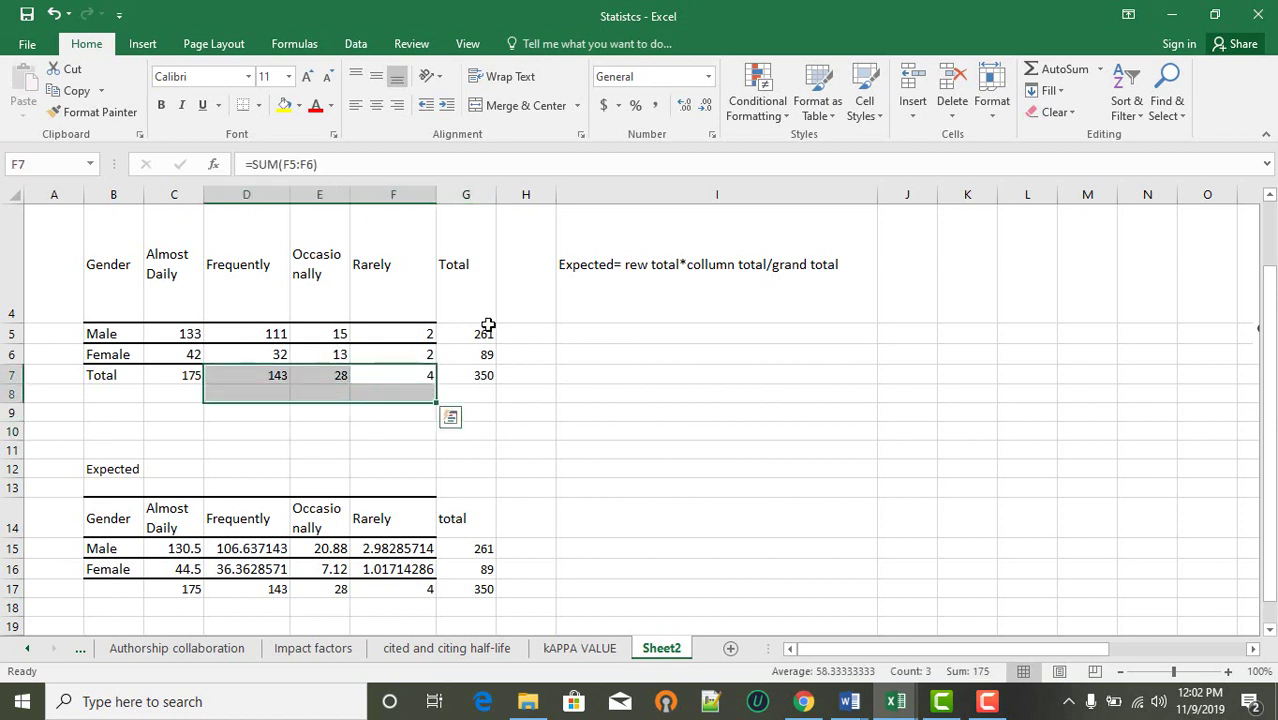
drag(487, 328, 485, 349)
click(621, 342)
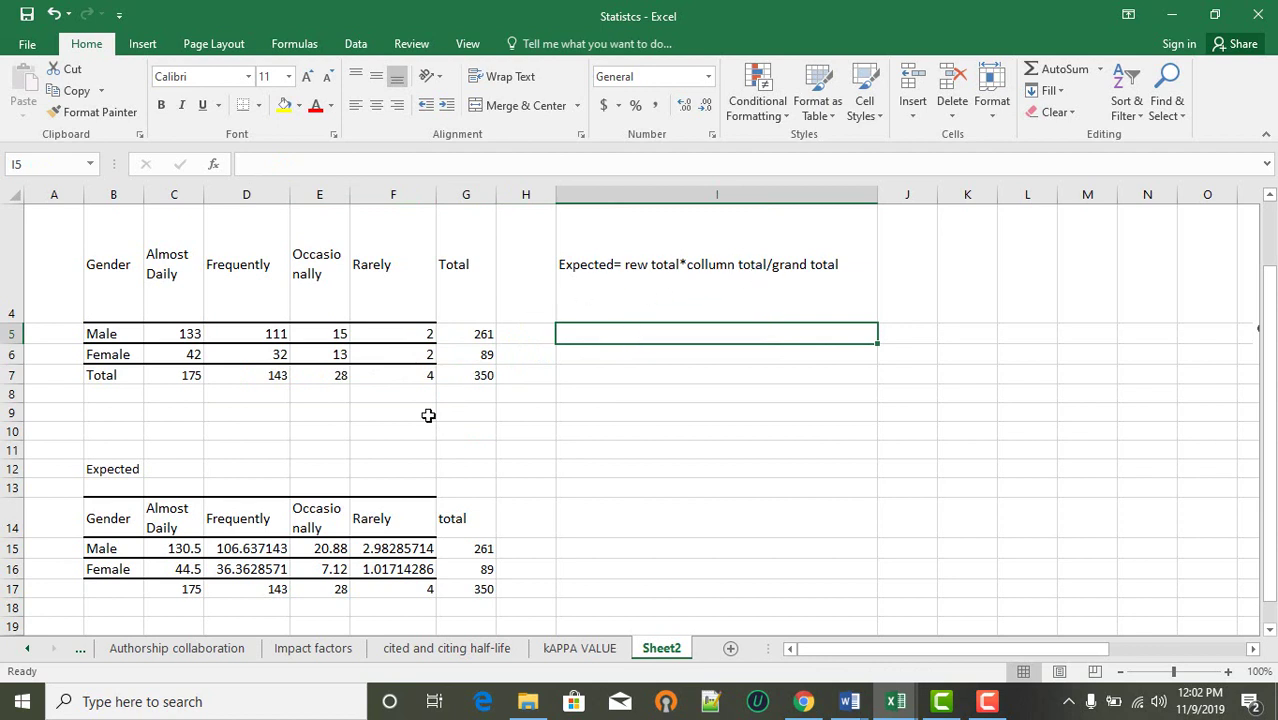
click(190, 533)
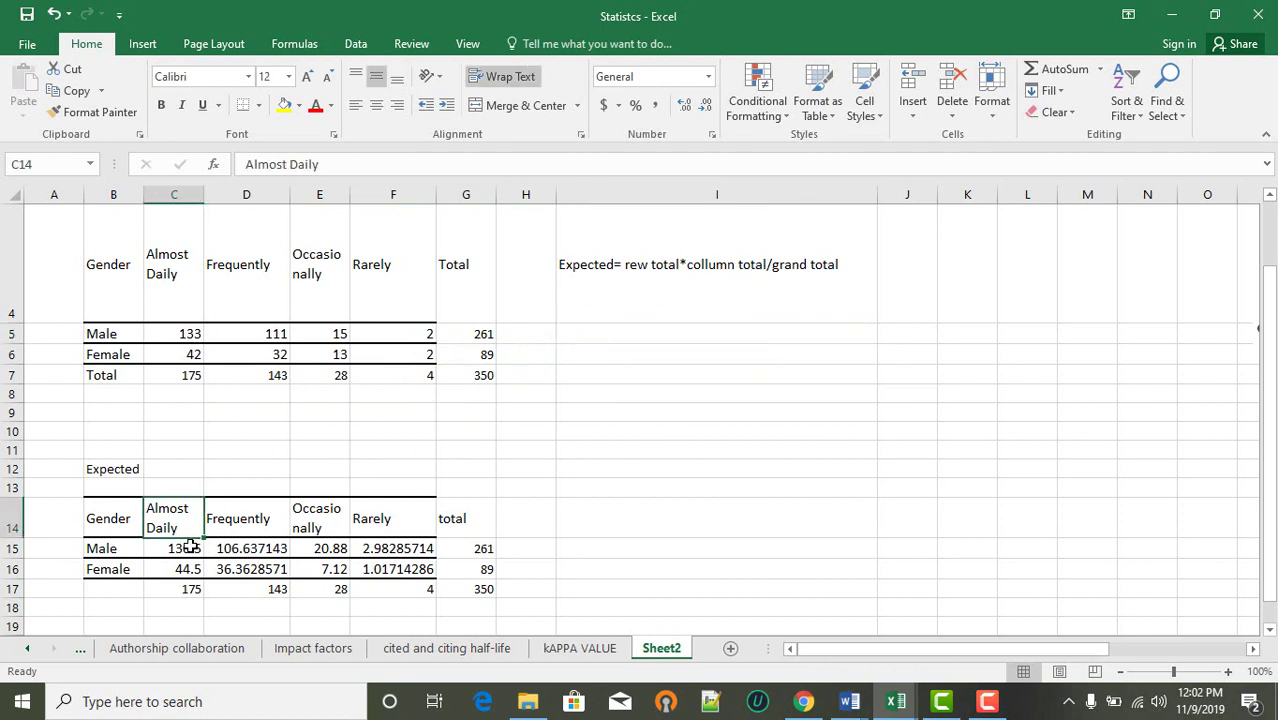
click(415, 569)
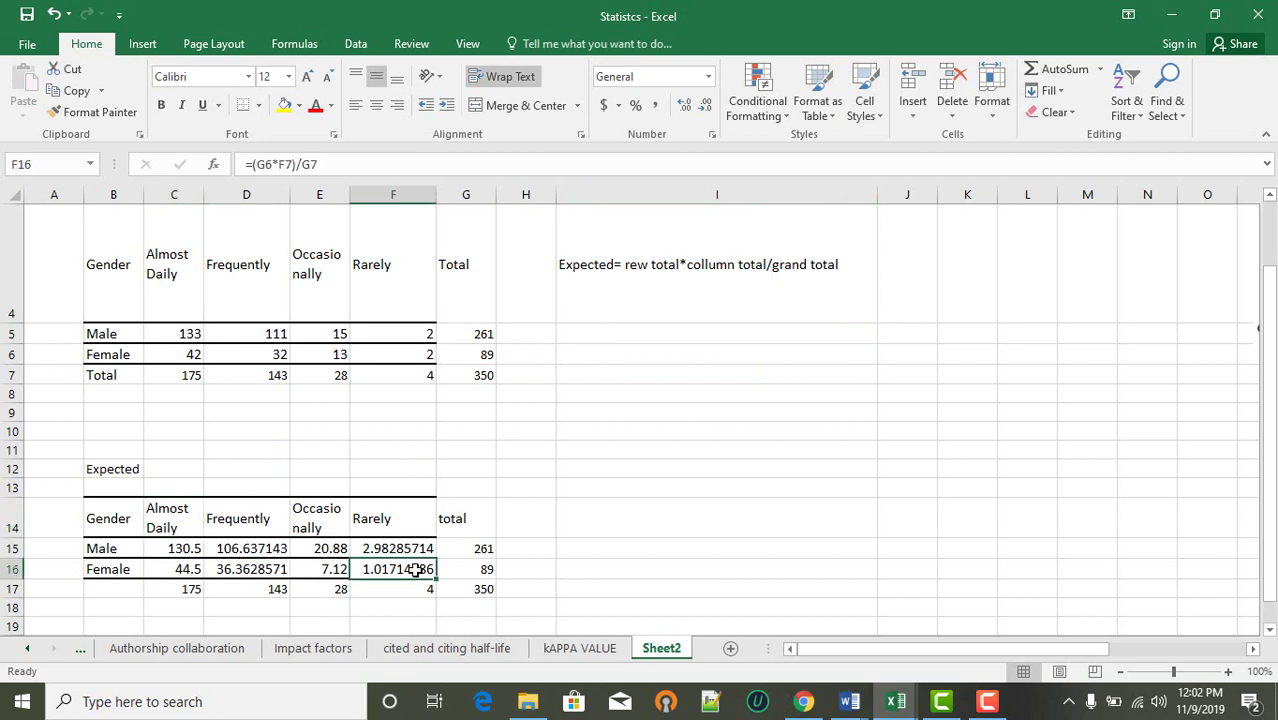
click(221, 594)
Step: Examine the chi-square formula picture beside the tables, including its definitions of O and E
scroll(742, 509, right, 2)
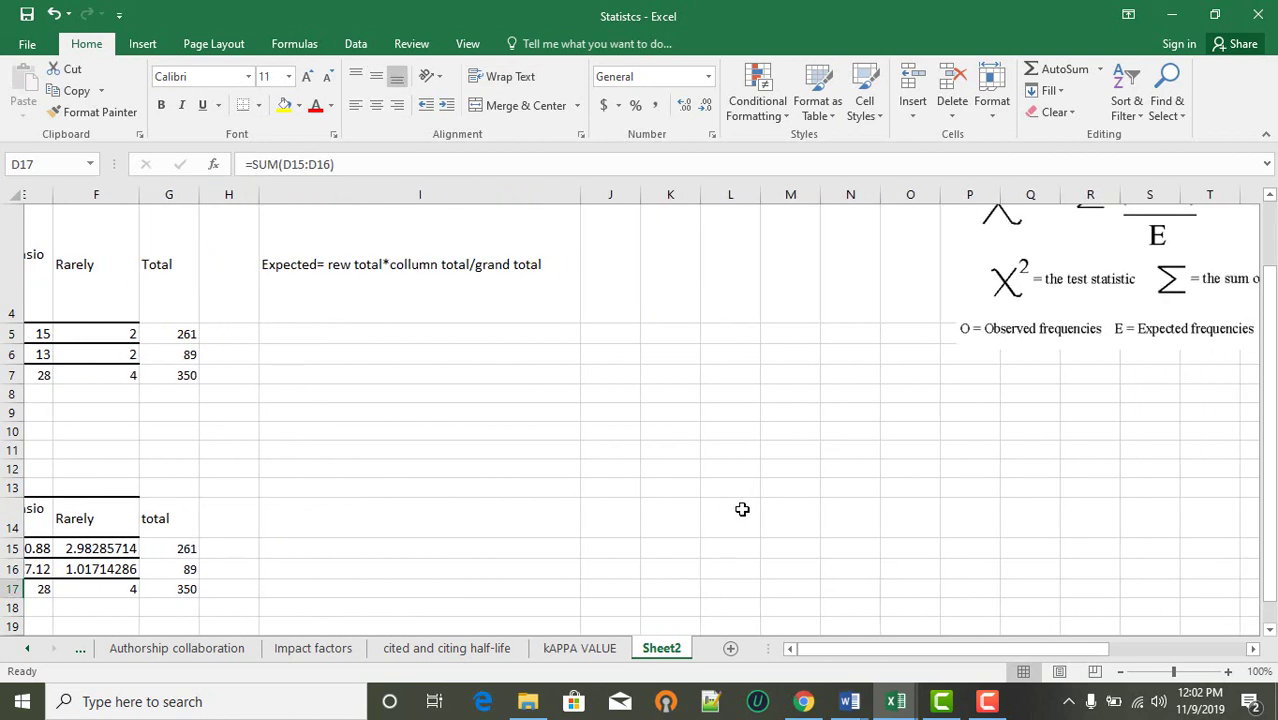
scroll(742, 509, up, 1)
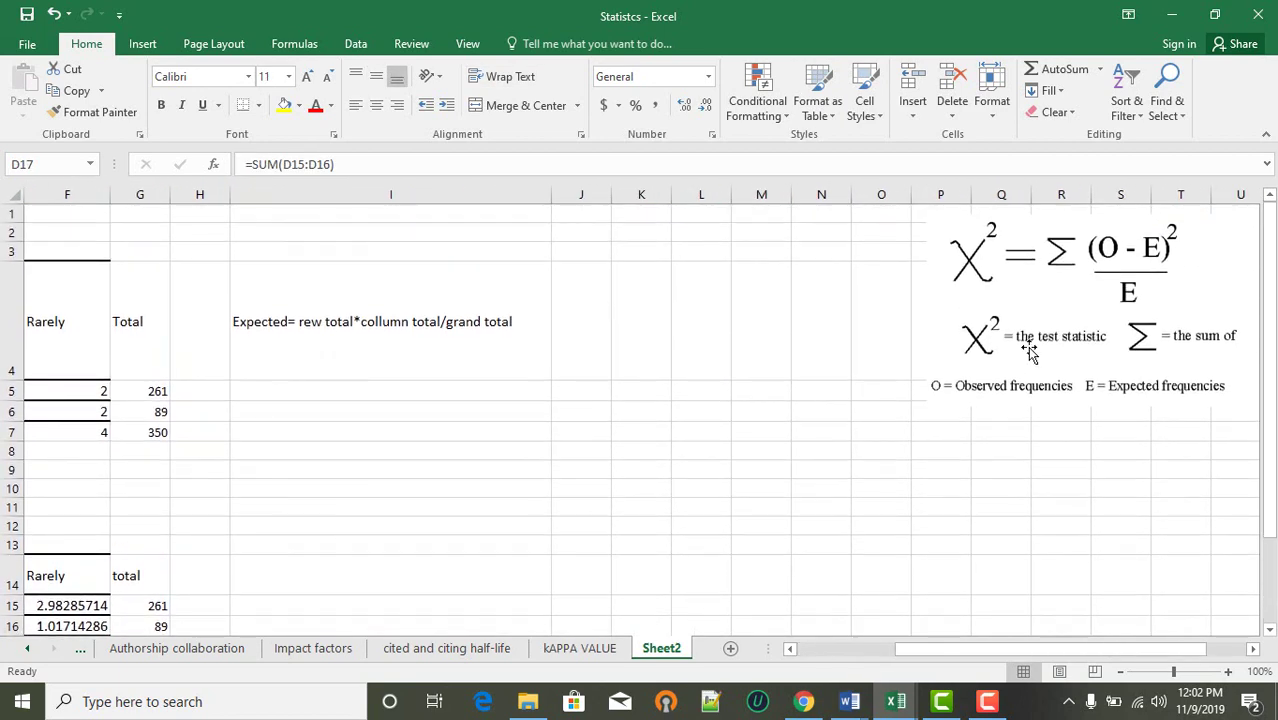
click(1112, 250)
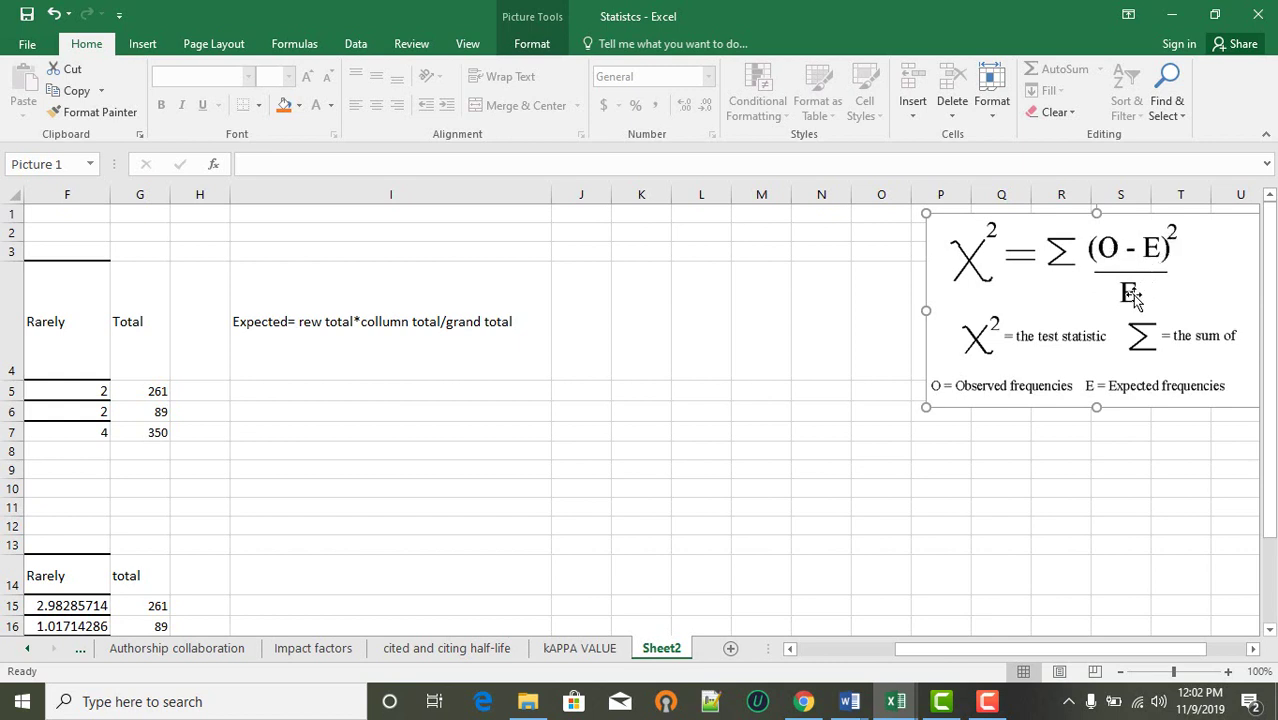
scroll(531, 545, left, 3)
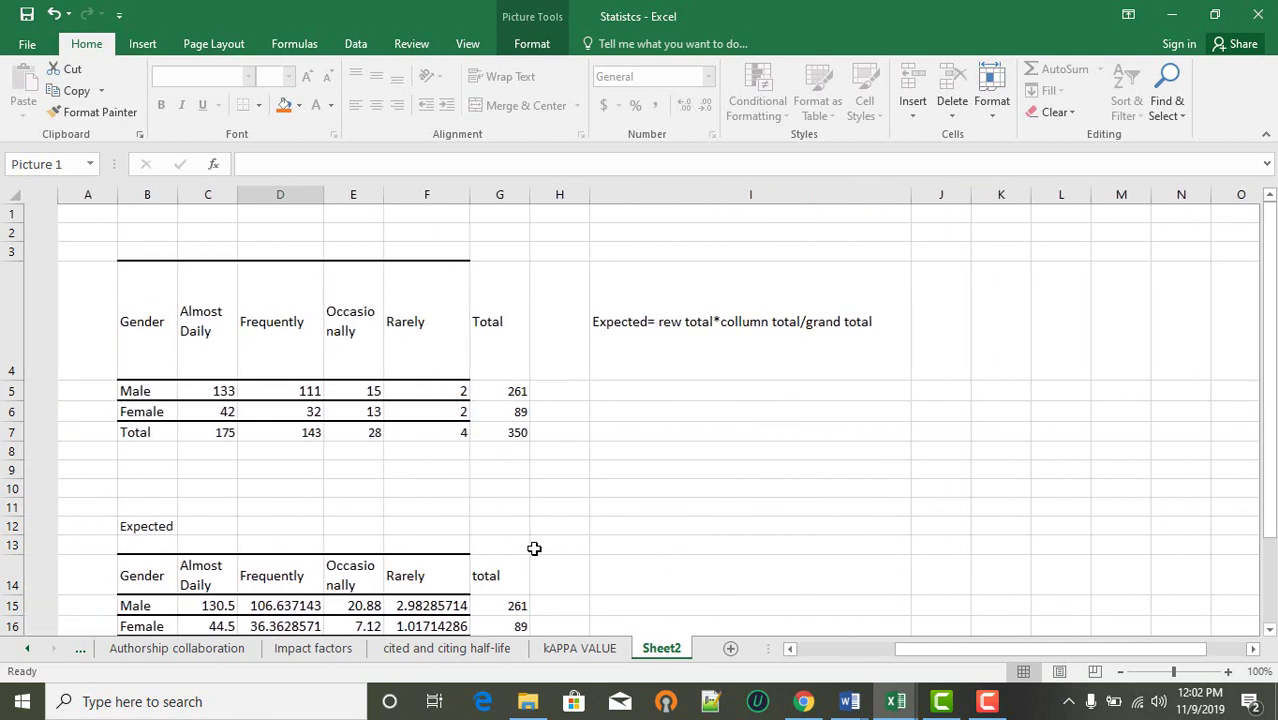
scroll(534, 549, down, 1)
scroll(534, 549, down, 3)
scroll(534, 549, up, 3)
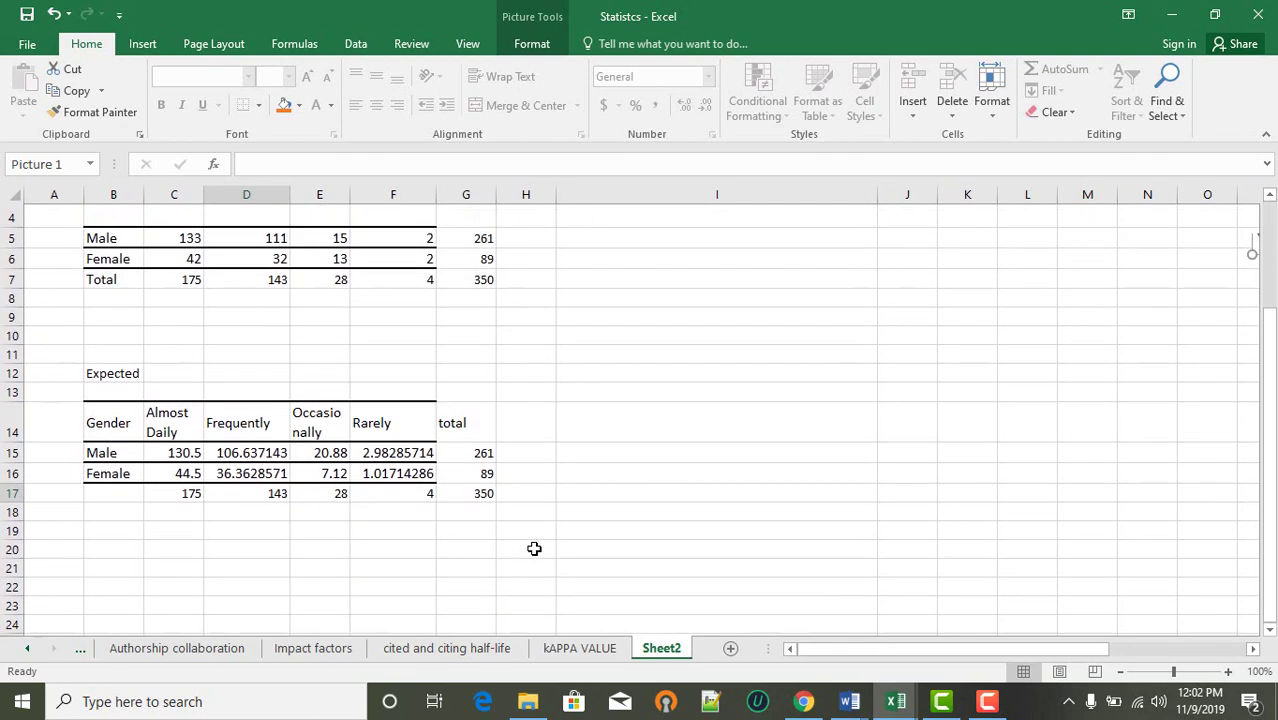
scroll(534, 549, down, 1)
scroll(656, 452, up, 1)
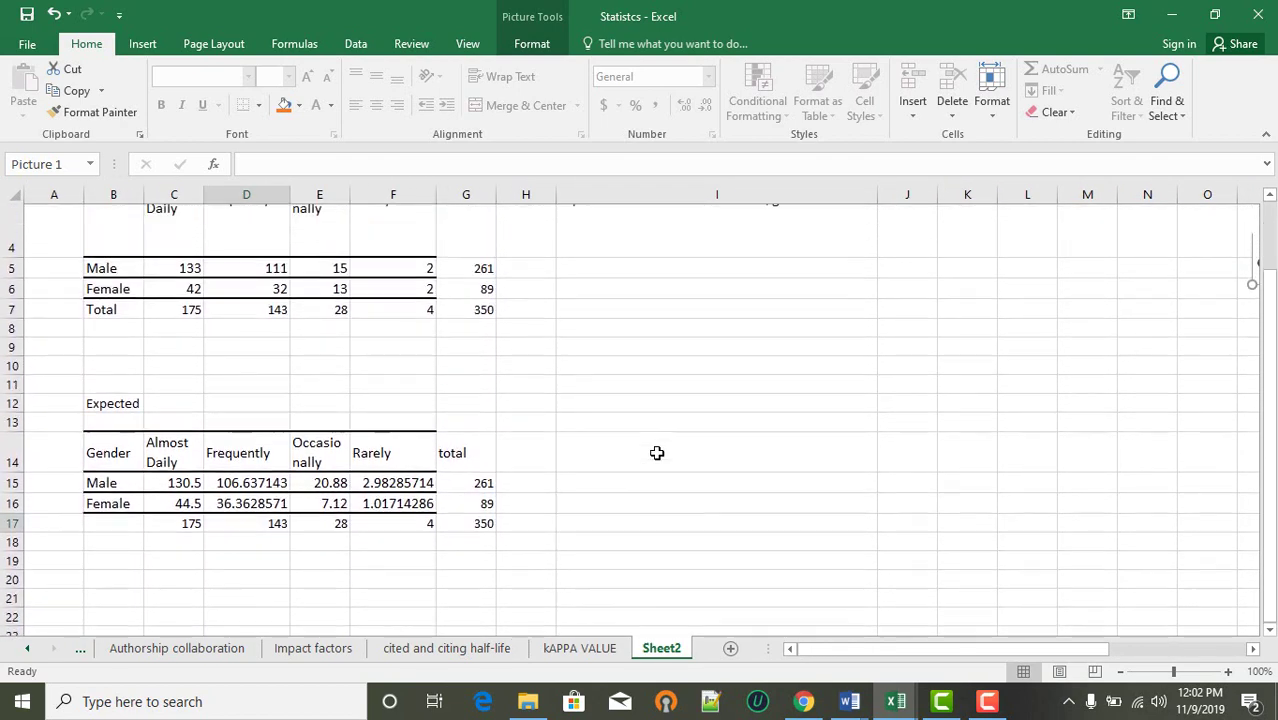
scroll(656, 453, down, 1)
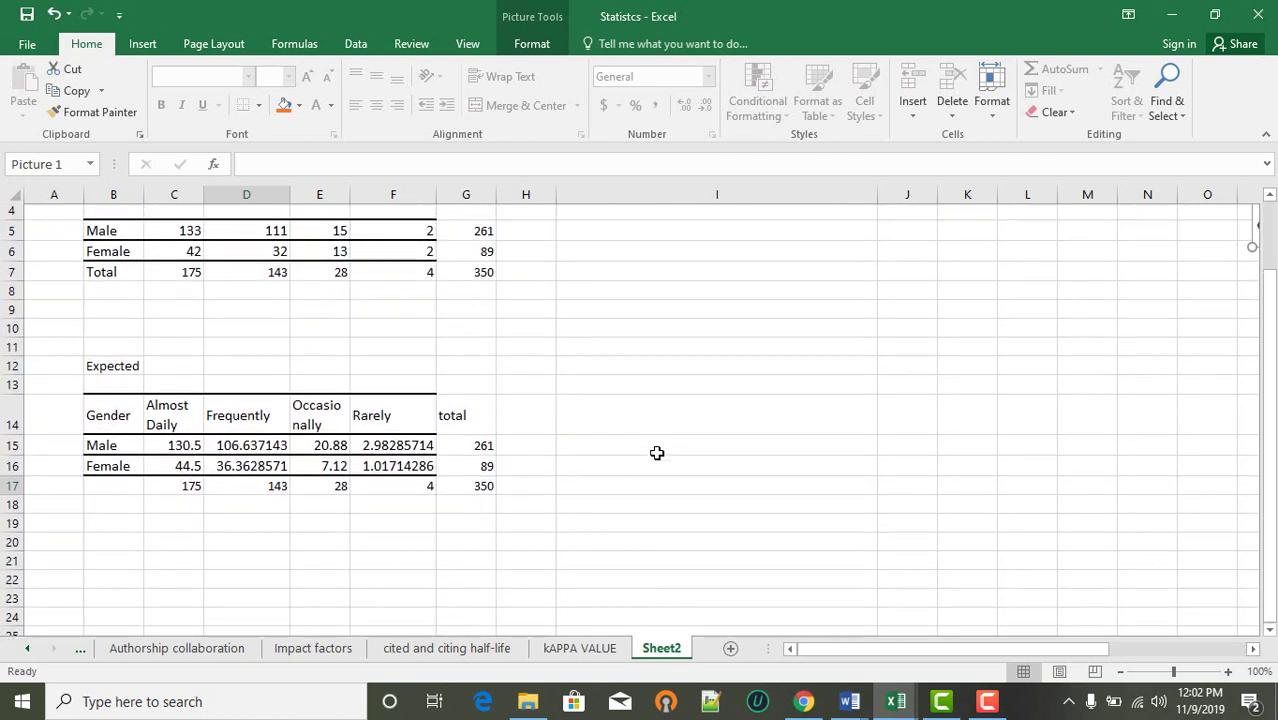
scroll(656, 453, down, 1)
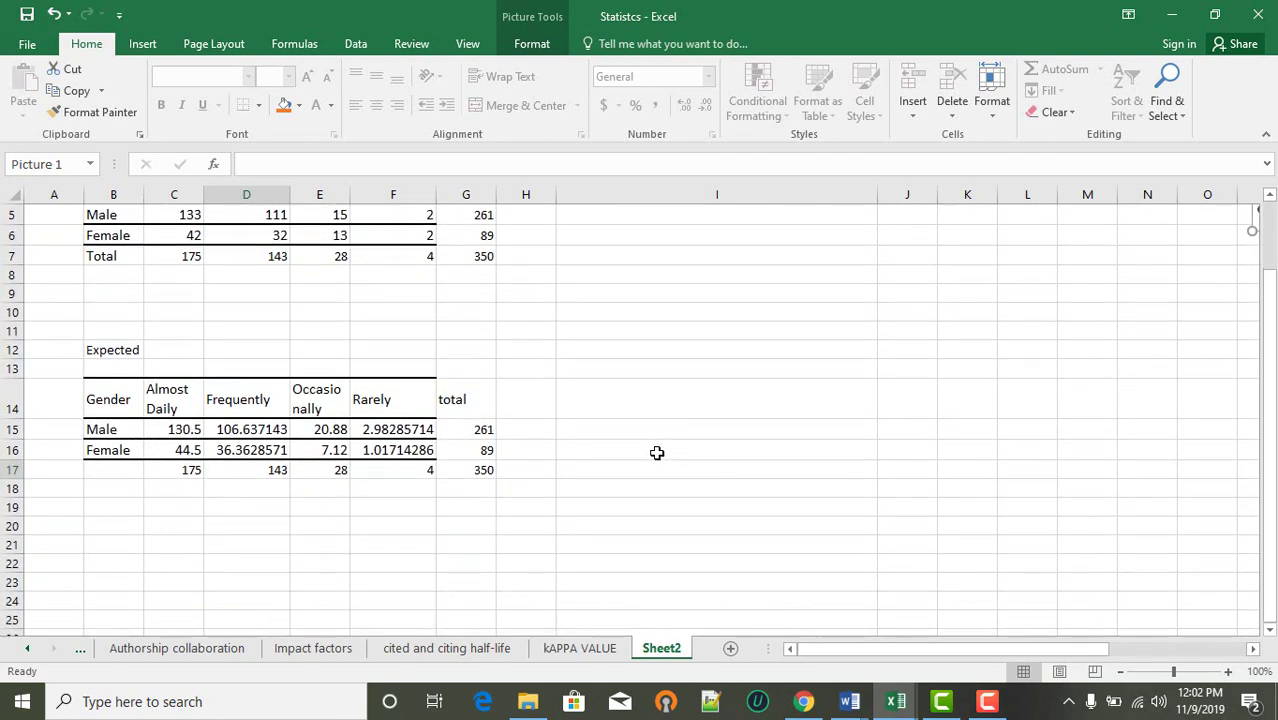
scroll(656, 453, up, 1)
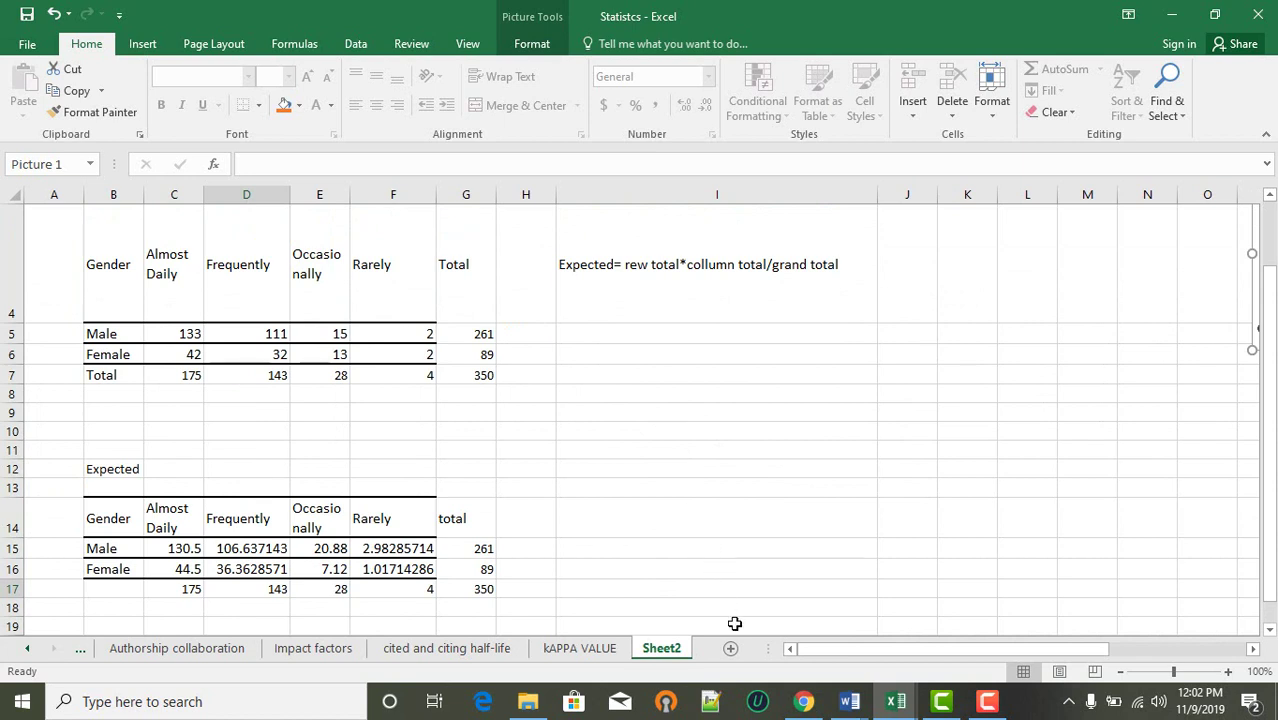
mouse_move(849, 701)
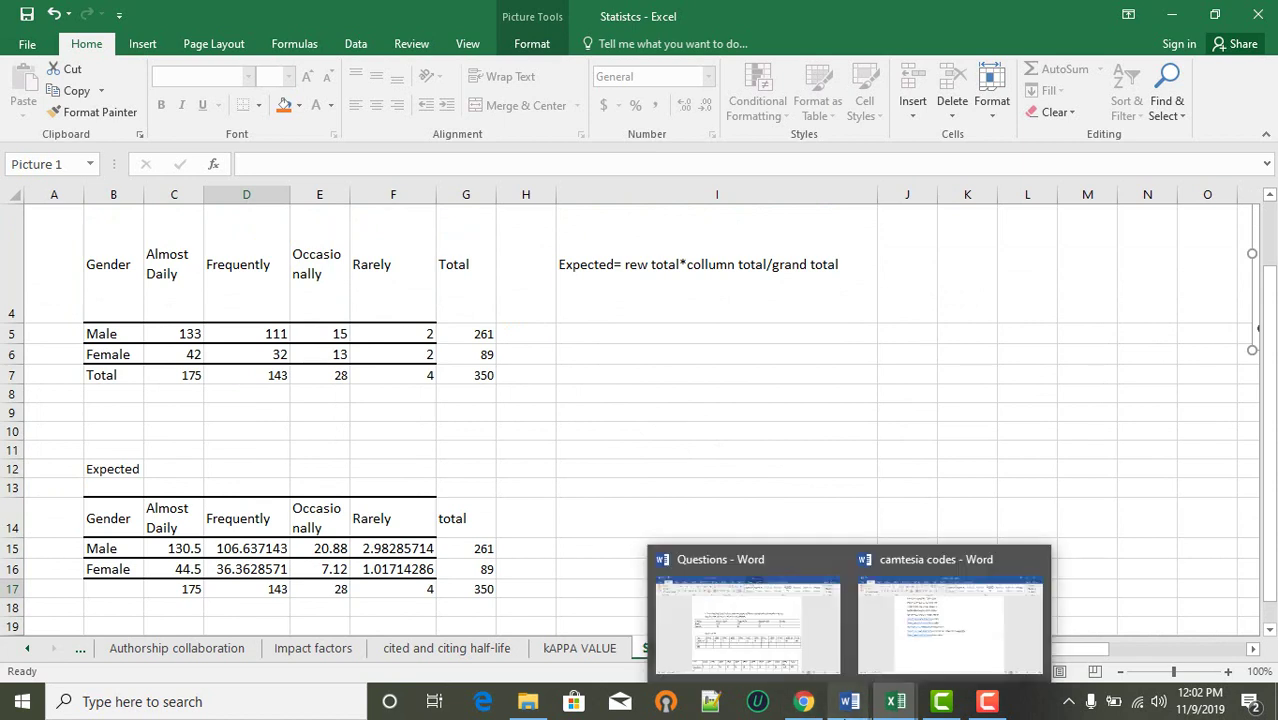
click(702, 474)
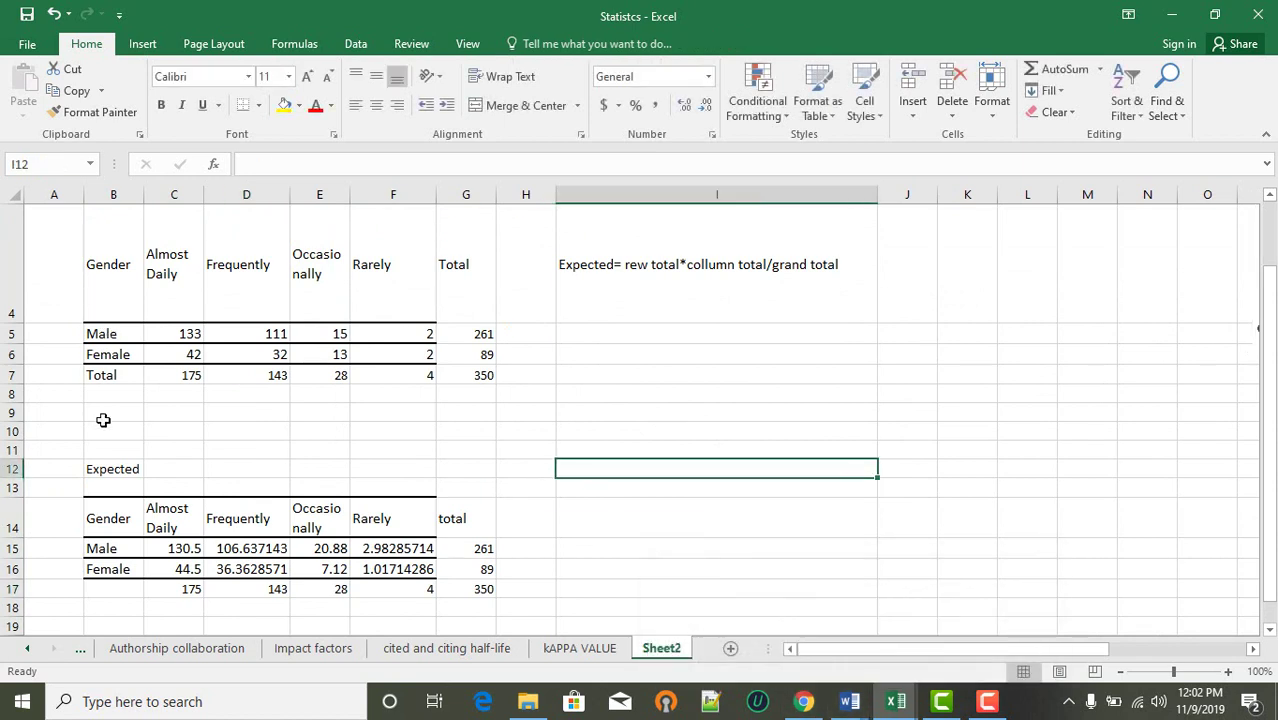
Step: Copy the Expected table's headings and Male and Female rows, B14:F16, without totals, to a new table starting at B20
drag(115, 515, 378, 566)
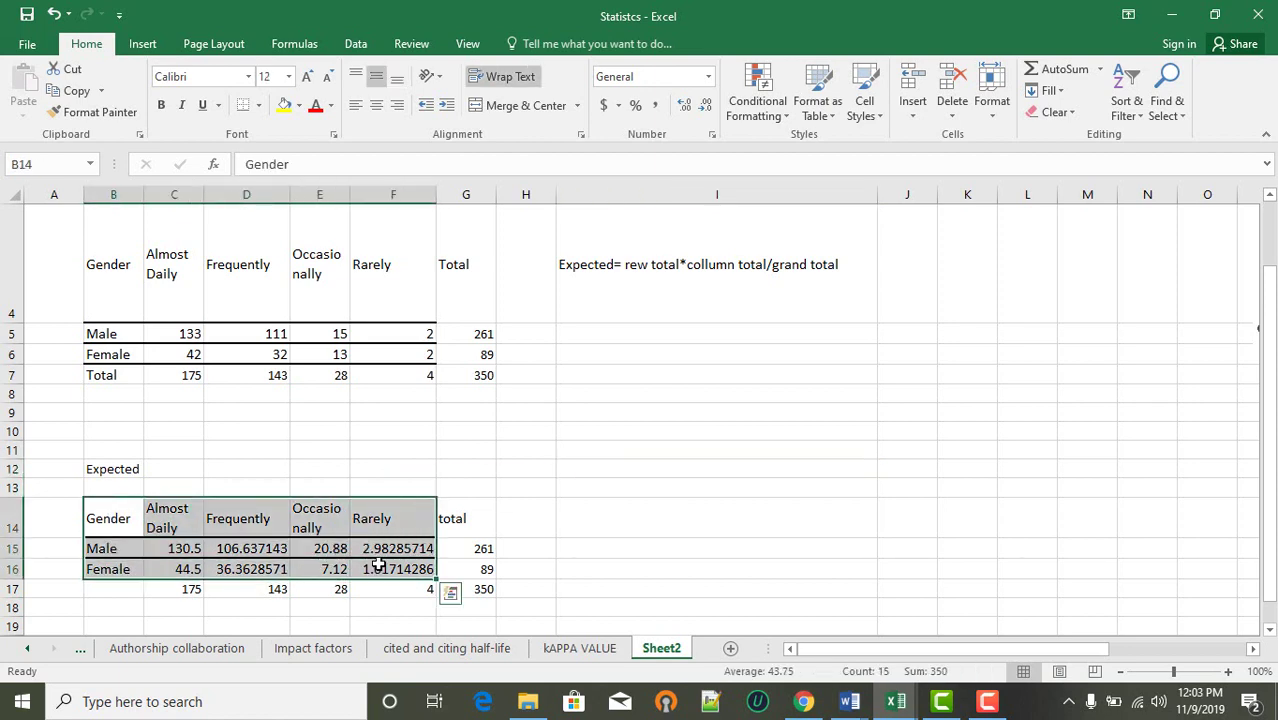
key(ctrl+c)
scroll(377, 562, down, 1)
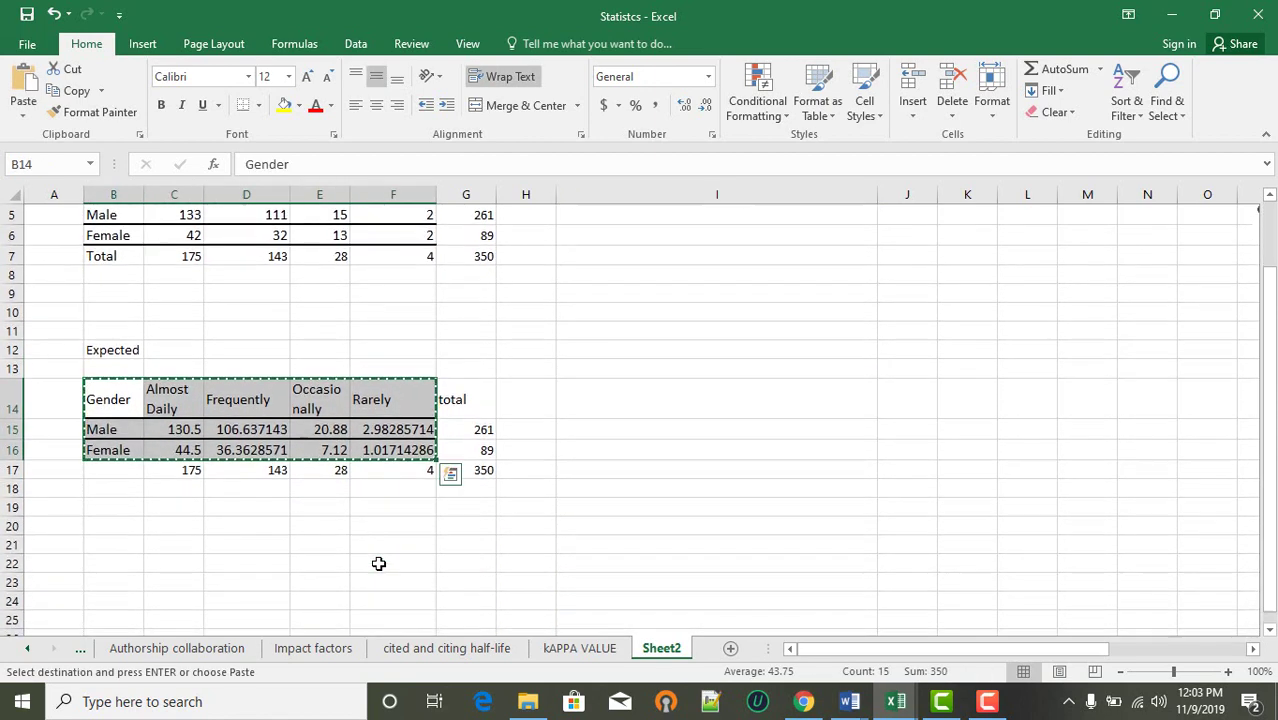
click(121, 516)
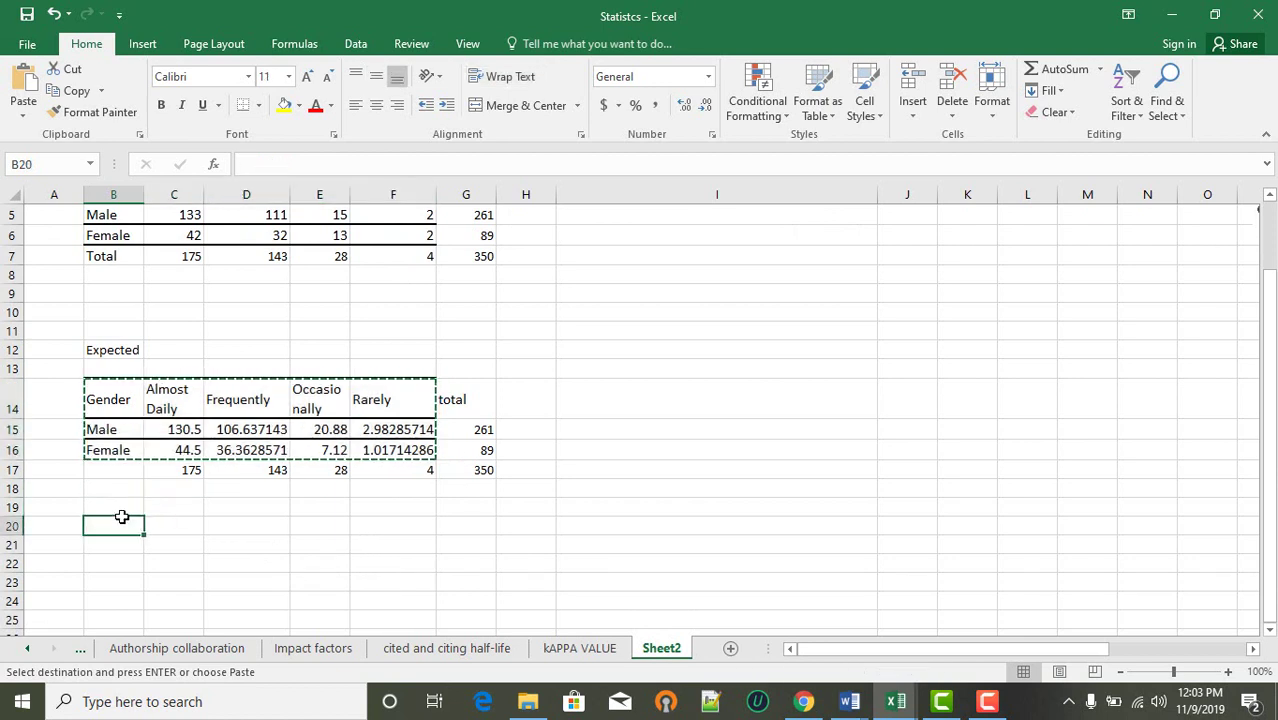
key(ctrl+v)
click(616, 535)
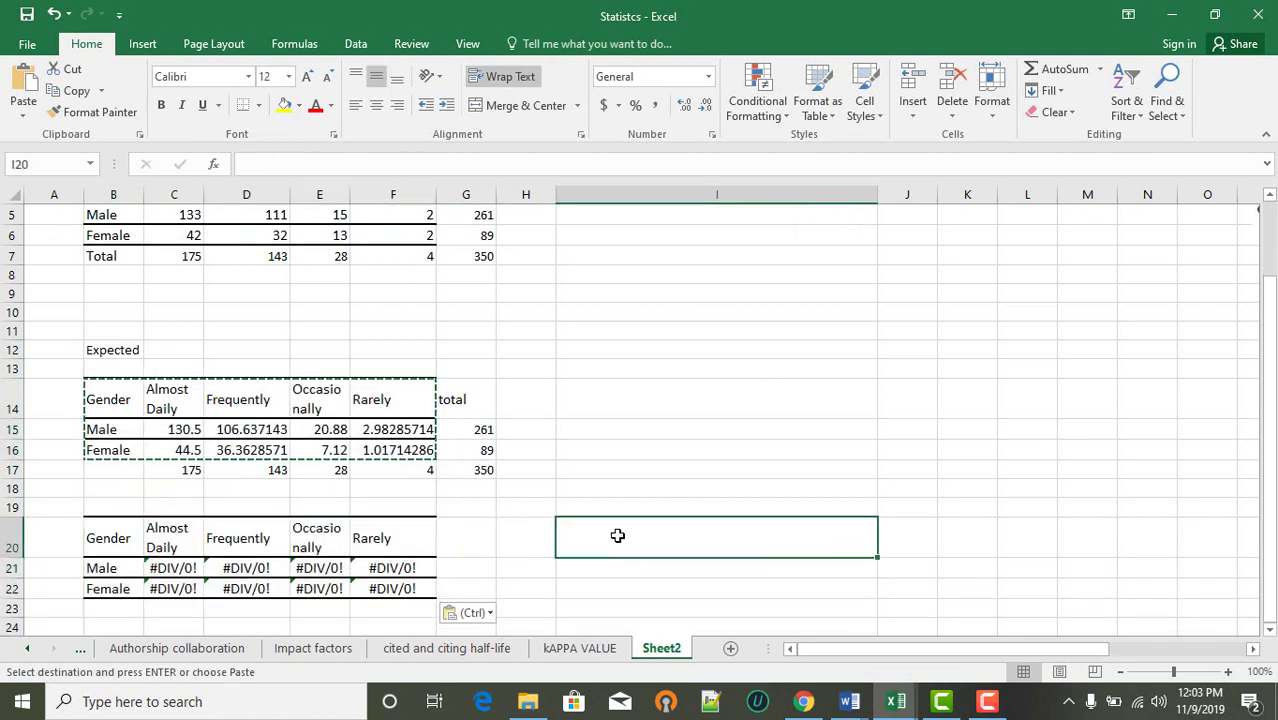
Step: Clear the copied formulas from the Male row of the new table, C21:F21
click(168, 569)
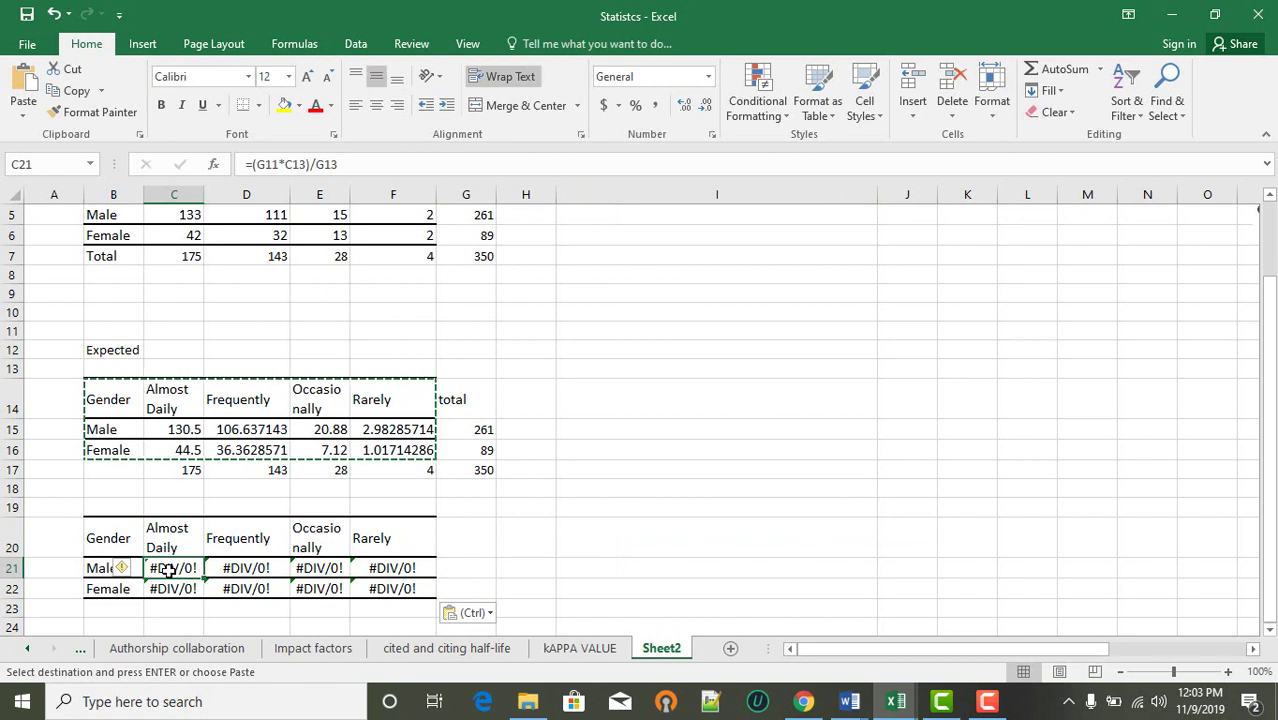
double_click(169, 570)
key(Tab)
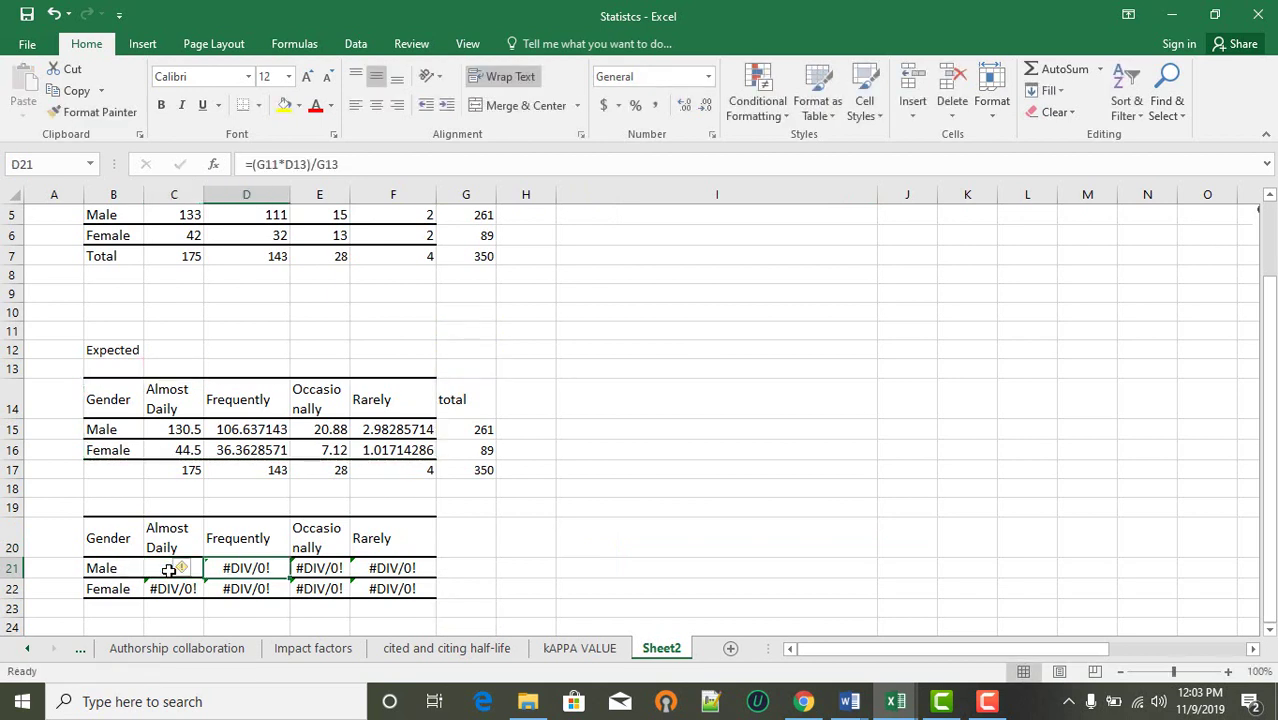
key(BackSpace)
key(Tab)
key(BackSpace)
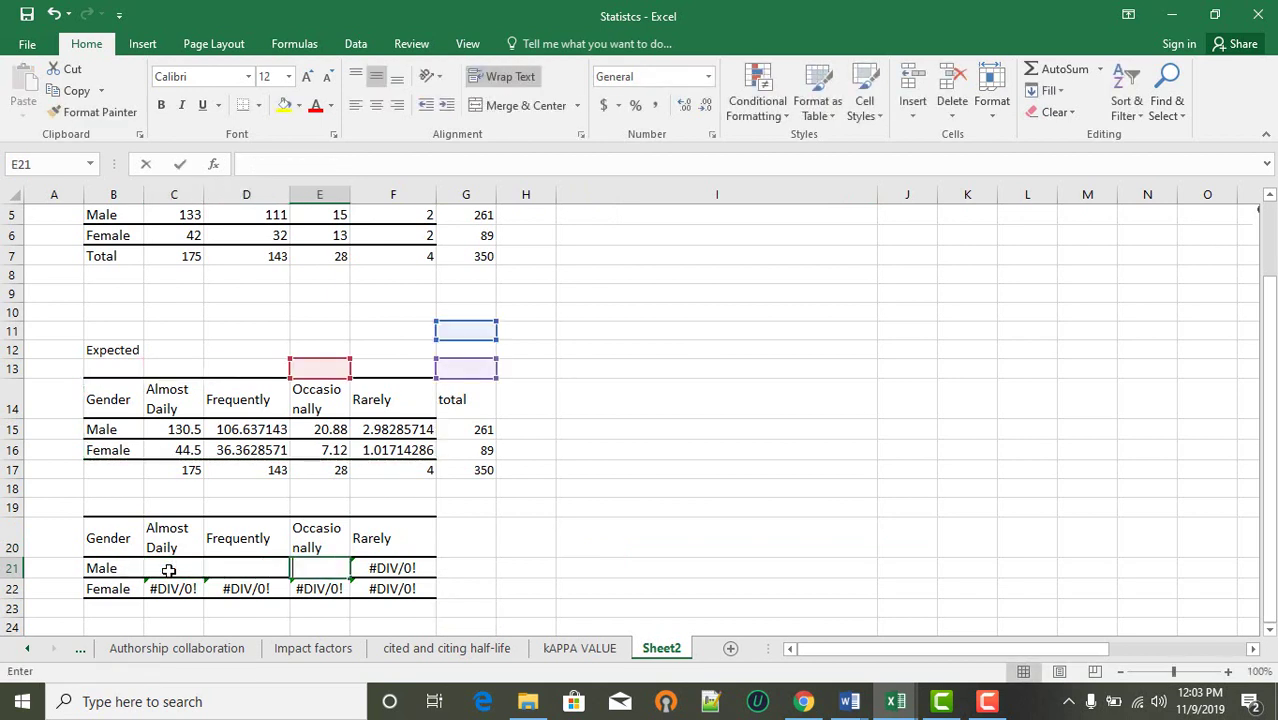
key(Tab)
key(BackSpace)
Step: Clear the copied formulas from the Female row of the new table, C22:F22
key(Down)
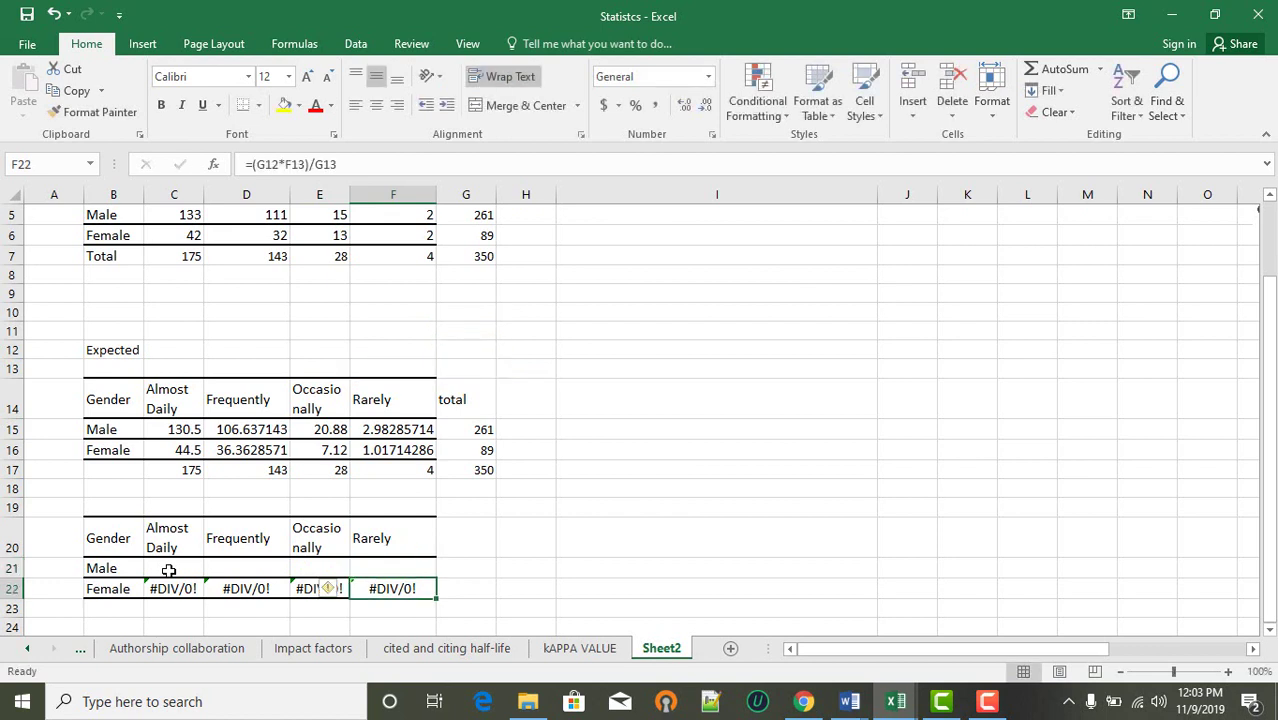
key(BackSpace)
key(Left)
key(BackSpace)
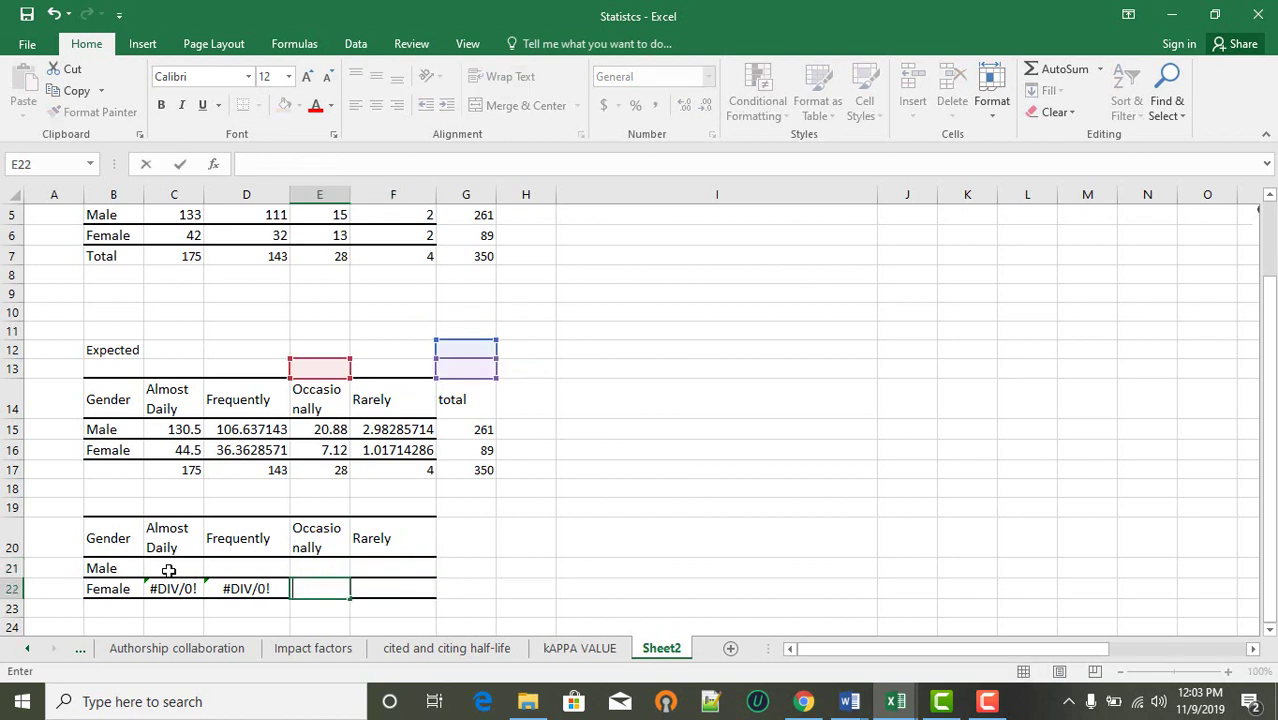
key(Left)
key(BackSpace)
key(Left)
key(BackSpace)
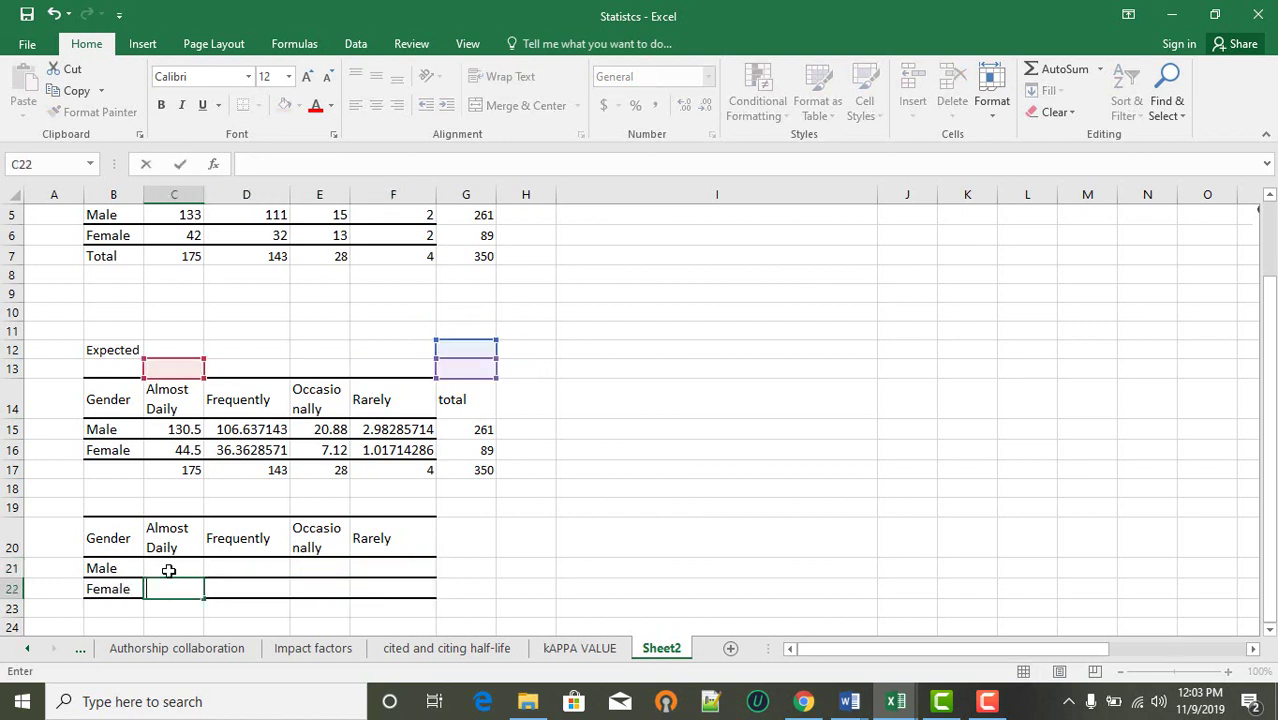
click(570, 536)
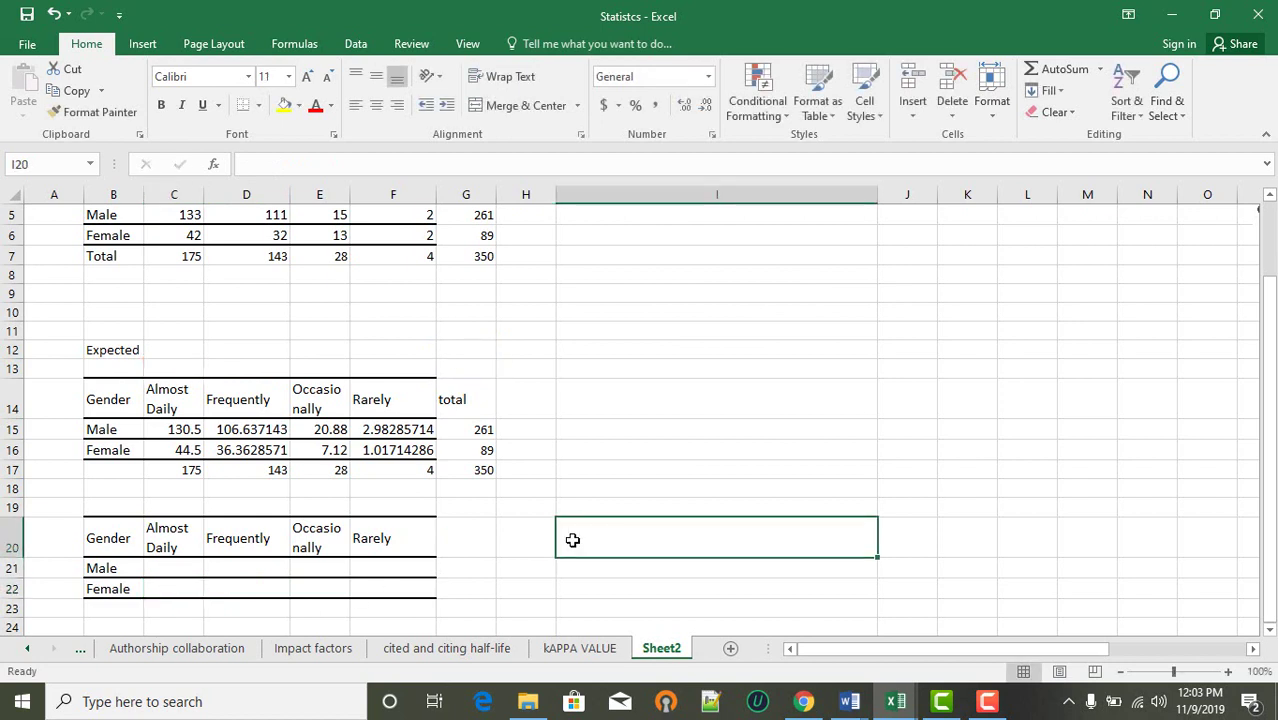
Step: Enter the label "(observed-expected)^2/expected" in C19 above the new table
click(179, 506)
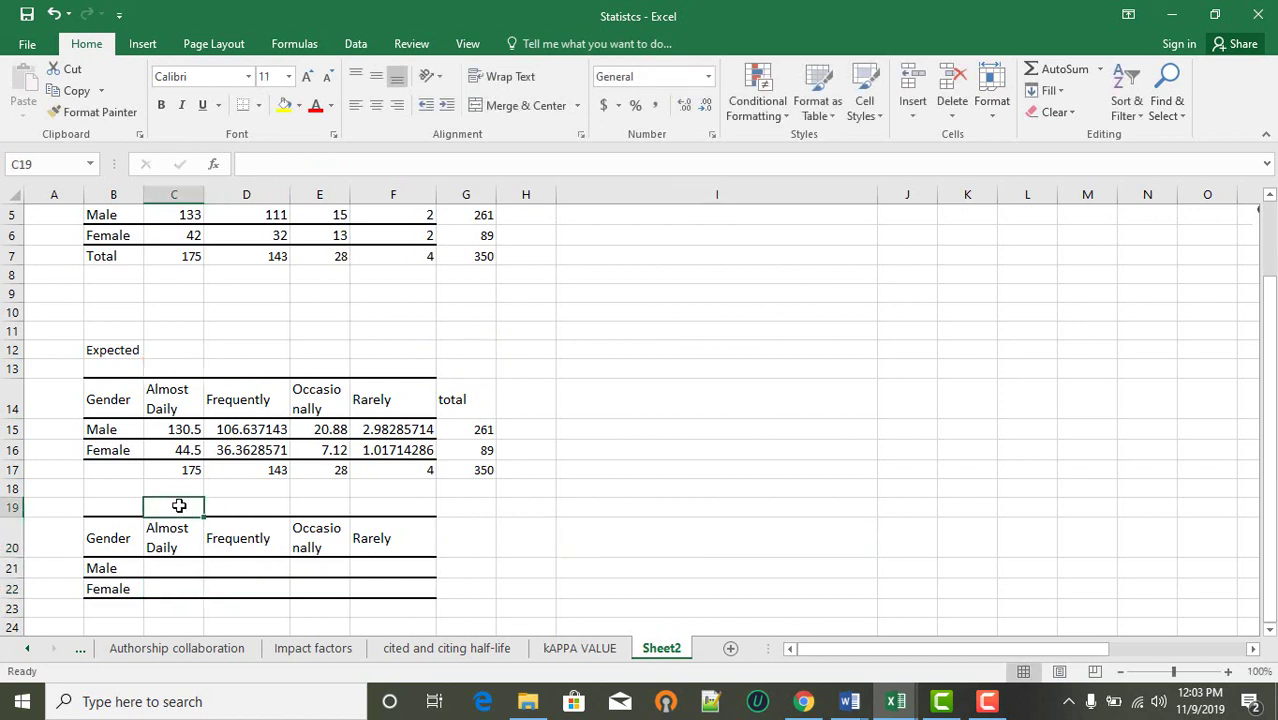
text(0)
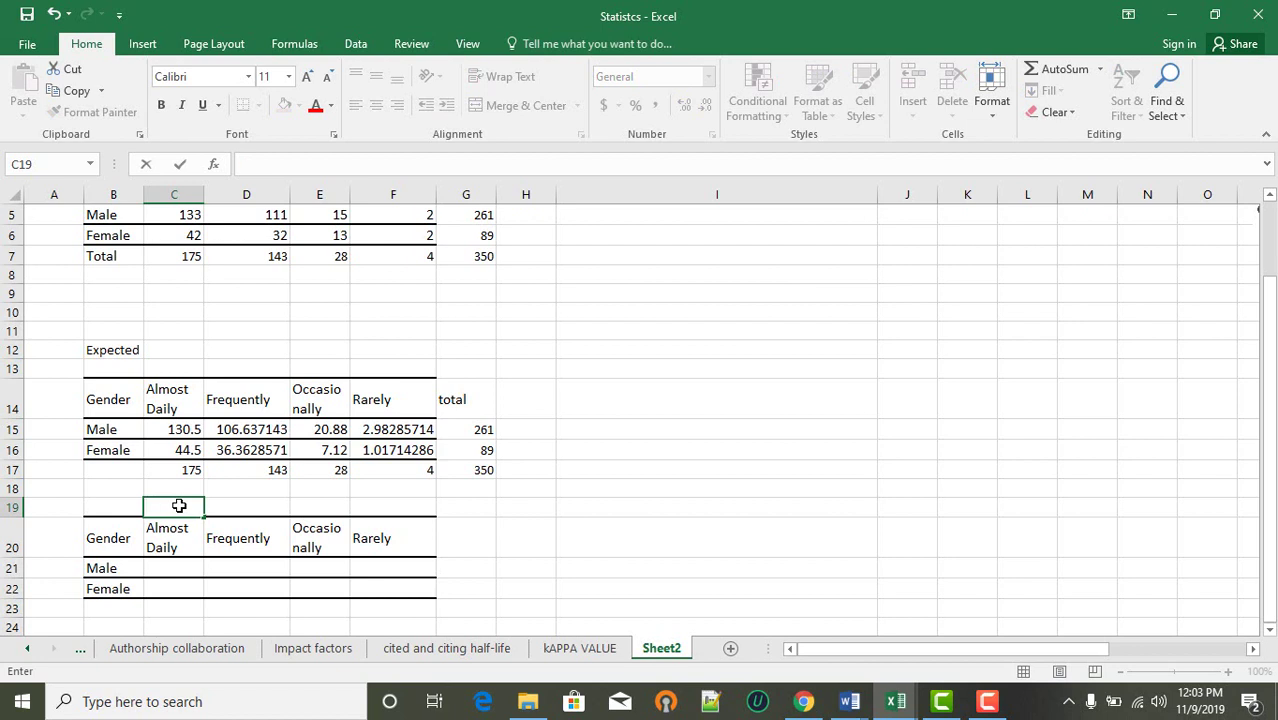
text(observed)
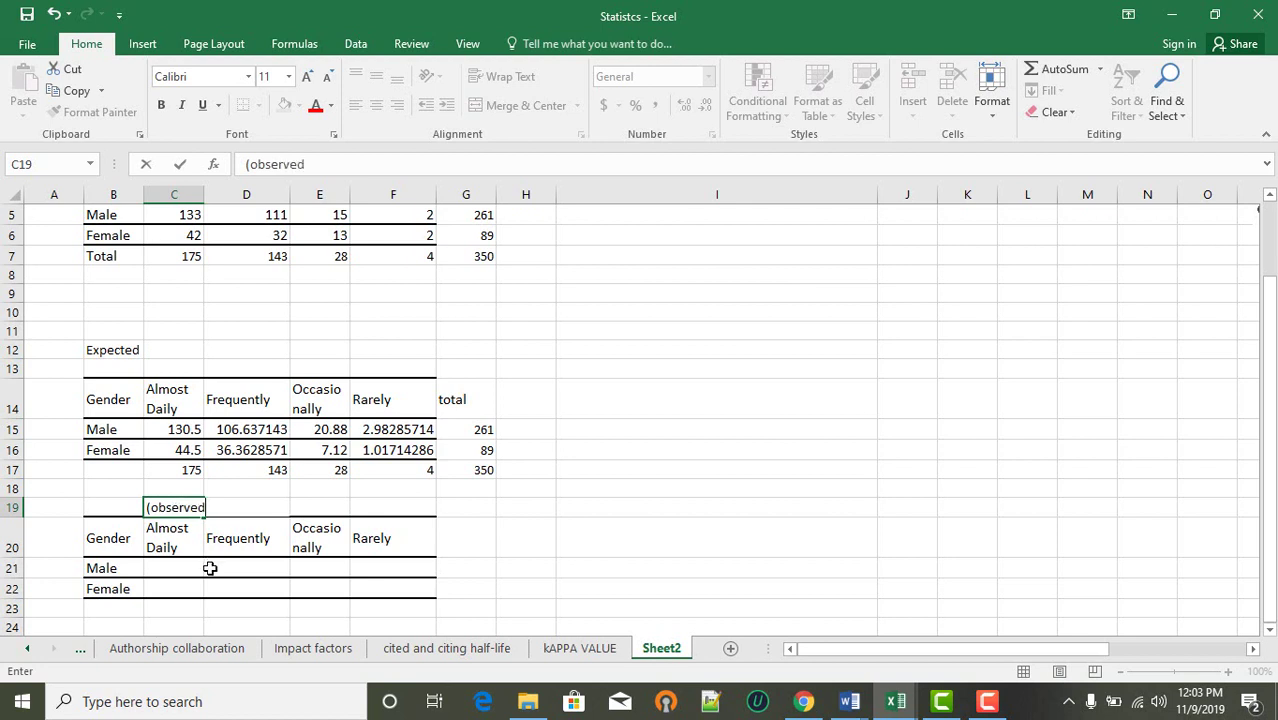
text(-expected)
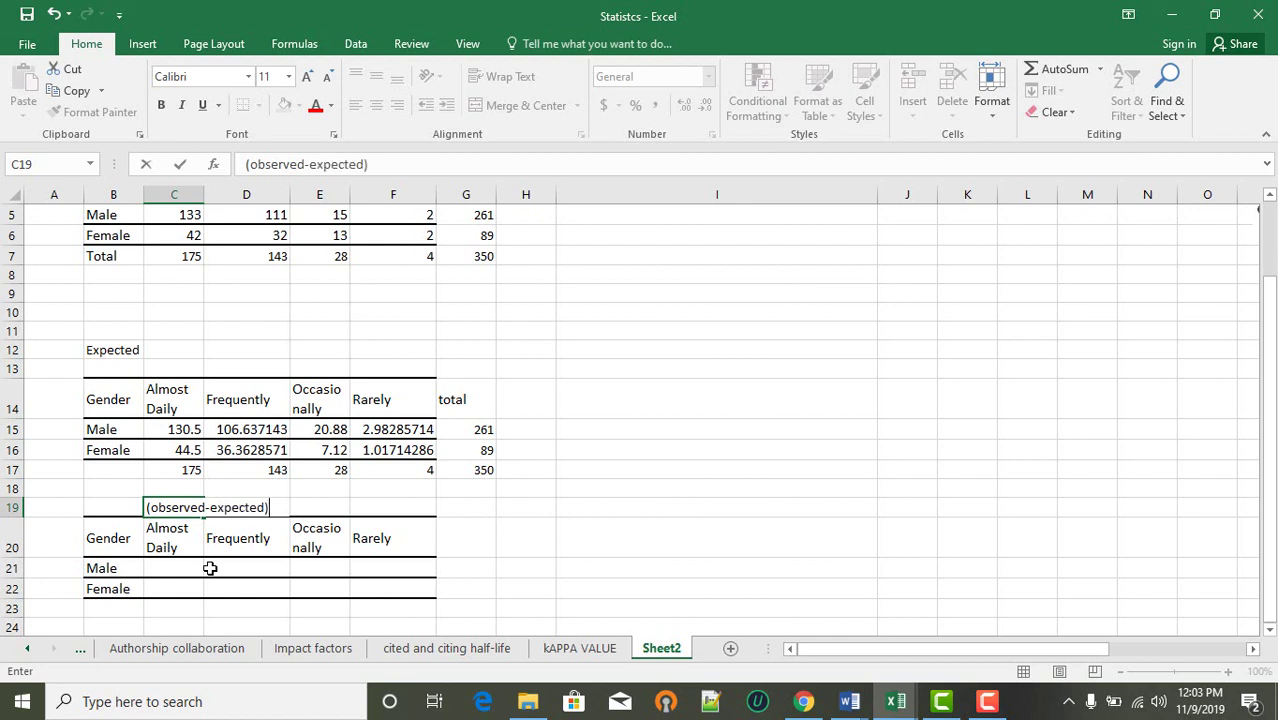
text()^2/expec)
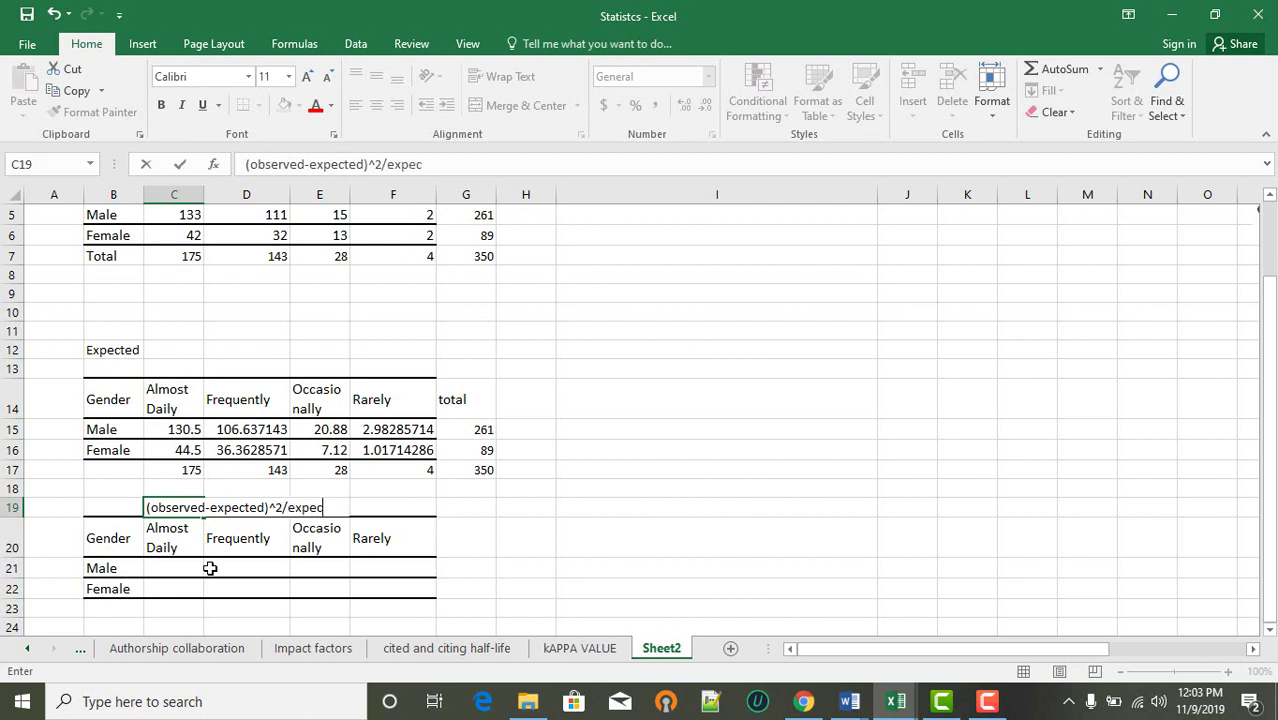
text(ted)
click(630, 512)
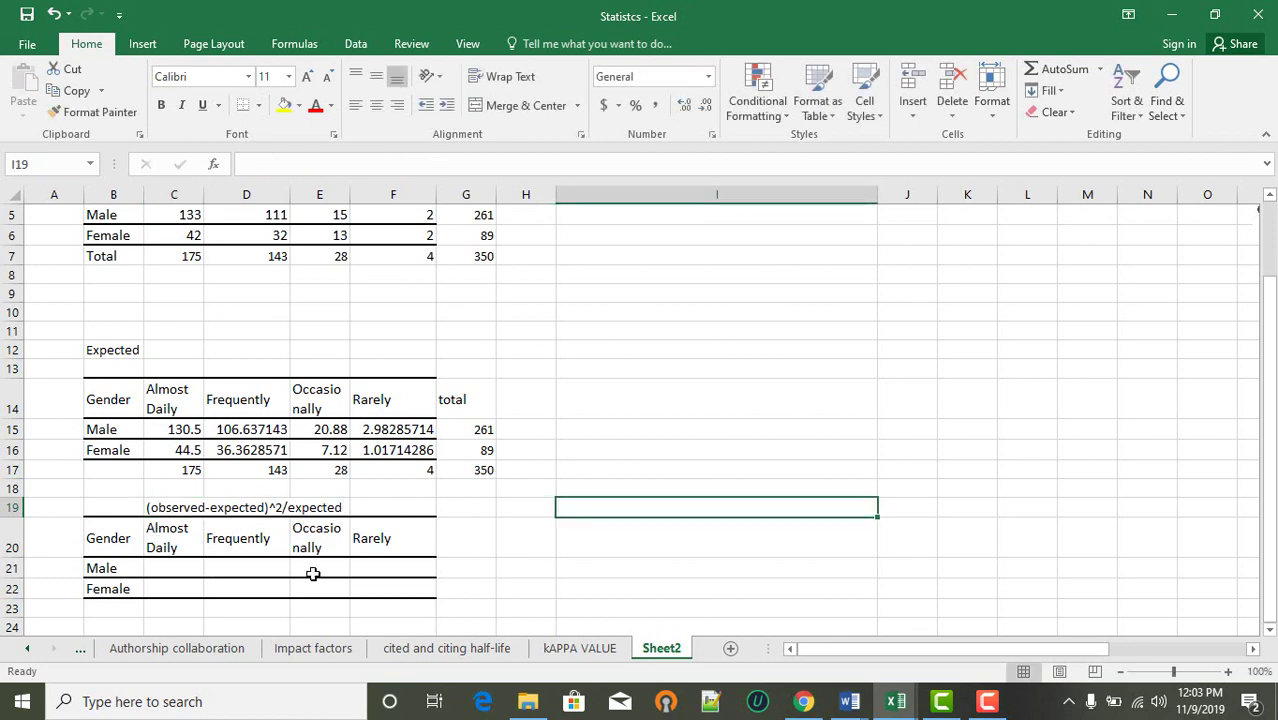
Step: Enter the formula =(C5-C15)^2/C15 in C21 for Male, Almost Daily
scroll(313, 573, up, 1)
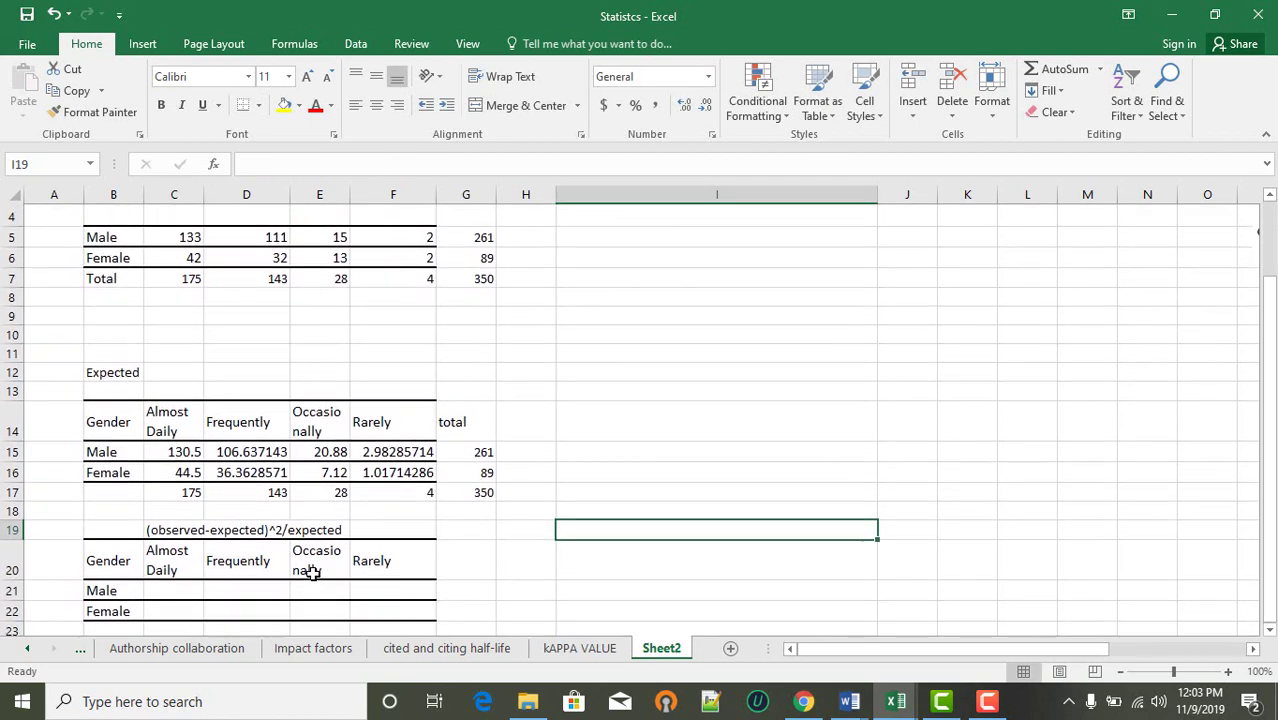
scroll(313, 573, down, 1)
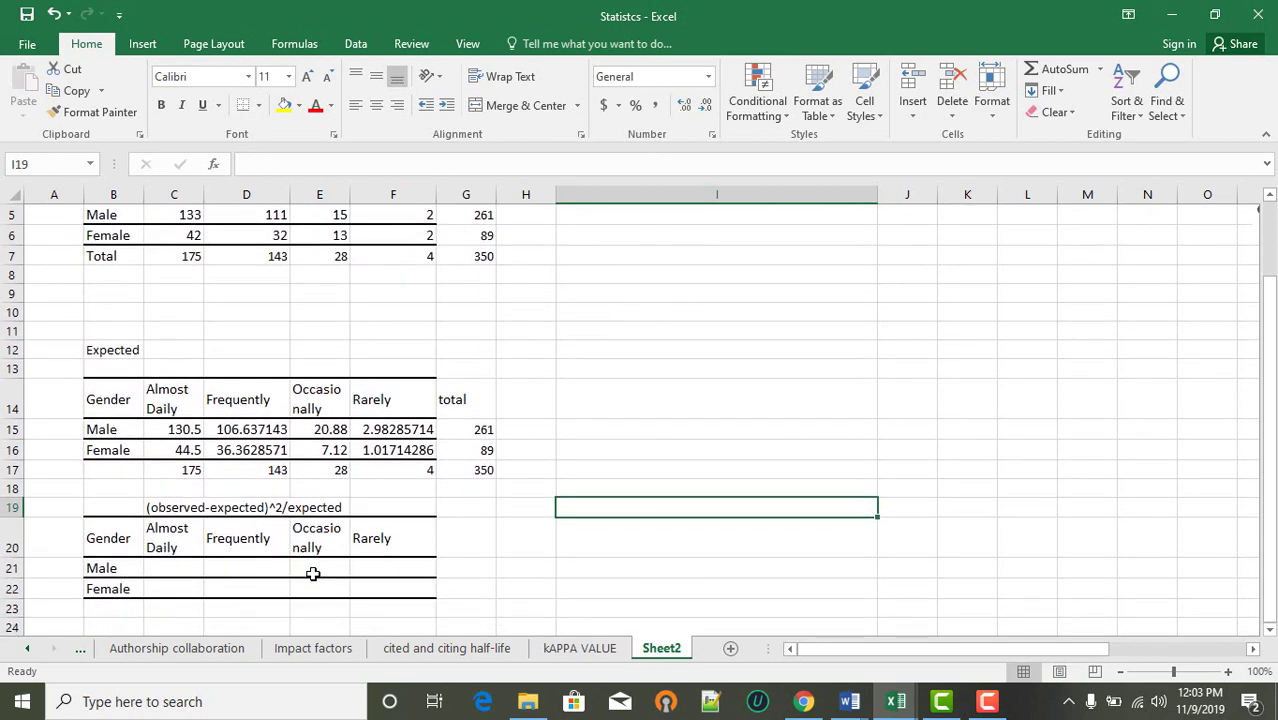
click(166, 572)
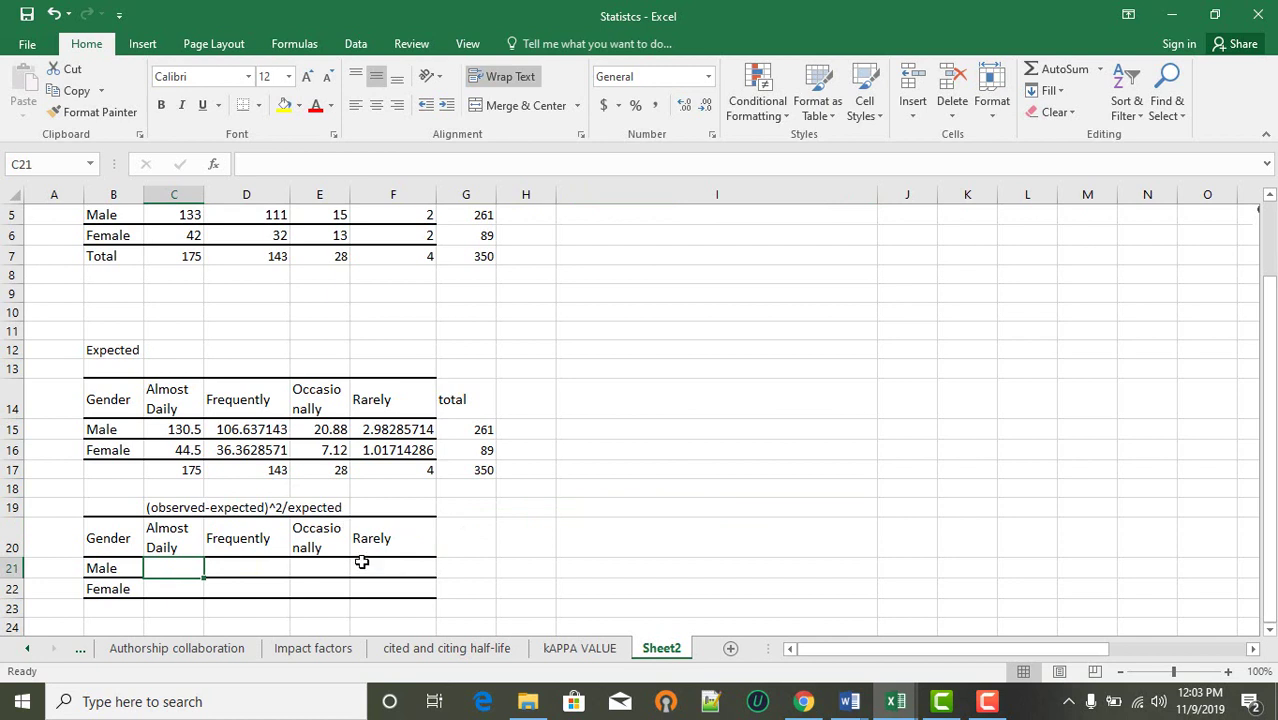
text(=()
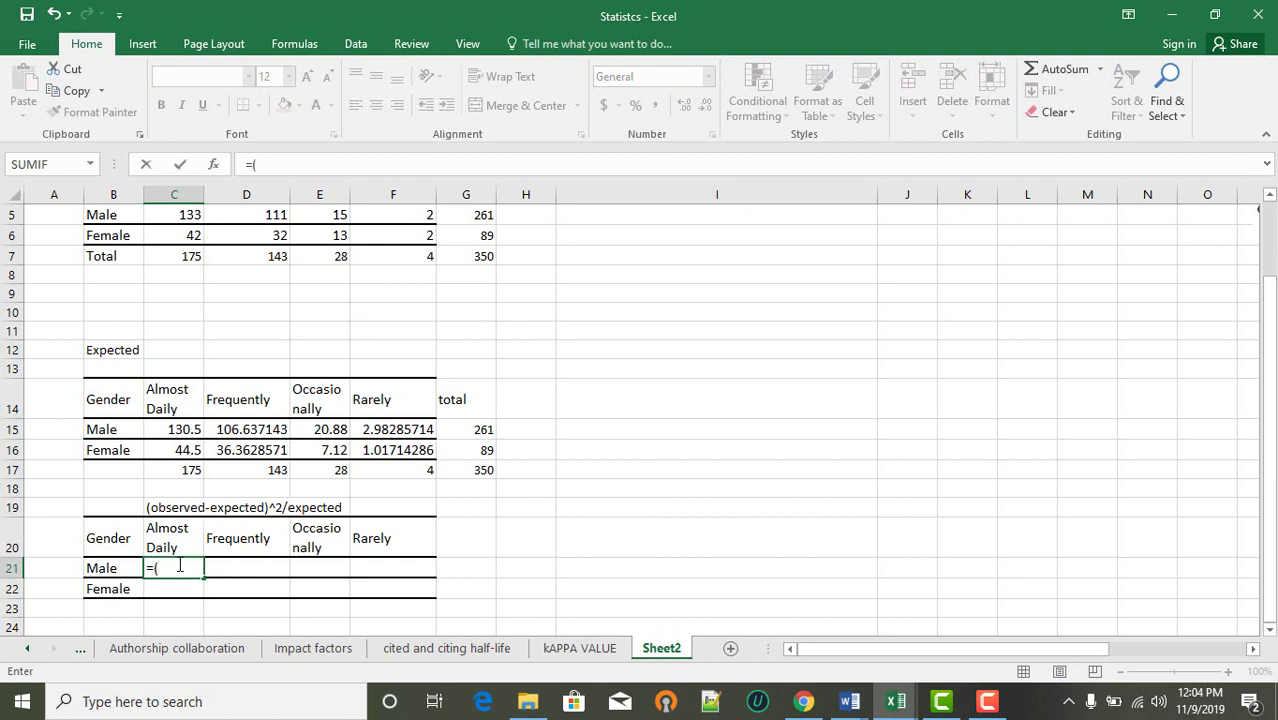
scroll(241, 395, up, 1)
scroll(241, 395, down, 1)
click(180, 216)
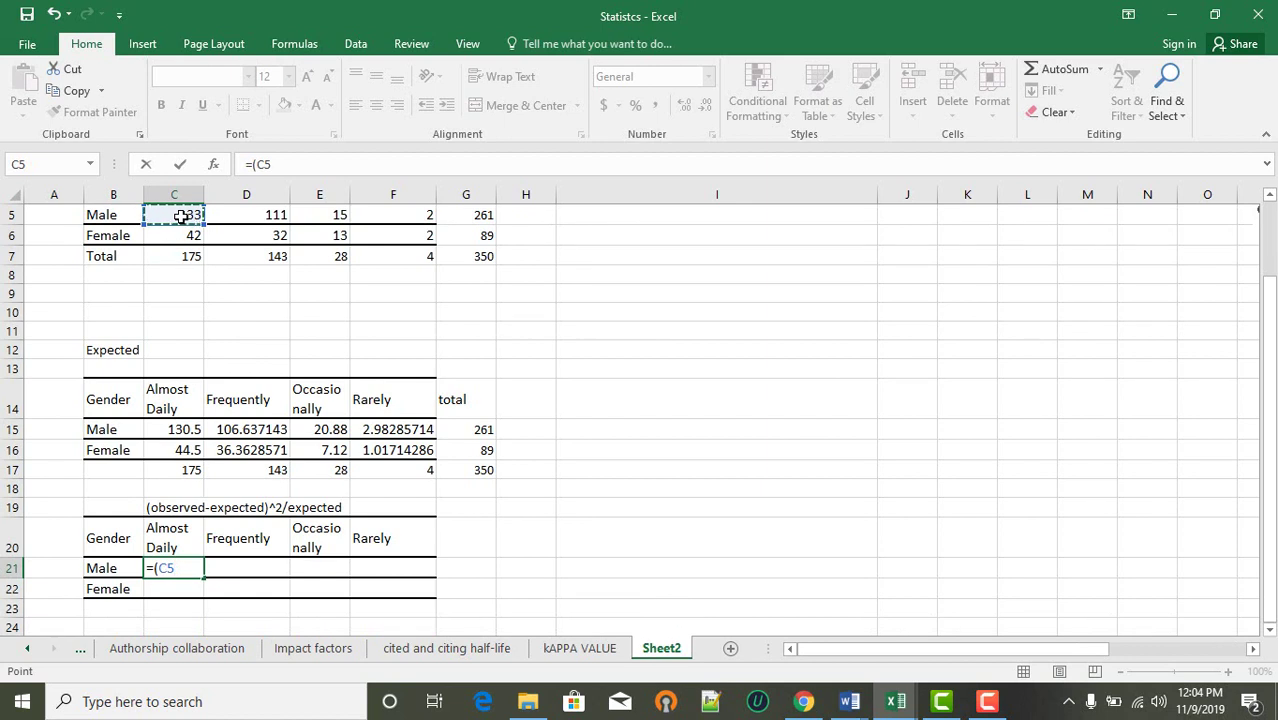
text(-)
click(177, 432)
text())
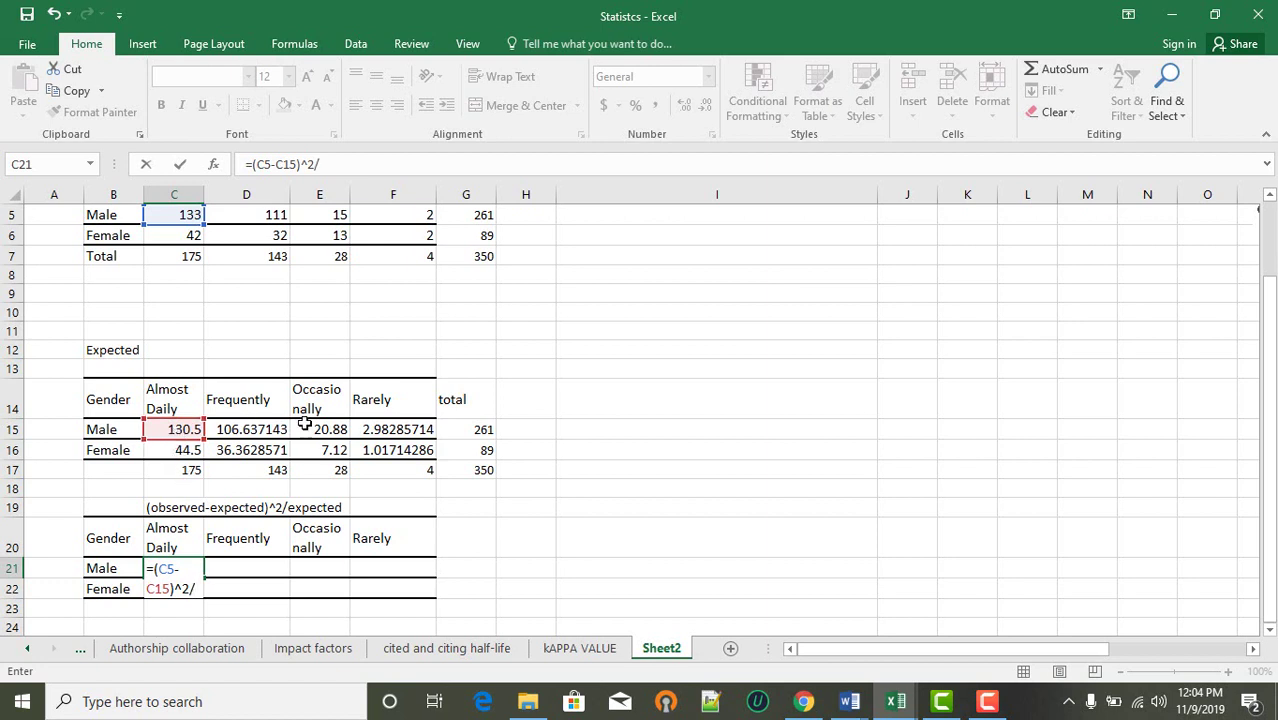
text(^2/)
click(186, 431)
key(Return)
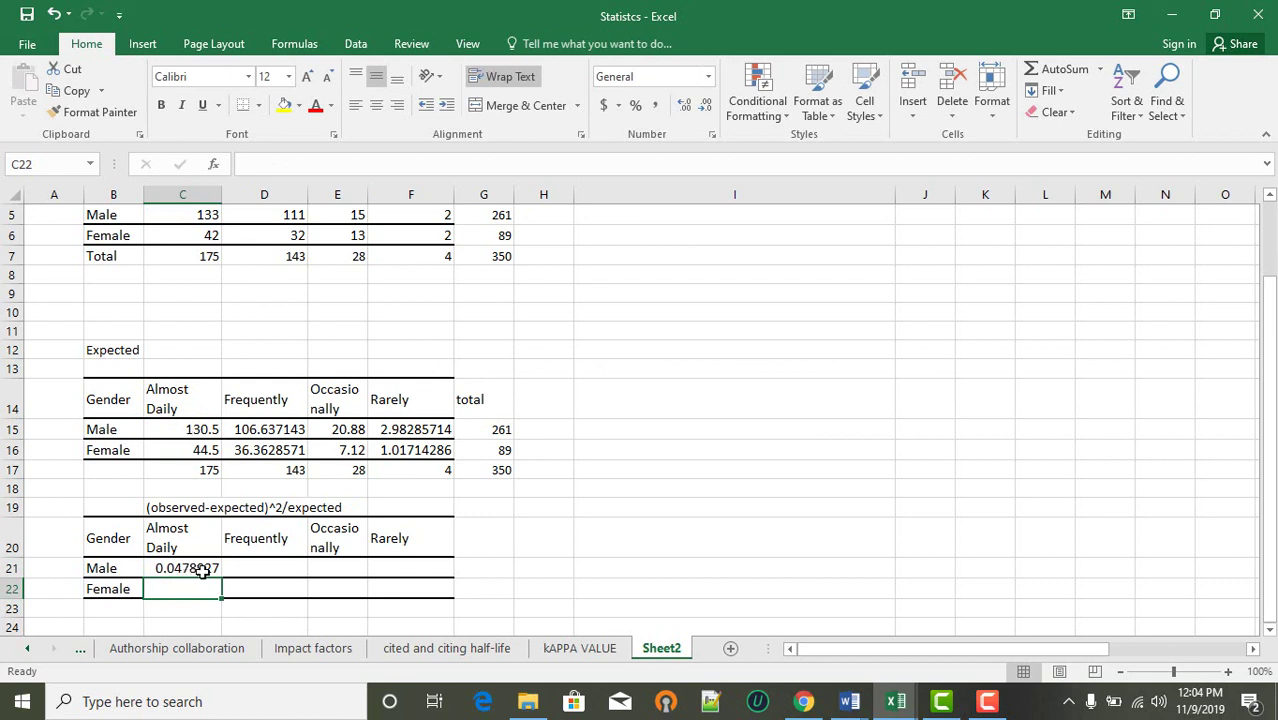
Step: Enter the formula =(D5-D15)^2/D15 in D21 for Male, Frequently
click(248, 569)
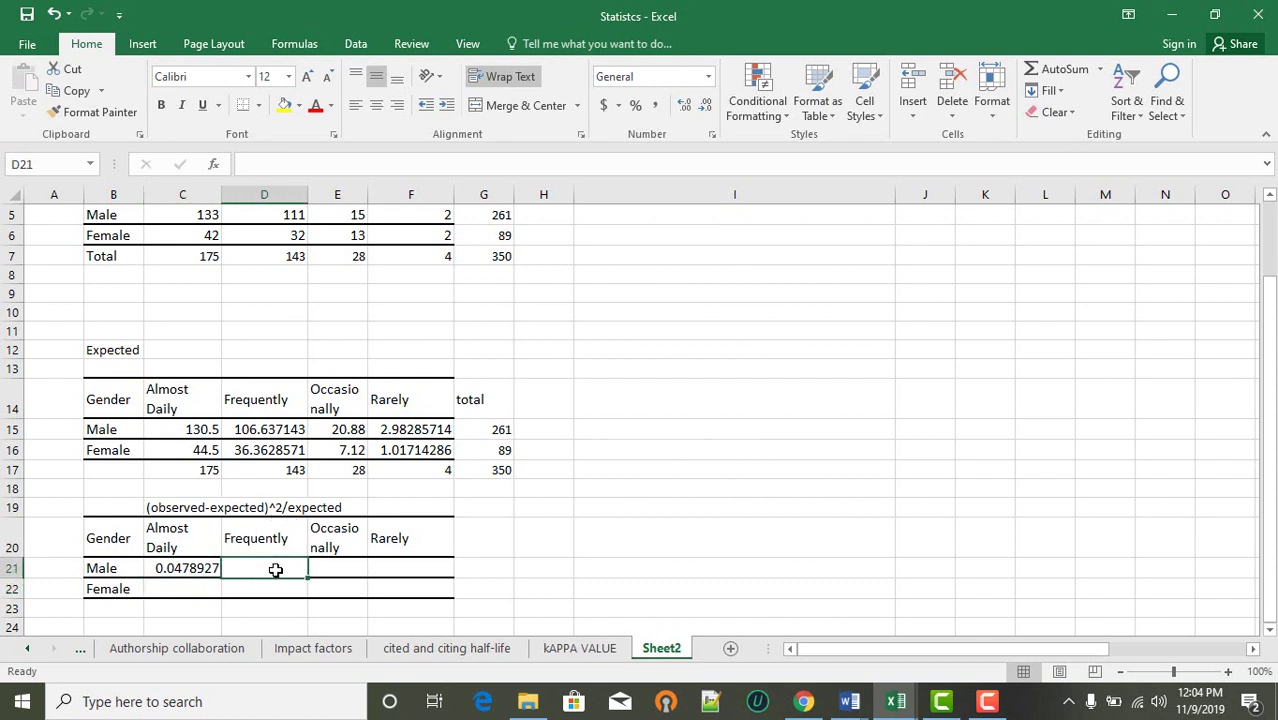
text(=)
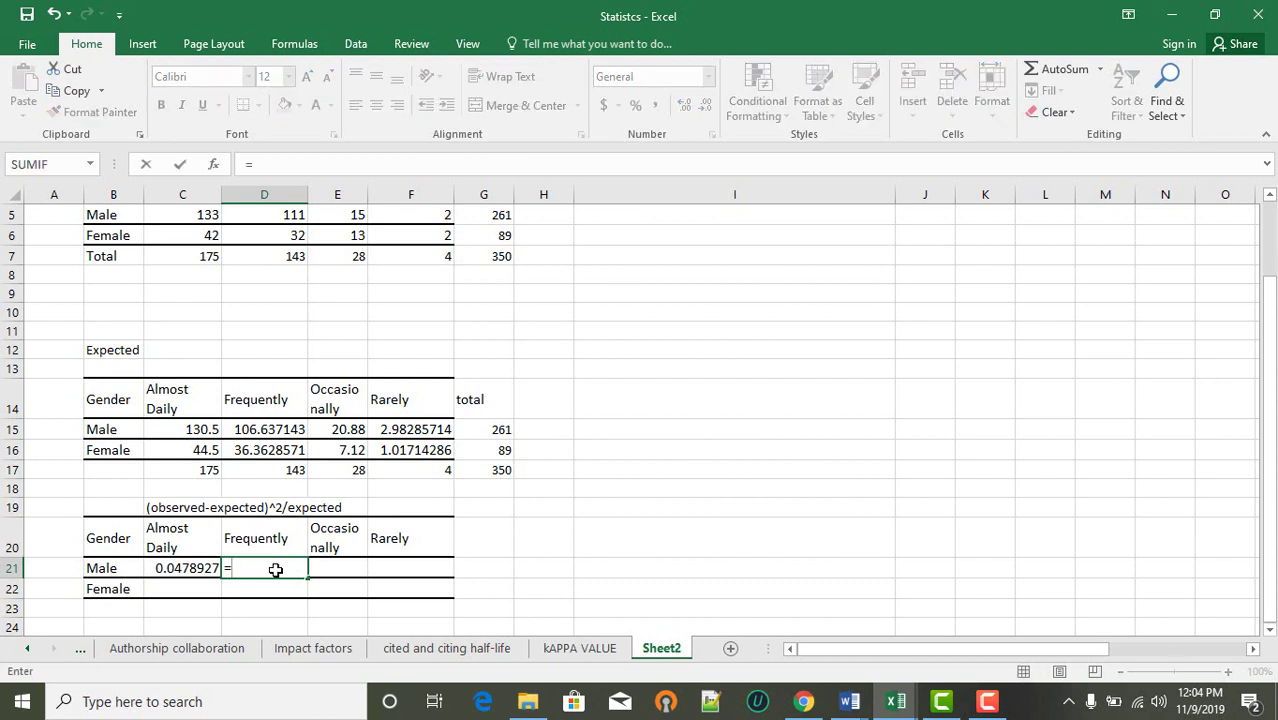
text(()
click(291, 214)
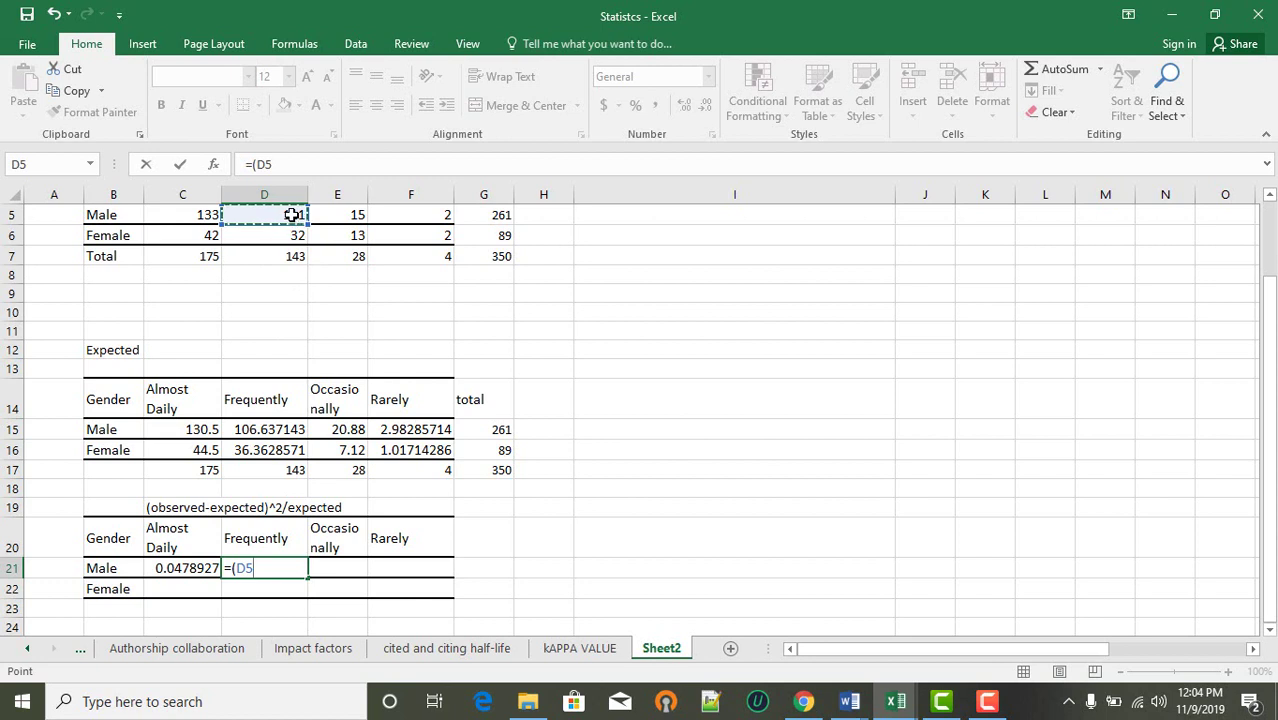
text(-)
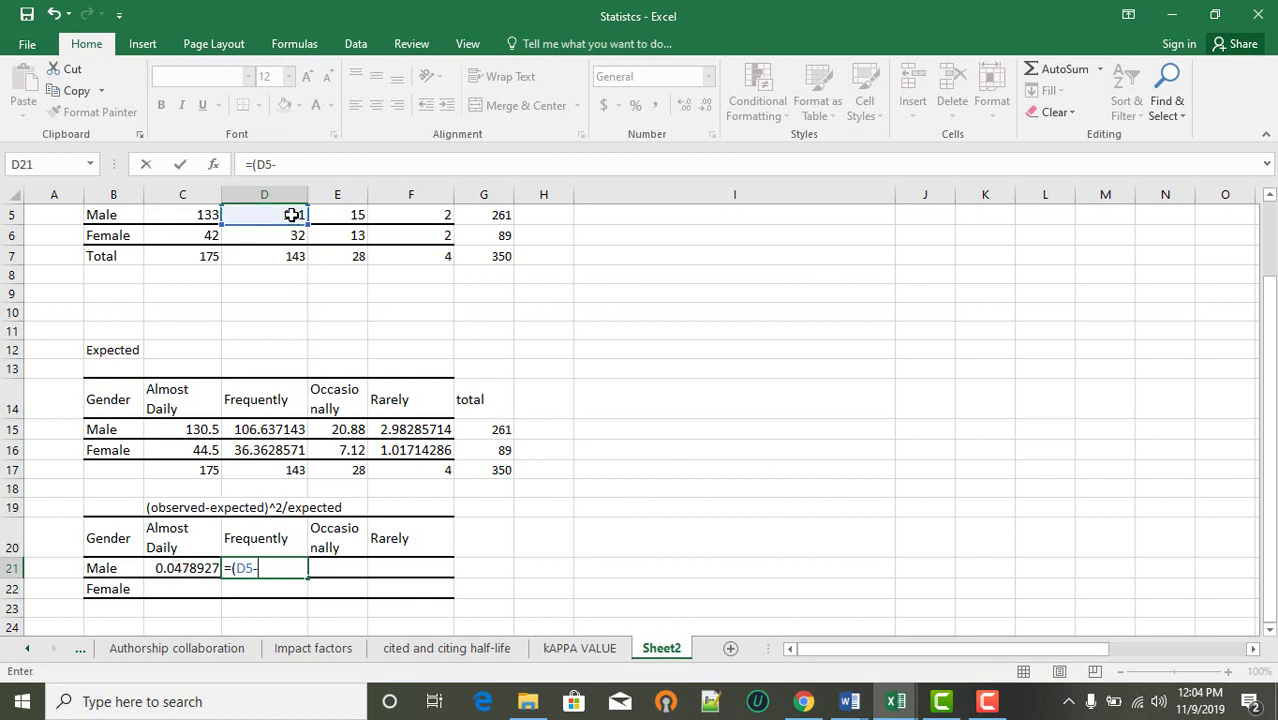
click(268, 429)
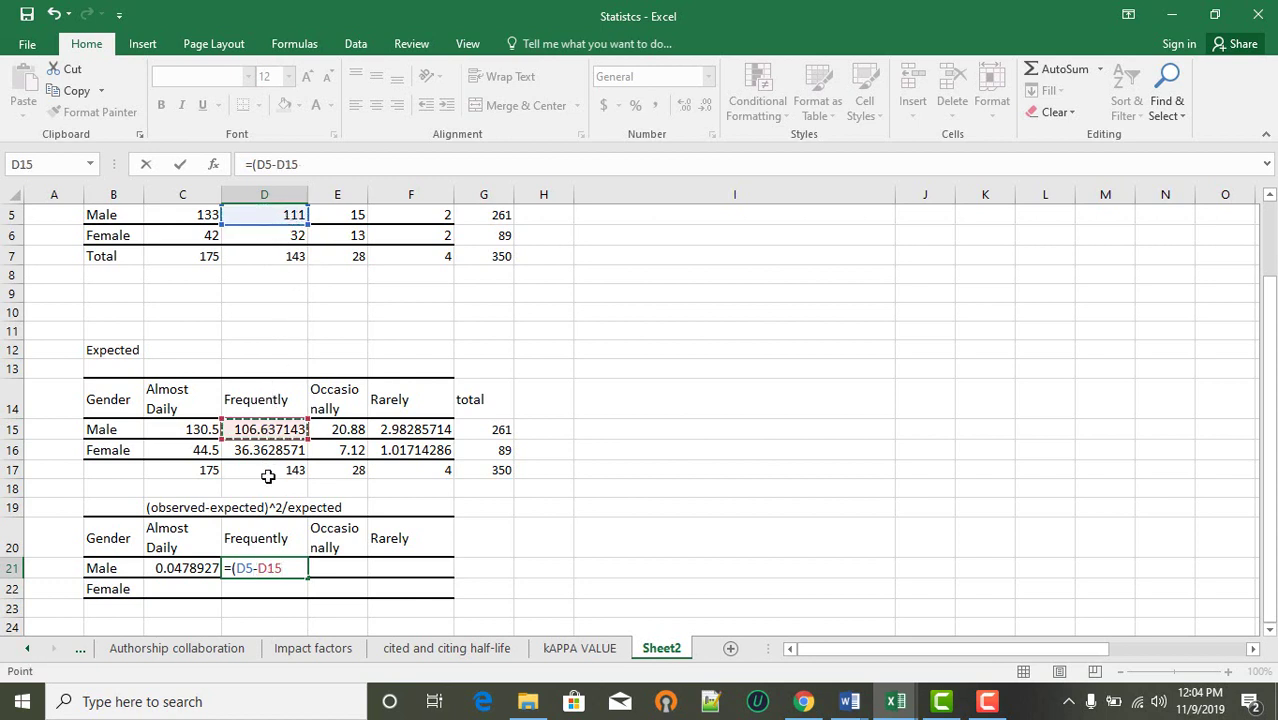
text())
text(^2/)
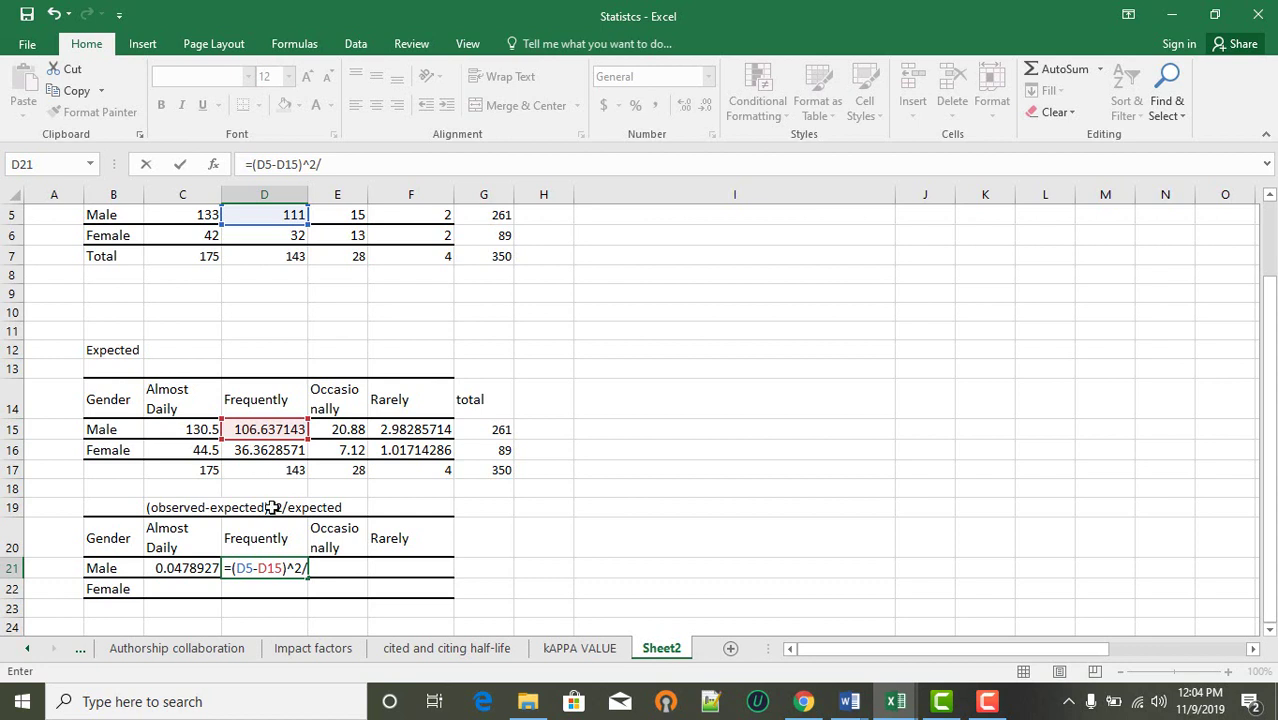
click(282, 429)
key(Return)
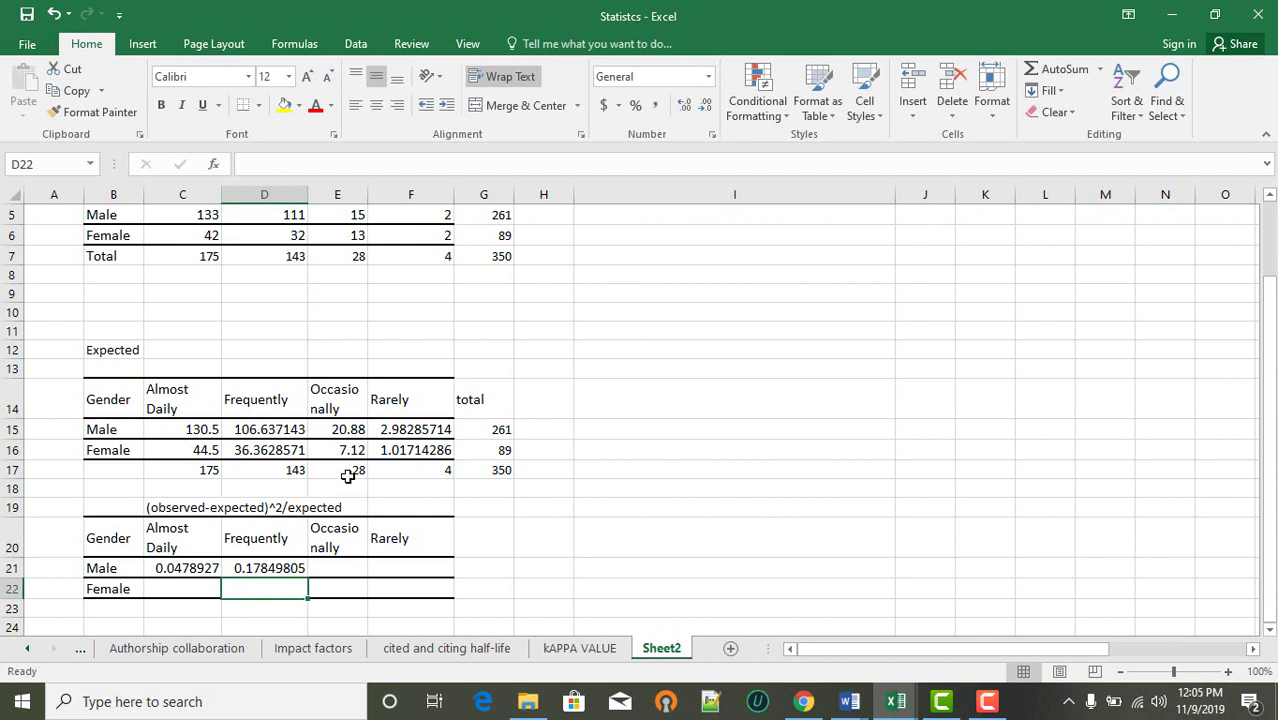
Step: Begin a formula with an opening parenthesis in E21 for Male, Occasionally
click(334, 568)
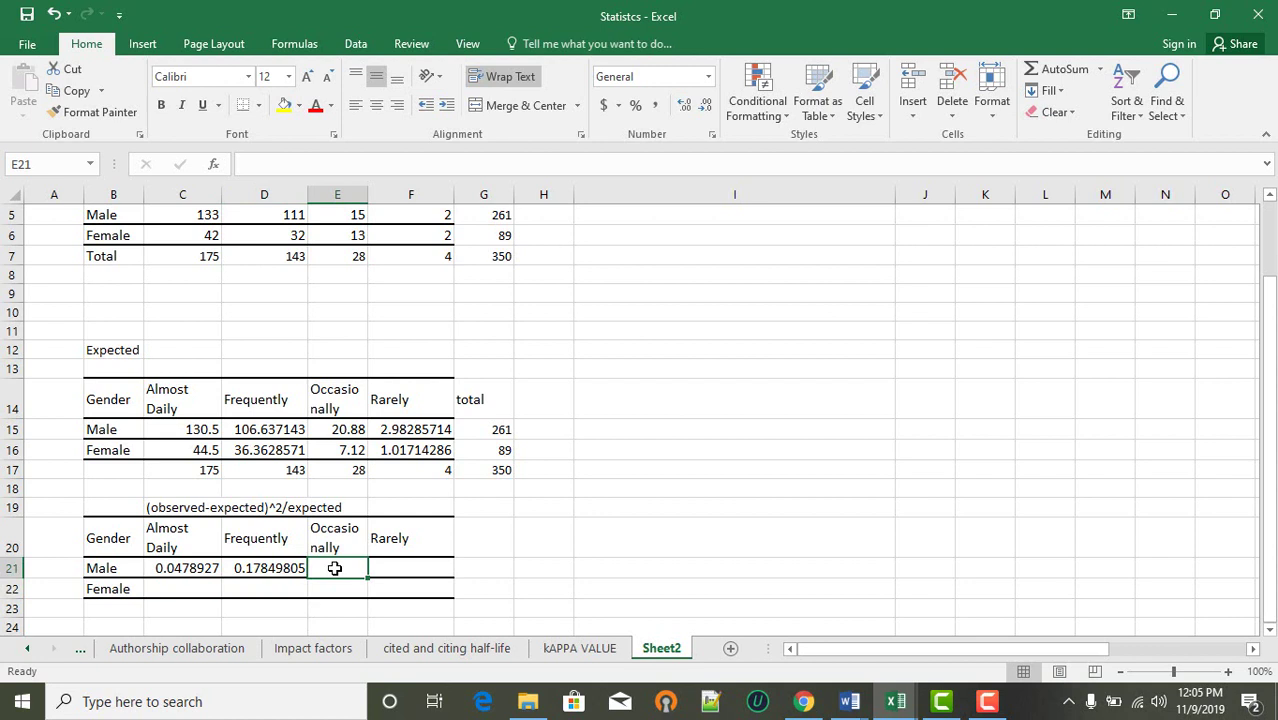
text(=()
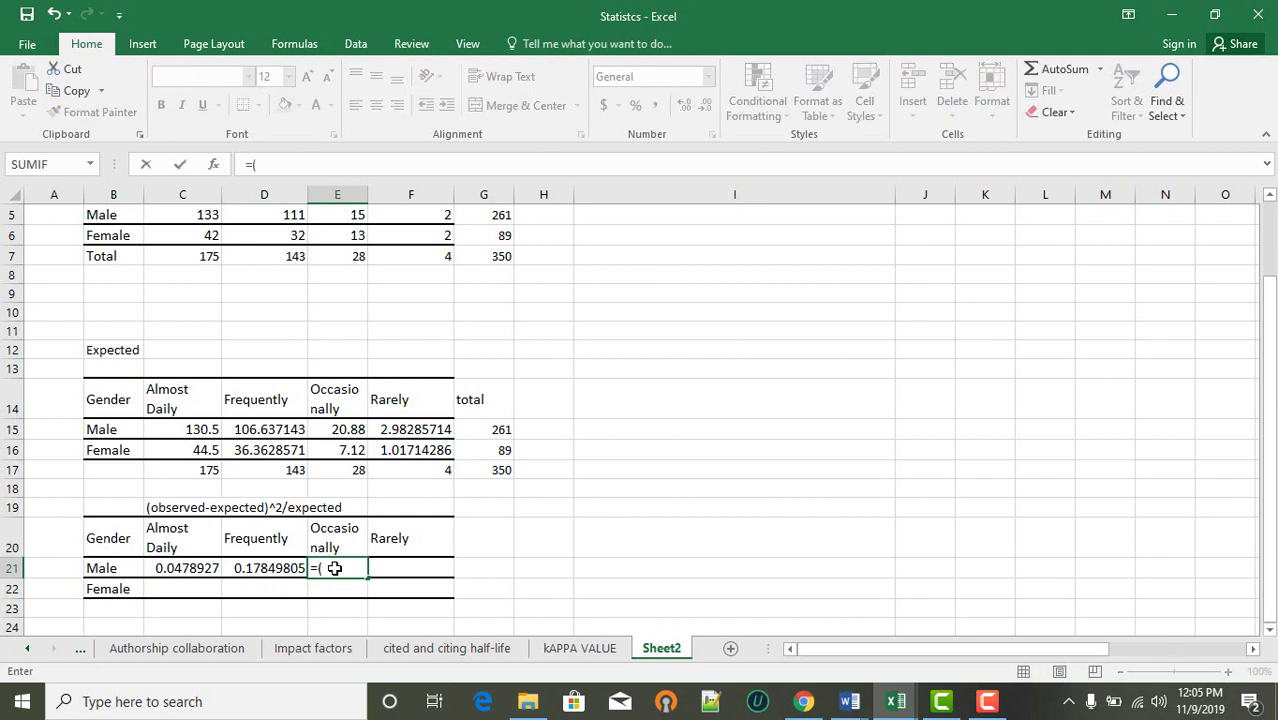
click(356, 215)
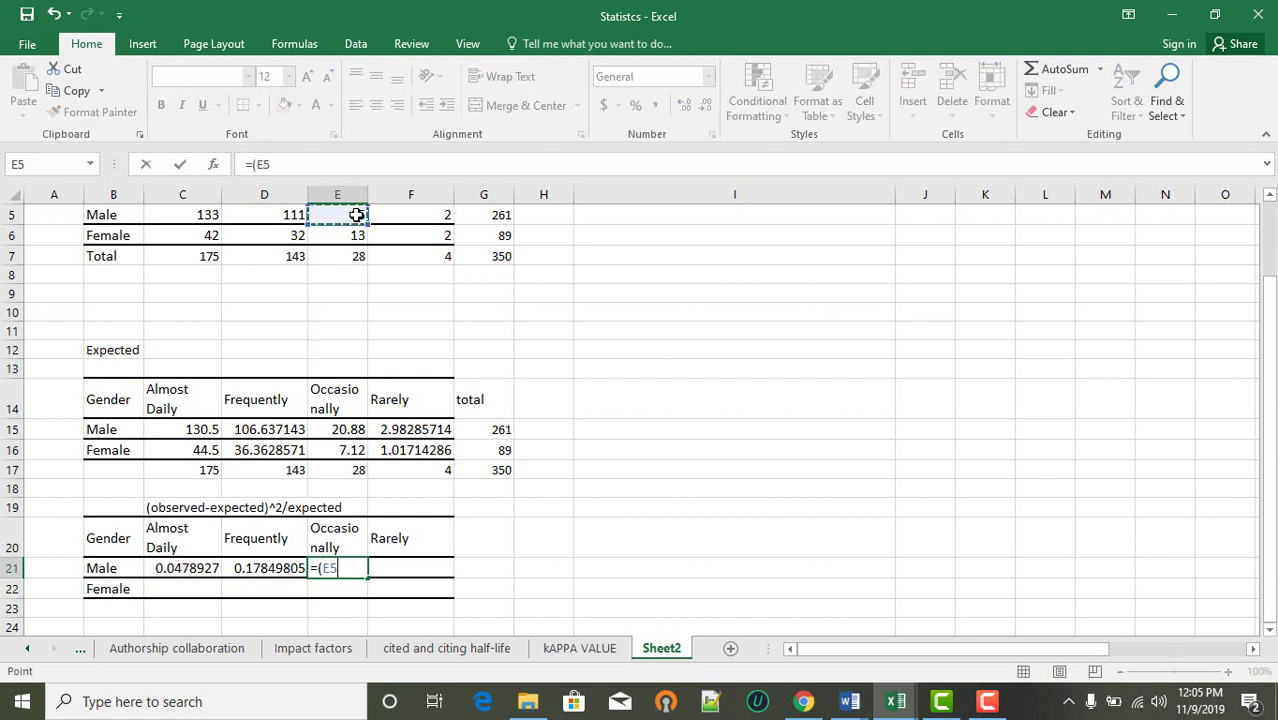
text(-)
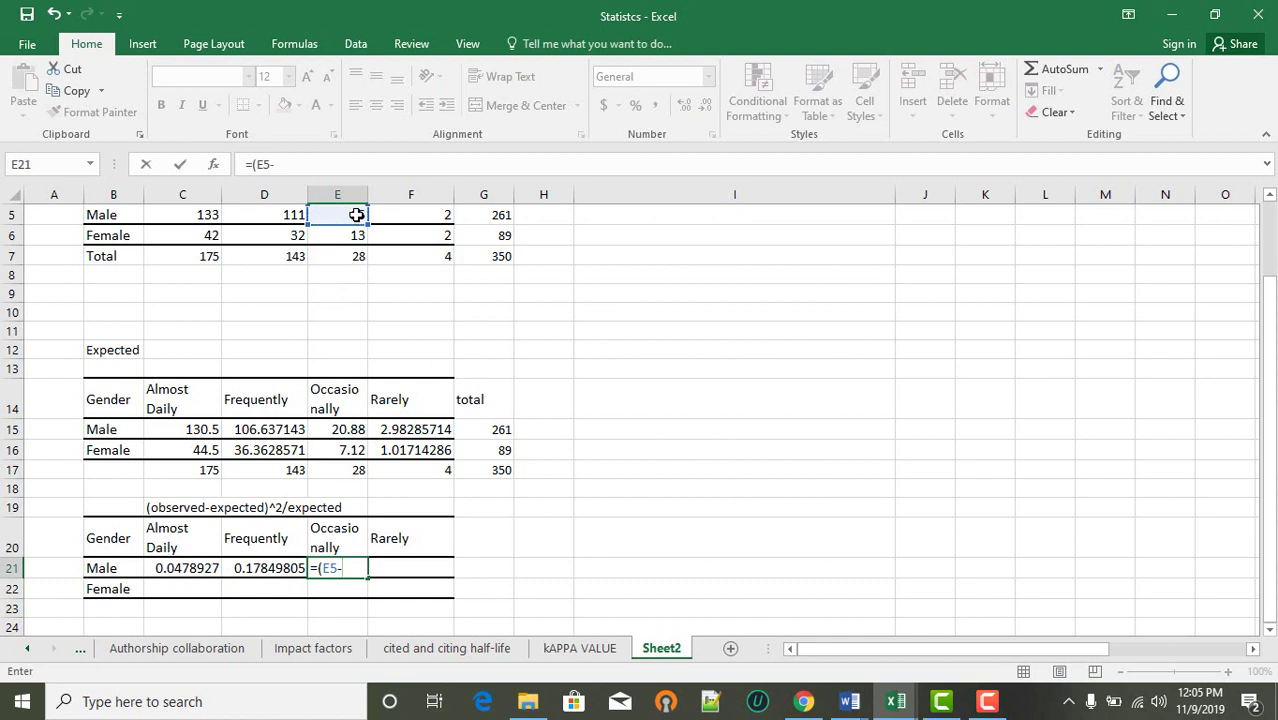
click(343, 429)
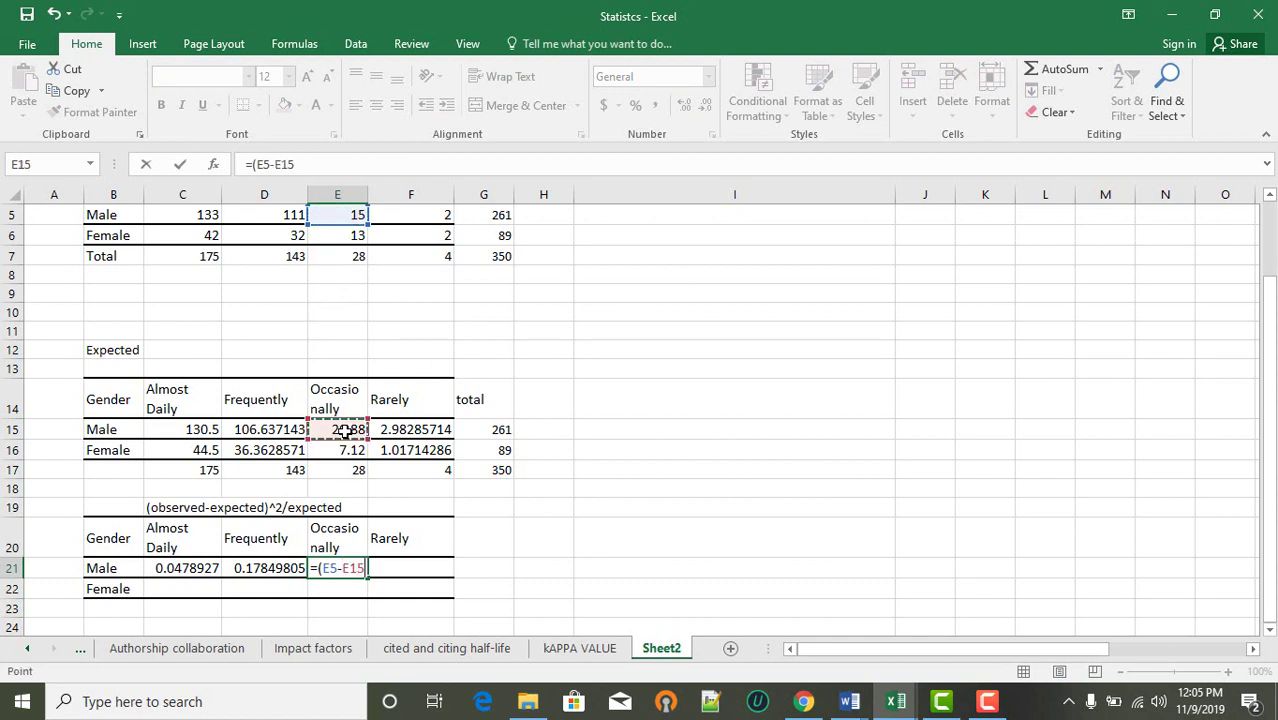
text(0)
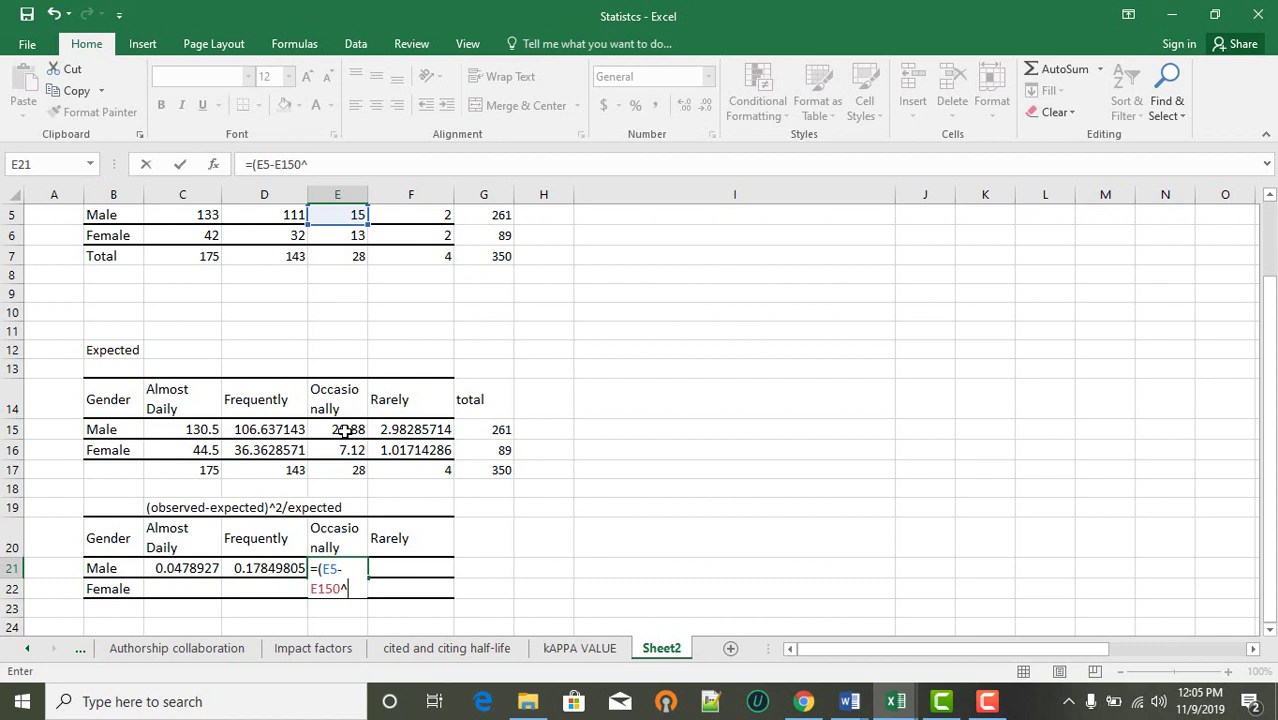
text(^2/)
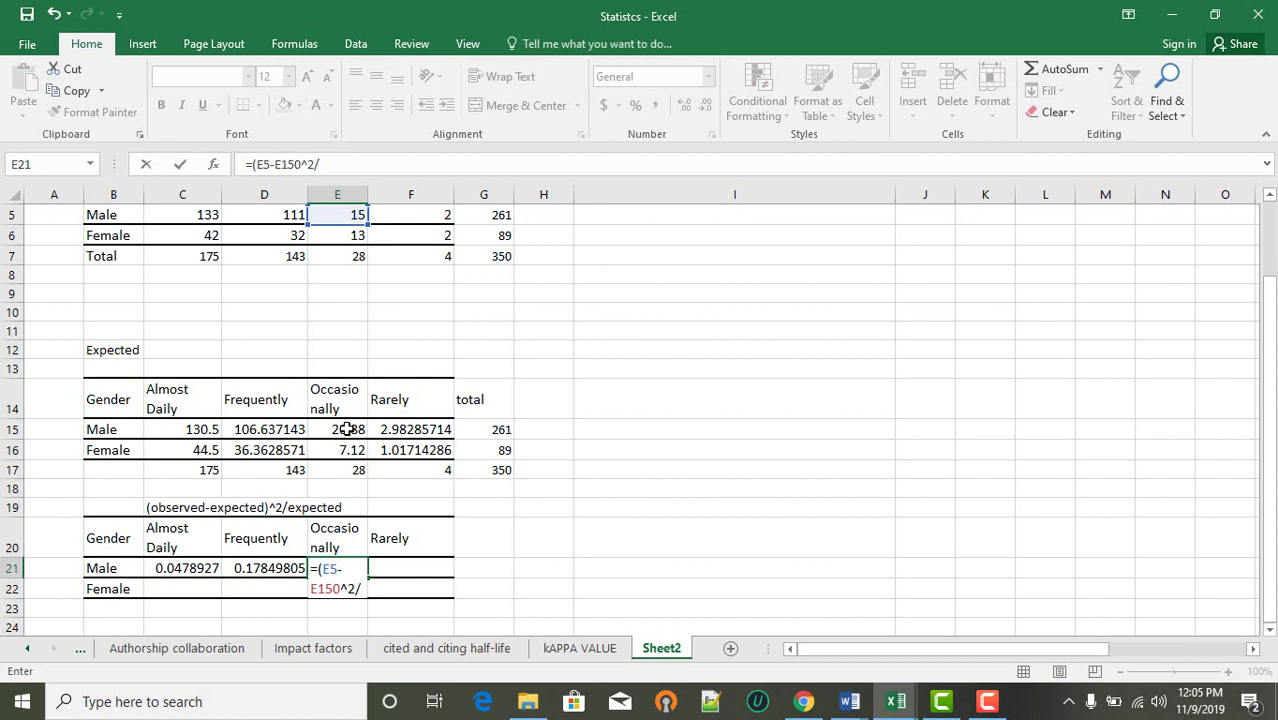
key(BackSpace)
key(BackSpace)
key(BackSpace)
key(BackSpace)
key(BackSpace)
key(BackSpace)
key(BackSpace)
key(BackSpace)
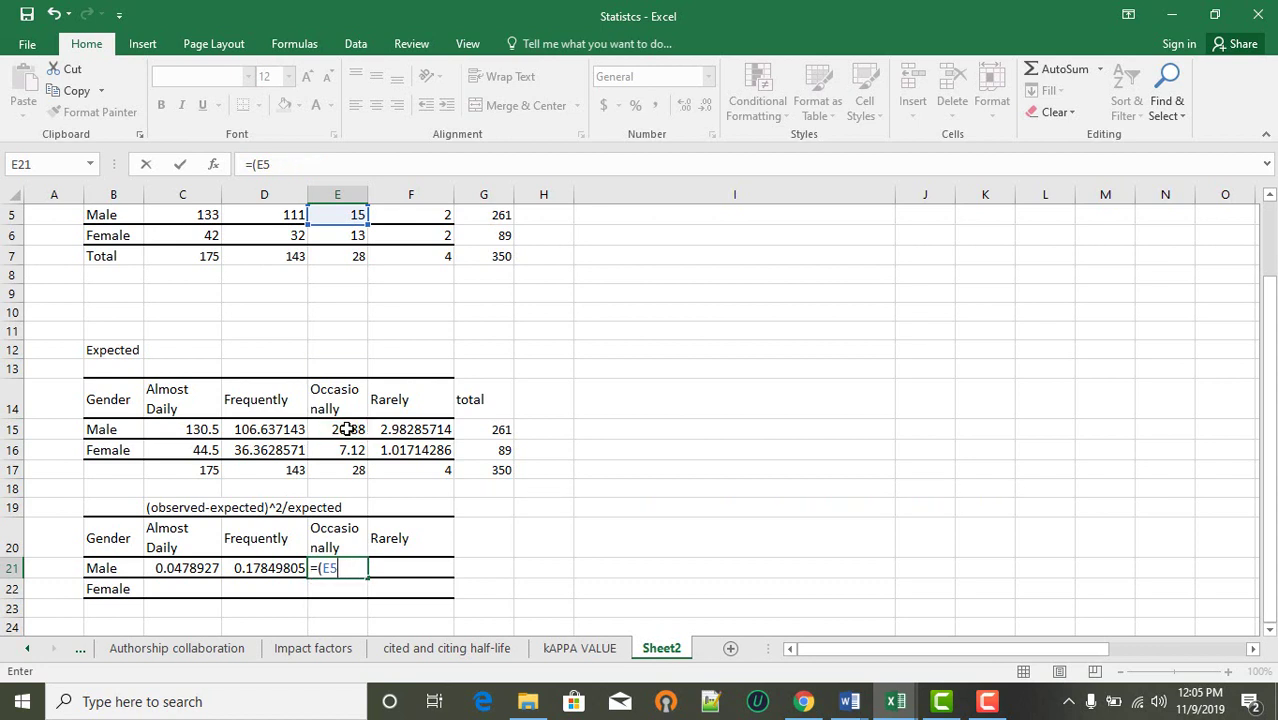
key(BackSpace)
key(BackSpace)
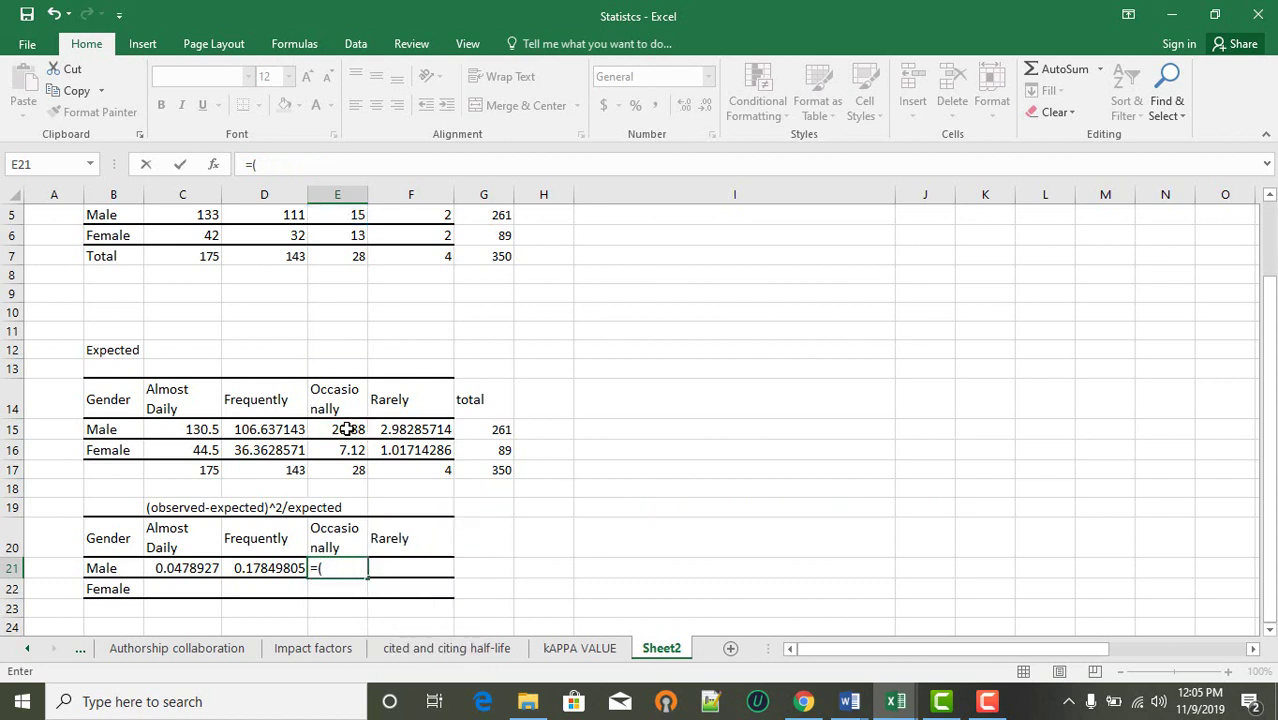
Step: Complete the open formula in E21 as =(E5-E15)^2/E15
click(355, 216)
text(-)
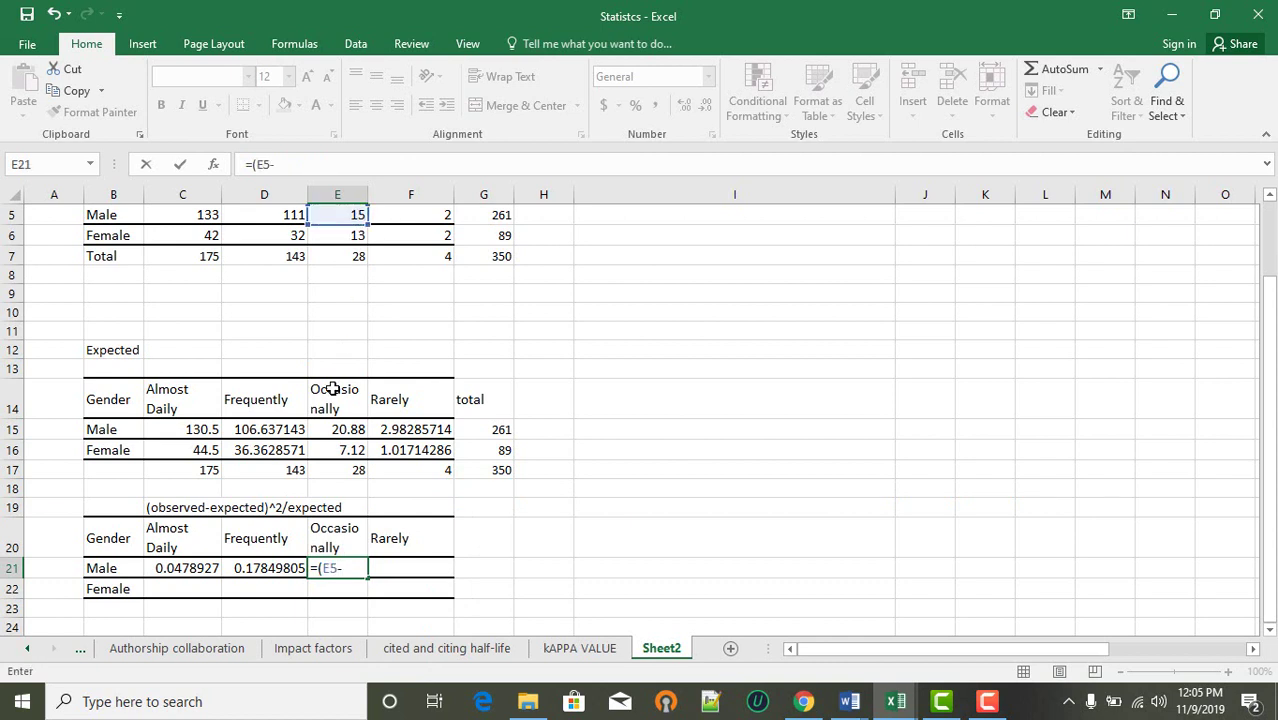
click(343, 432)
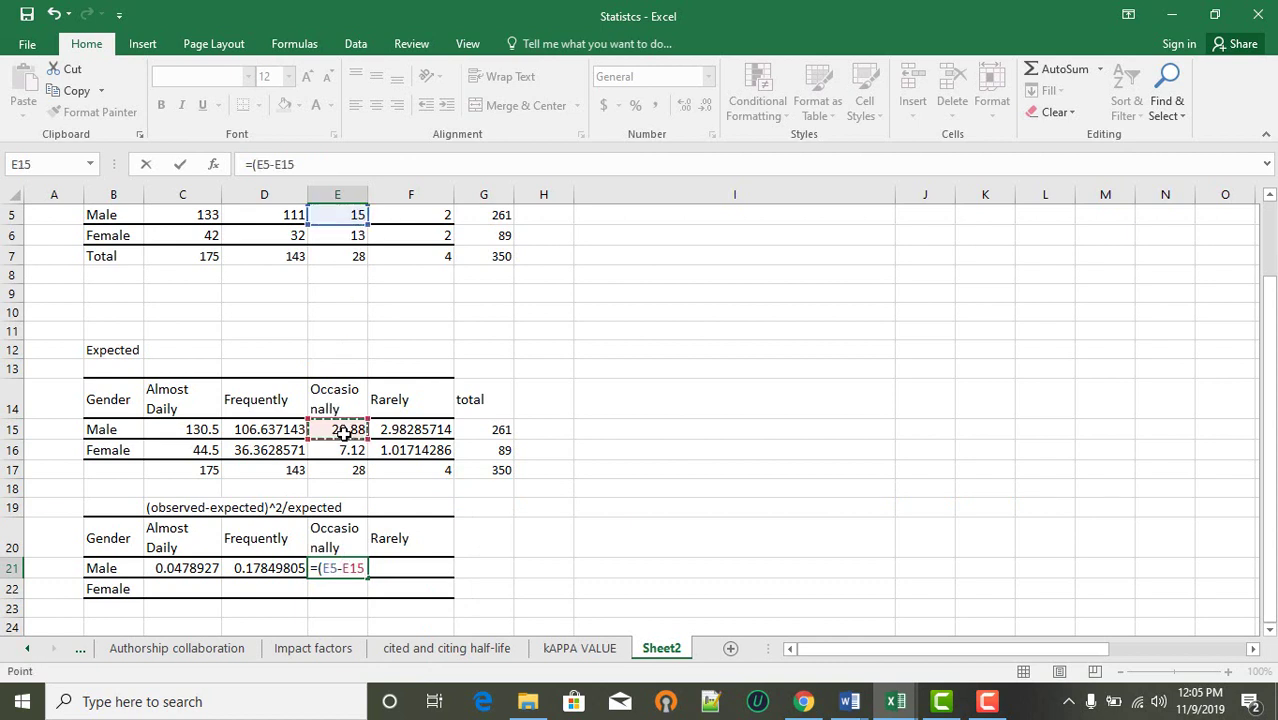
text()^2)
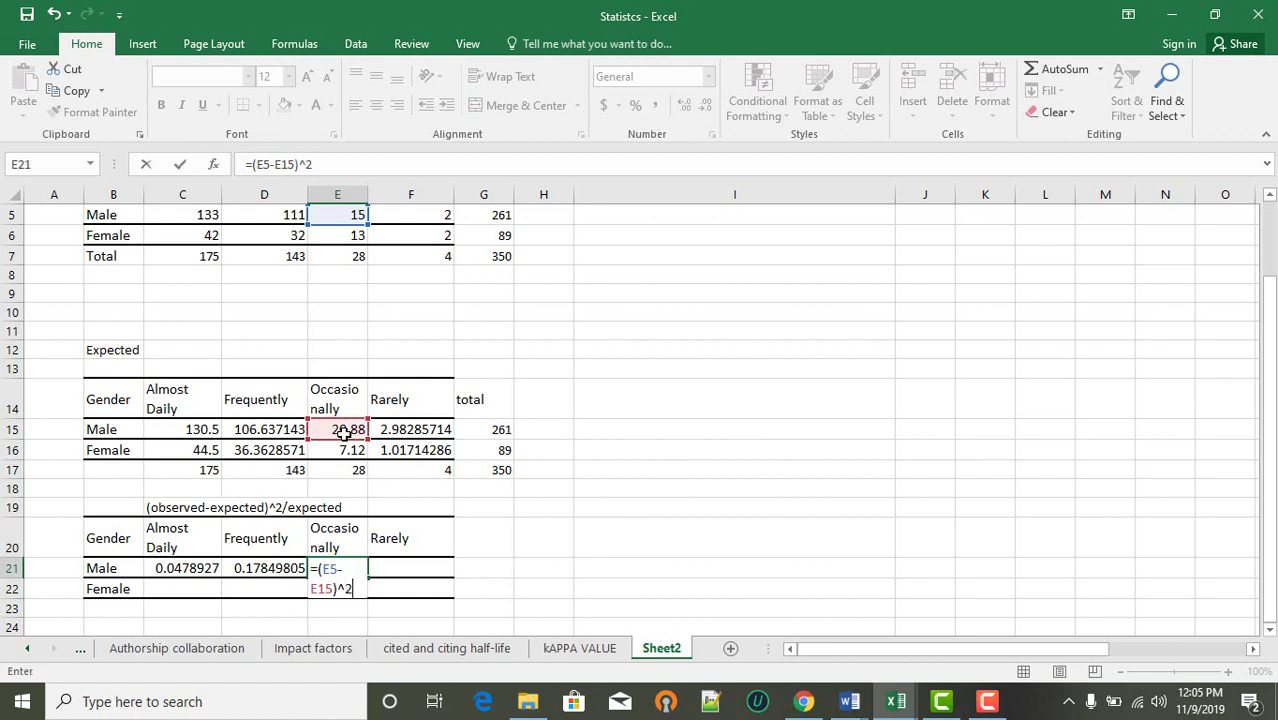
text(/)
click(343, 432)
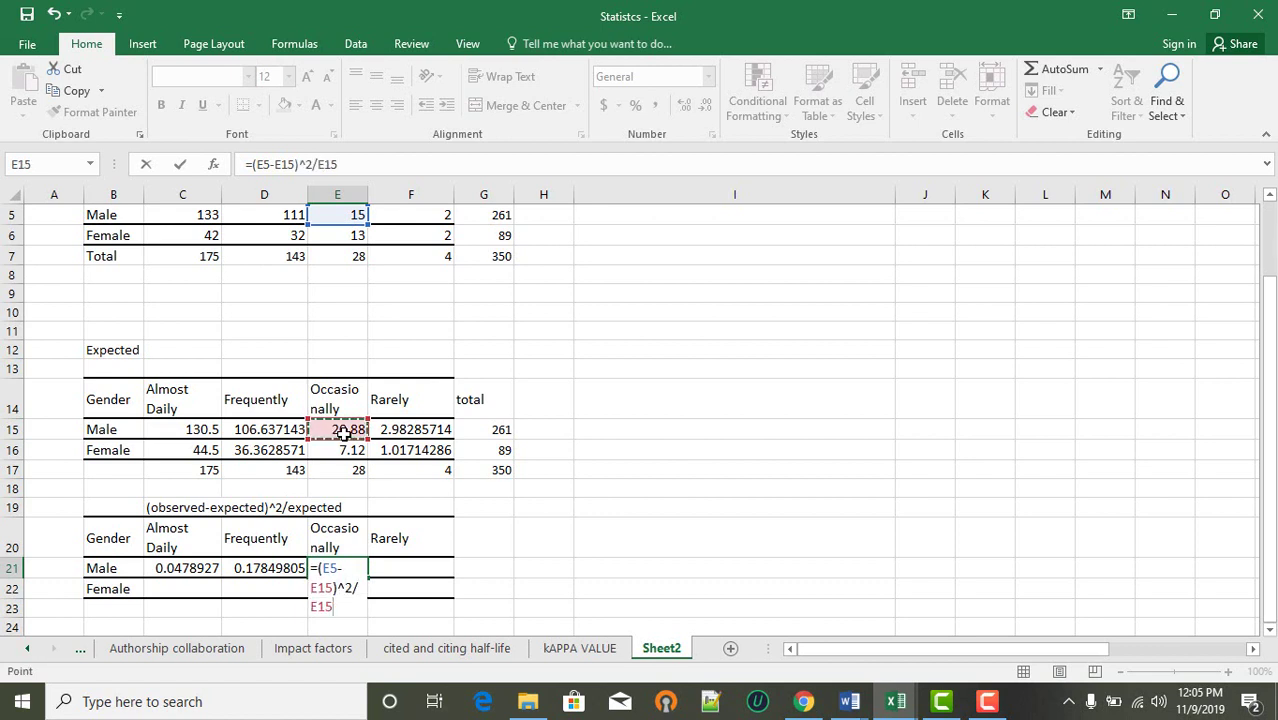
key(Return)
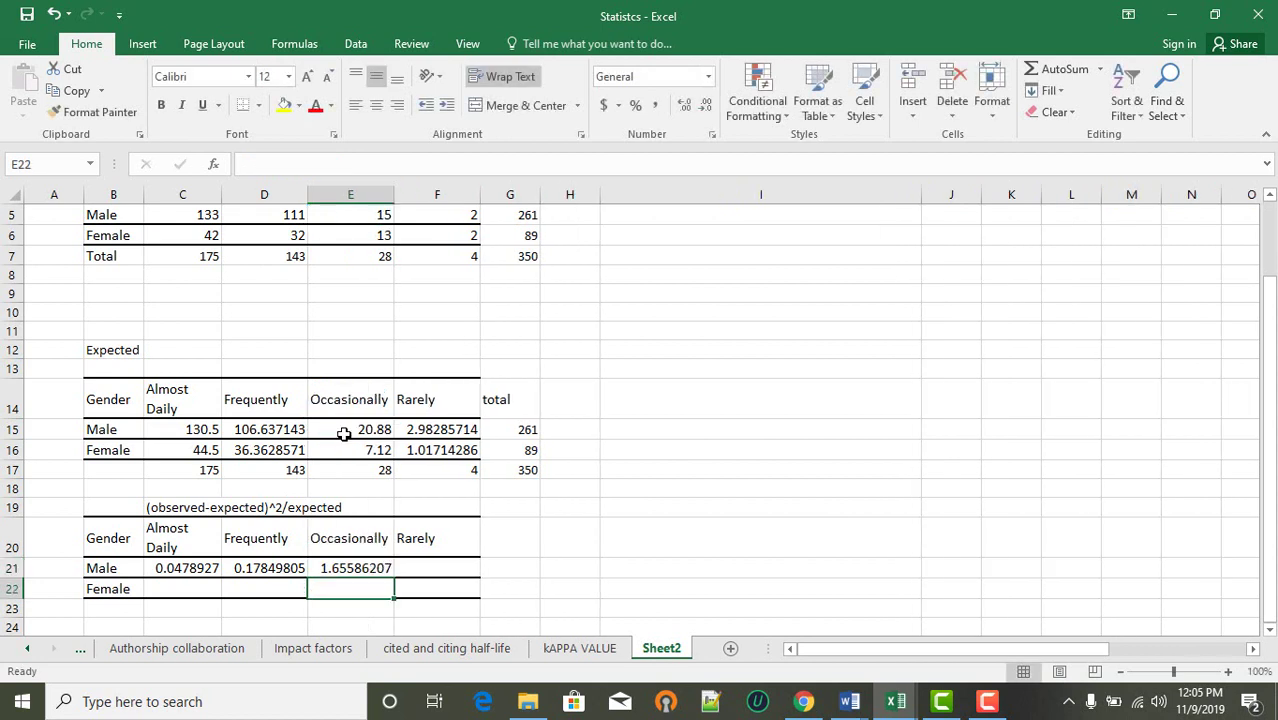
Step: Enter the formula =(F5-F15)^2/F15 in F21 for Male, Rarely
click(422, 566)
text(=()
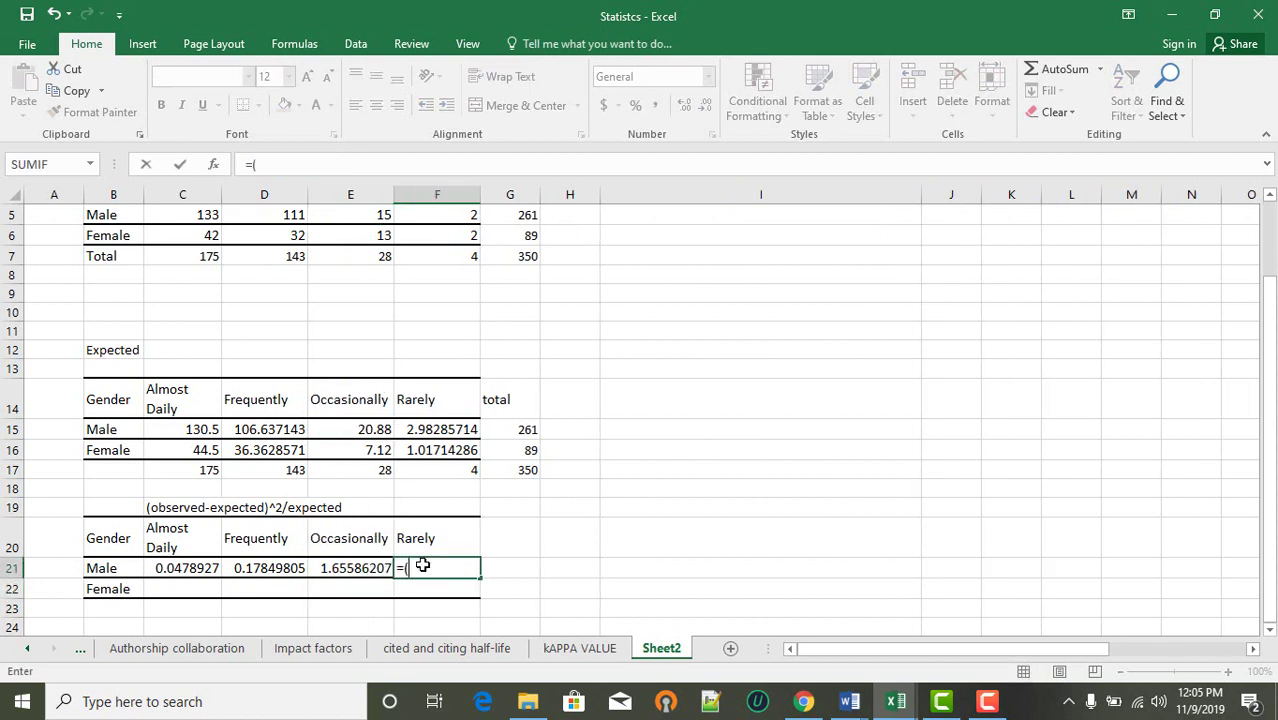
click(440, 219)
text(-)
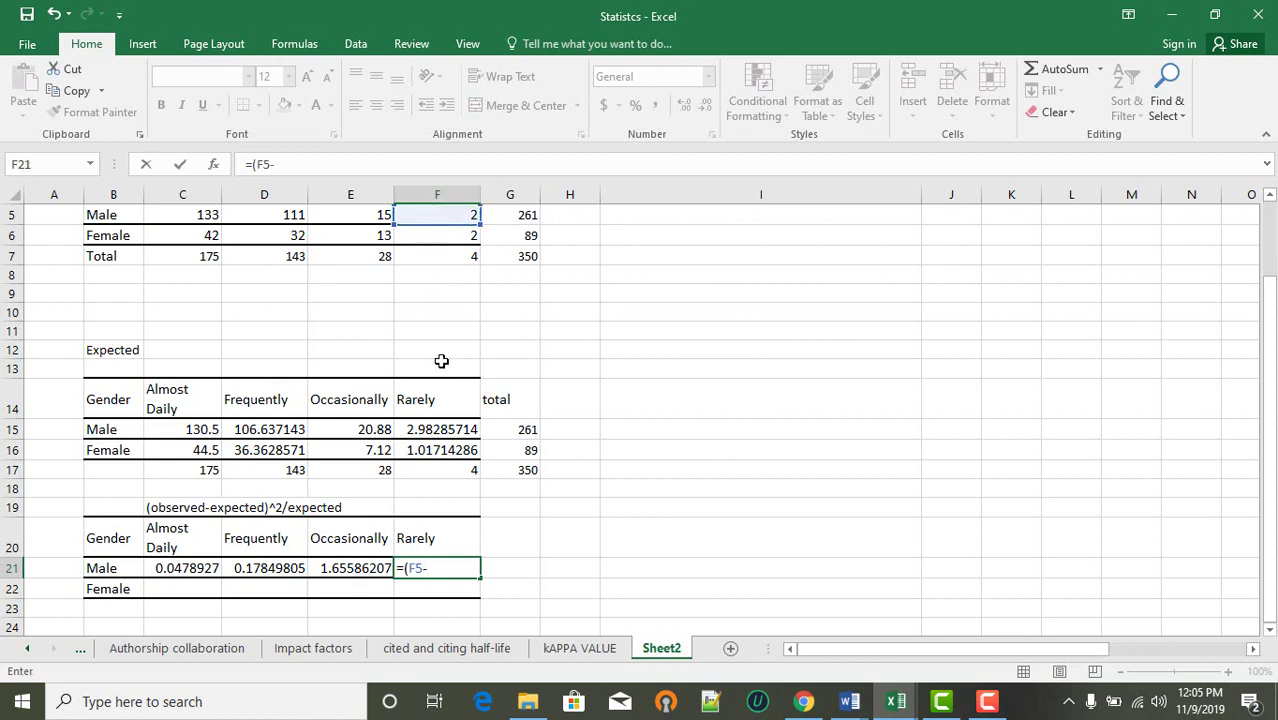
click(433, 430)
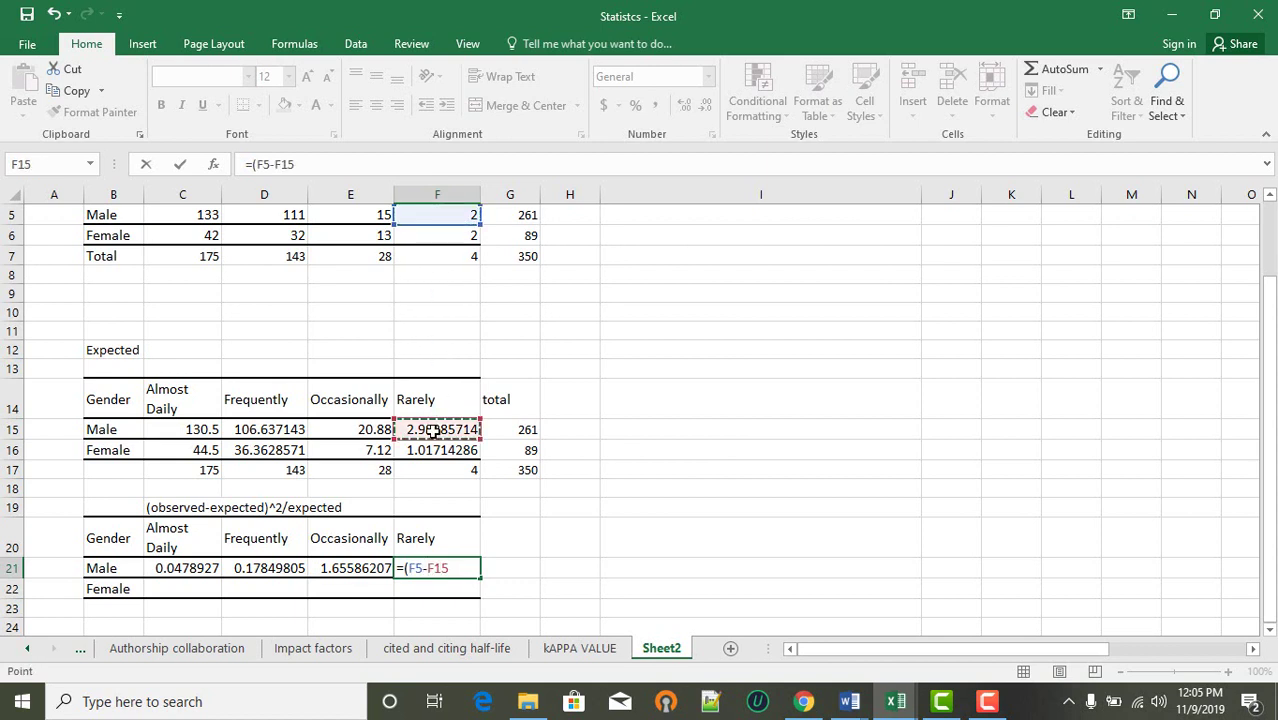
text()6)
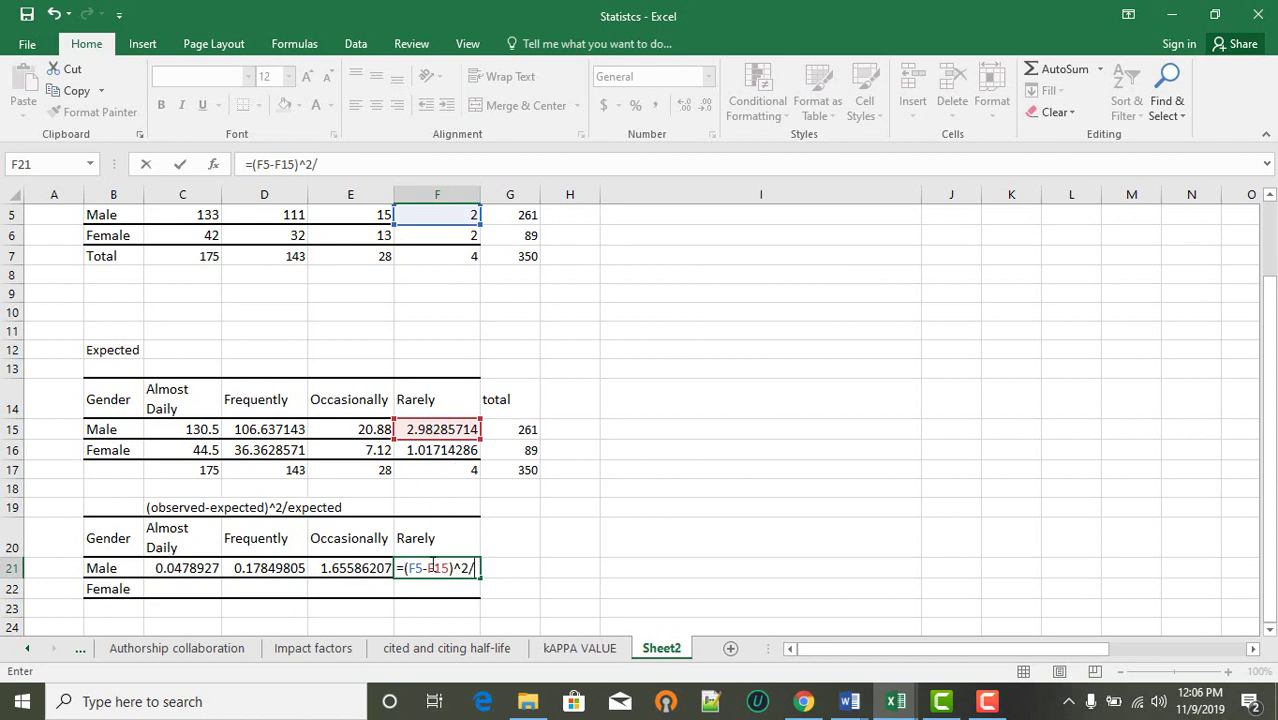
click(428, 432)
key(Return)
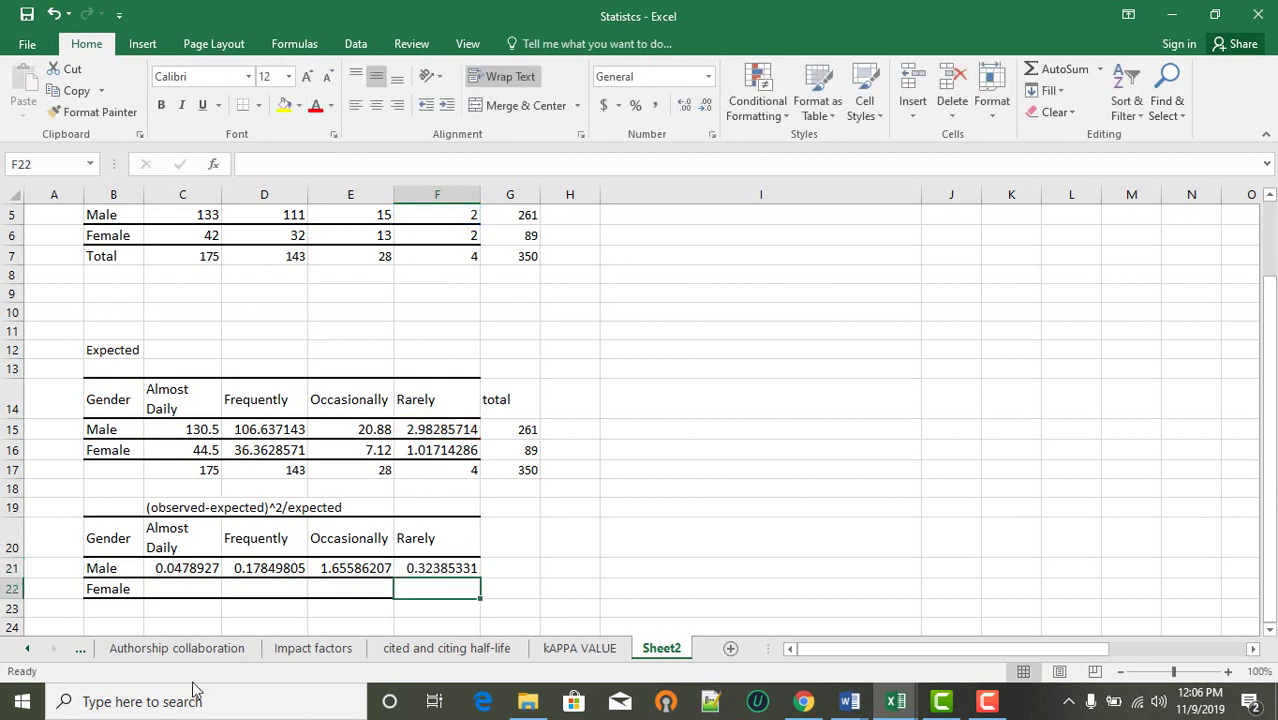
Step: Enter the formula =(C6-C16)^2/C16 in C22 for Female, Almost Daily
click(188, 586)
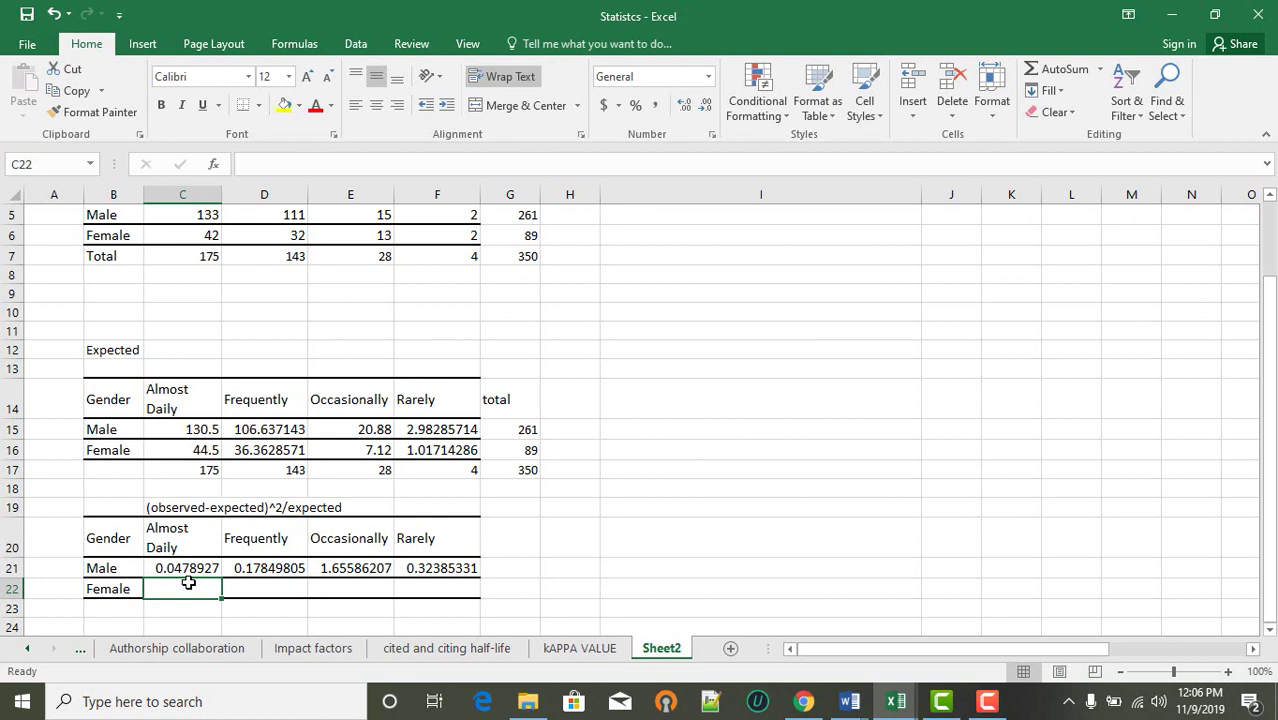
text(=()
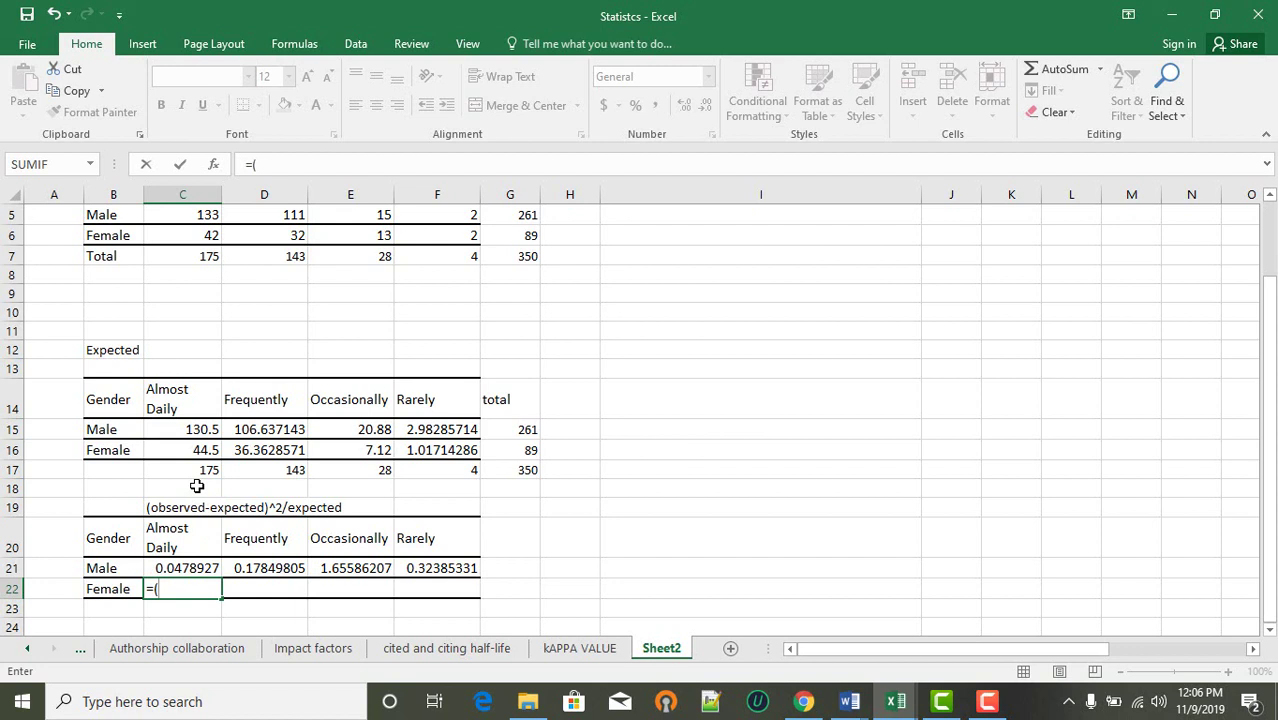
click(209, 234)
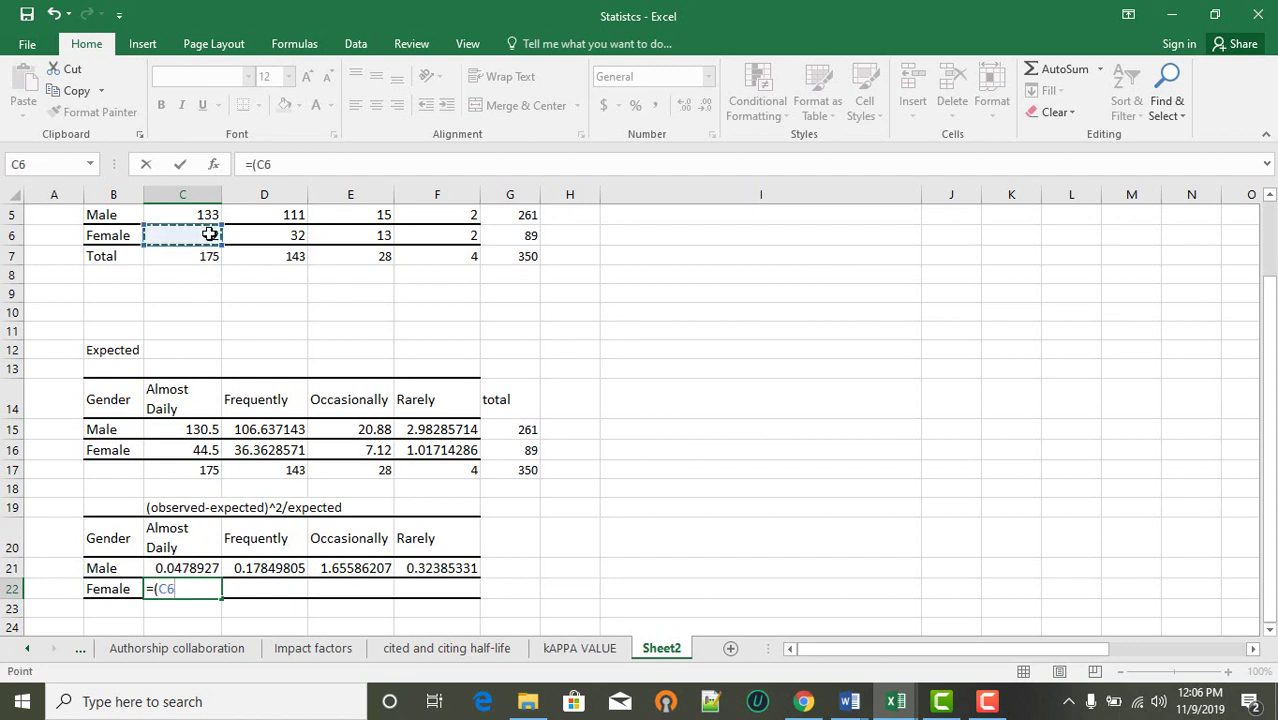
text(-)
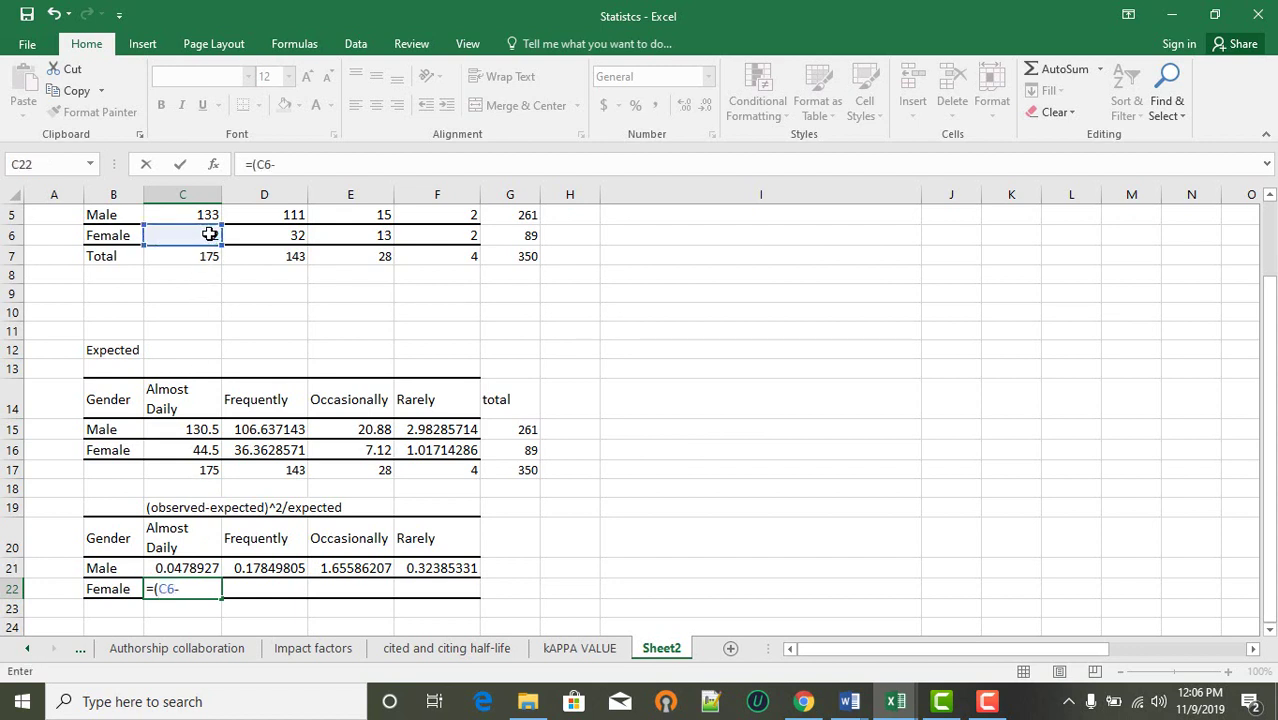
click(205, 448)
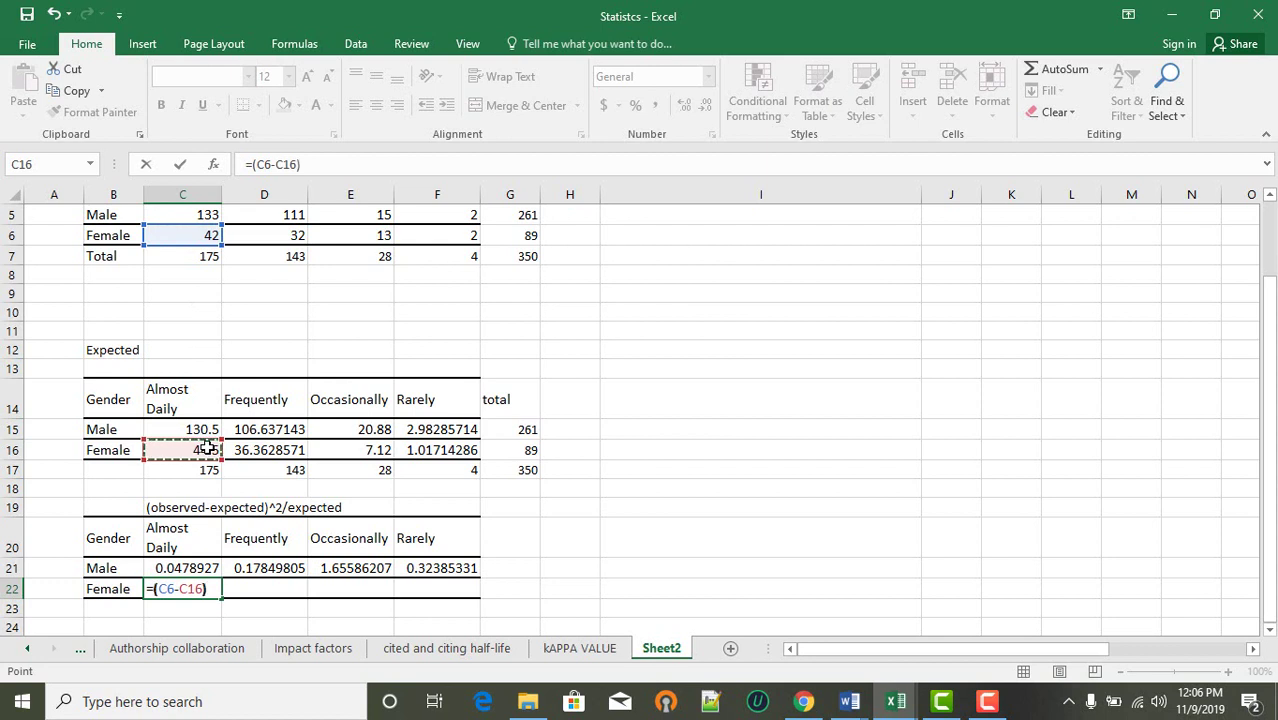
text()^2)
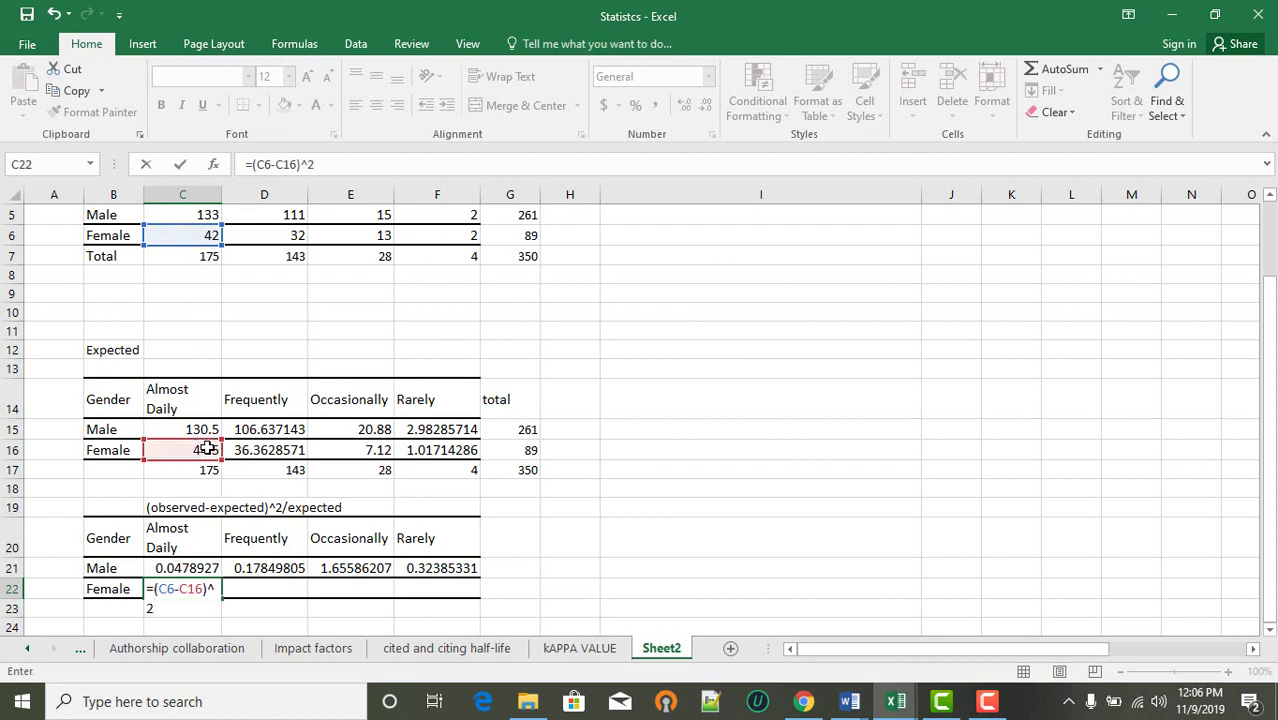
text(/)
click(206, 450)
key(Return)
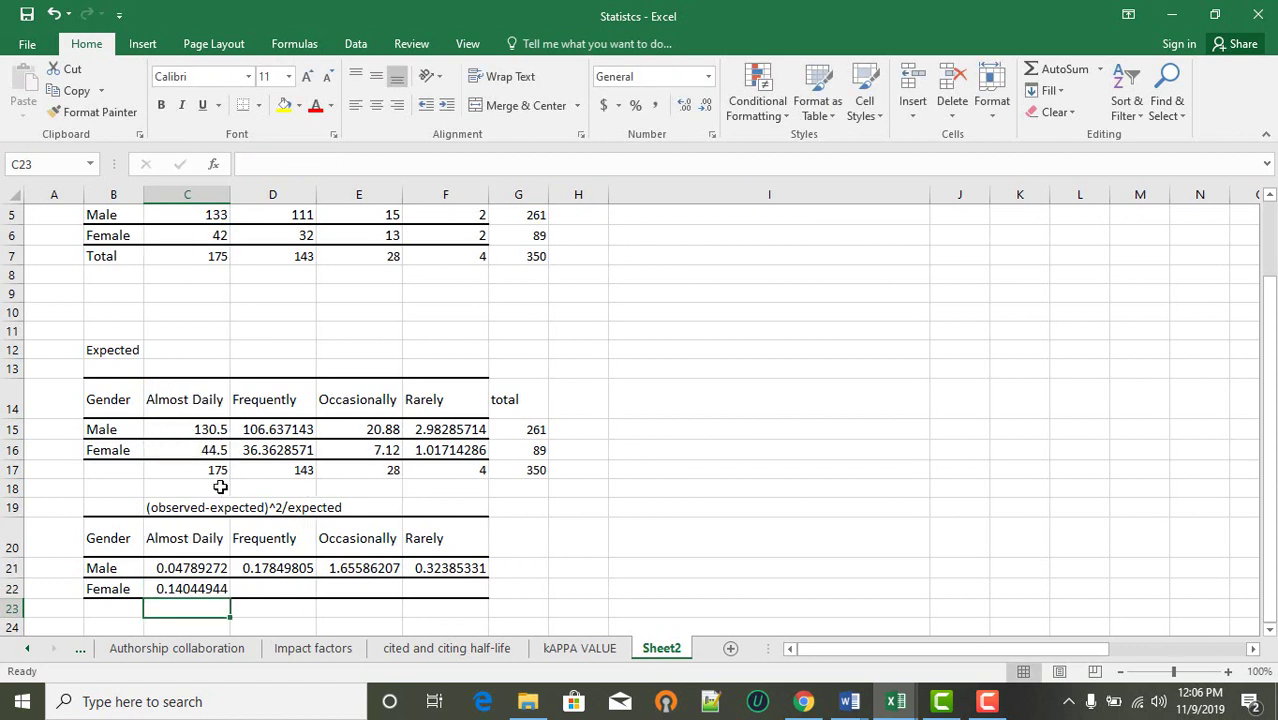
Step: Enter the formula =(D6-D16)^2/D16 in D22 for Female, Frequently
click(254, 590)
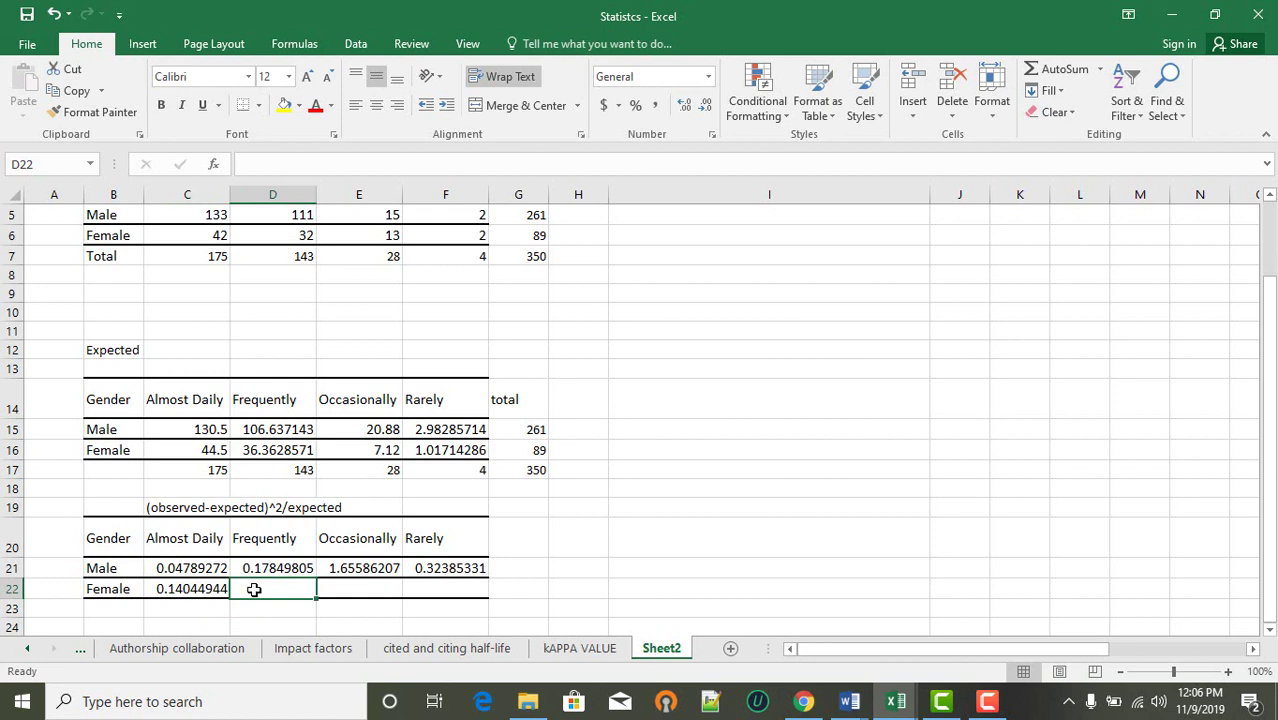
text(=()
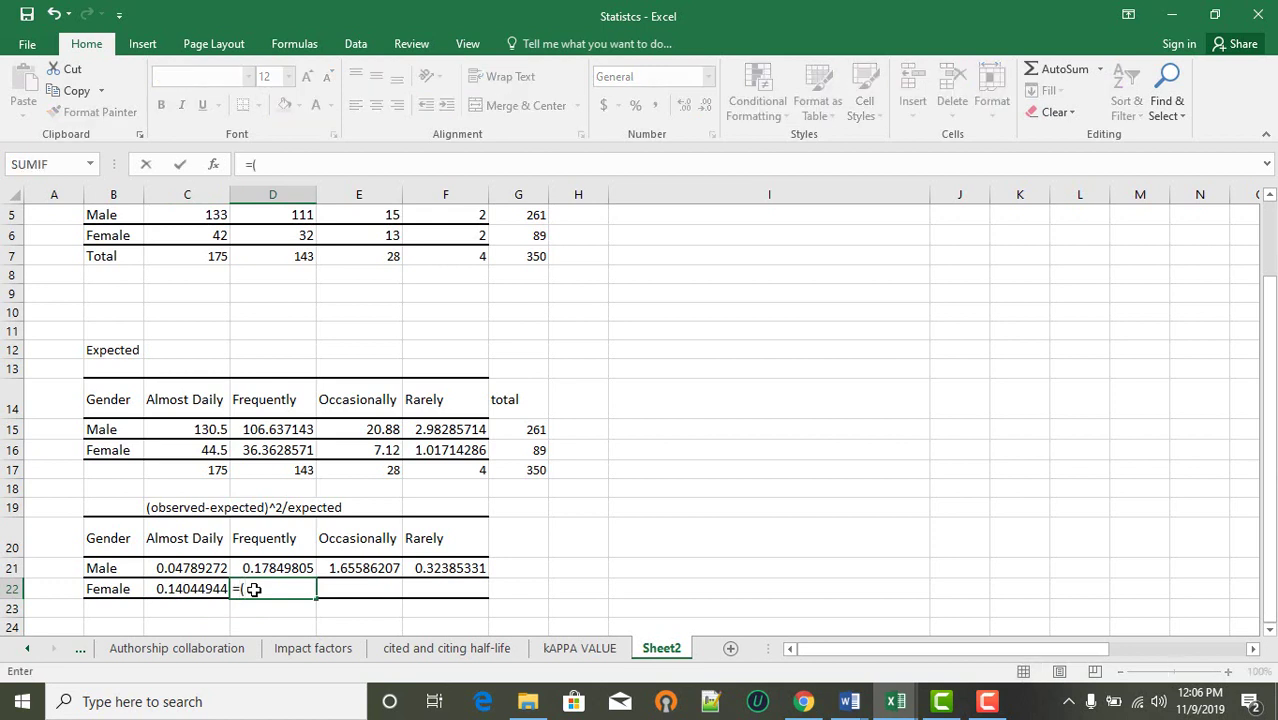
click(289, 240)
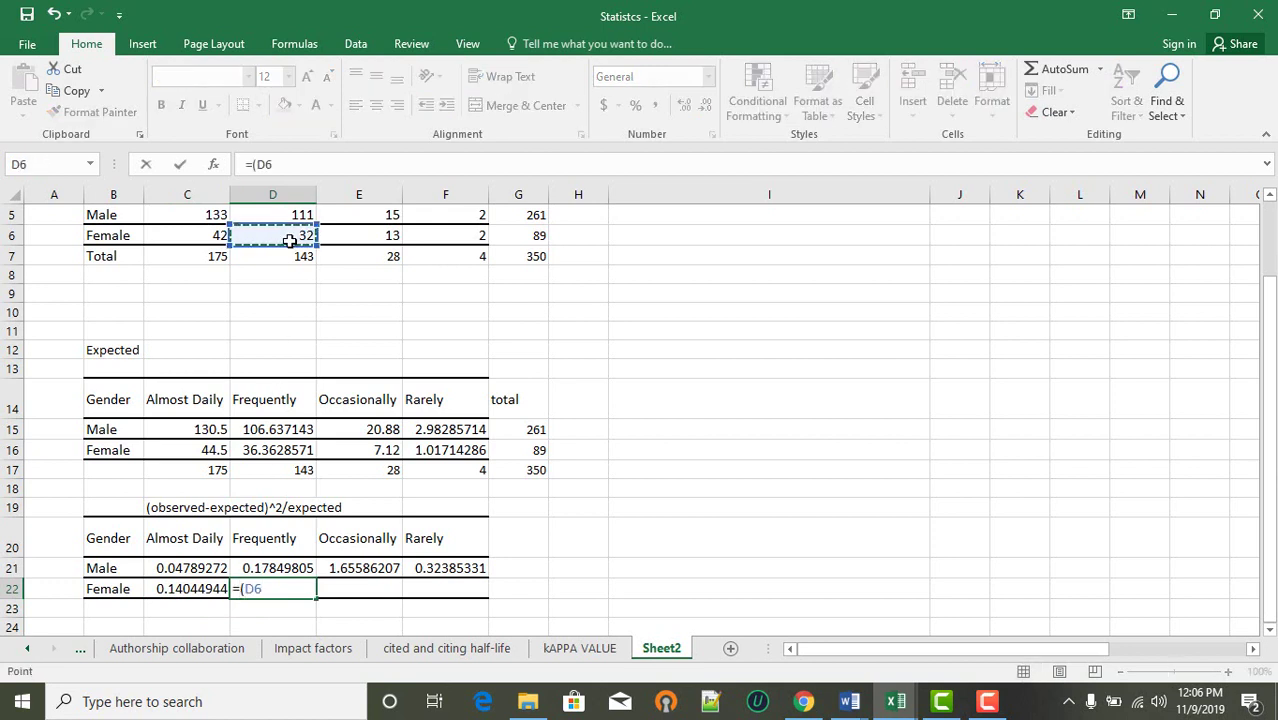
text(-)
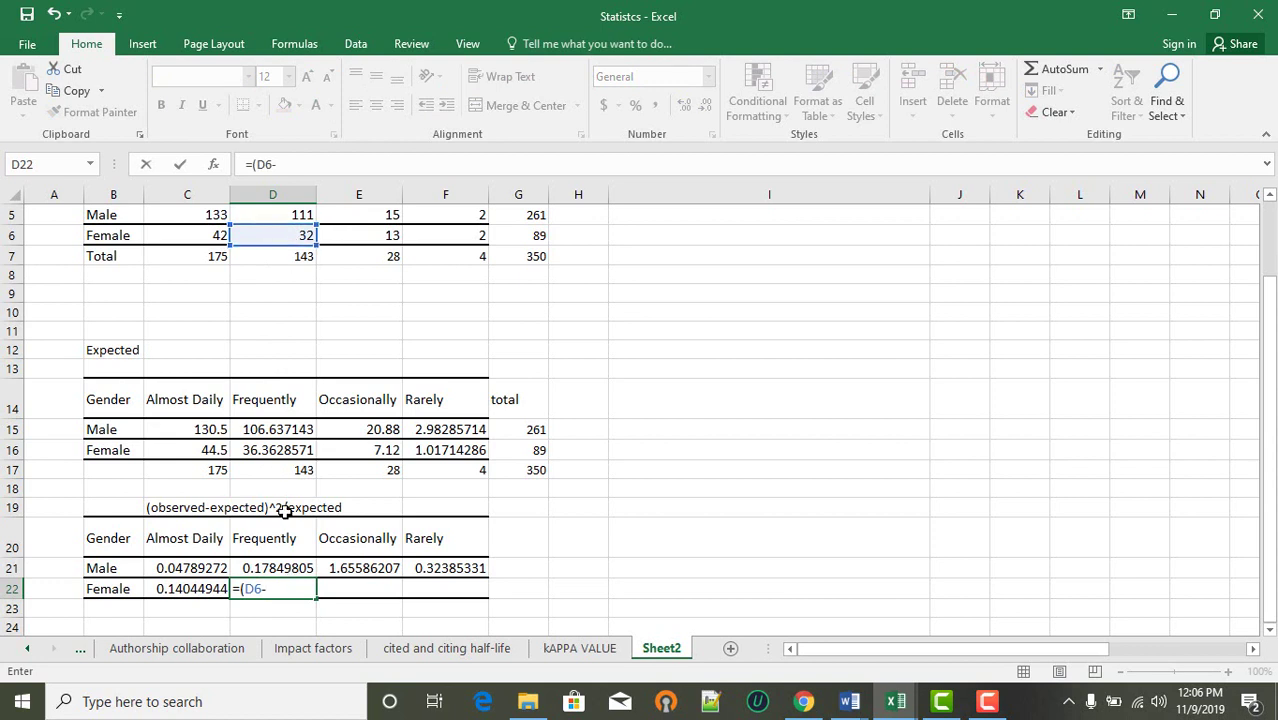
click(274, 453)
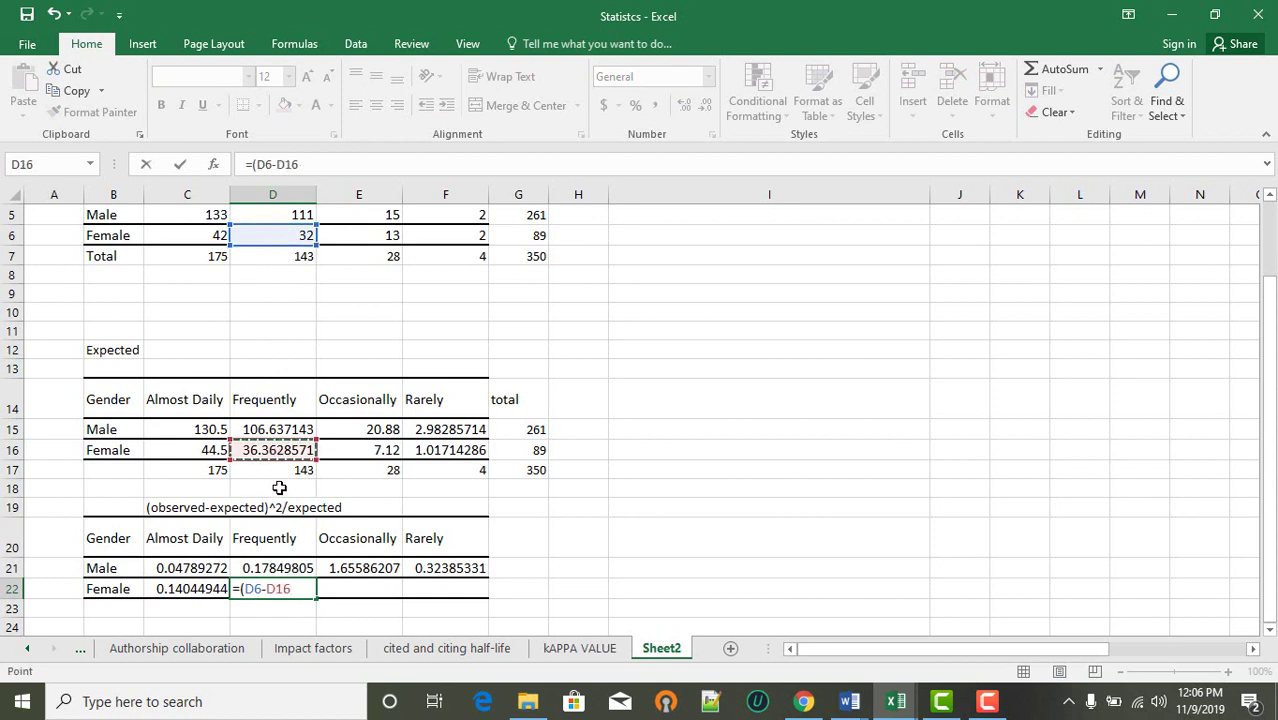
text()^2/)
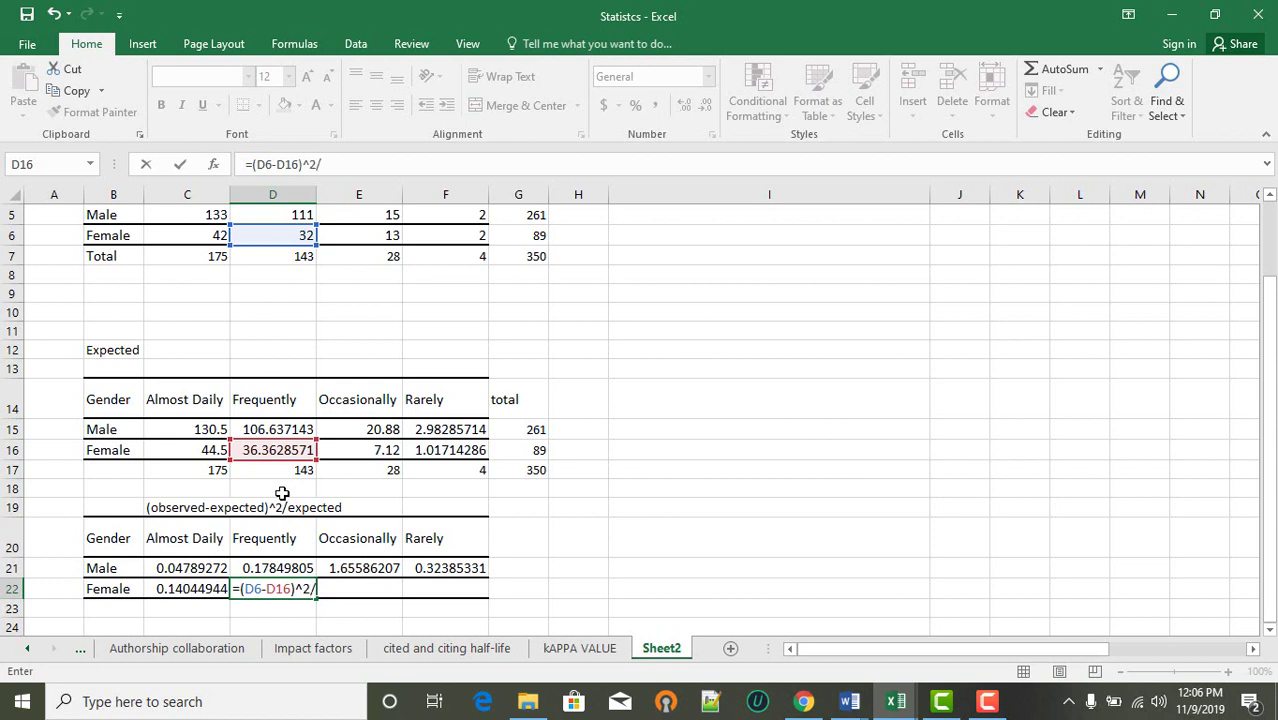
click(280, 452)
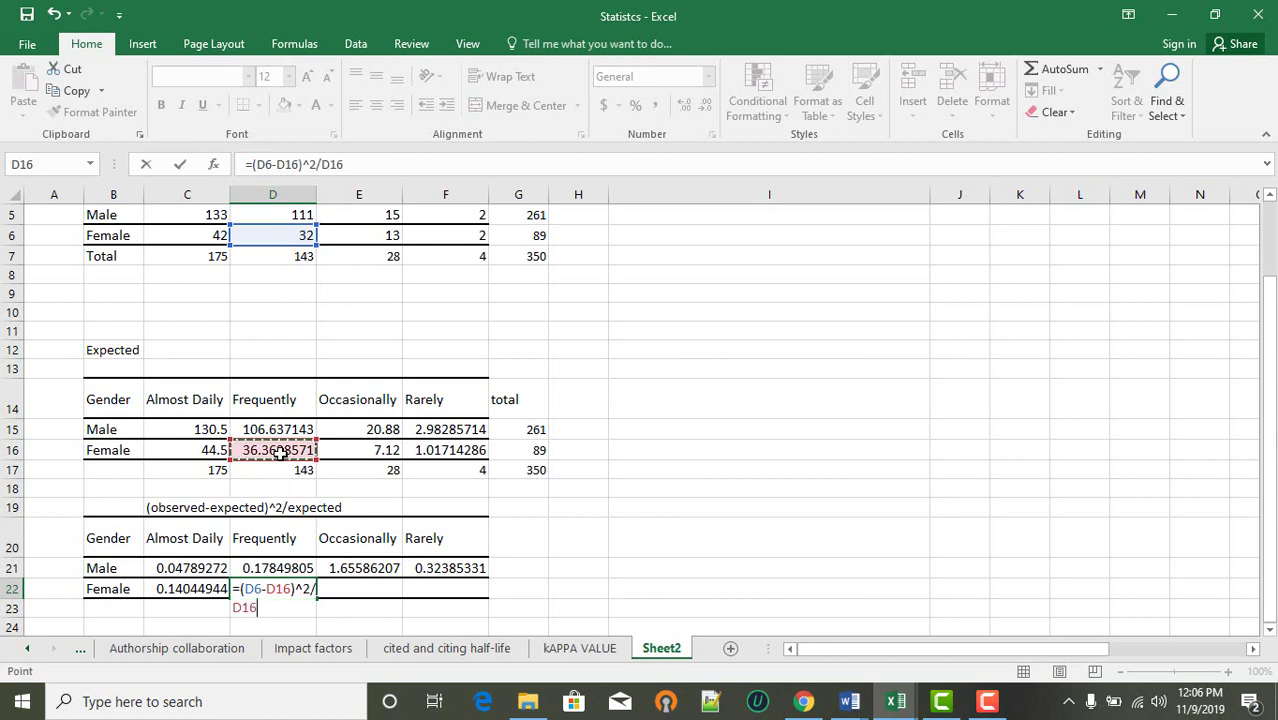
key(Return)
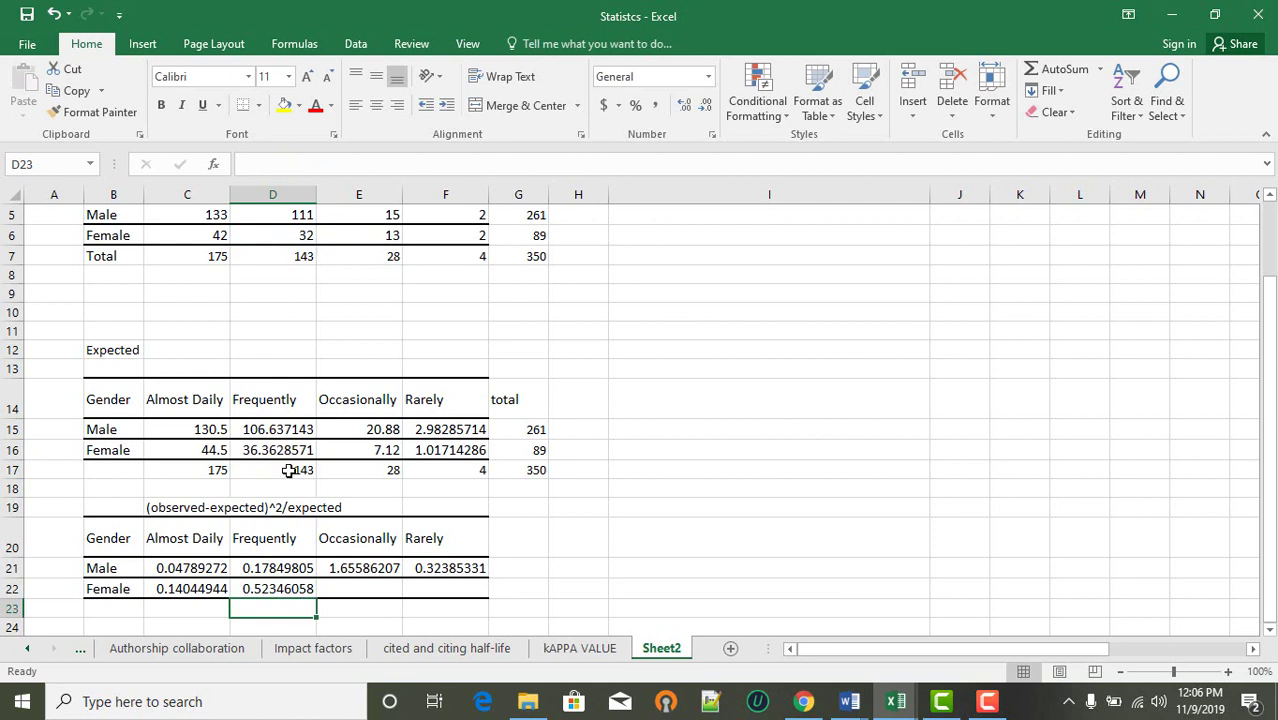
Step: Begin a formula in E22 for Female, Occasionally
click(349, 593)
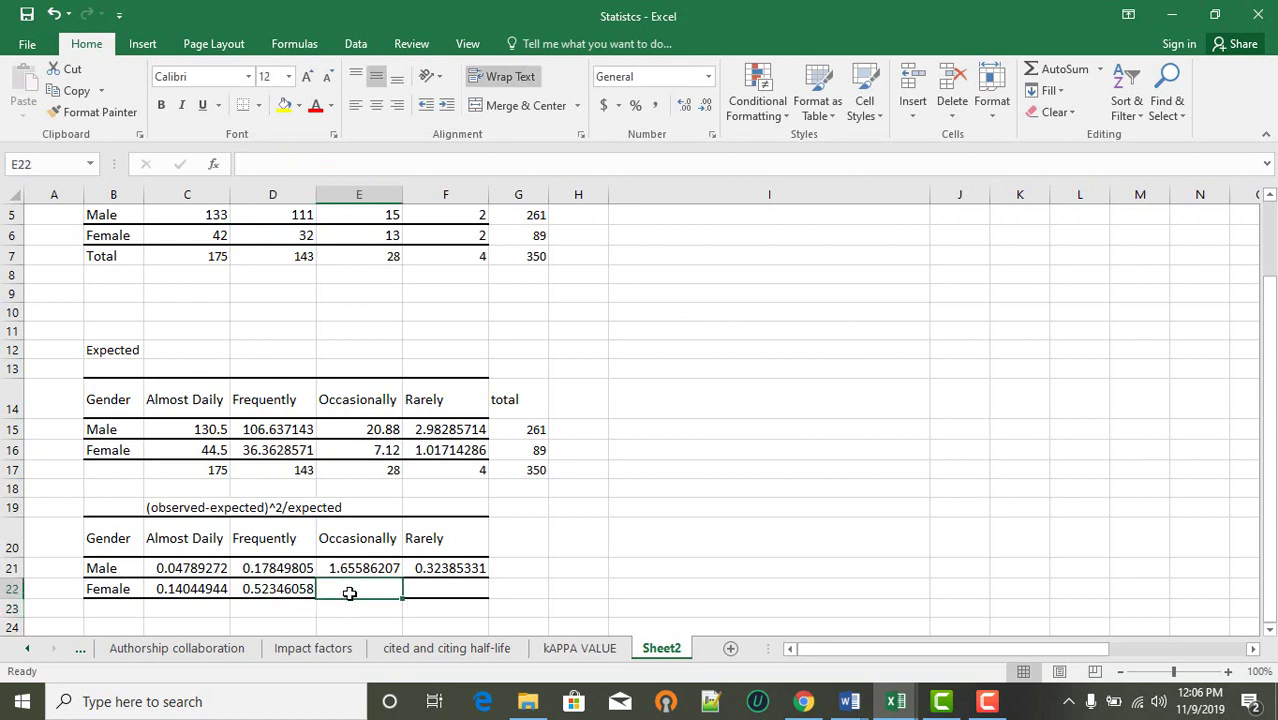
text(=)
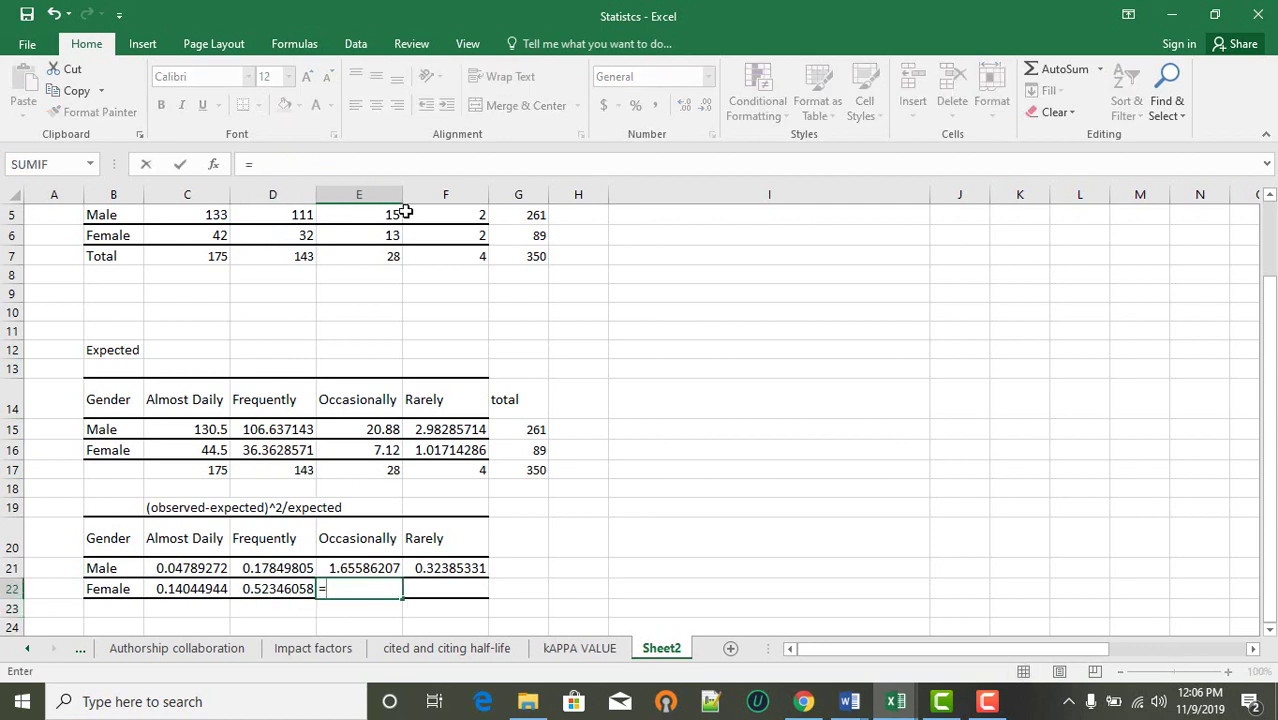
click(386, 237)
text(-)
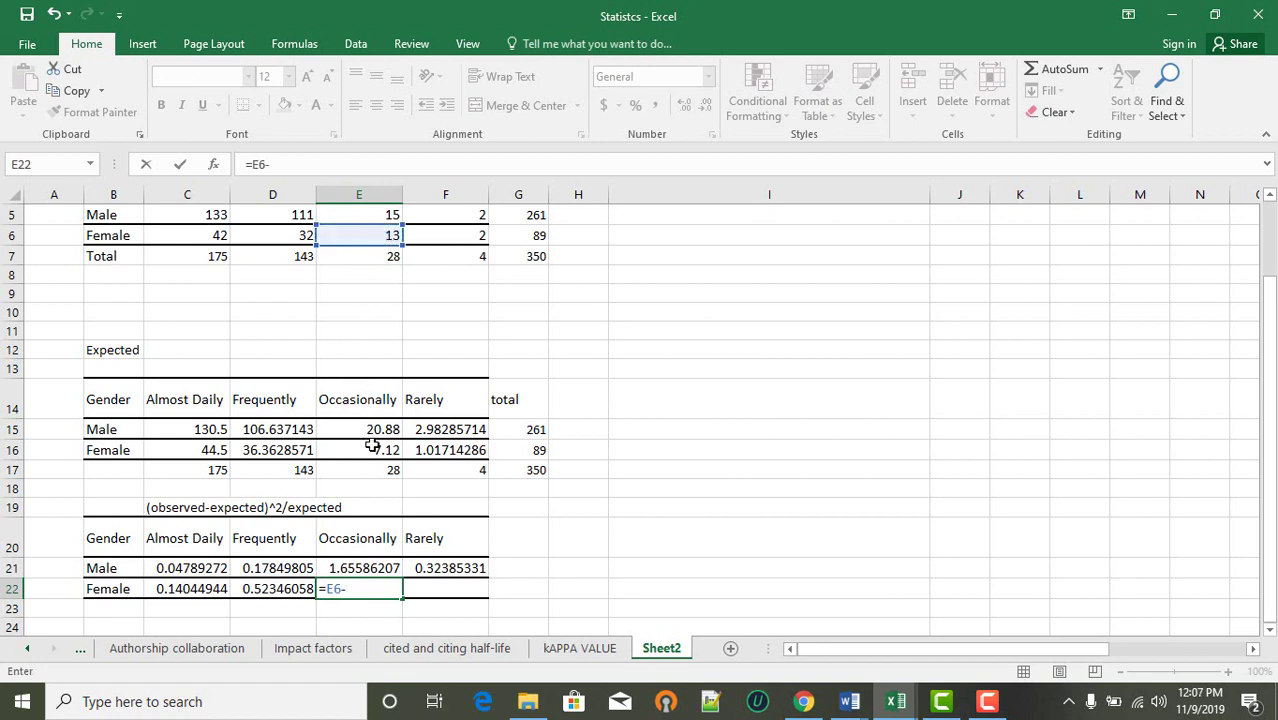
key(BackSpace)
key(BackSpace)
key(BackSpace)
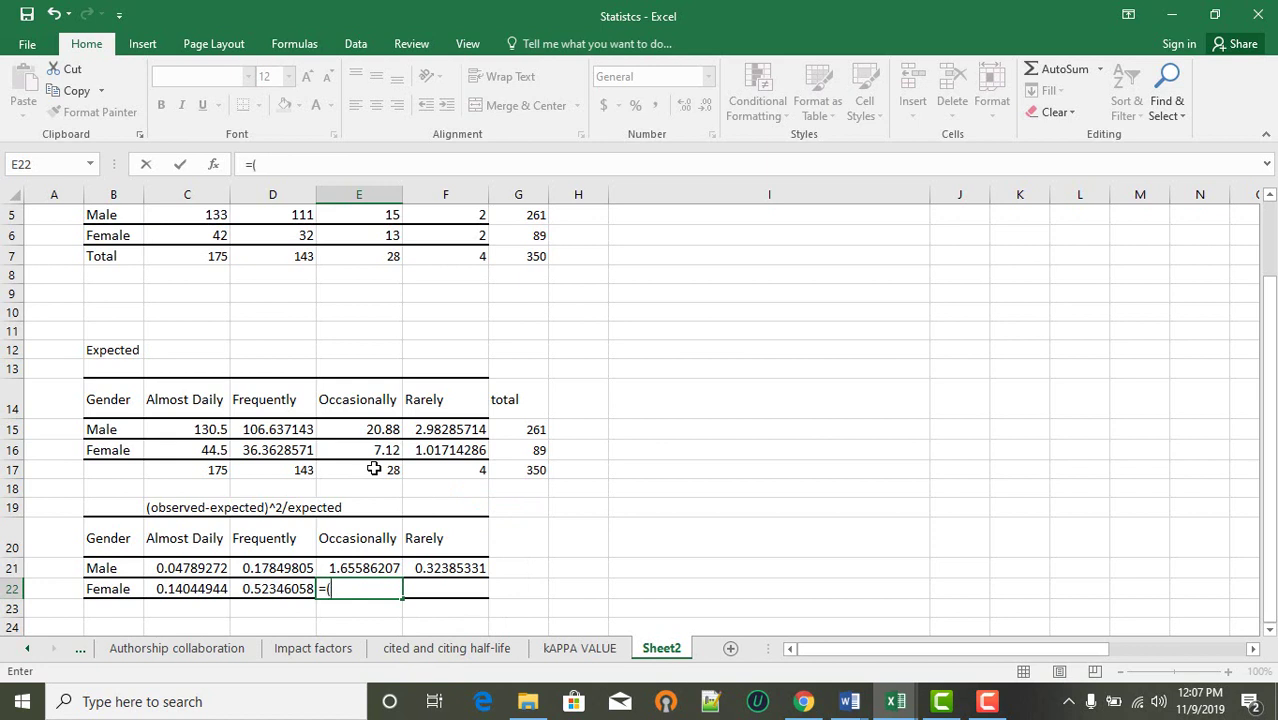
Step: Complete the open formula in E22 as =(E6-E16)^2/E16
click(383, 240)
text(-)
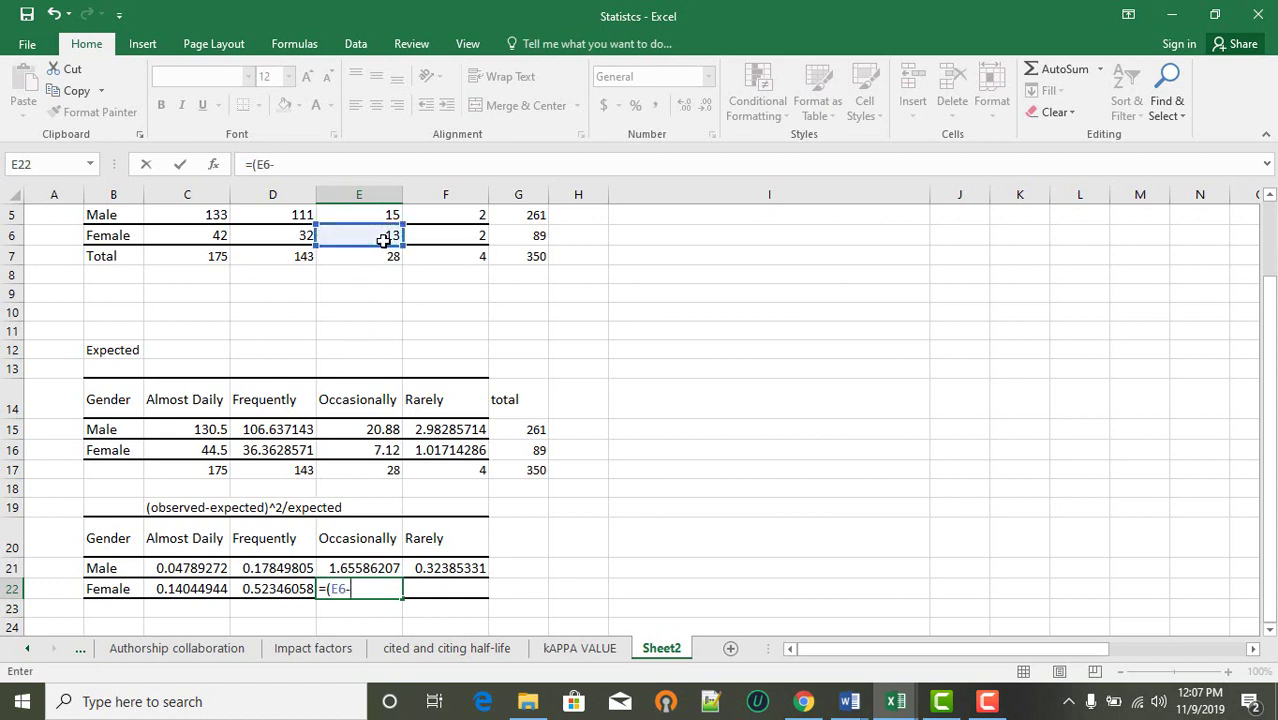
click(374, 446)
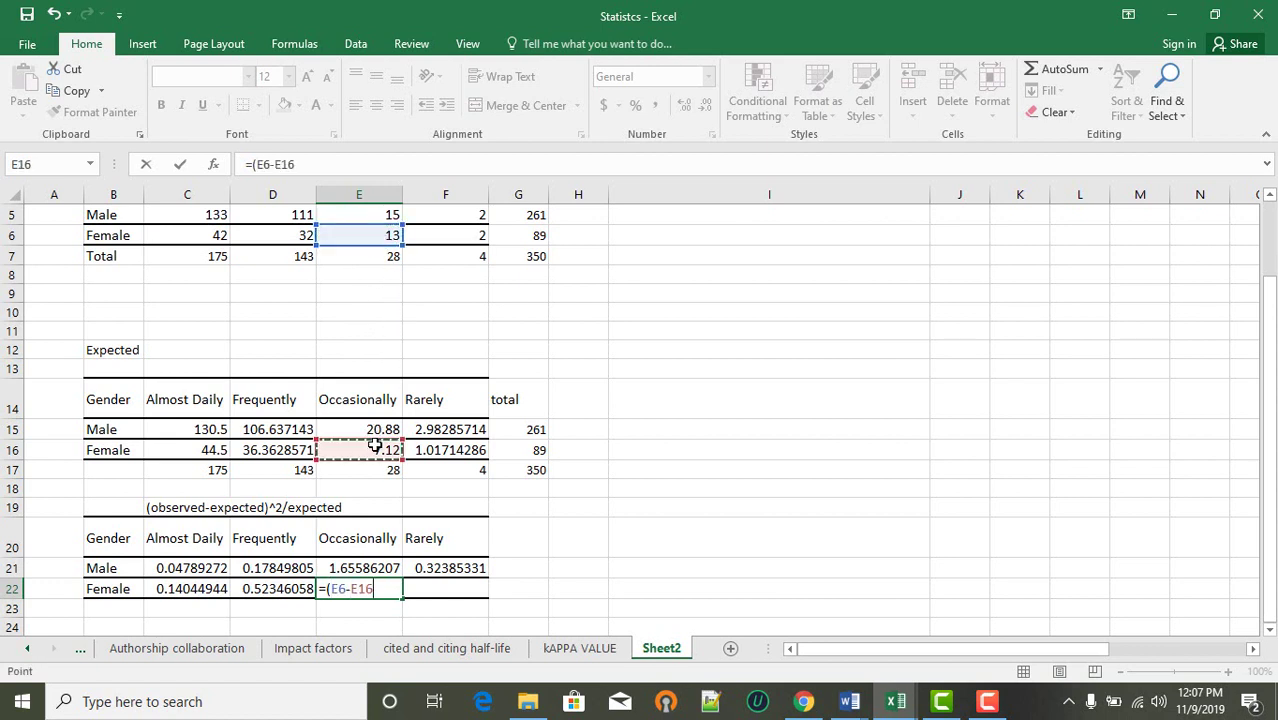
text()^)
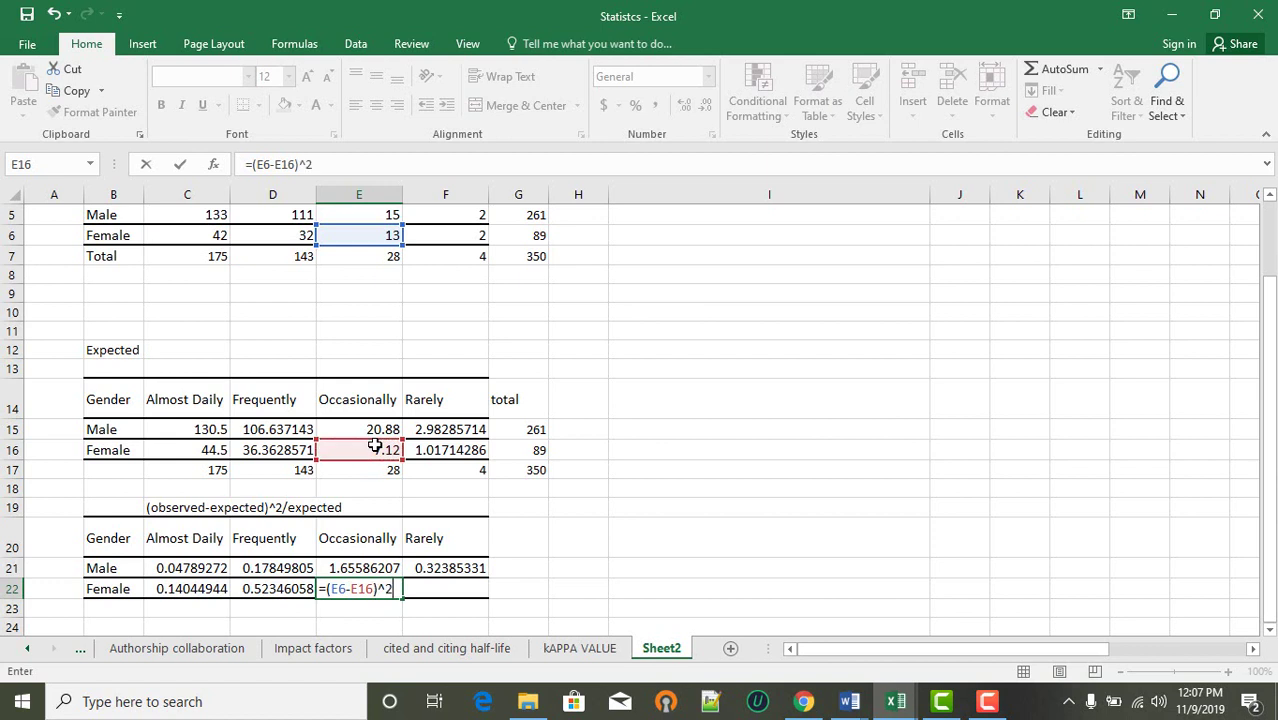
text(2/)
click(375, 449)
key(Return)
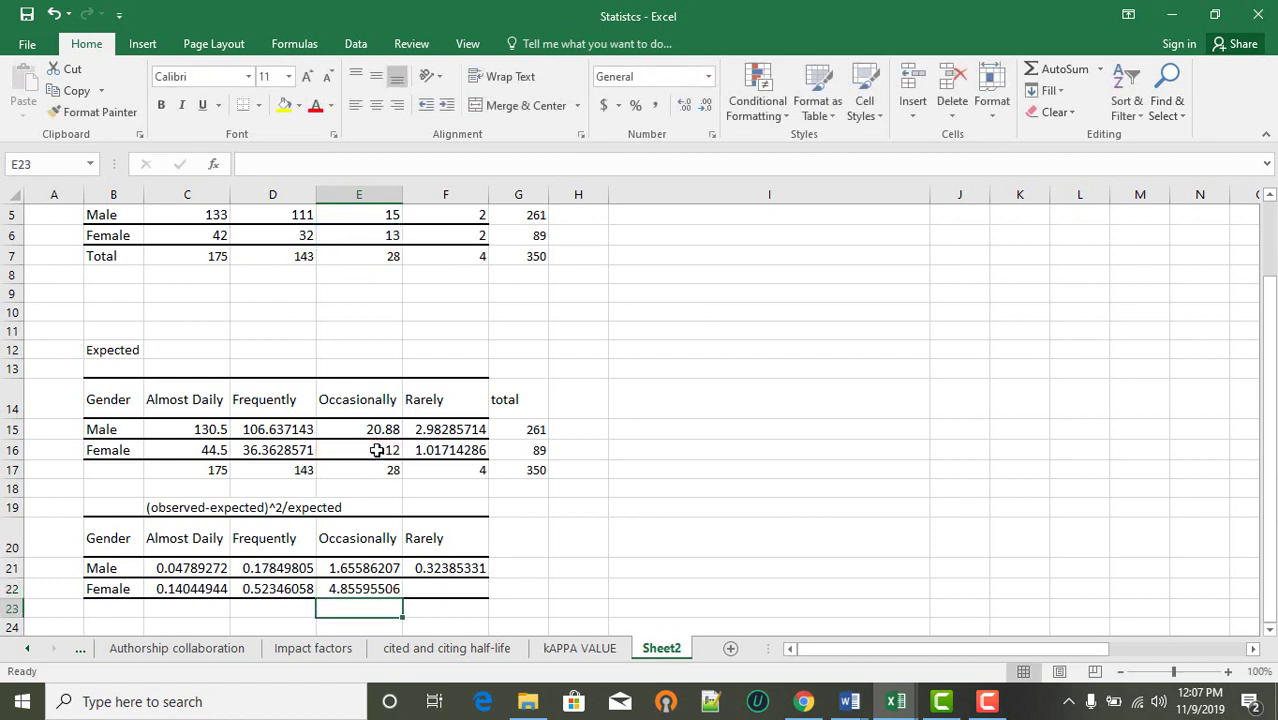
Step: Enter the formula =(F6-F16)^2/F16 in F22 for Female, Rarely
click(430, 593)
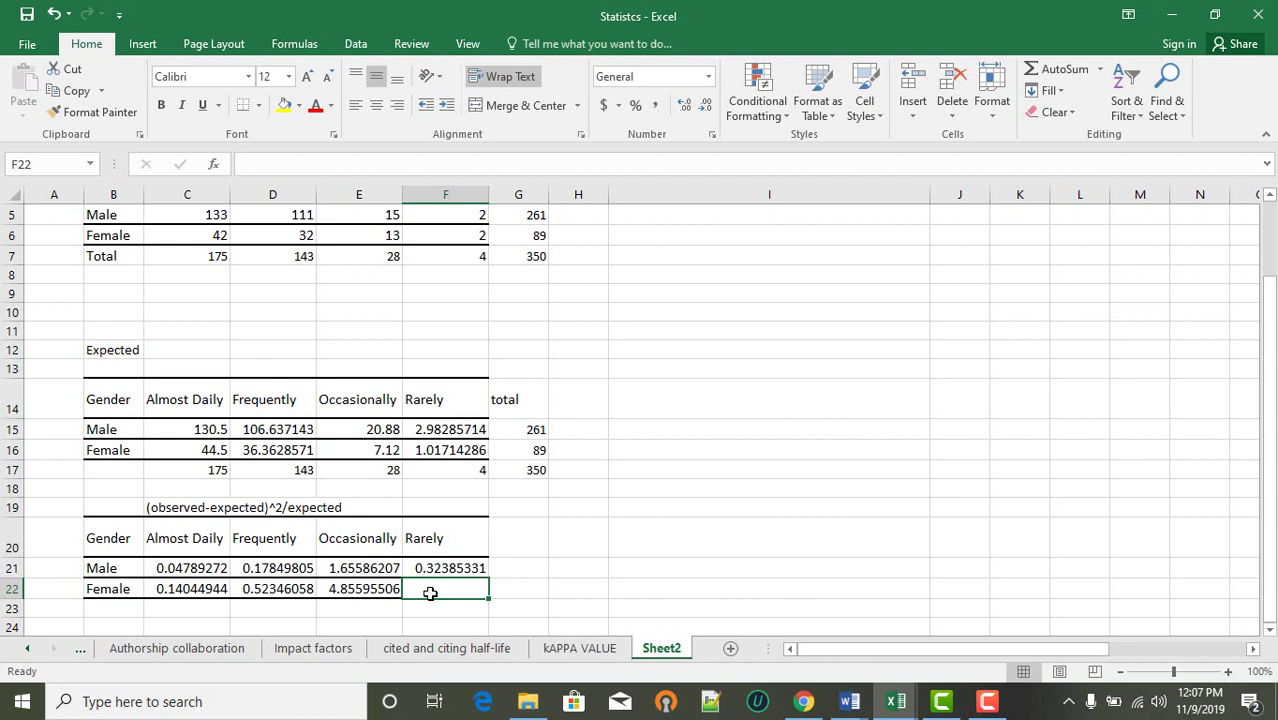
text(=()
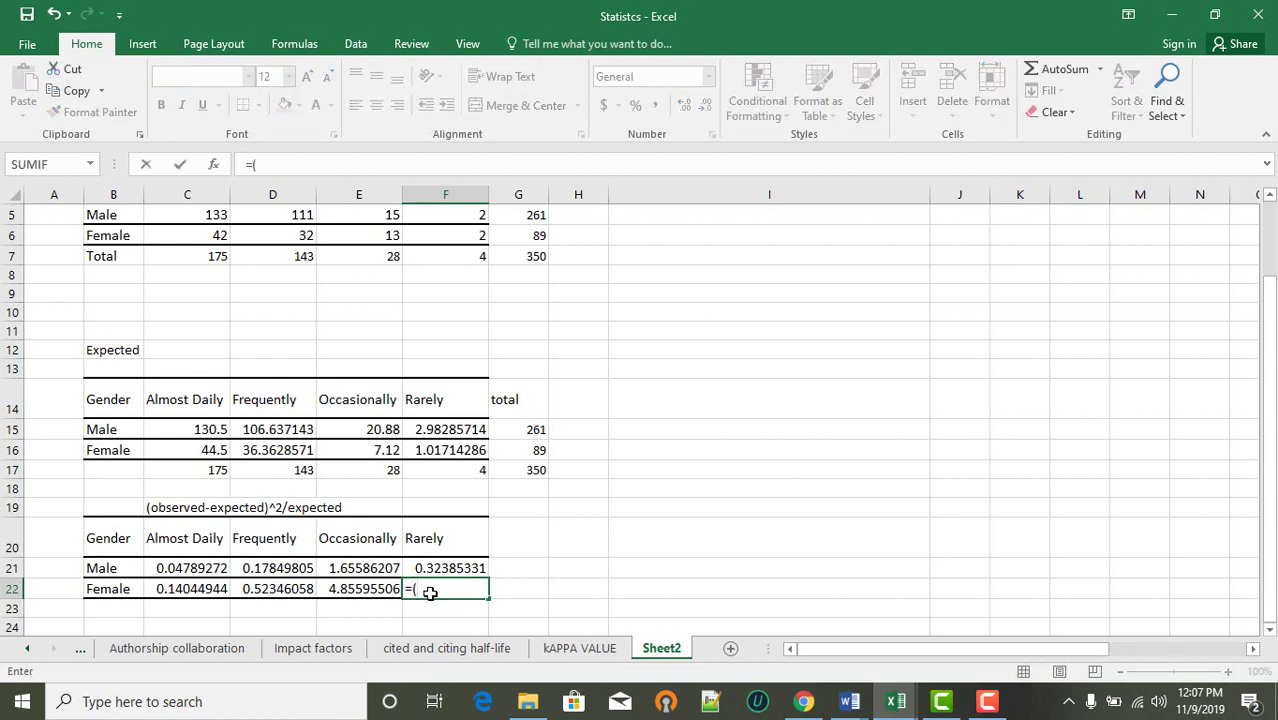
click(458, 234)
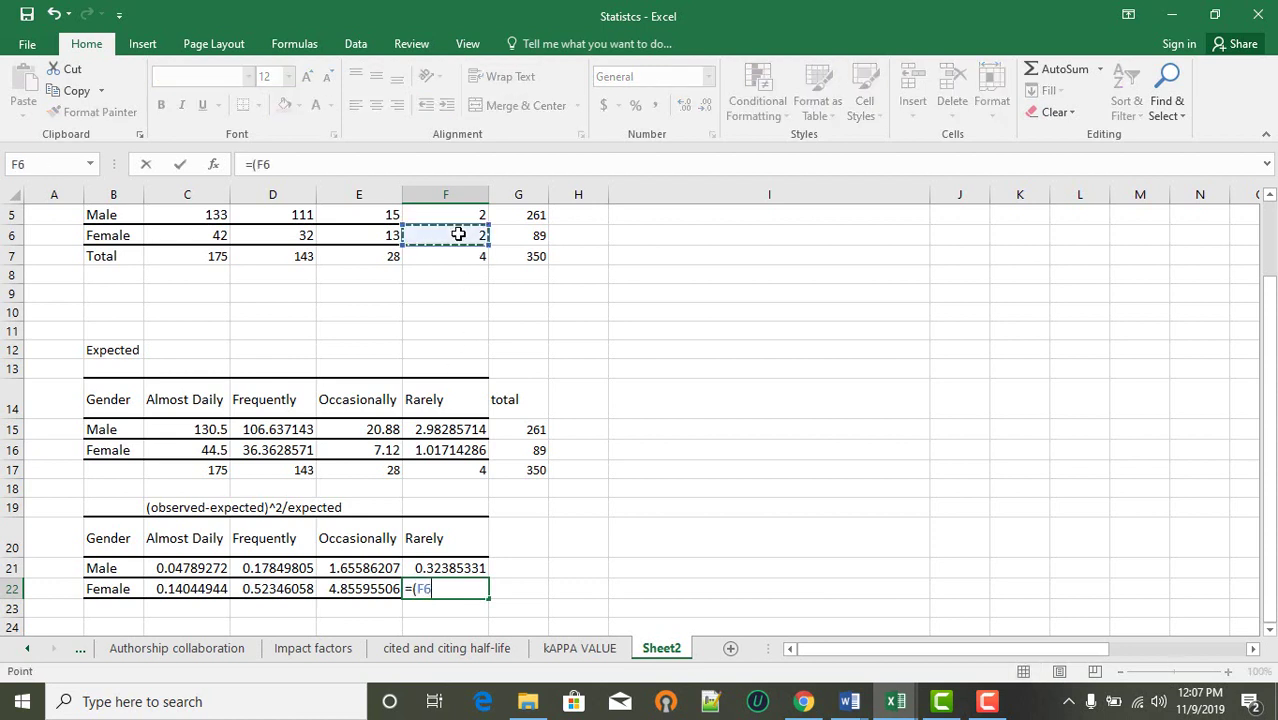
text(-)
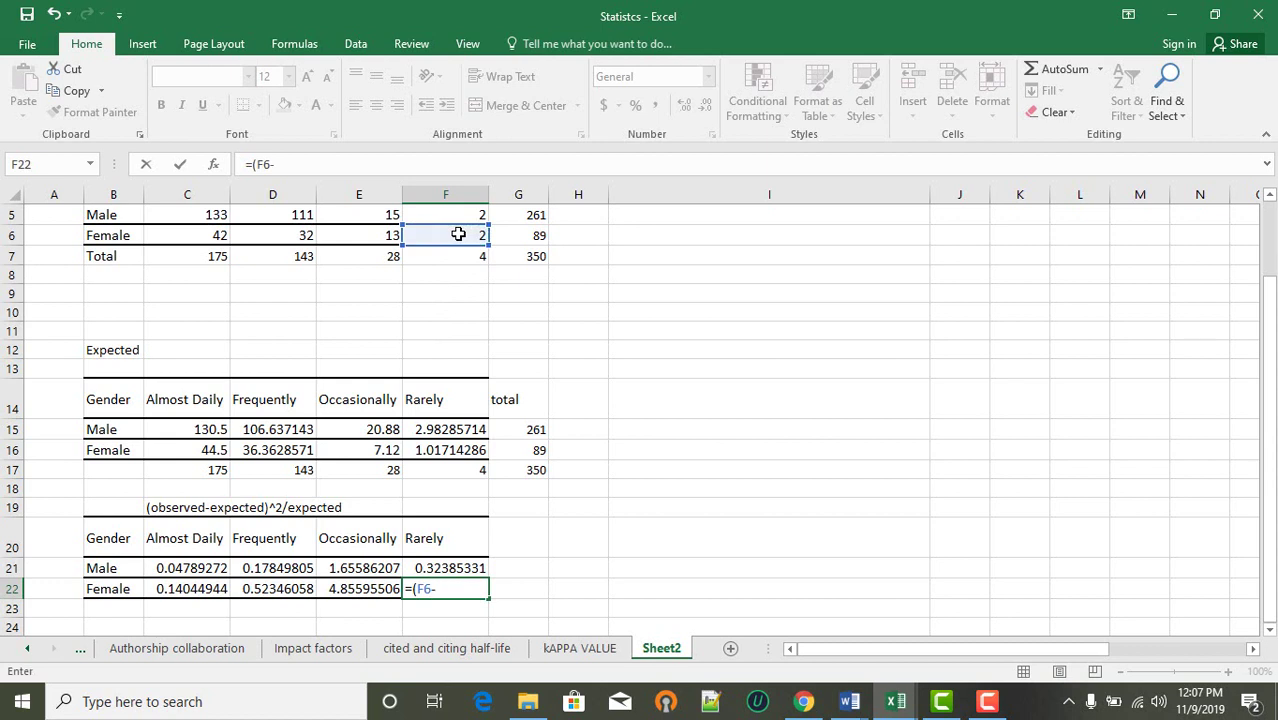
click(441, 452)
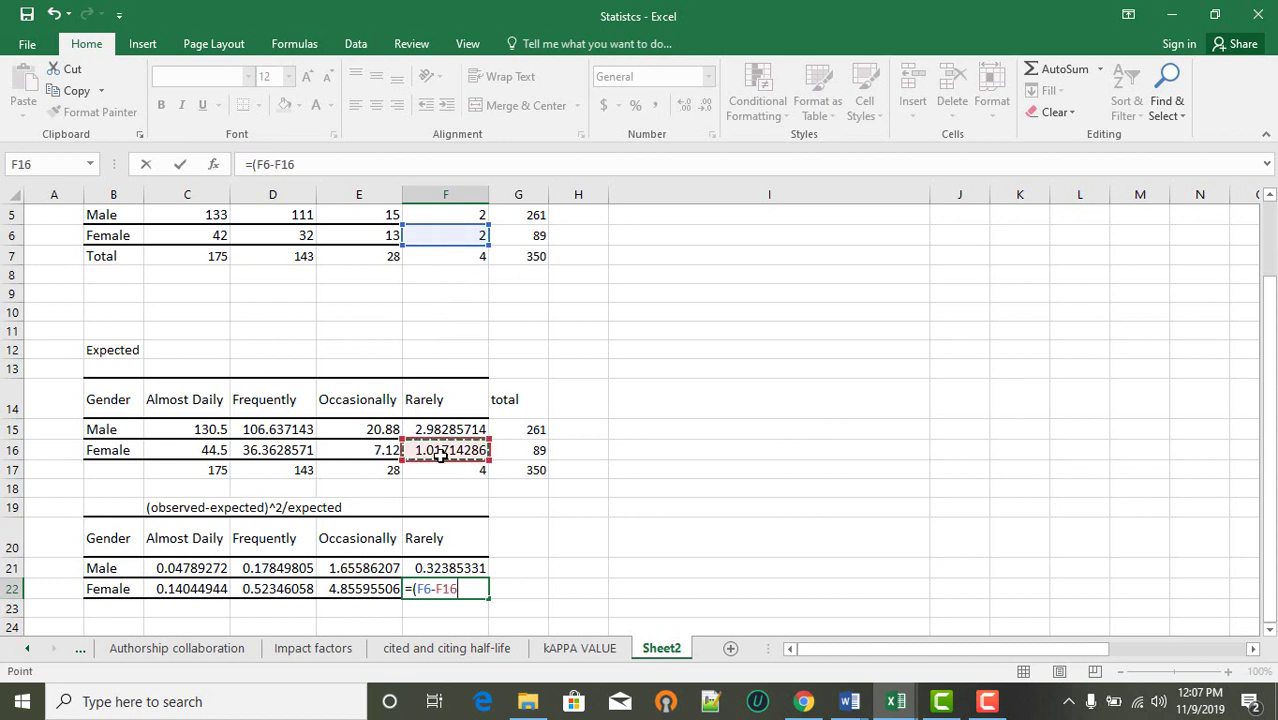
text()^2/)
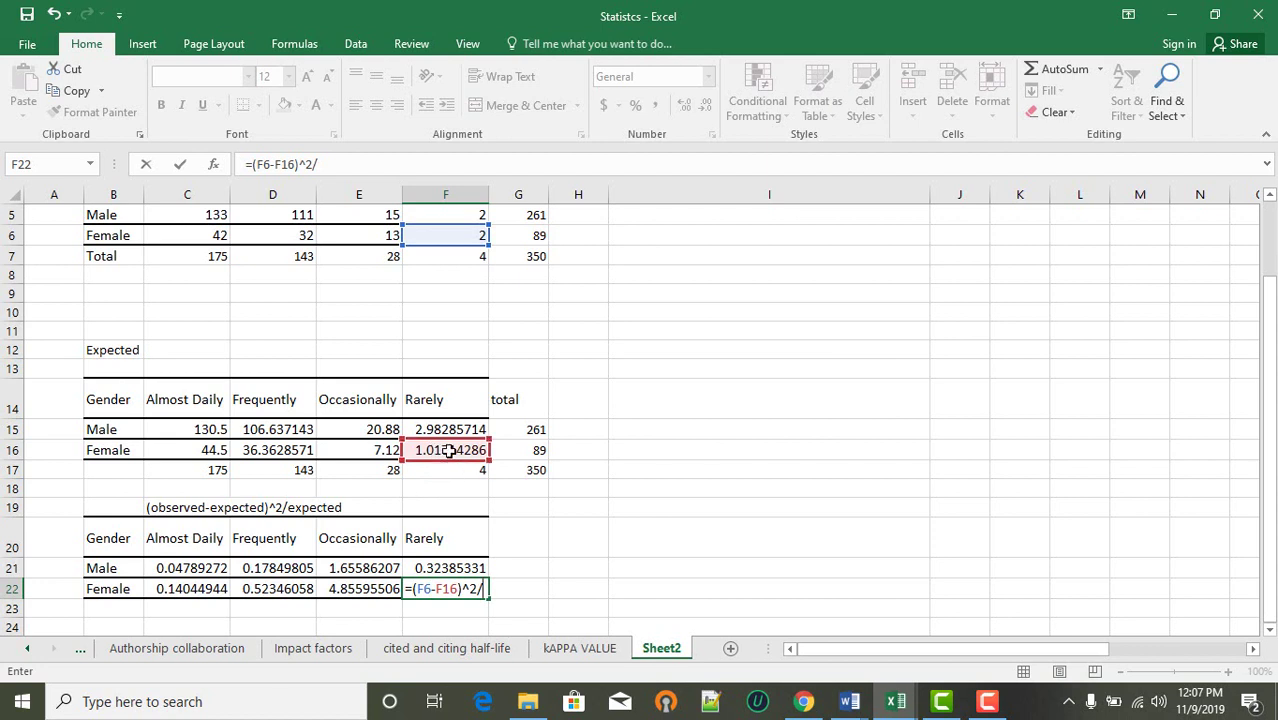
click(451, 452)
key(Return)
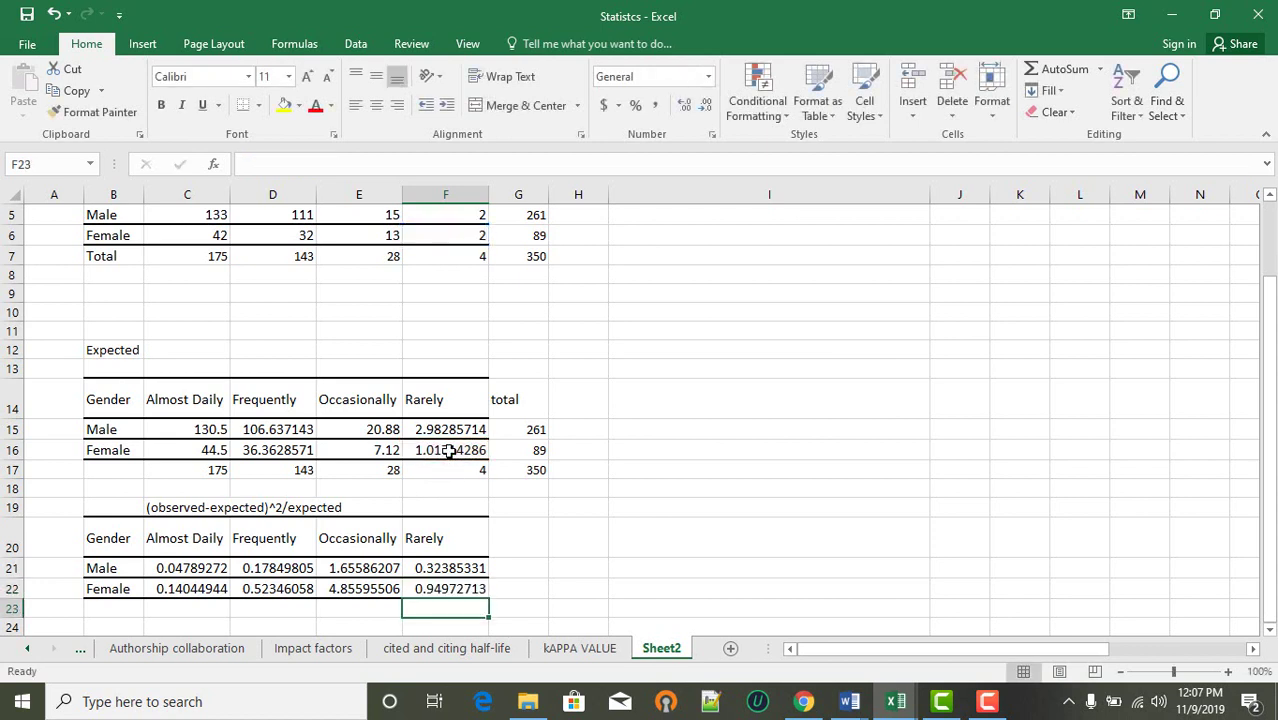
click(799, 504)
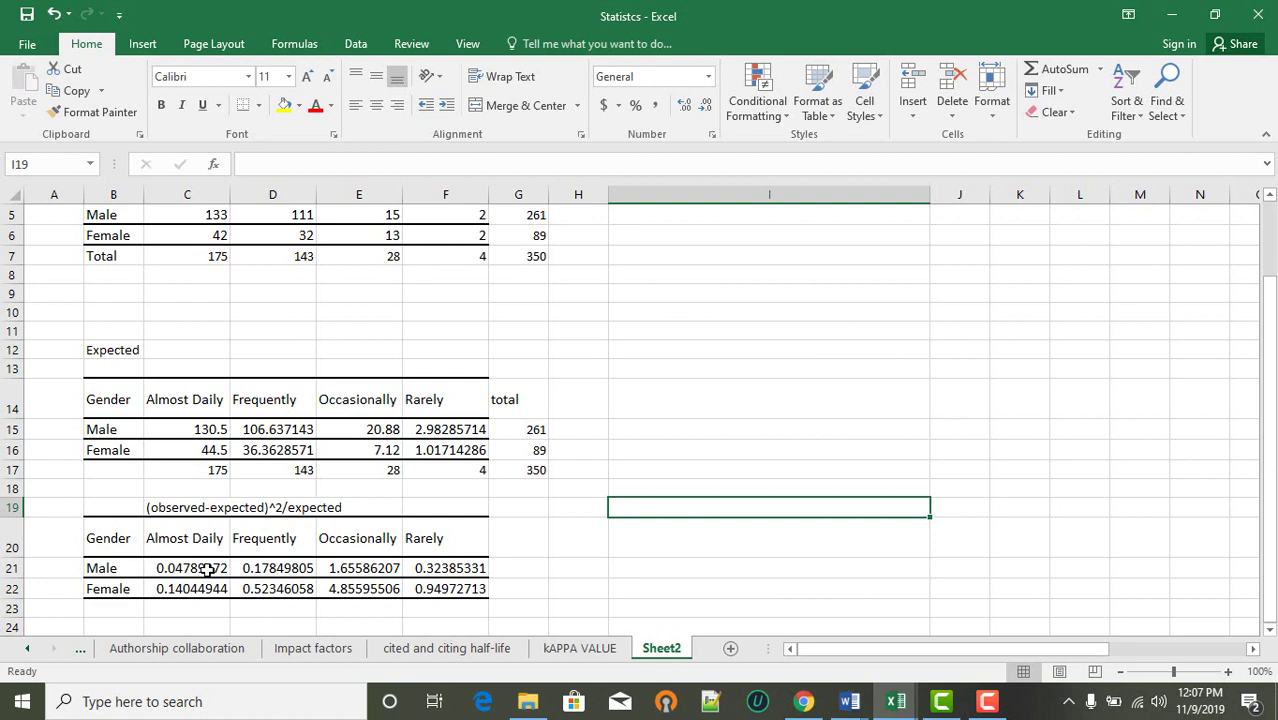
click(450, 592)
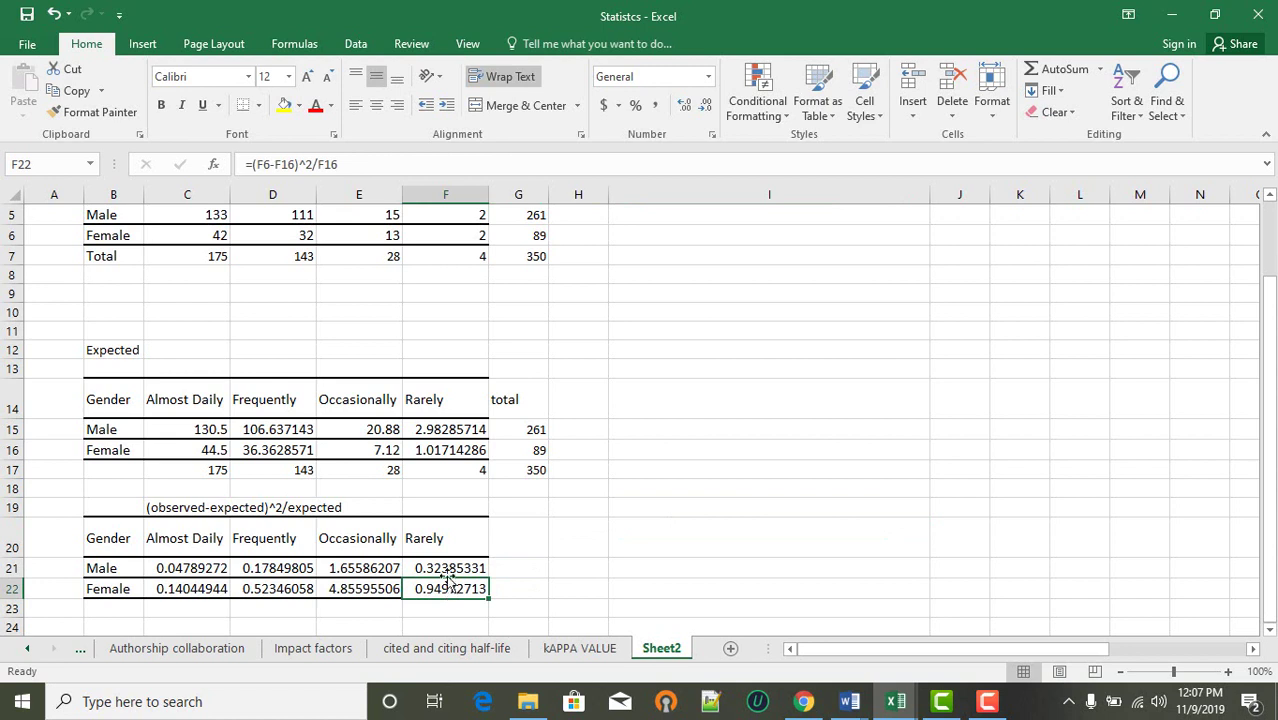
click(442, 567)
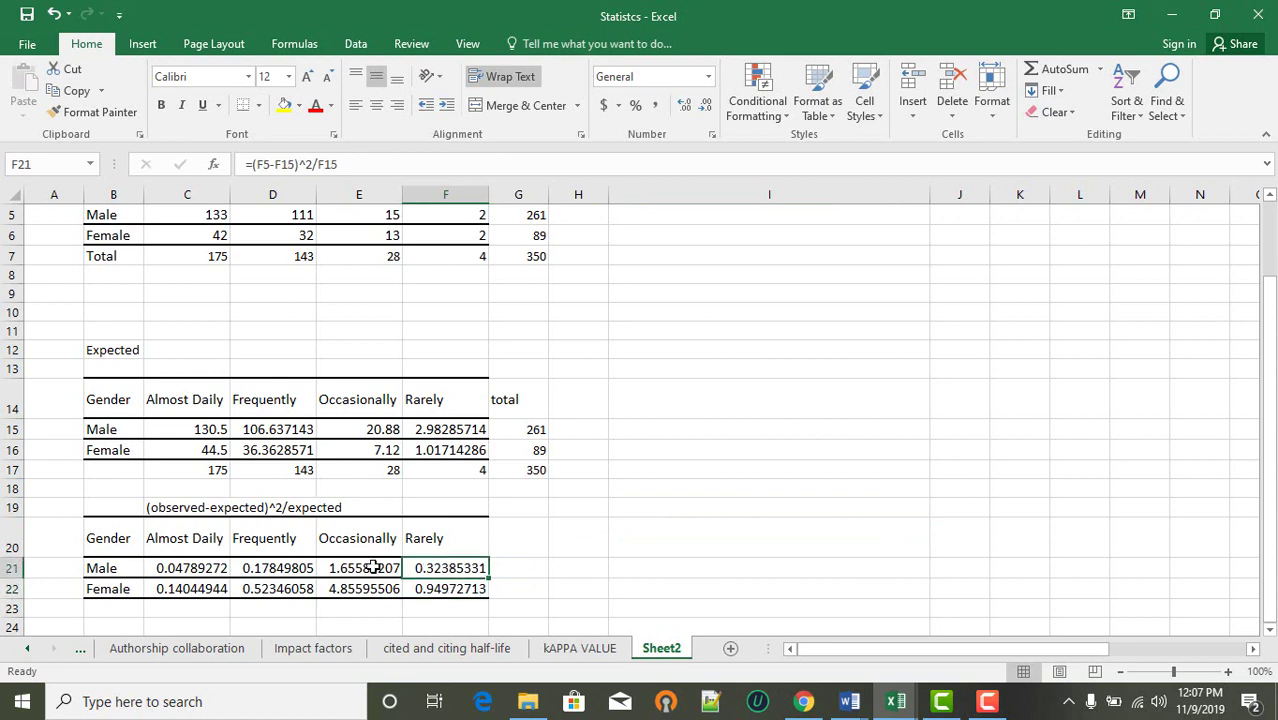
drag(371, 567, 305, 236)
click(618, 368)
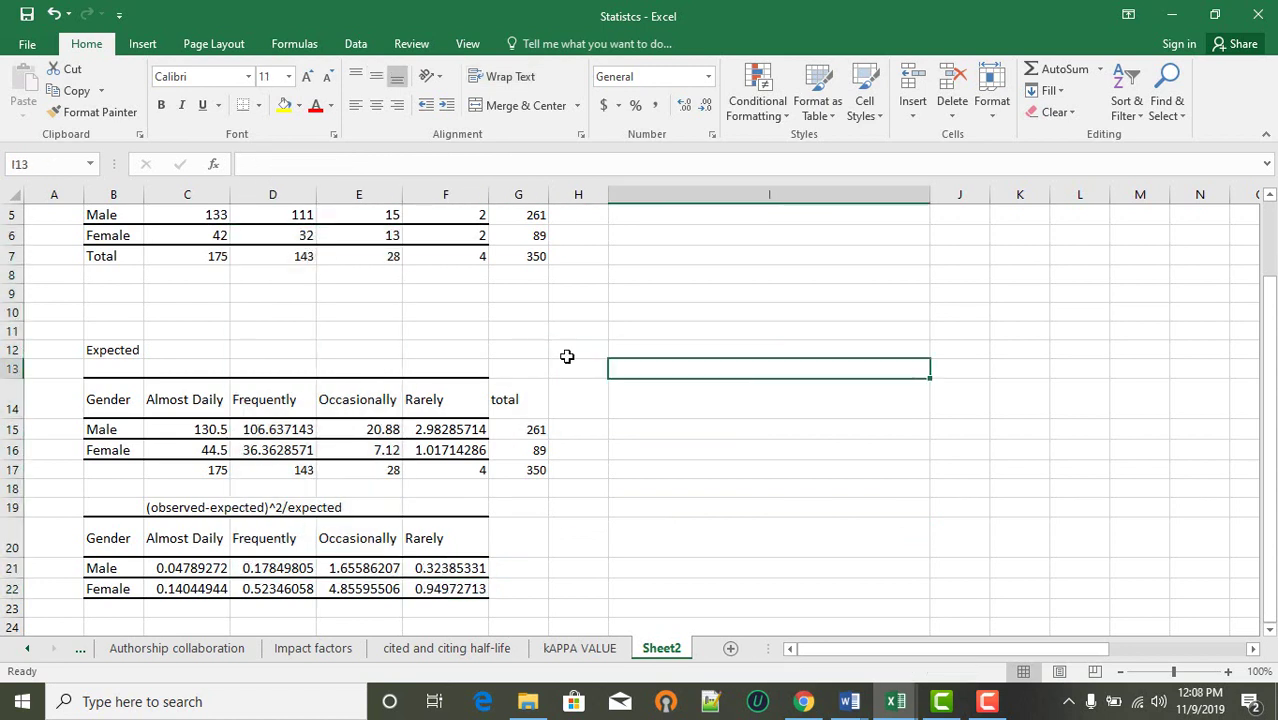
click(273, 566)
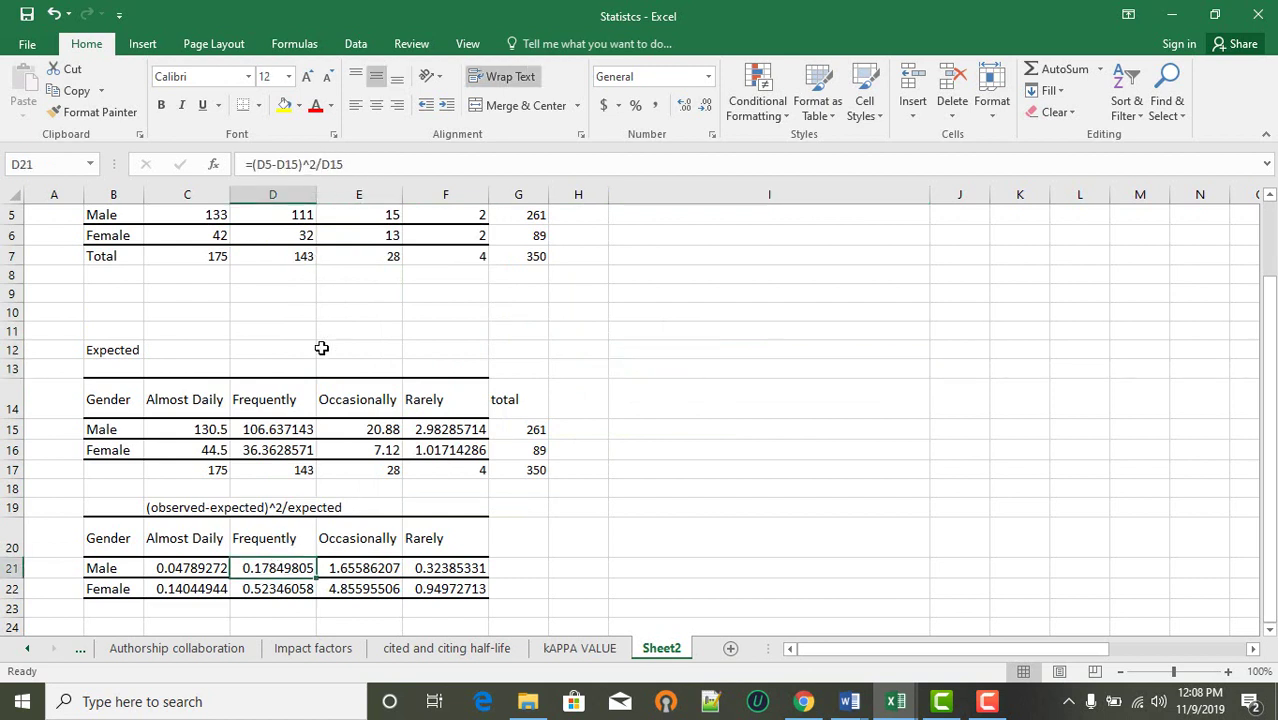
Step: Review the formulas in C21 for Male and C22 to F22 for Female in the (observed-expected)^2/expected table
click(180, 568)
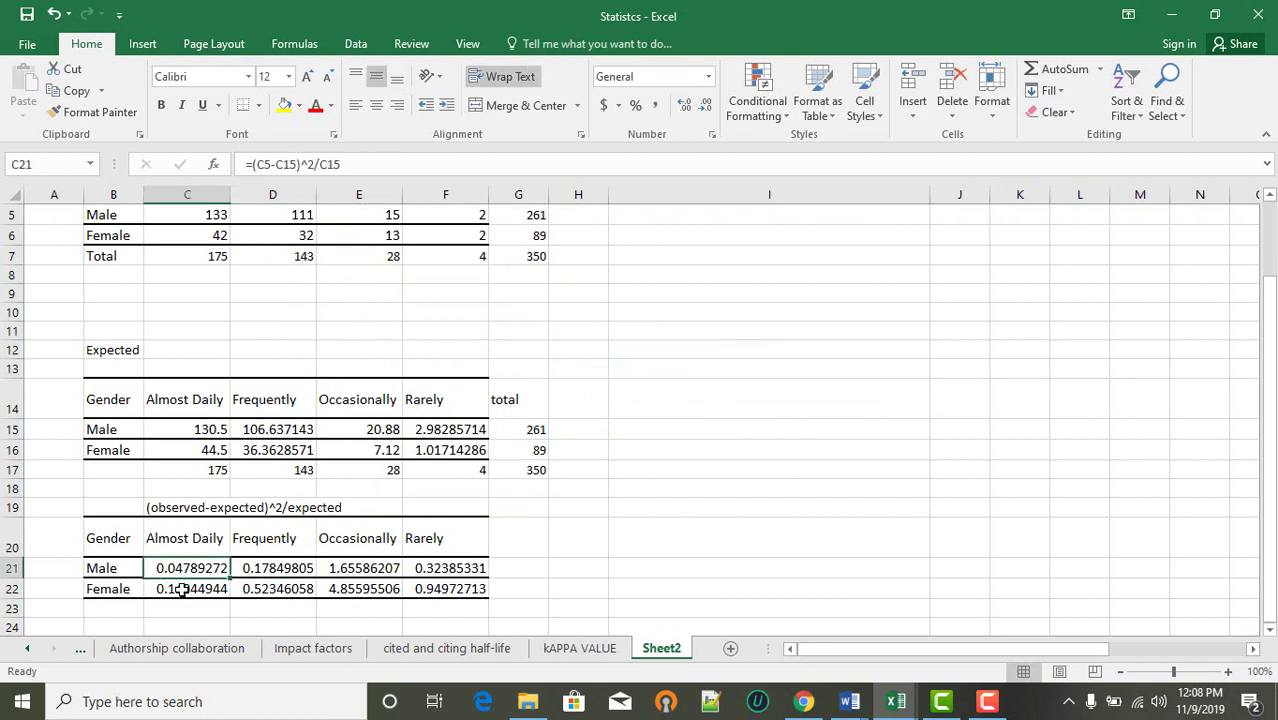
click(183, 588)
click(243, 592)
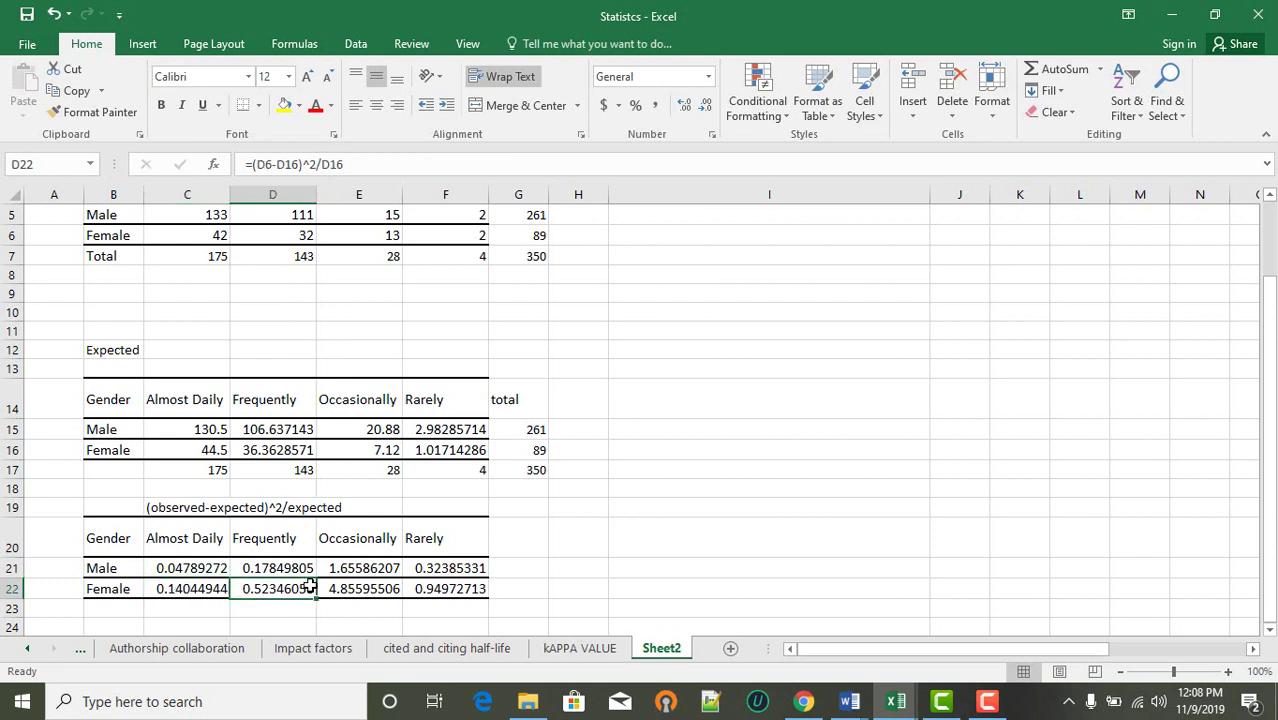
click(333, 587)
click(422, 588)
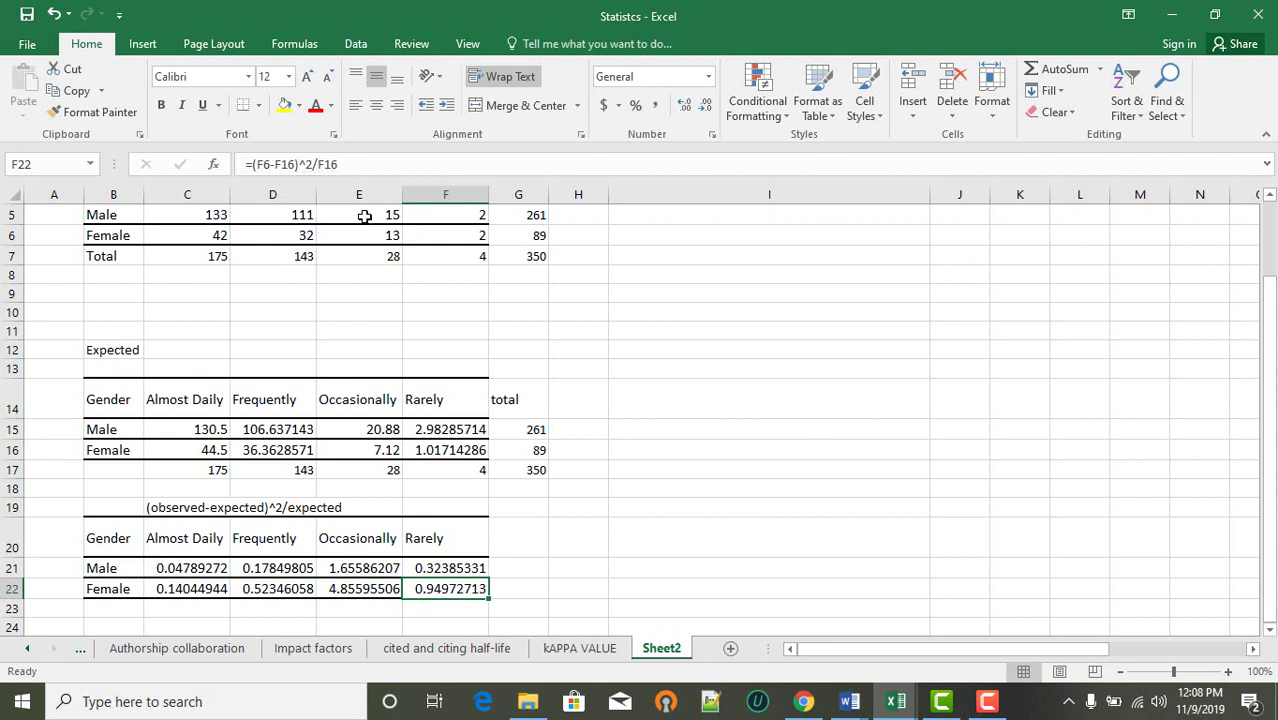
Step: Label the (observed-expected)^2/expected table's totals by entering "total" in G20 and "Total" in B23
click(503, 545)
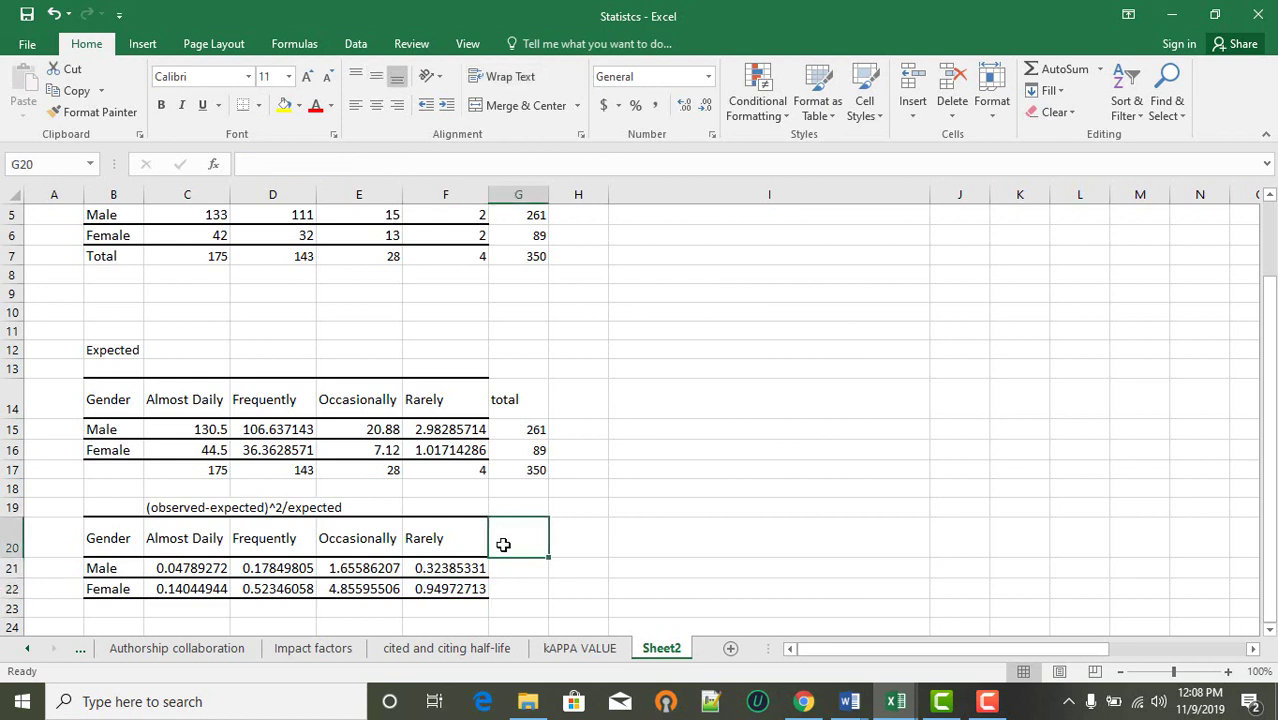
text(total)
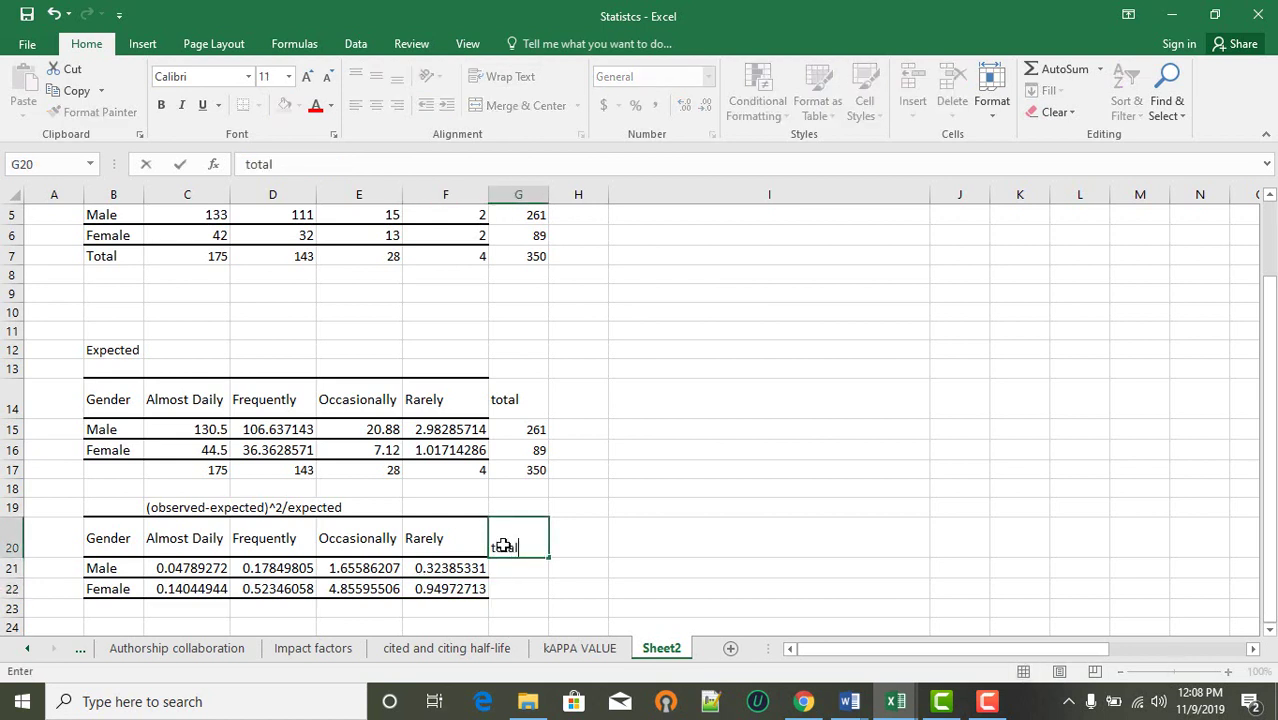
scroll(502, 543, down, 1)
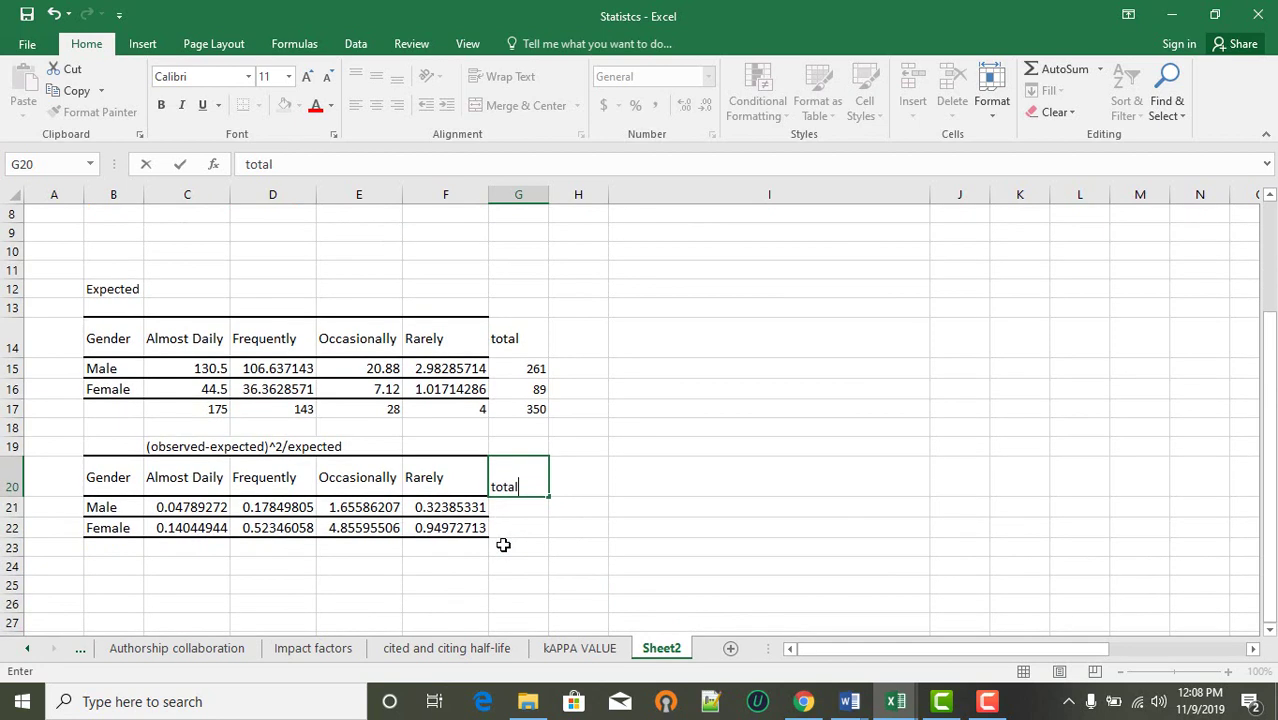
click(126, 542)
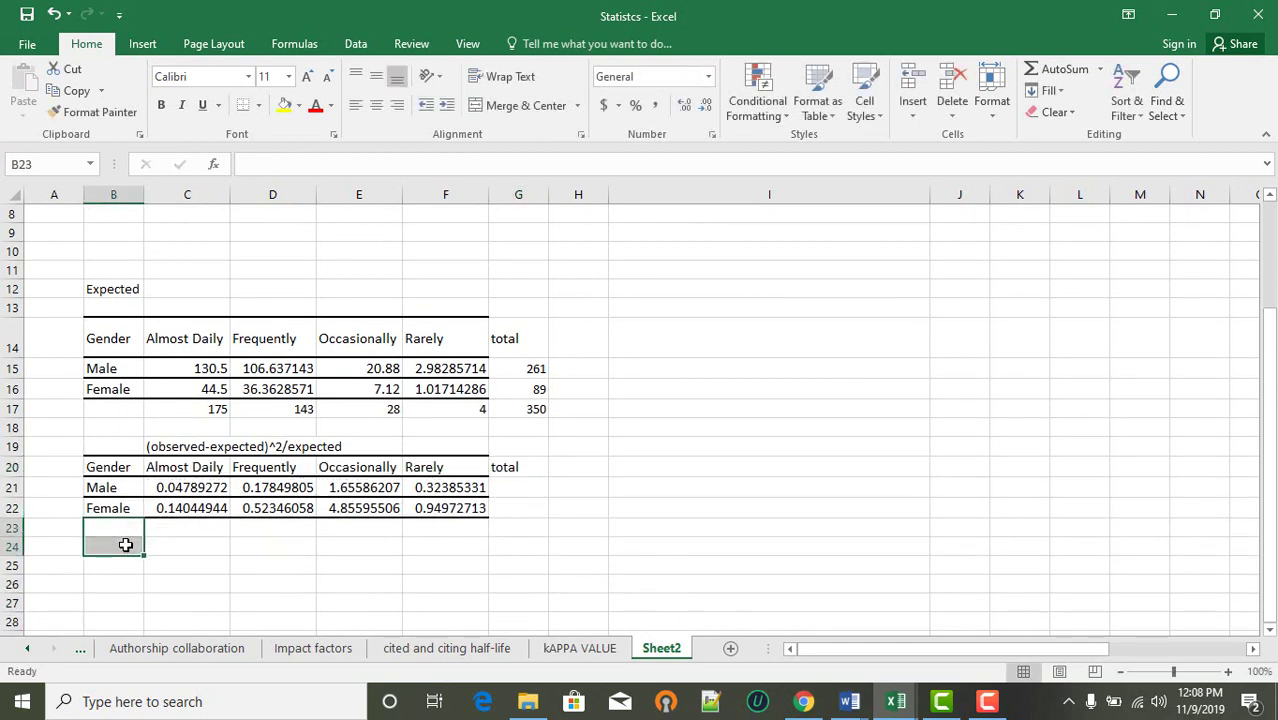
drag(123, 538, 121, 531)
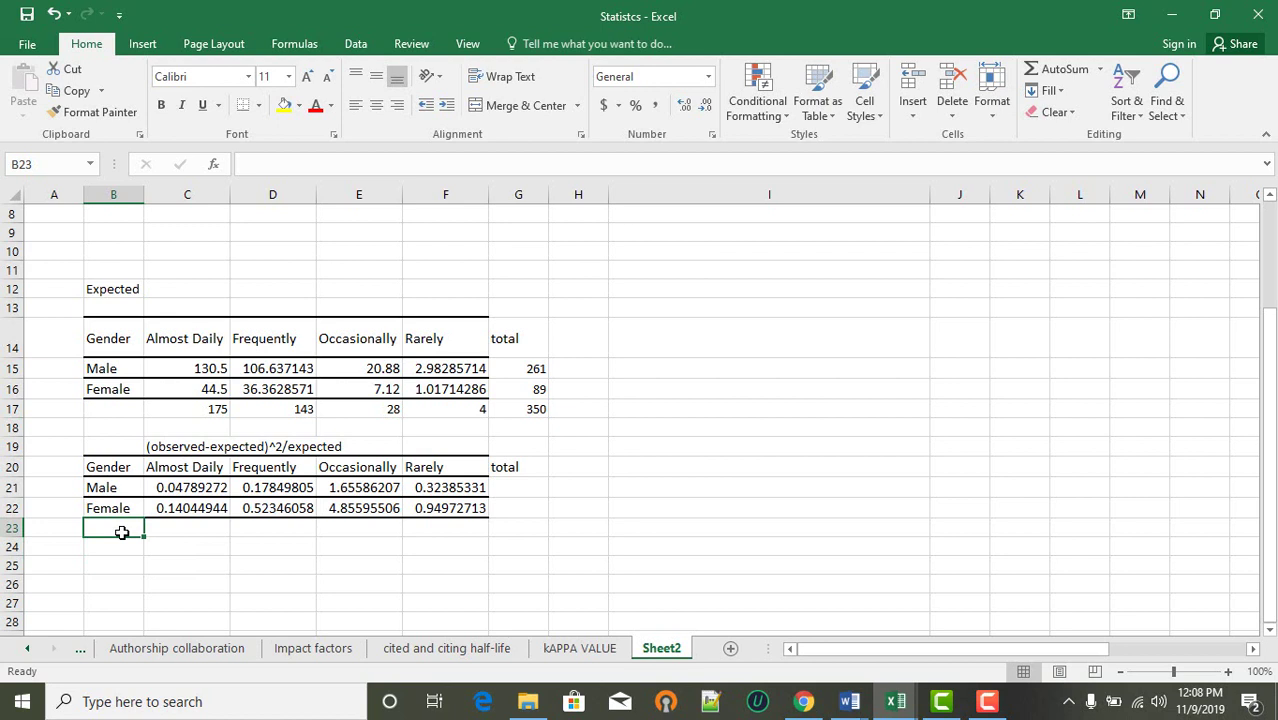
text(T)
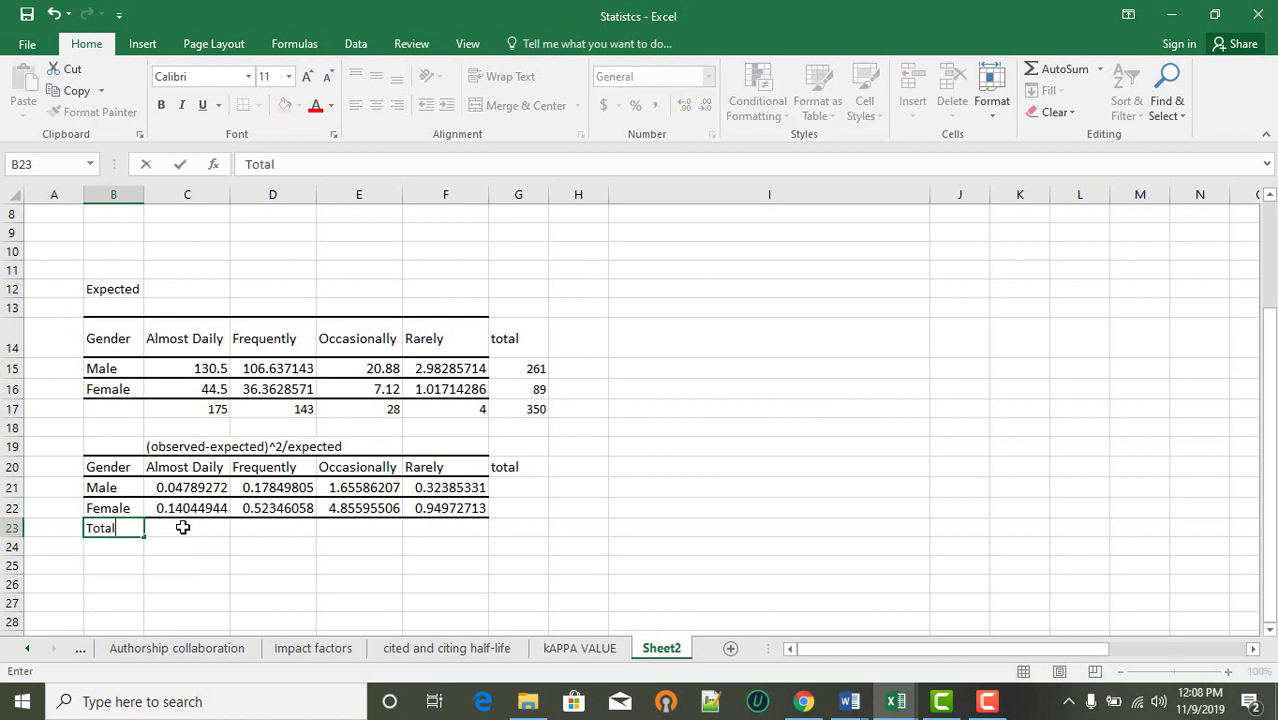
text(otal)
Step: Sum the Male and Female values of each frequency column into the Total row, C23 to F23
drag(183, 527, 408, 531)
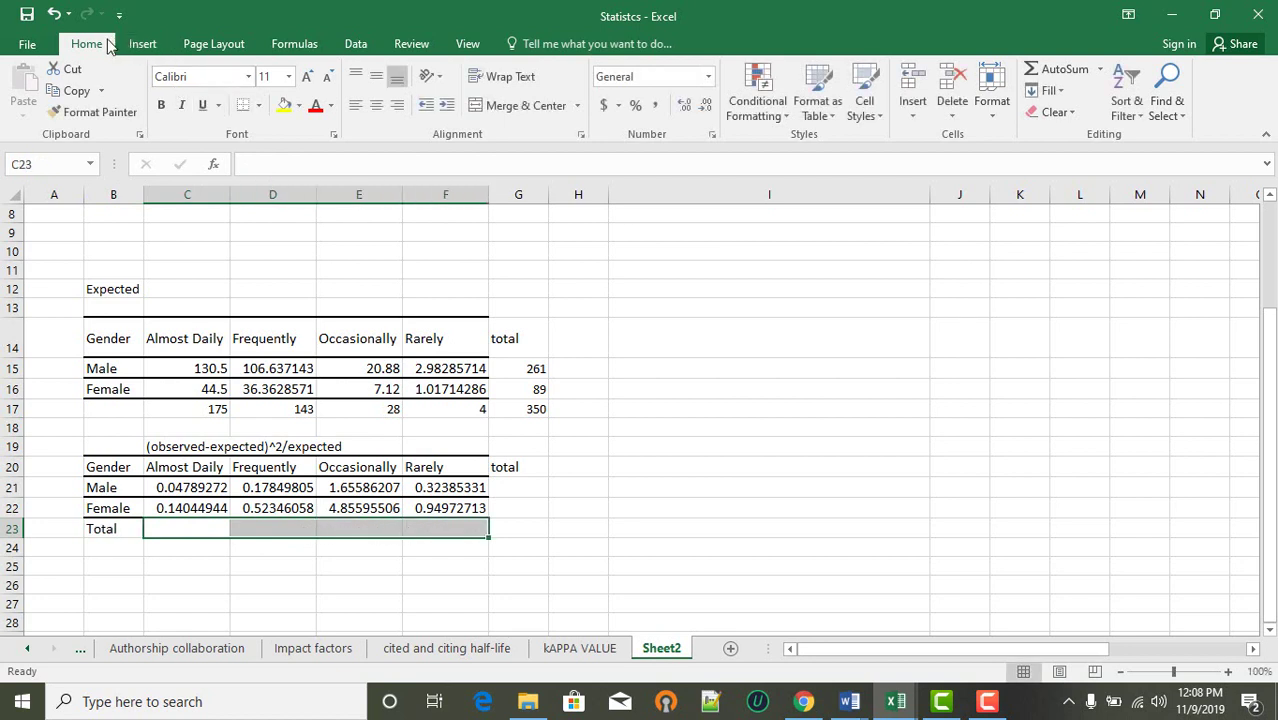
click(1063, 70)
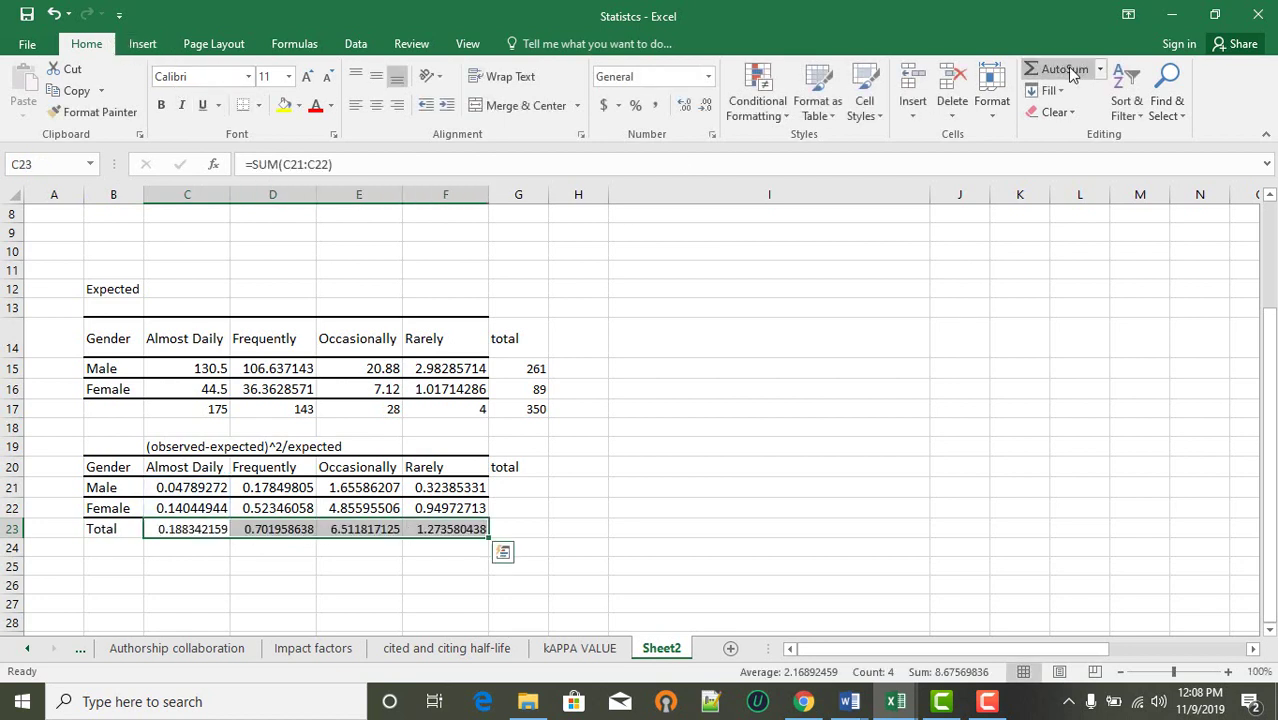
click(873, 412)
Step: Sum the Male and Female rows of the (observed-expected)^2/expected table into G21 and G22
click(508, 487)
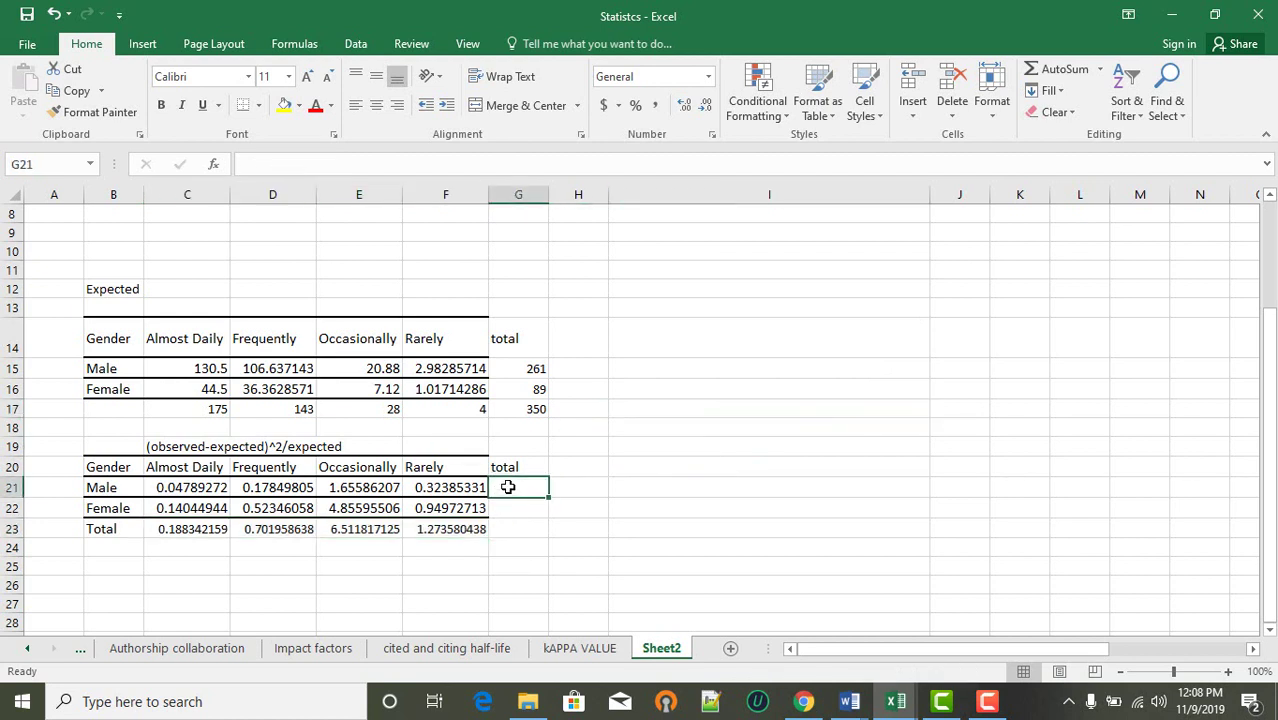
drag(508, 495, 511, 503)
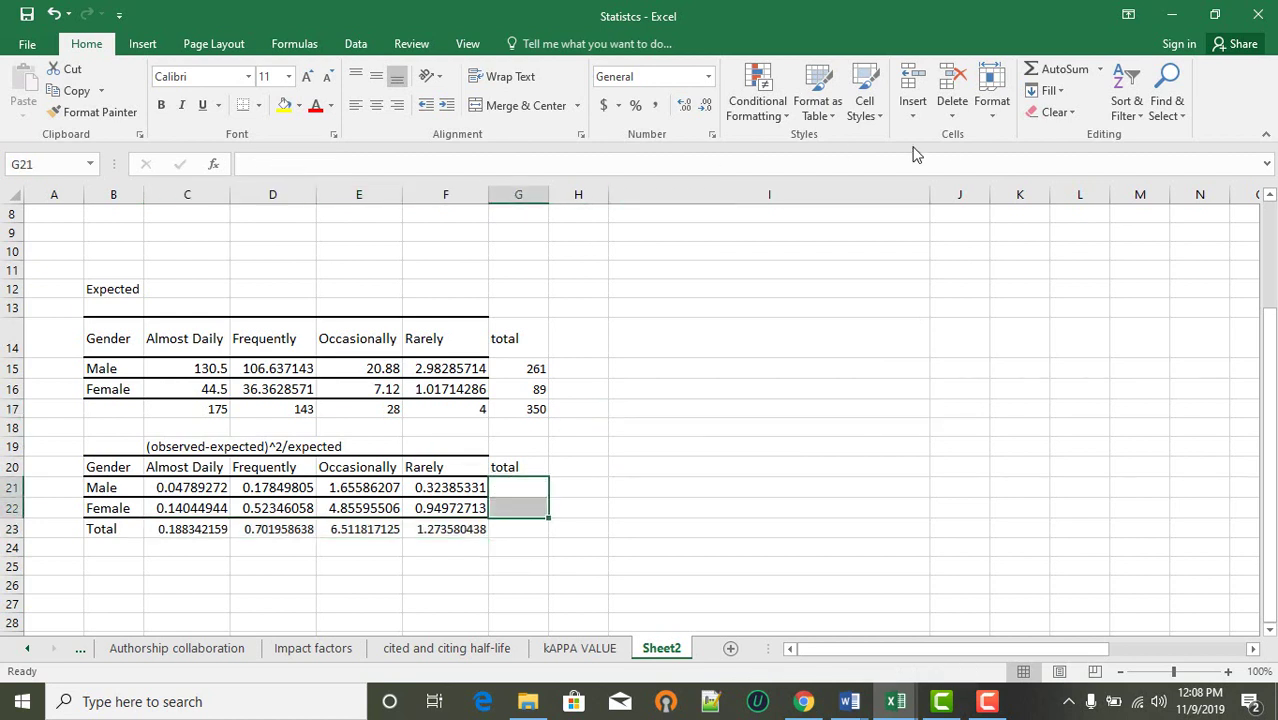
click(1045, 69)
click(910, 345)
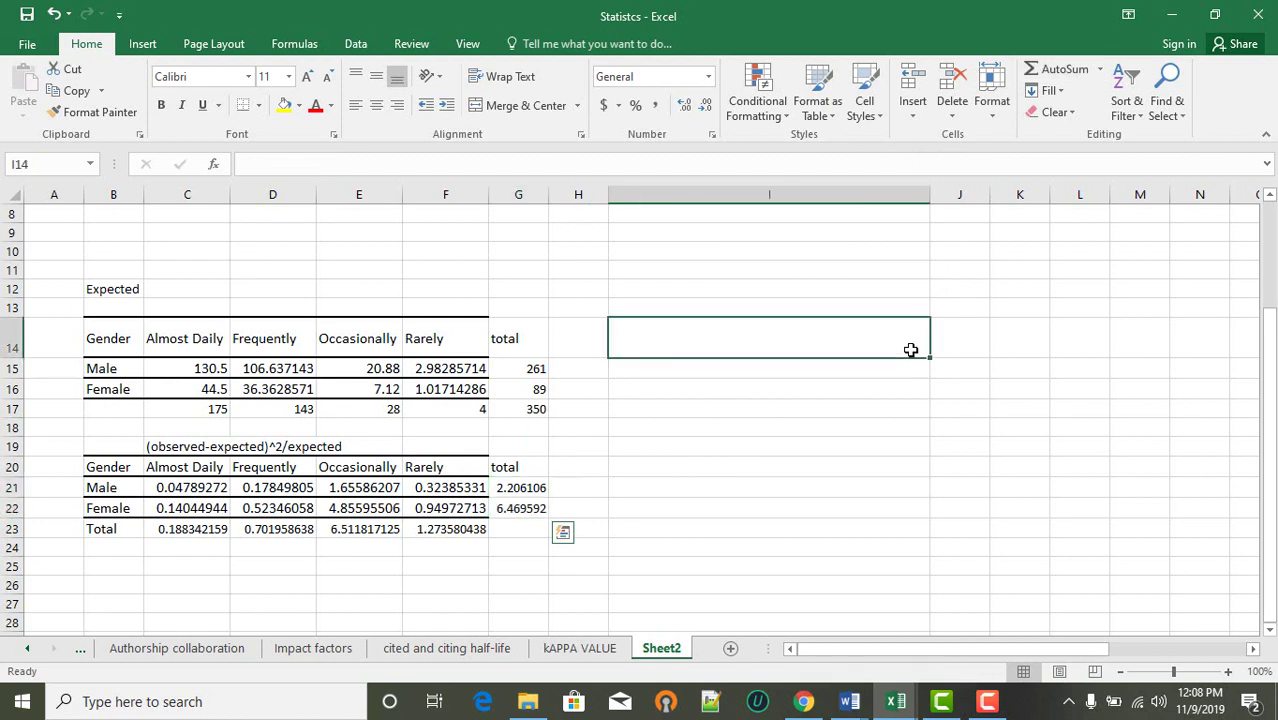
Step: Calculate the chi-square value in G23 with =SUM(G21:G22)
click(522, 527)
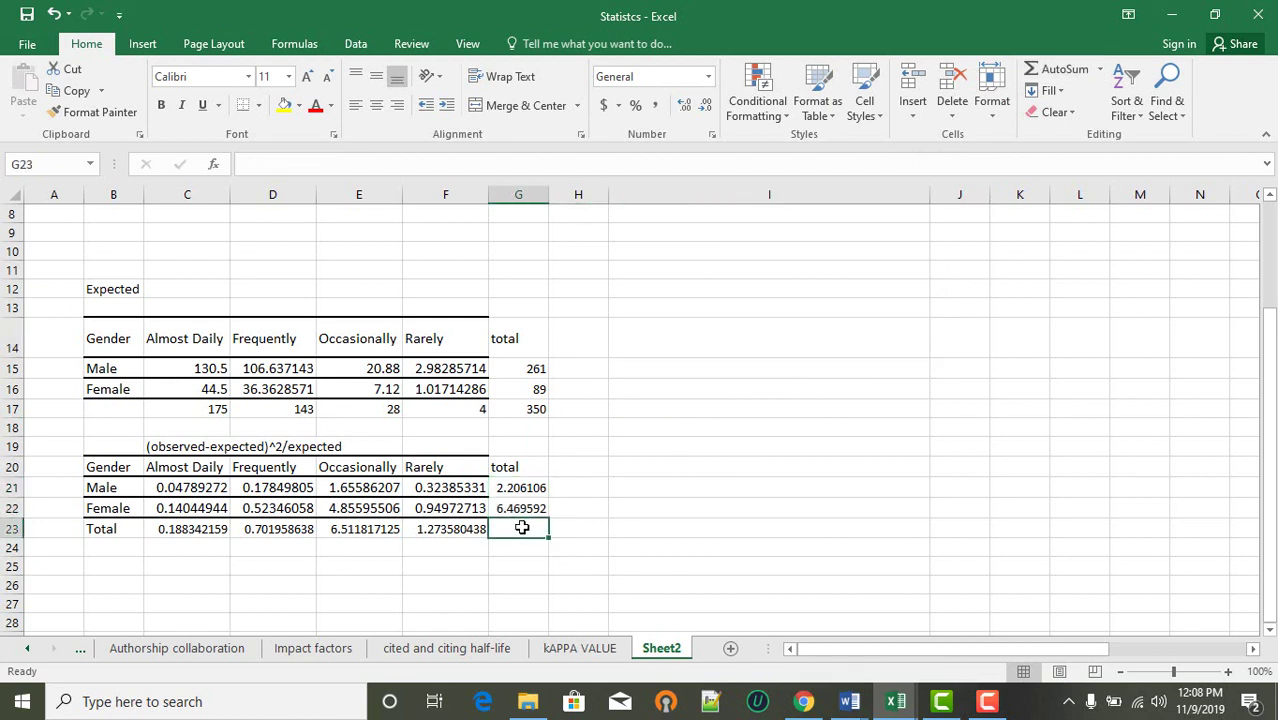
click(1045, 69)
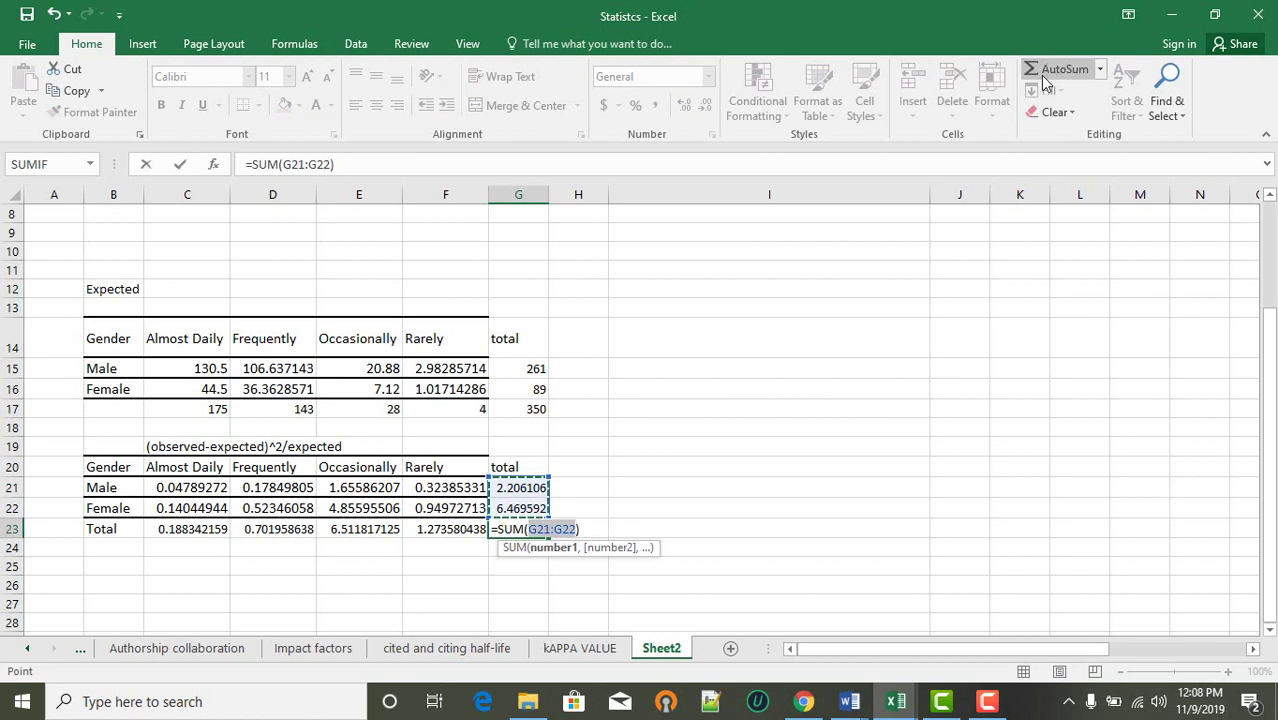
key(Return)
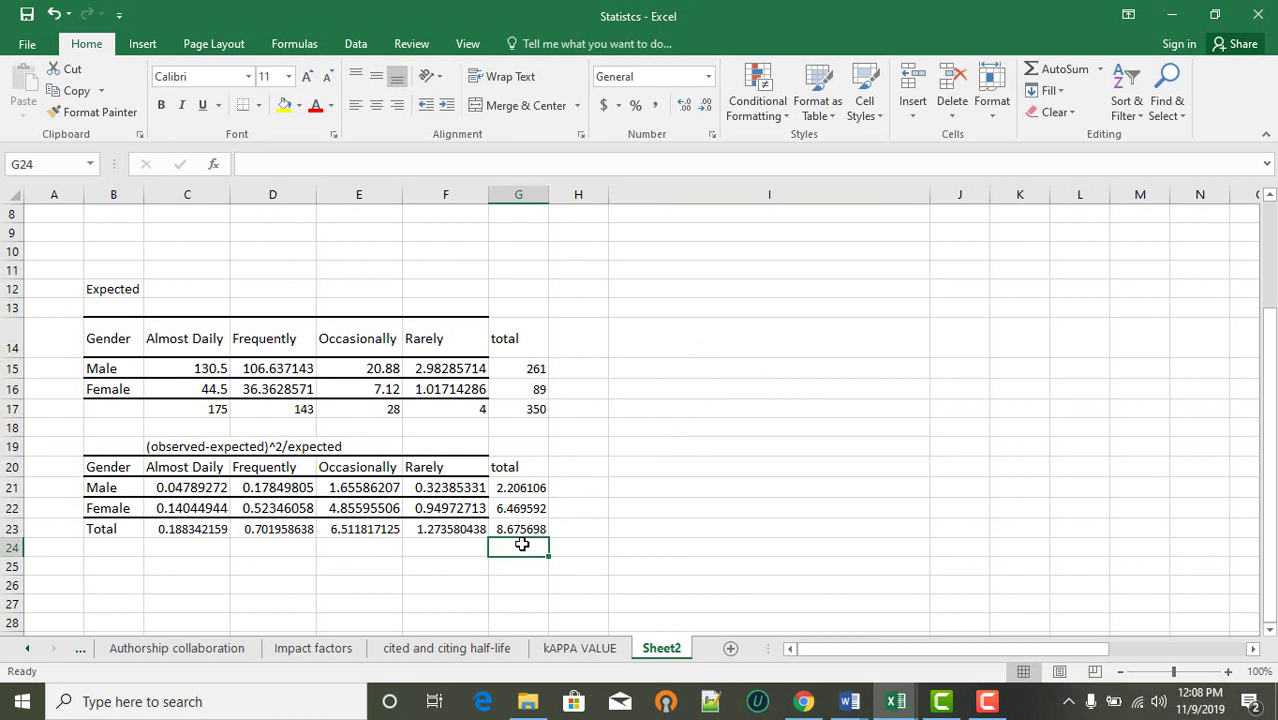
click(627, 510)
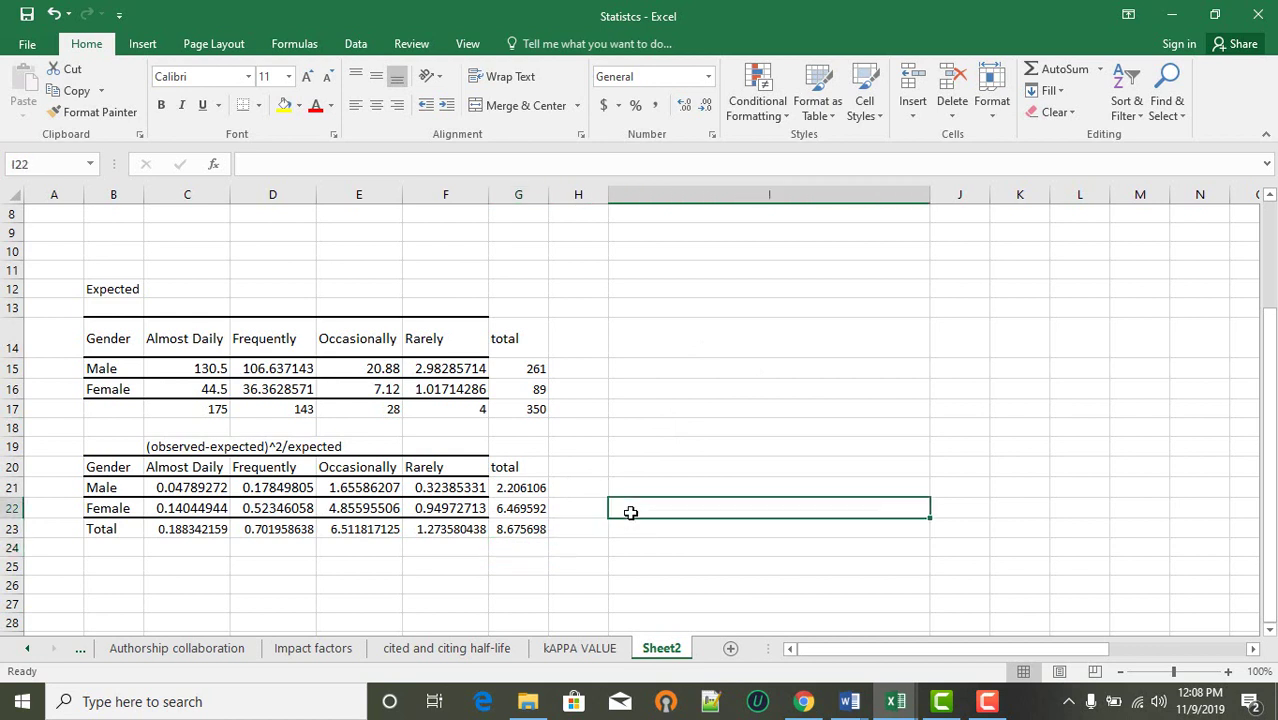
click(520, 530)
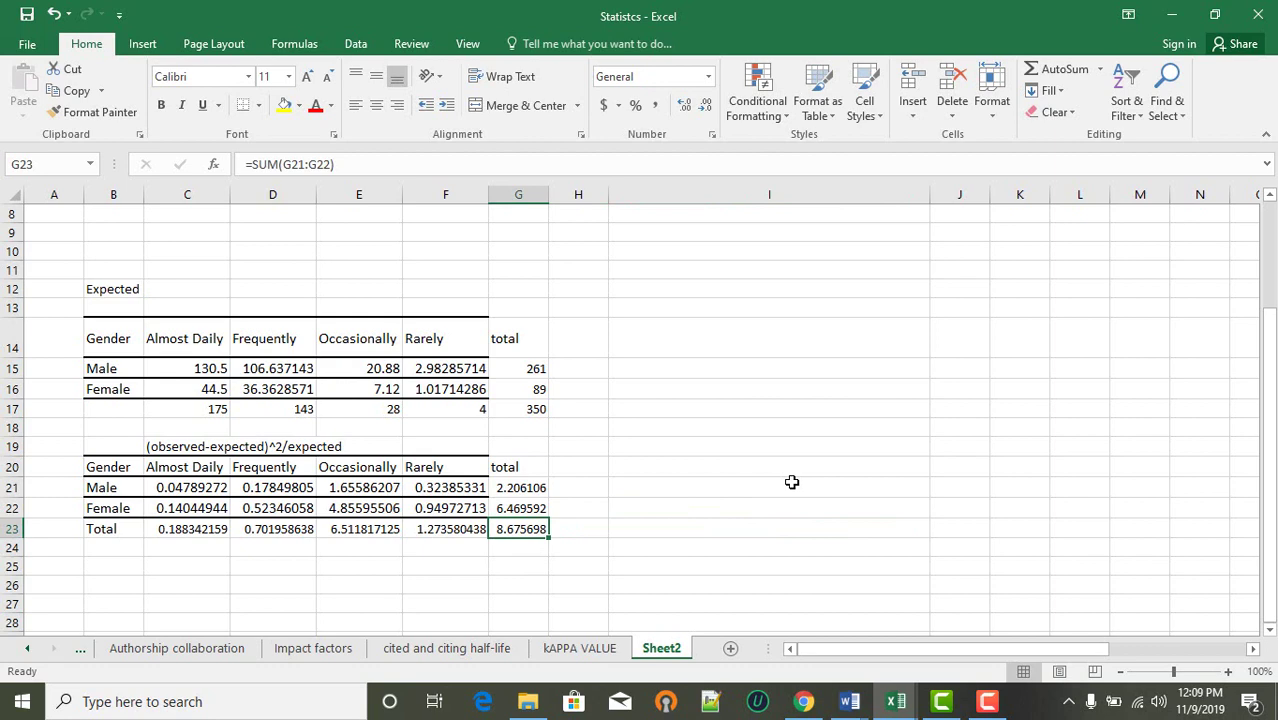
Step: Move the chi-square formula picture next to the (observed-expected)^2/expected table and select the chi-square total in G23
scroll(791, 482, up, 1)
scroll(791, 482, right, 5)
scroll(791, 482, up, 2)
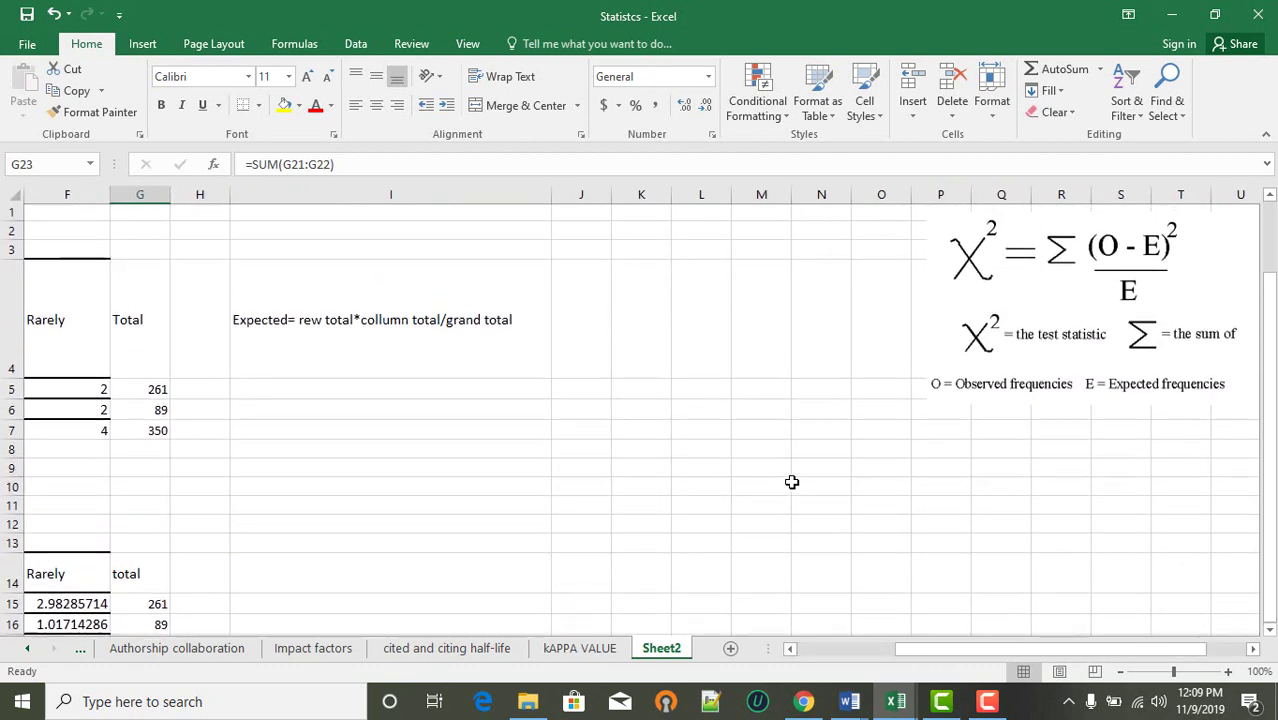
drag(1013, 322, 489, 485)
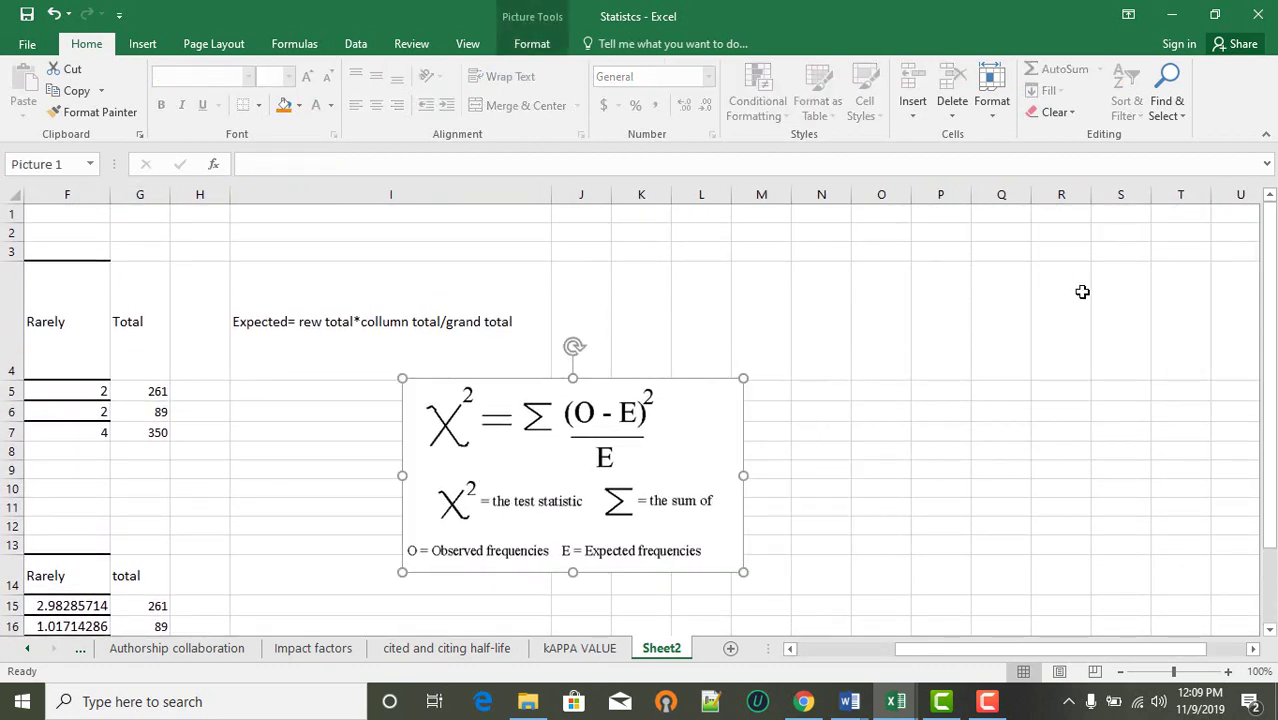
scroll(1082, 291, left, 3)
scroll(1082, 291, down, 2)
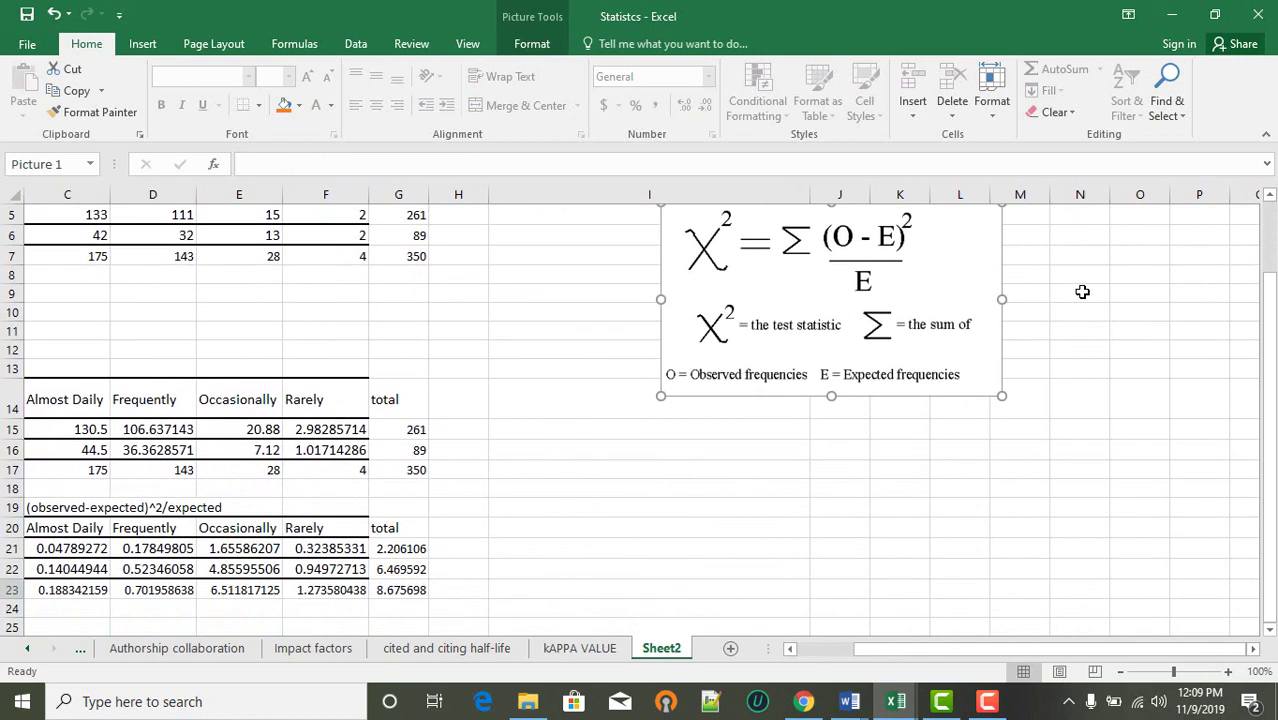
drag(831, 318, 678, 553)
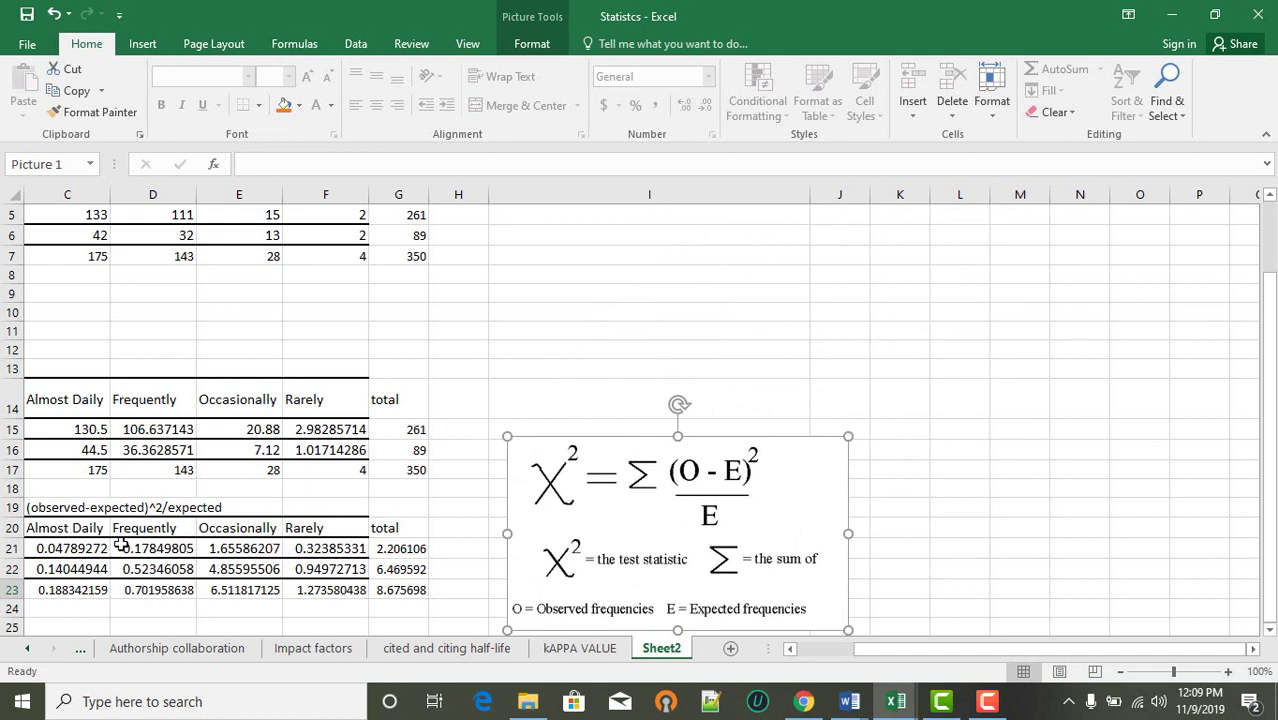
click(398, 590)
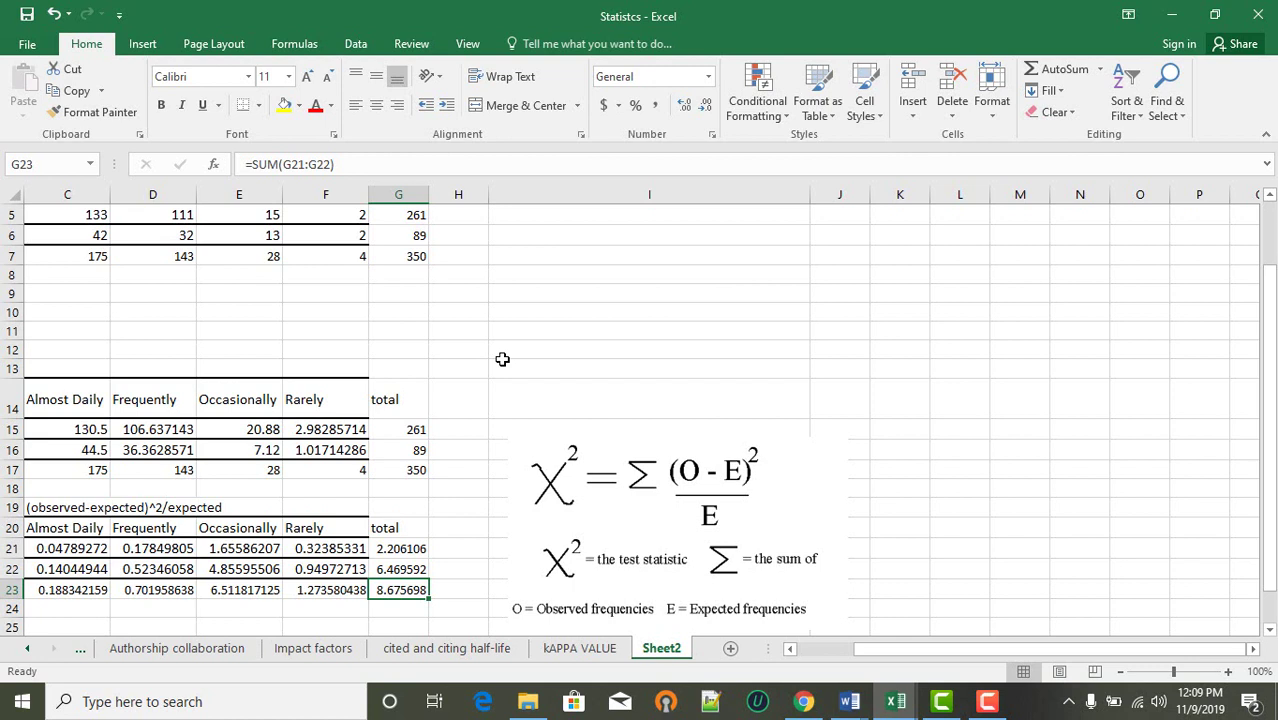
Step: Widen the chi-square formula picture slightly and reposition it beside the expected and (observed-expected)^2/expected tables
click(599, 553)
drag(599, 551, 648, 482)
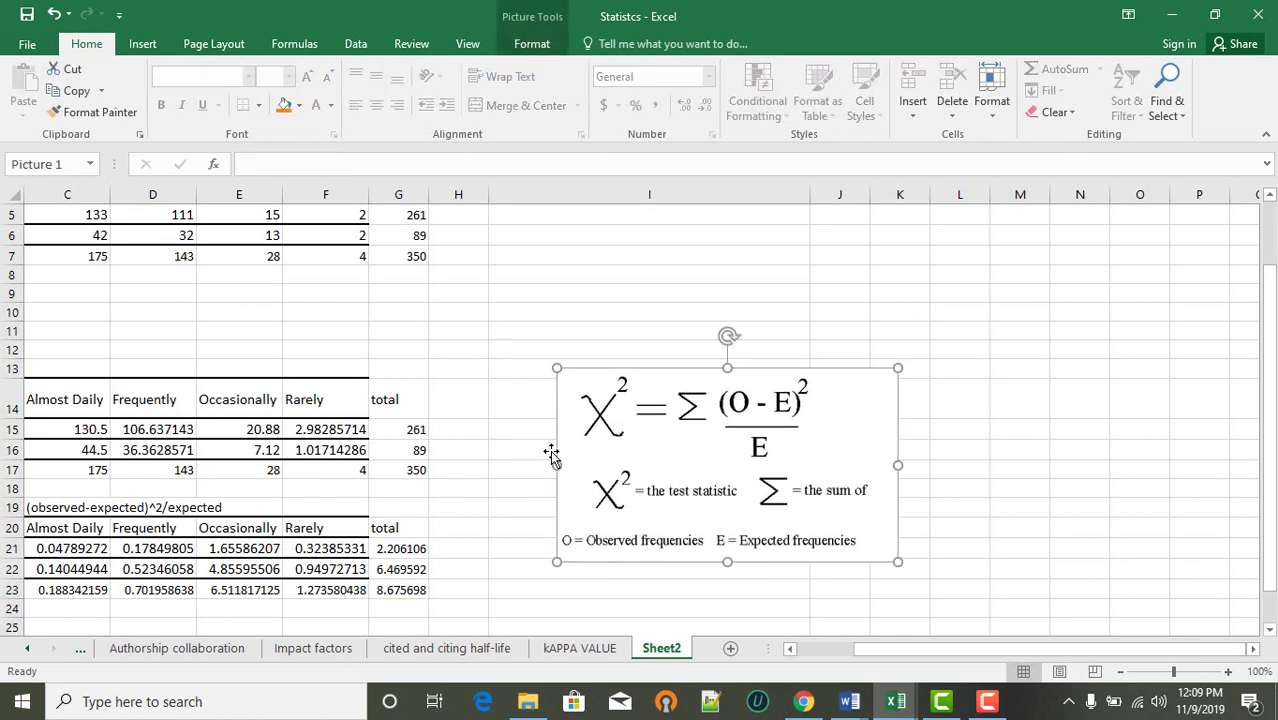
drag(557, 465, 524, 465)
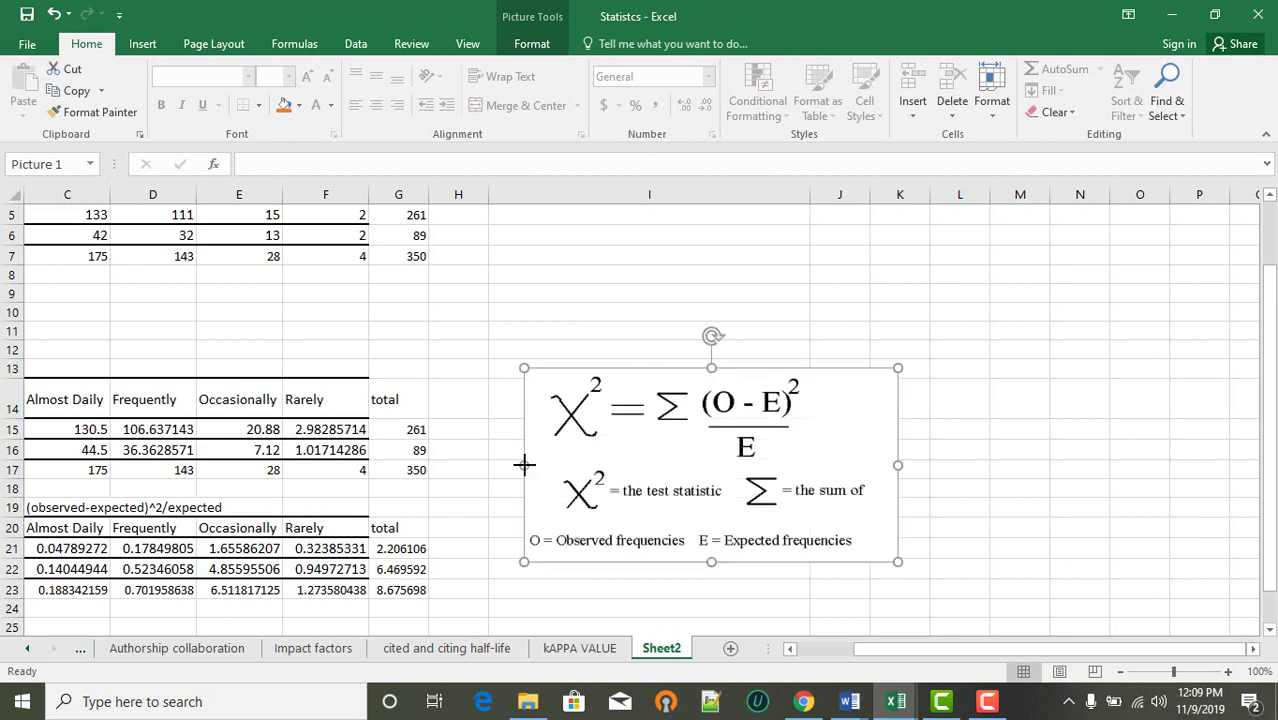
drag(617, 480, 640, 503)
scroll(316, 398, left, 2)
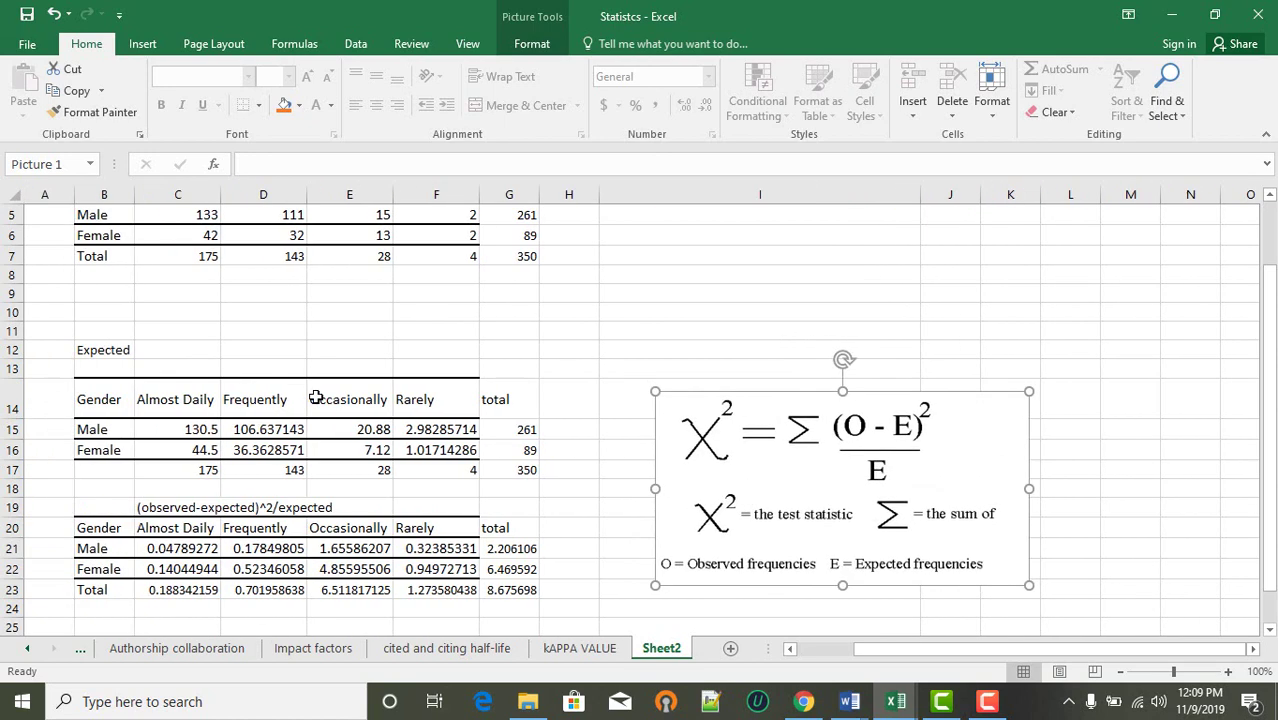
Step: Review the observed frequencies table, including the Male row total in G5 and the grand total in G7
scroll(316, 398, up, 1)
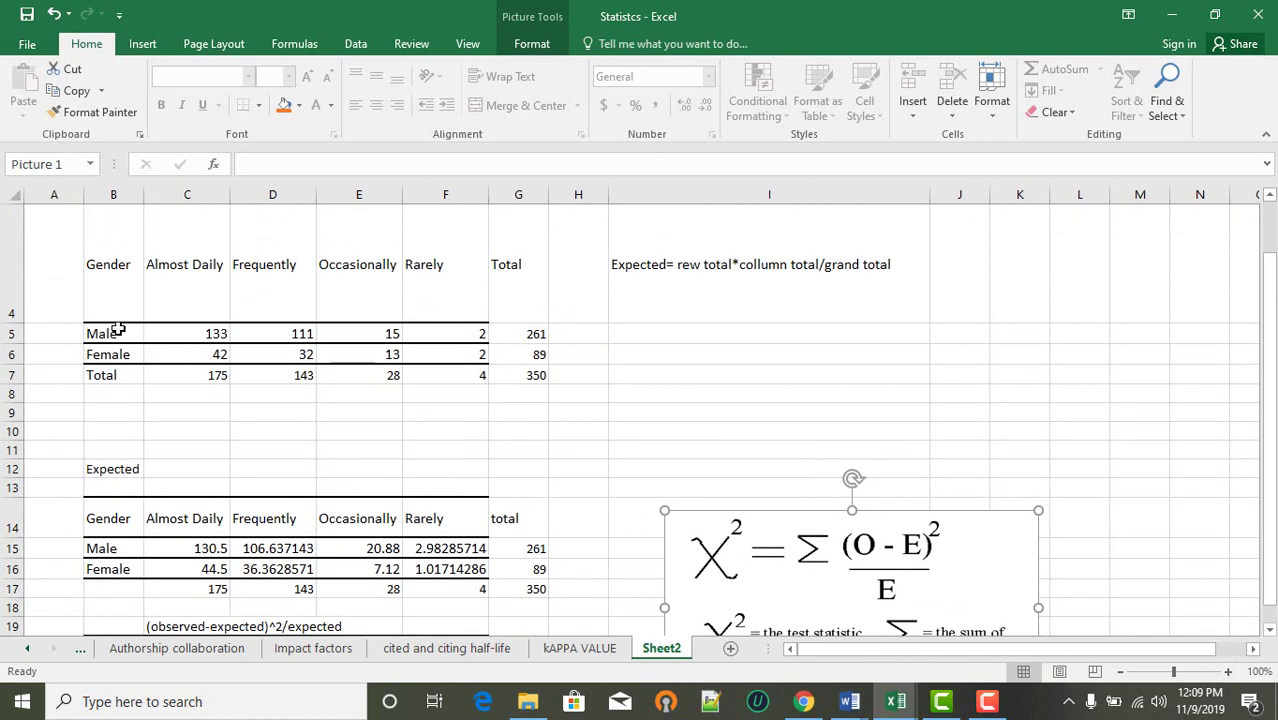
drag(117, 294, 428, 350)
click(775, 393)
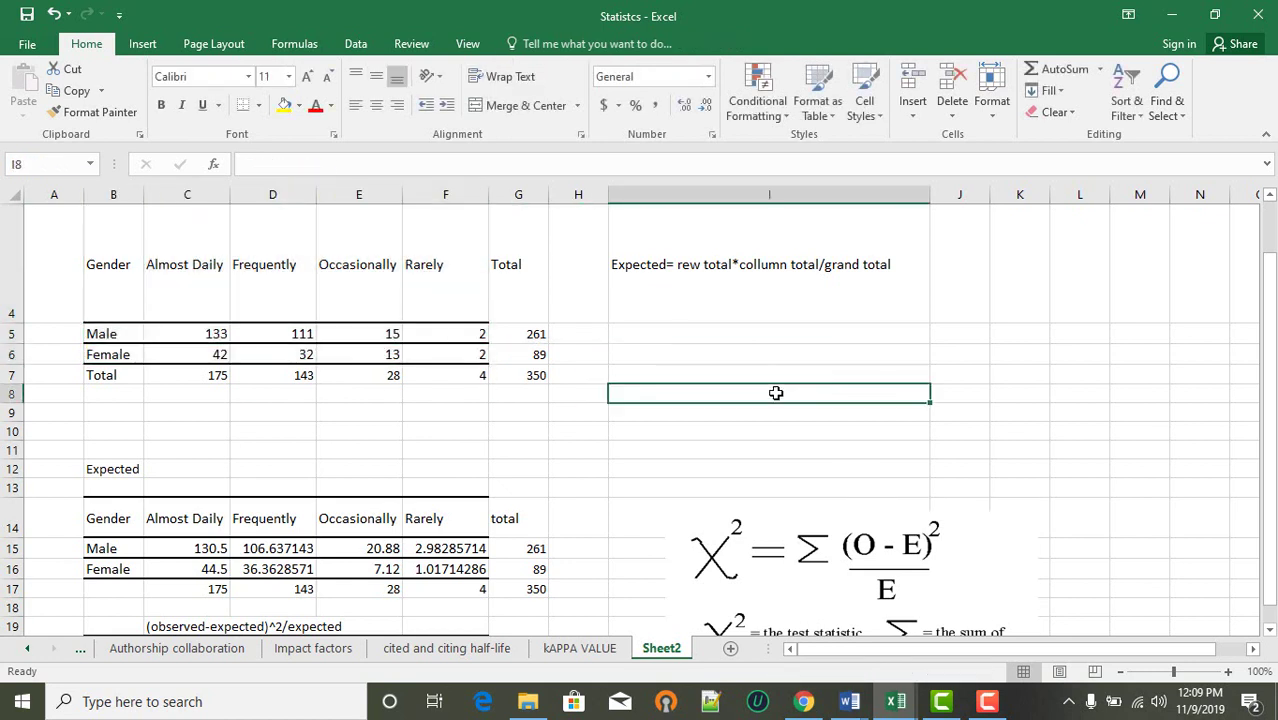
click(531, 334)
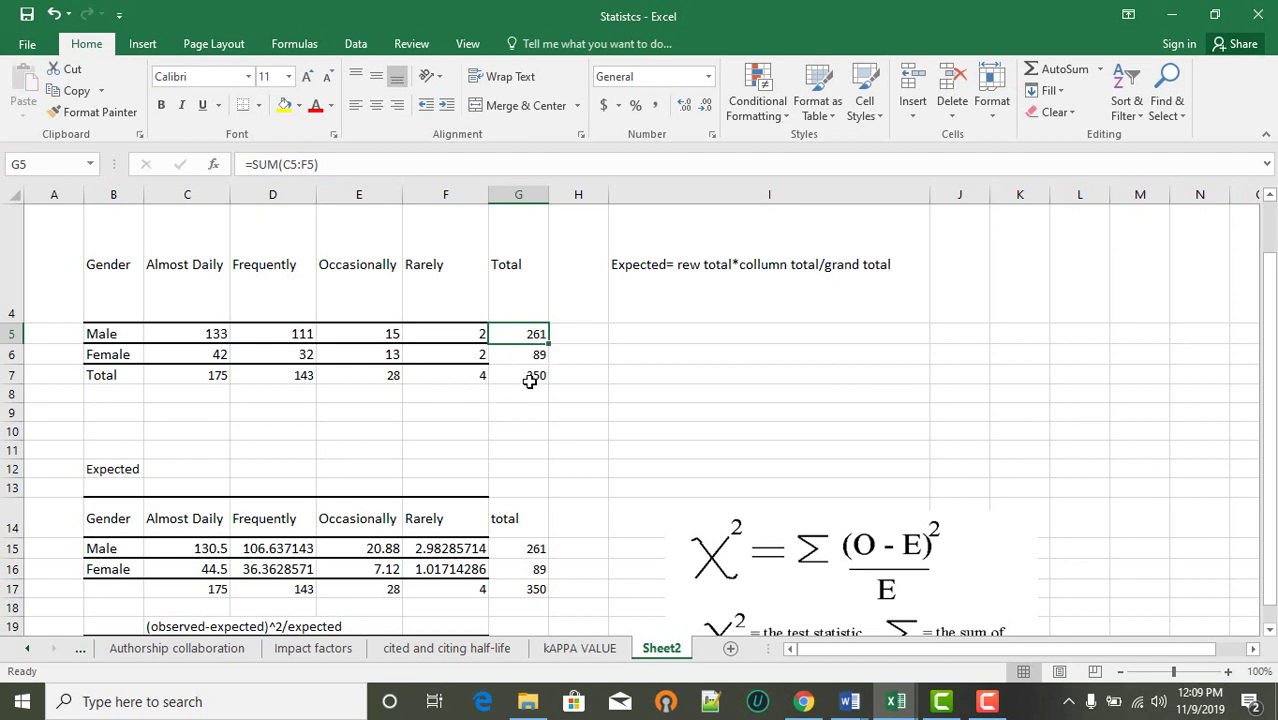
key(Down)
key(Down)
scroll(755, 464, down, 1)
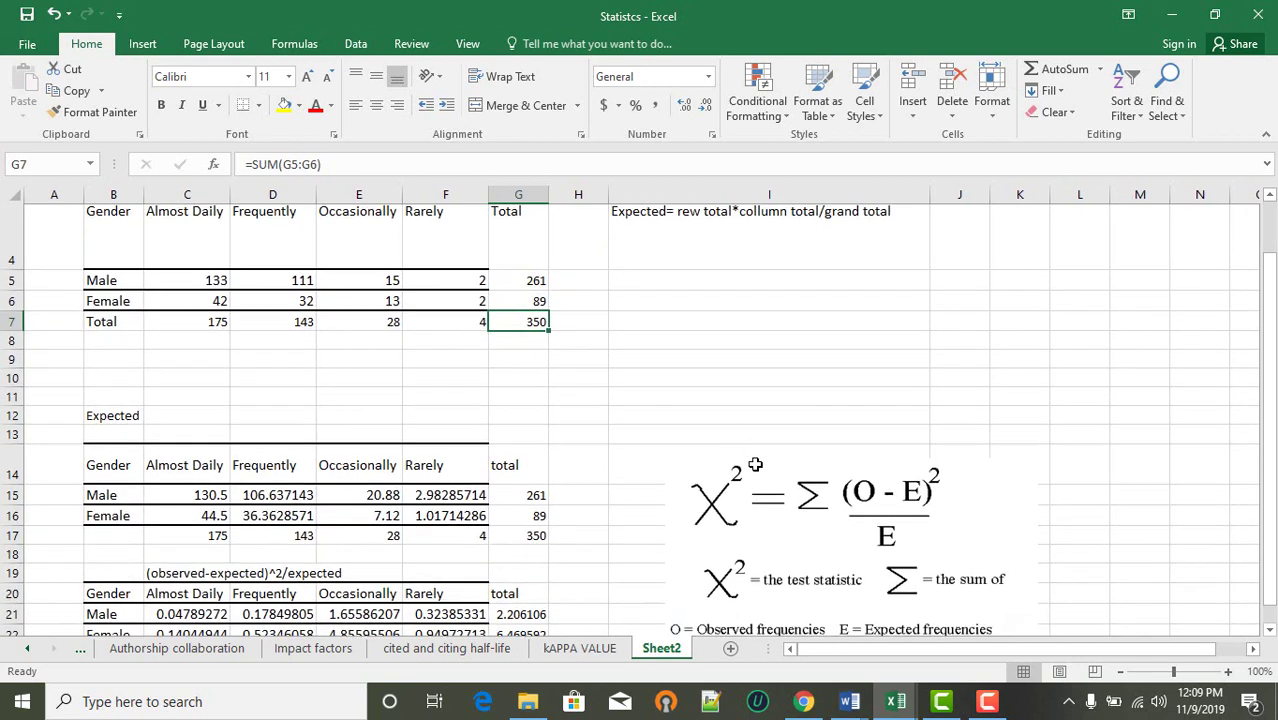
scroll(755, 464, up, 1)
scroll(755, 464, down, 1)
scroll(755, 464, up, 1)
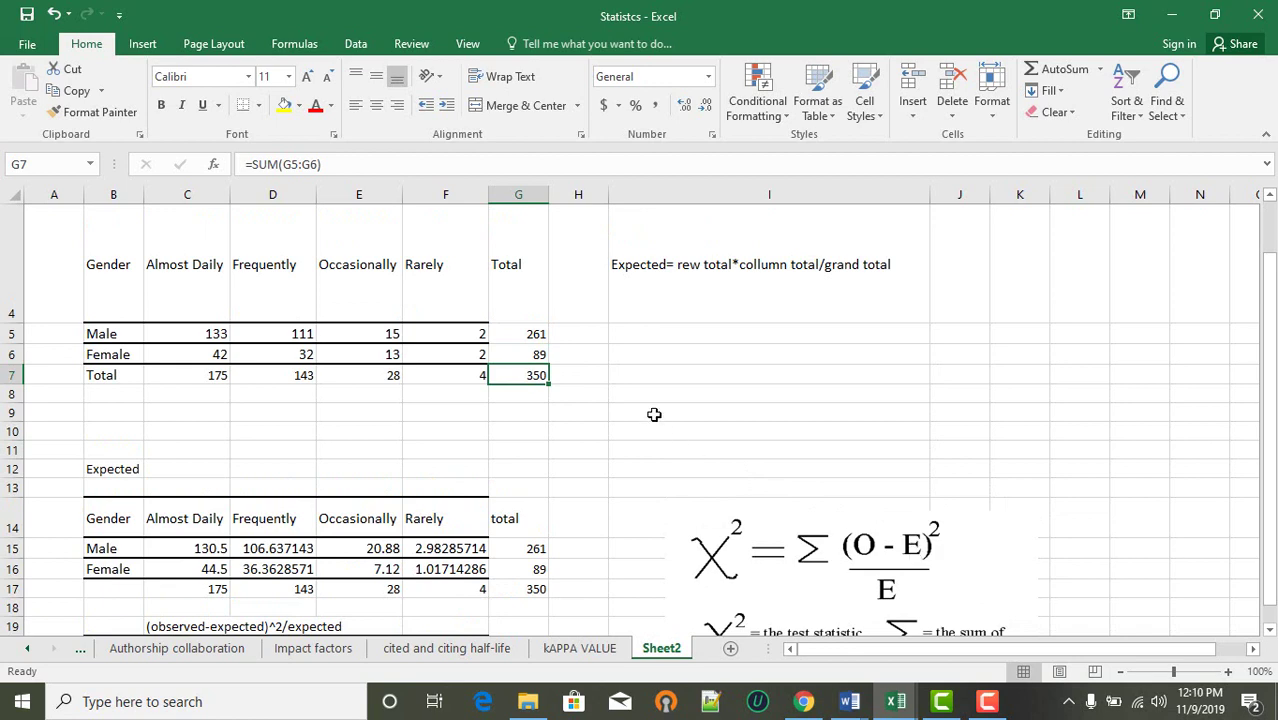
scroll(654, 414, down, 1)
scroll(654, 414, up, 1)
scroll(654, 414, down, 1)
scroll(654, 414, up, 1)
Step: Check the expected-value formula in C15 against the observed Male count in C5 and the column total in C7
click(200, 551)
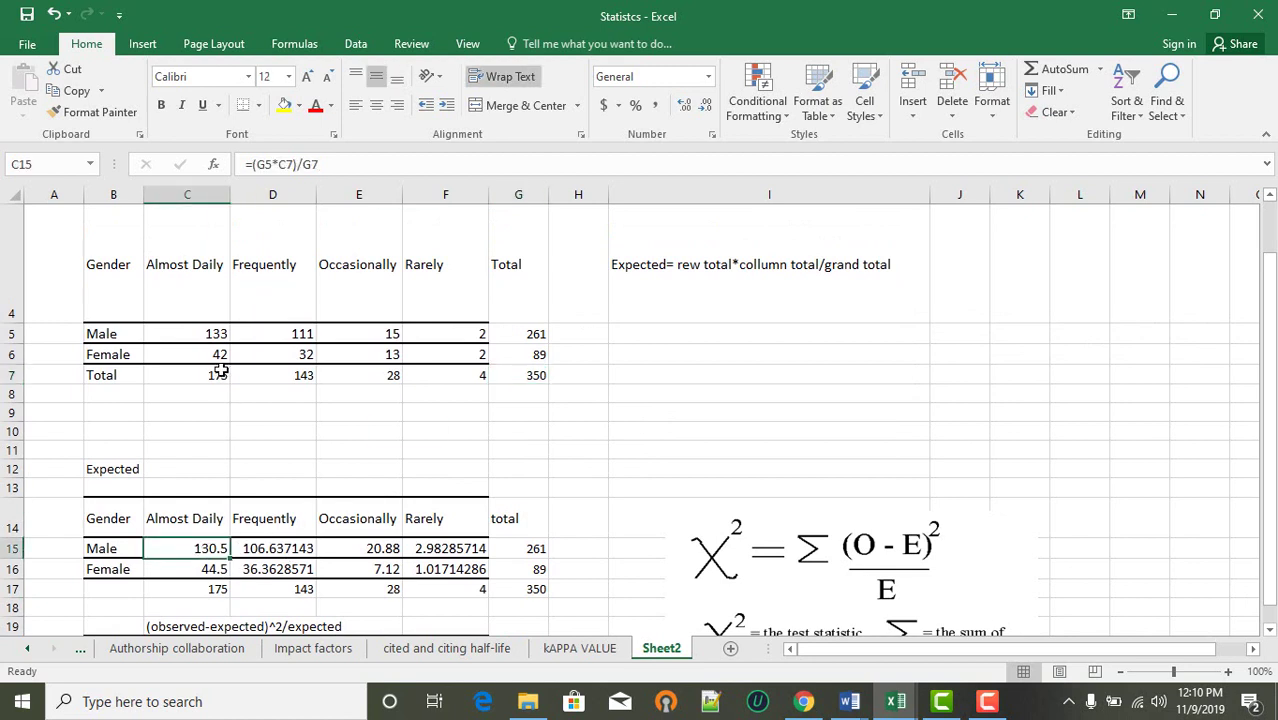
click(217, 335)
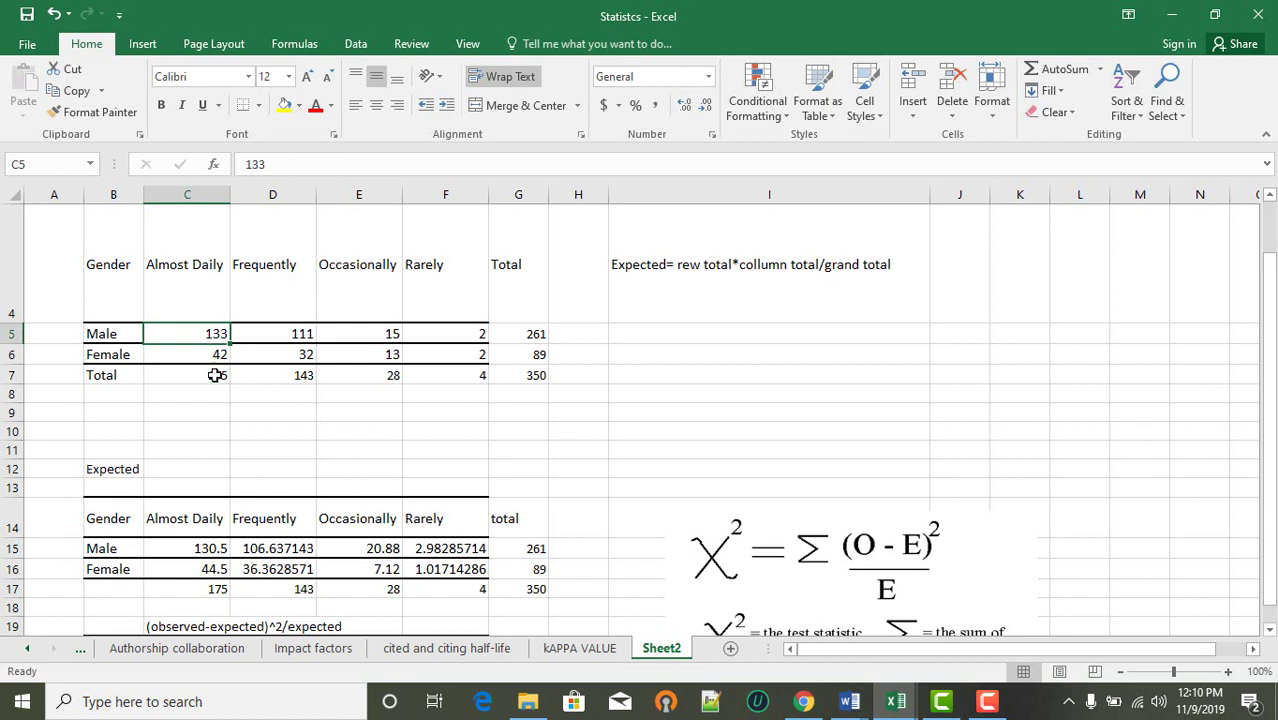
click(216, 376)
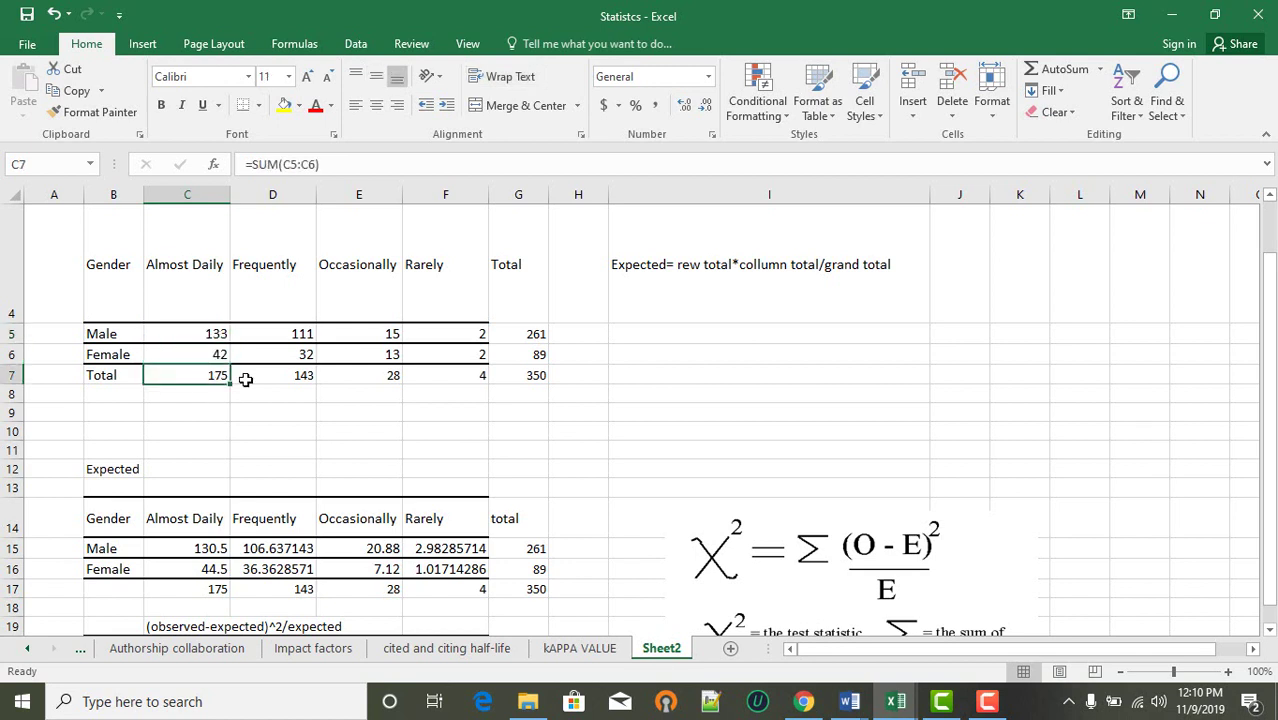
Step: Trace the inputs for the Male Almost Daily expected value: observed count C5, row total G5, column total C7 and grand total G7
click(224, 333)
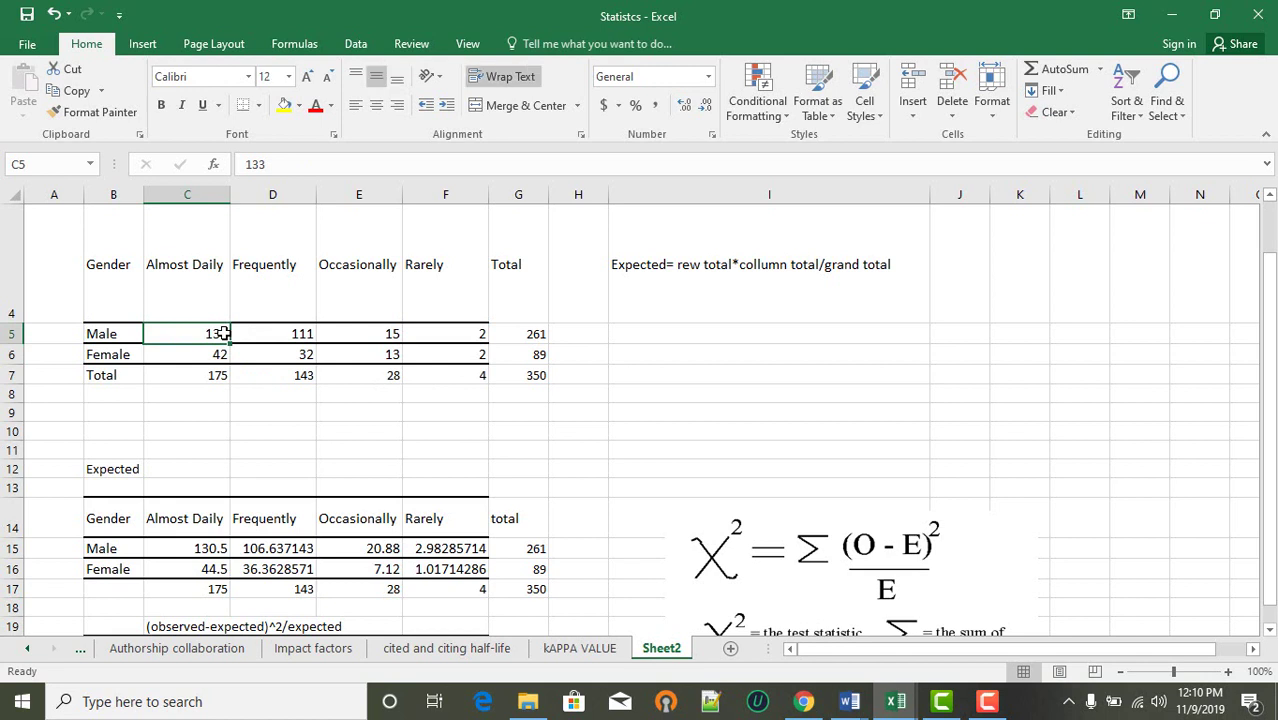
click(516, 332)
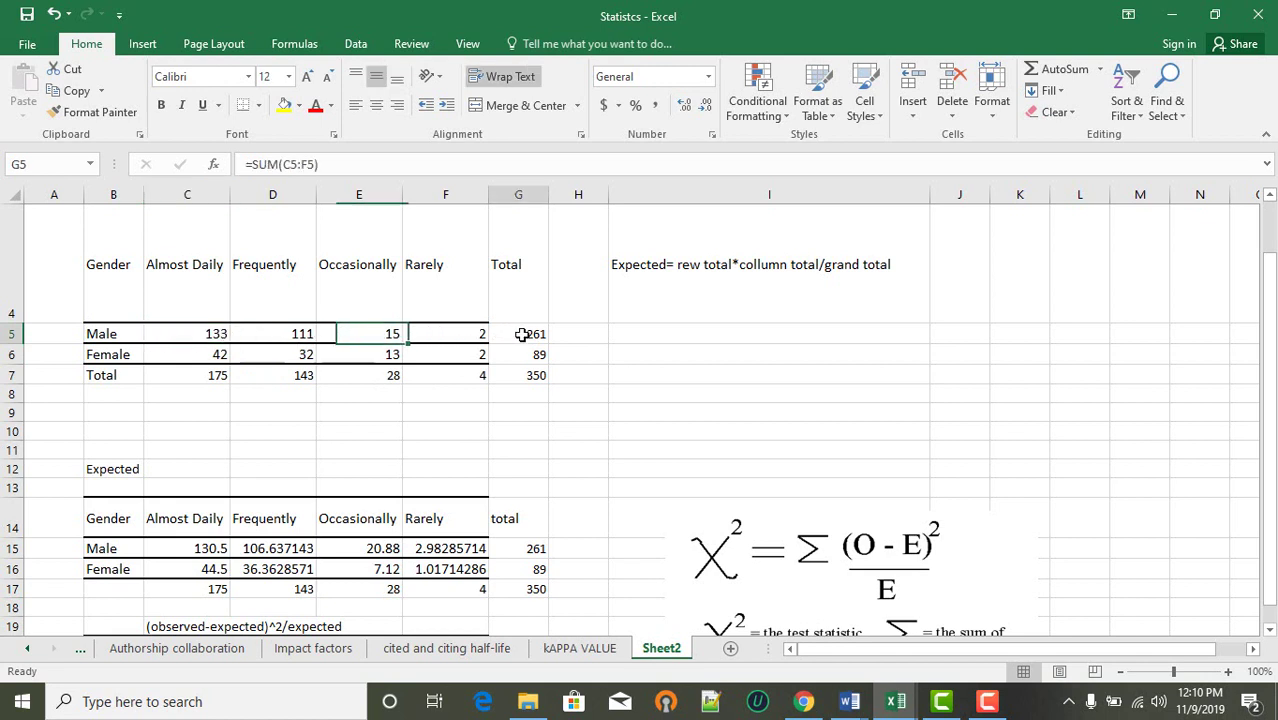
click(199, 333)
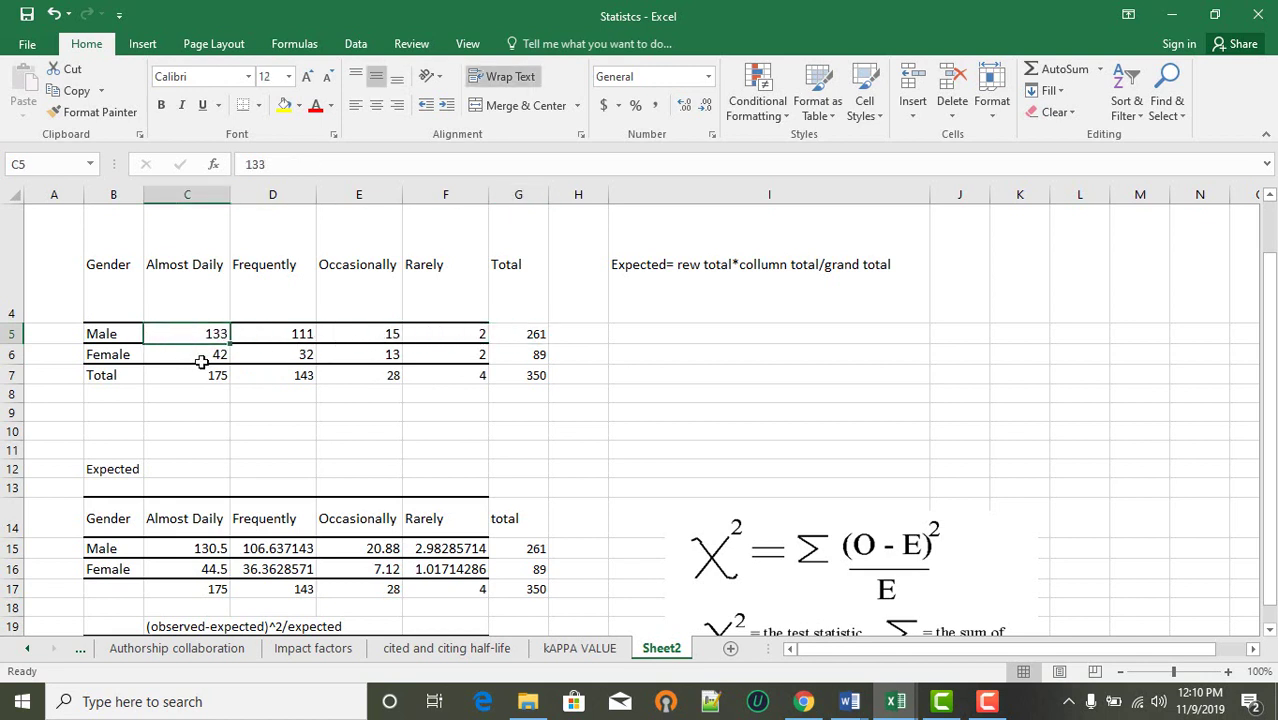
click(203, 376)
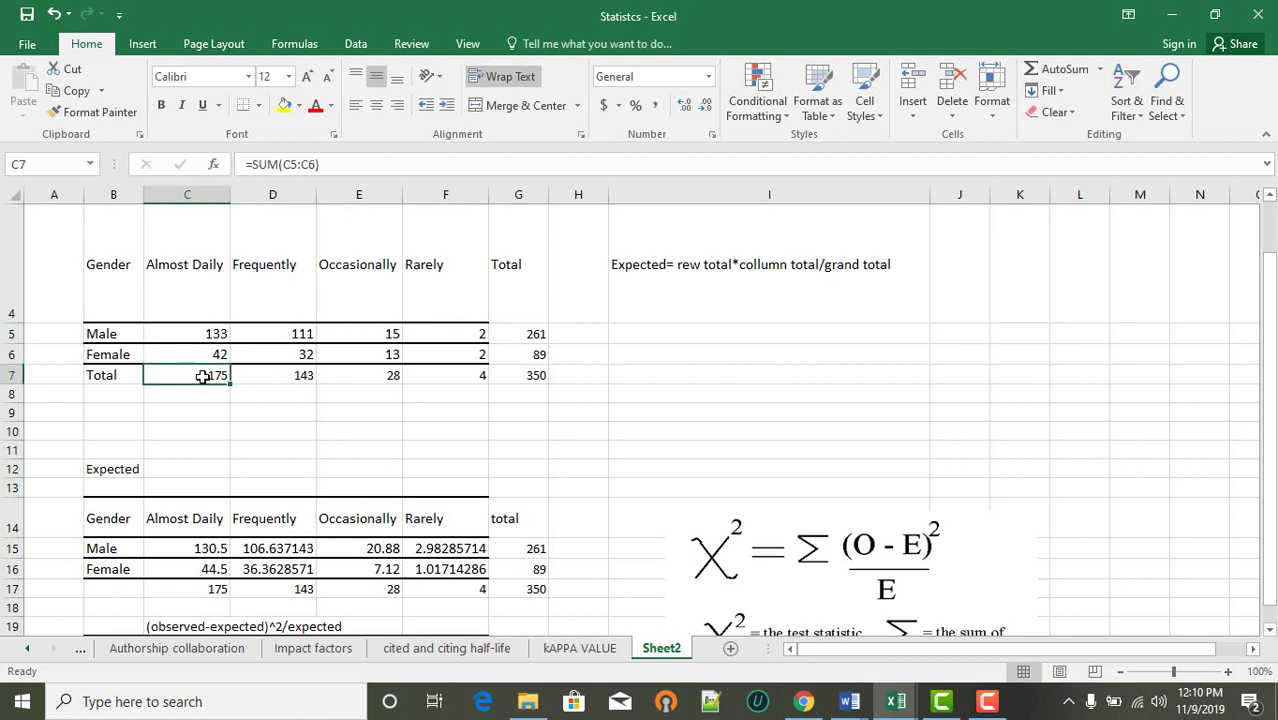
click(522, 375)
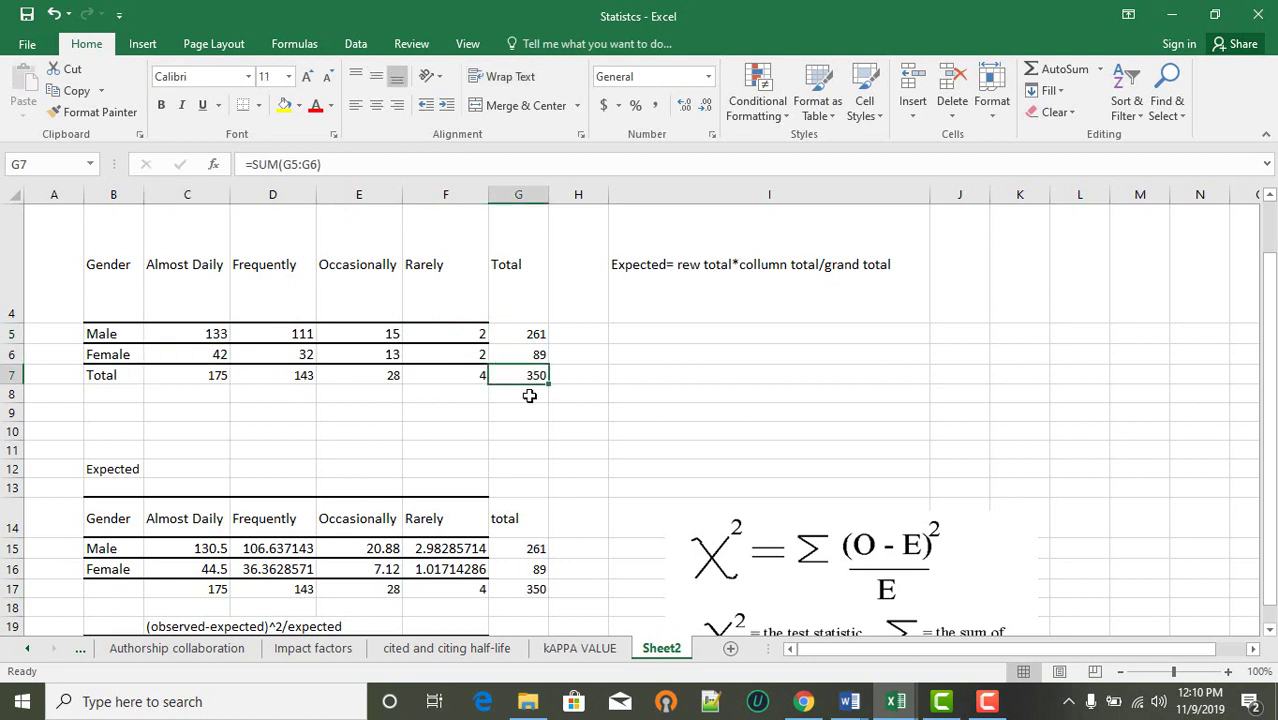
click(214, 333)
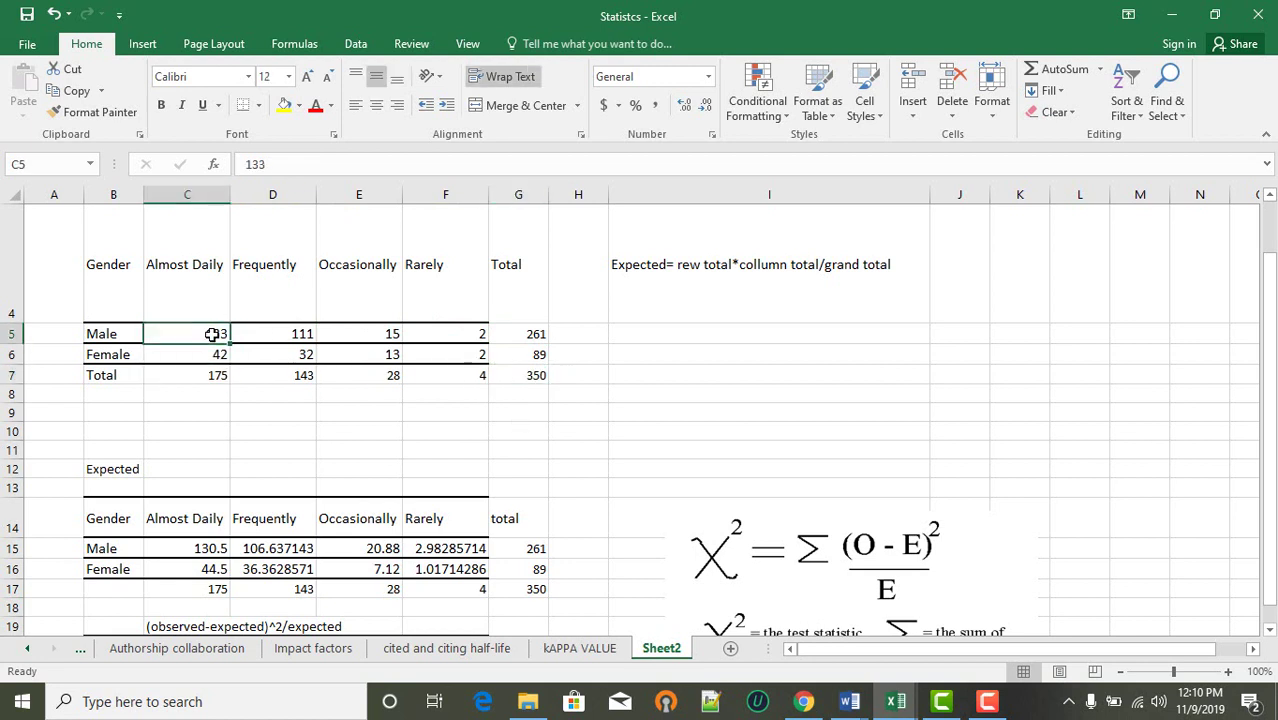
click(536, 333)
click(216, 372)
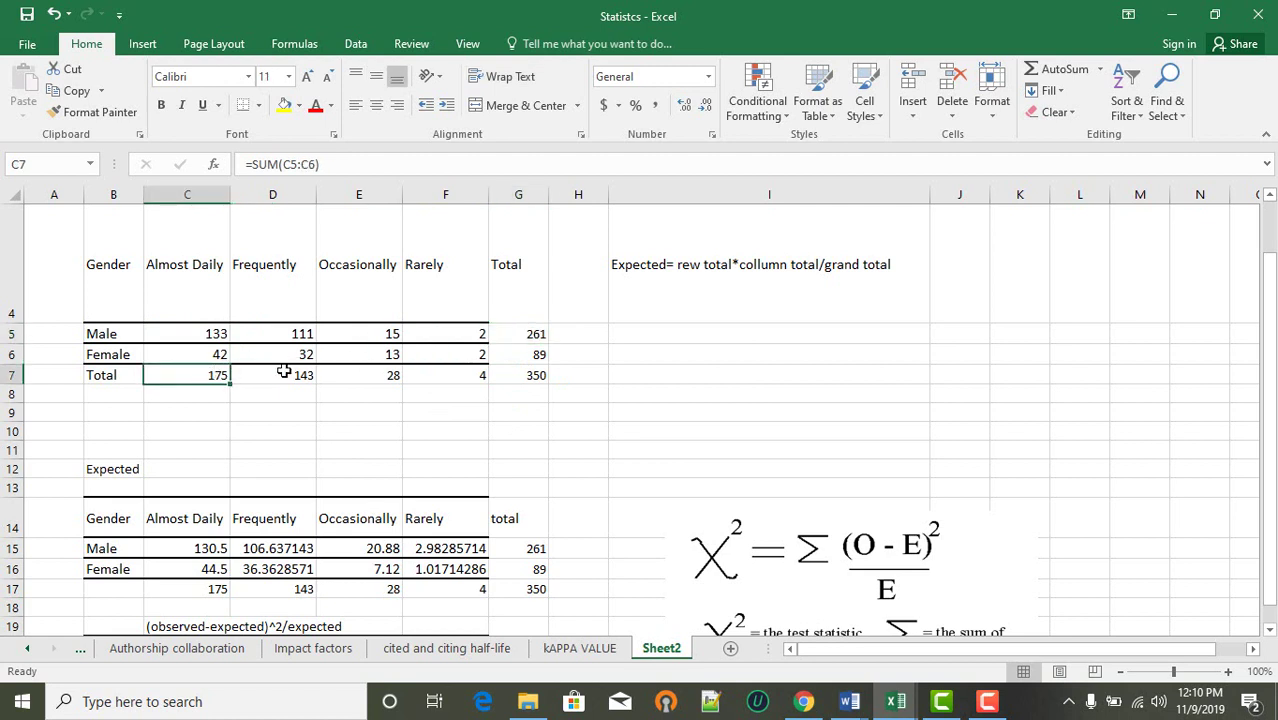
click(520, 378)
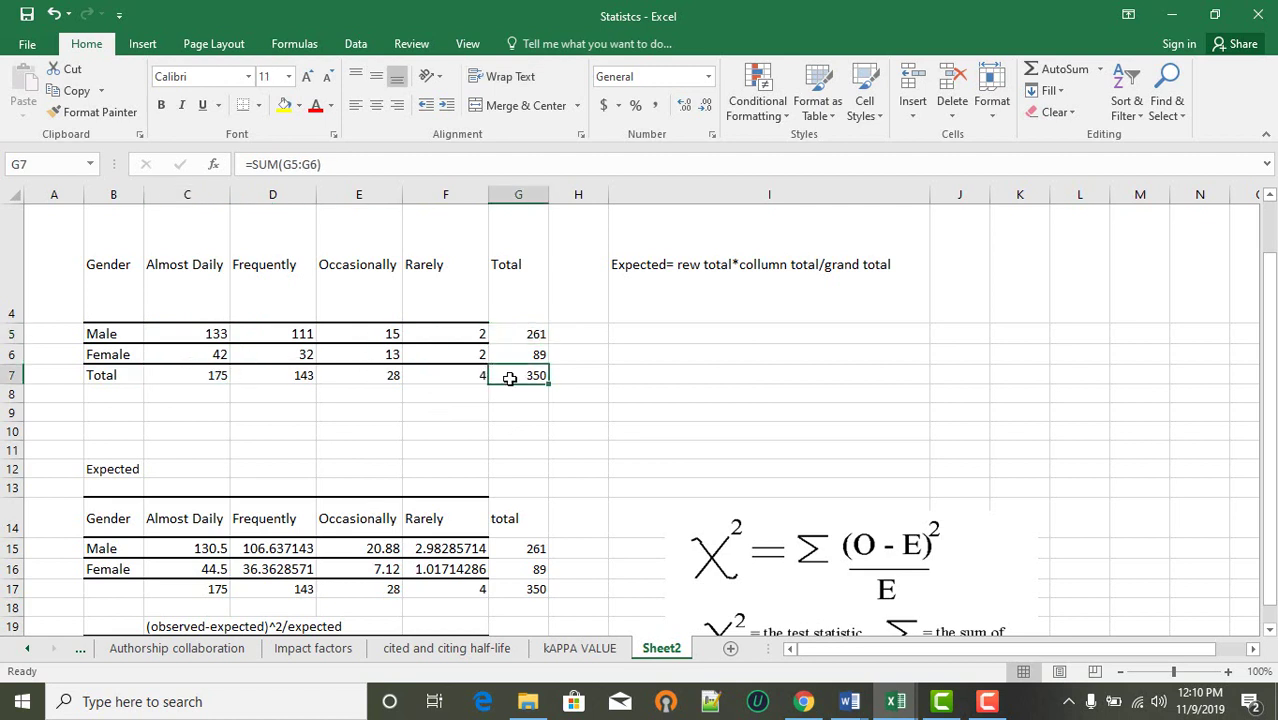
Step: Review the Male row's Frequently, Occasionally and Rarely counts against row total G5, column total D7 and grand total G7
click(296, 334)
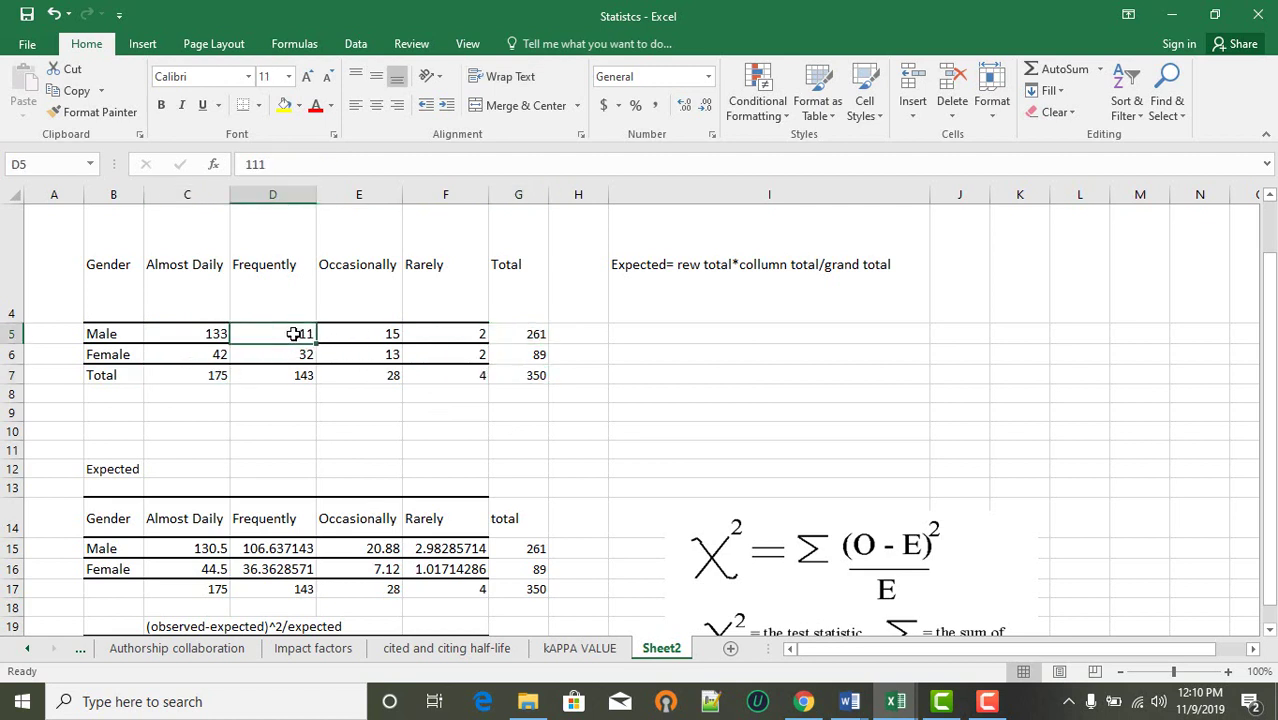
click(512, 334)
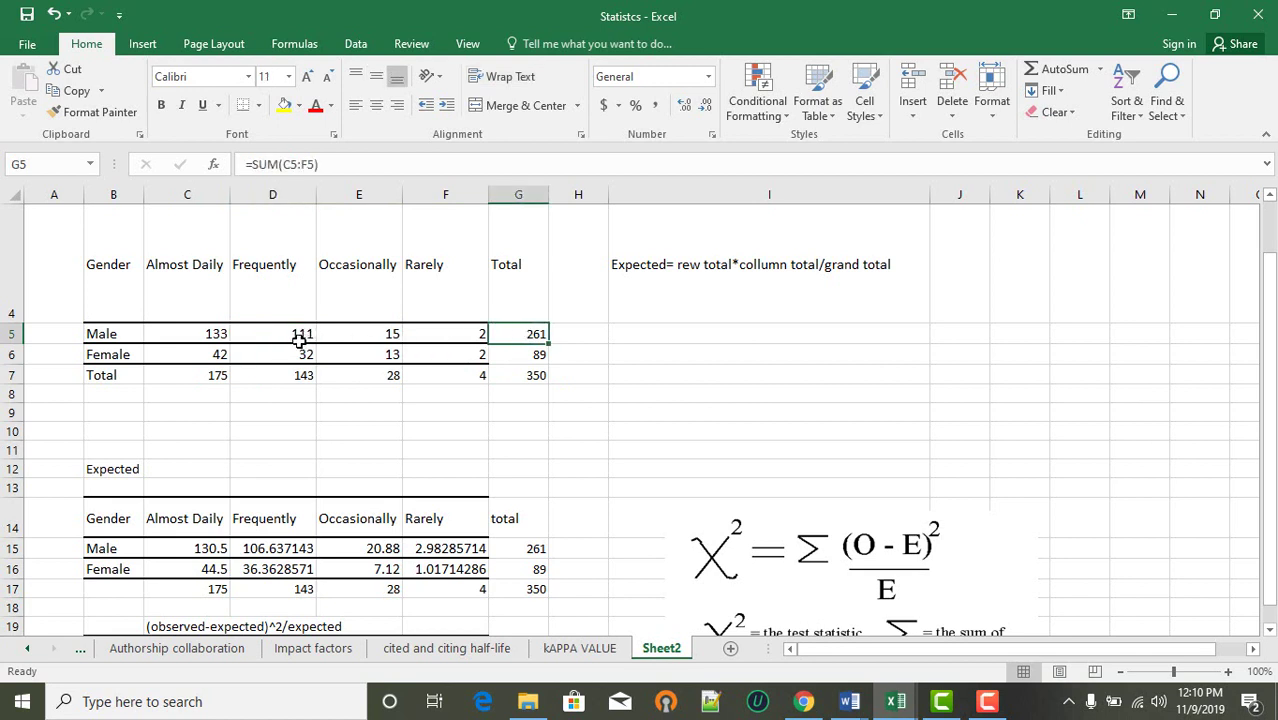
click(295, 375)
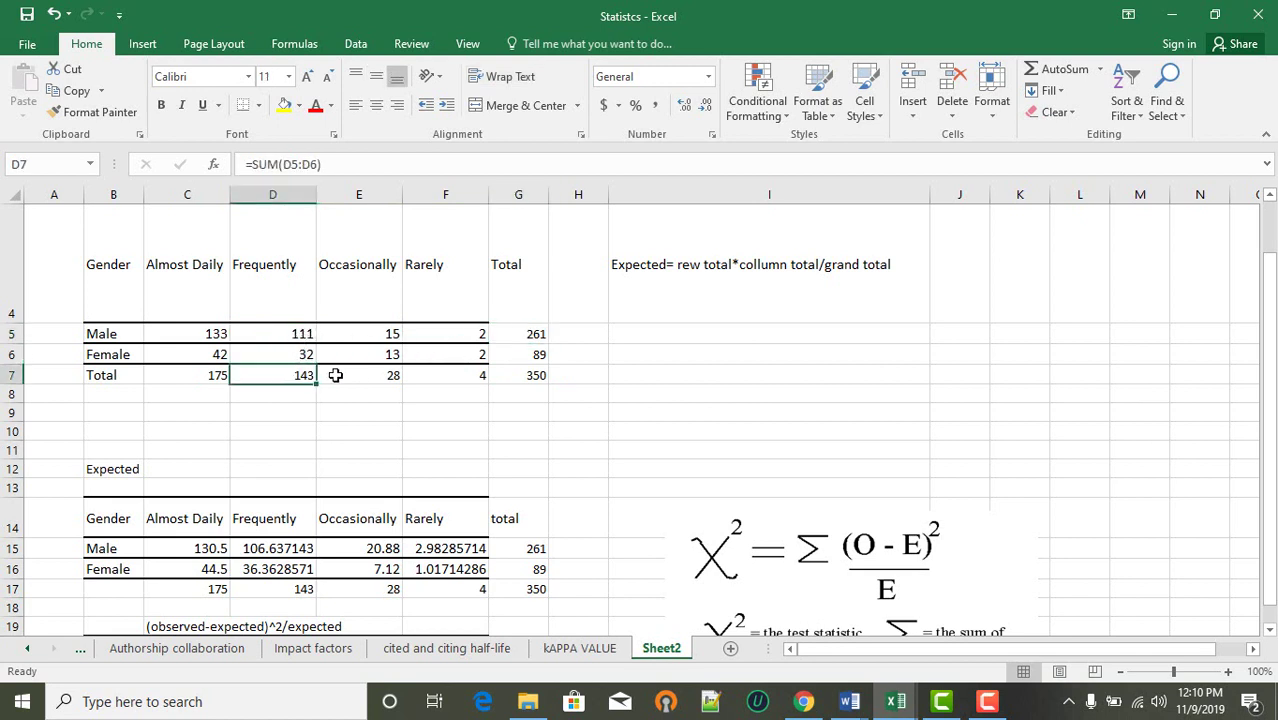
click(537, 377)
click(385, 330)
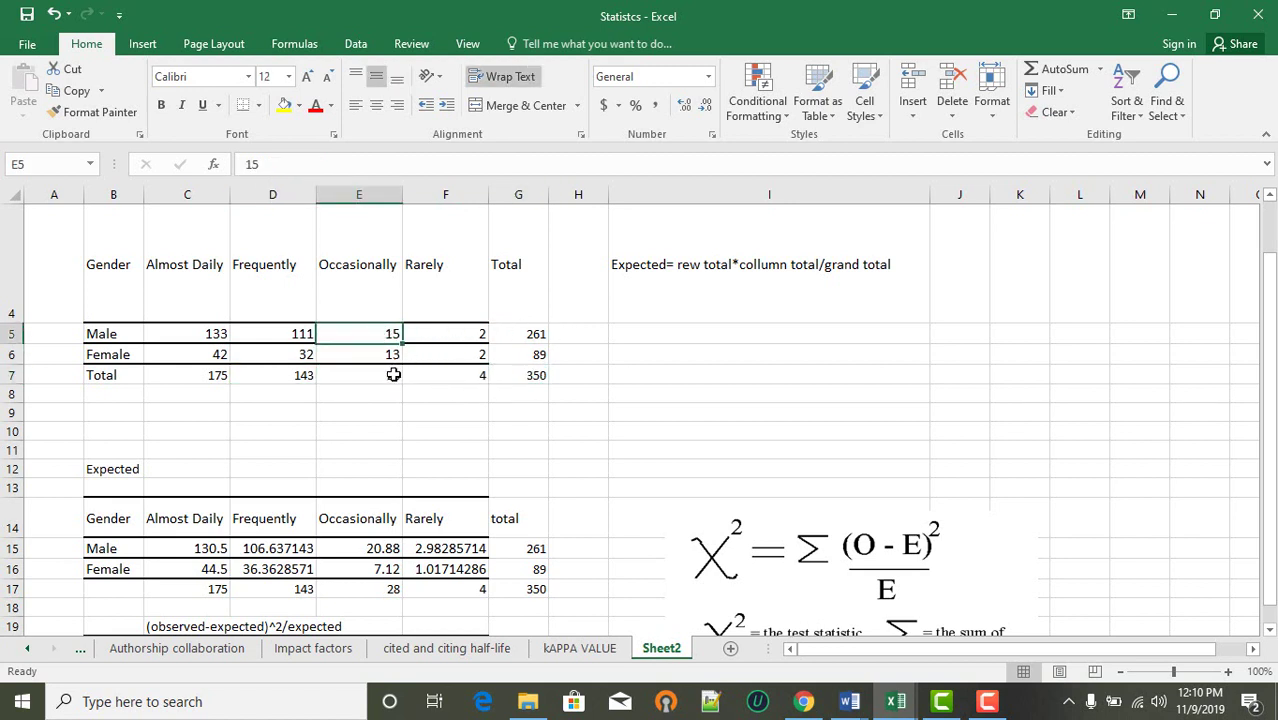
click(482, 335)
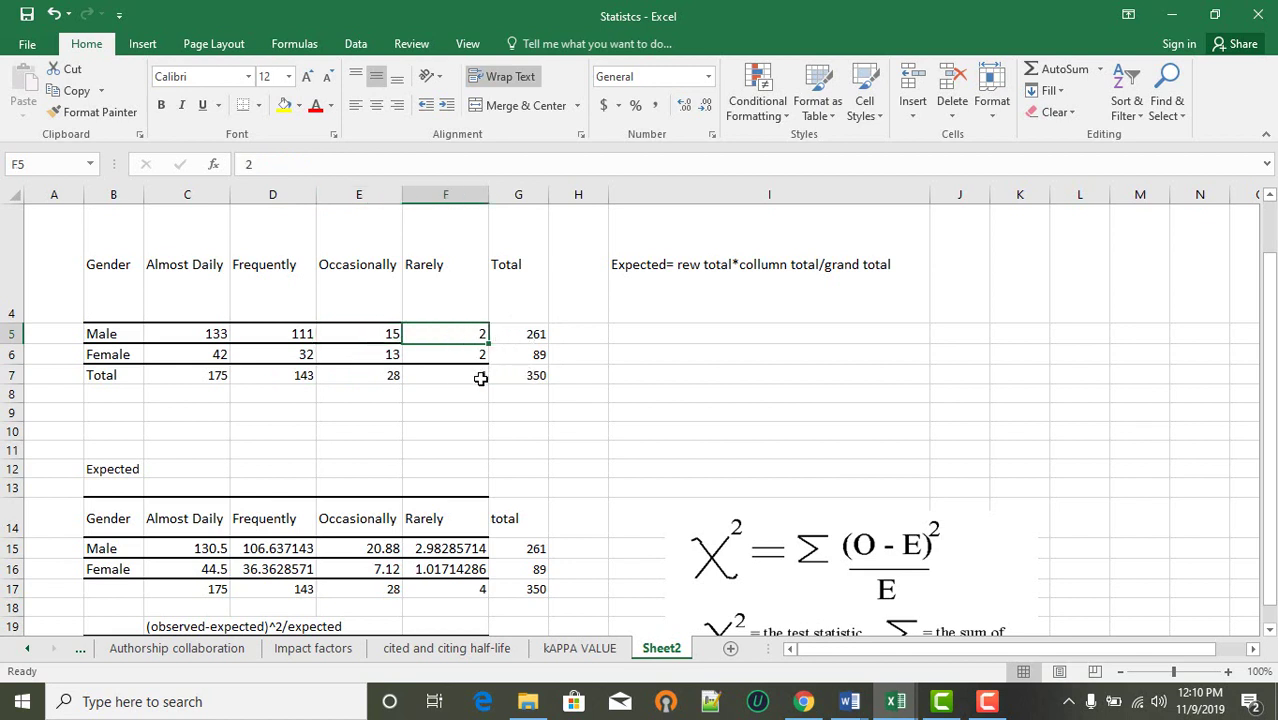
click(540, 376)
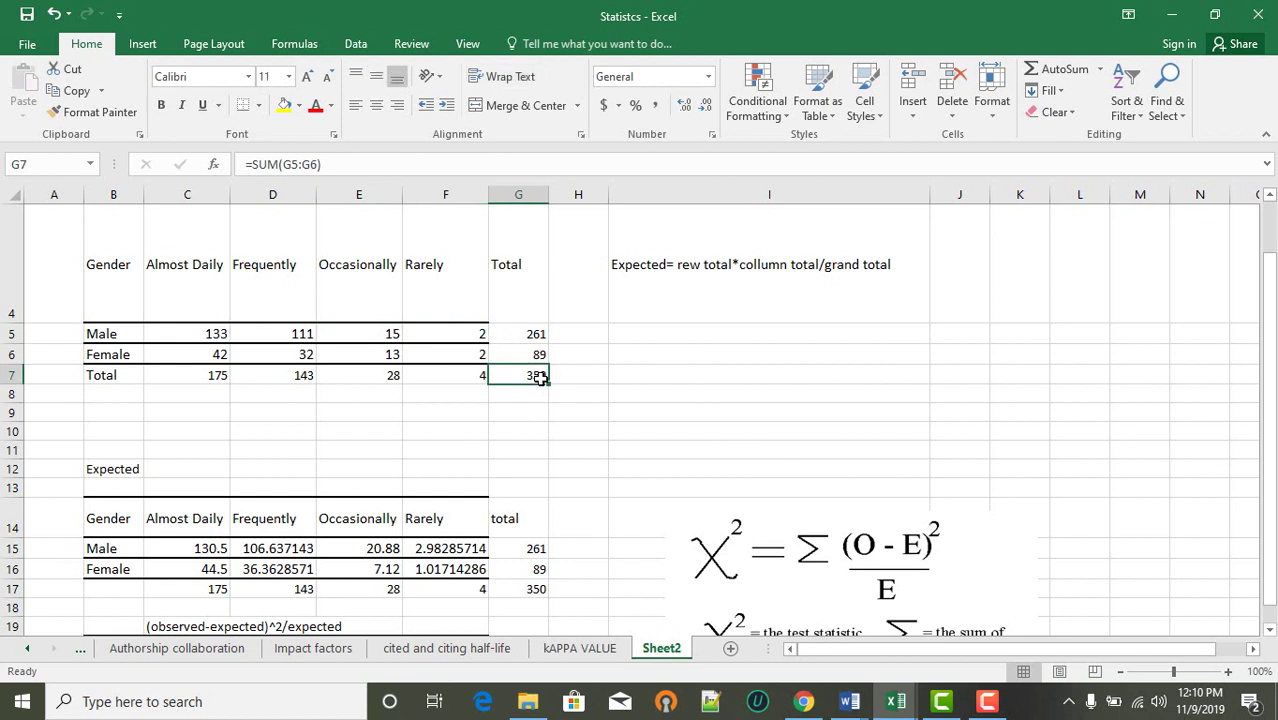
Step: Review the Female row total in G6 with the Almost Daily and Occasionally column totals and the grand total for its expected values
drag(195, 360, 520, 368)
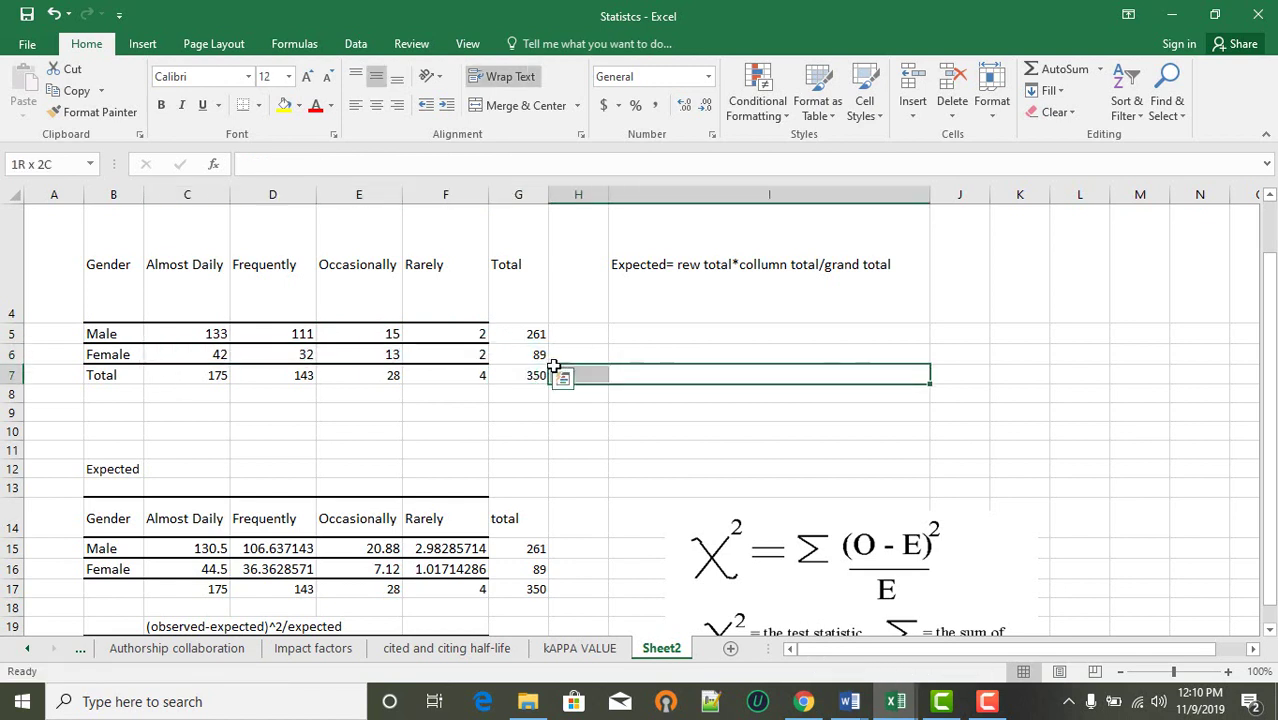
click(540, 356)
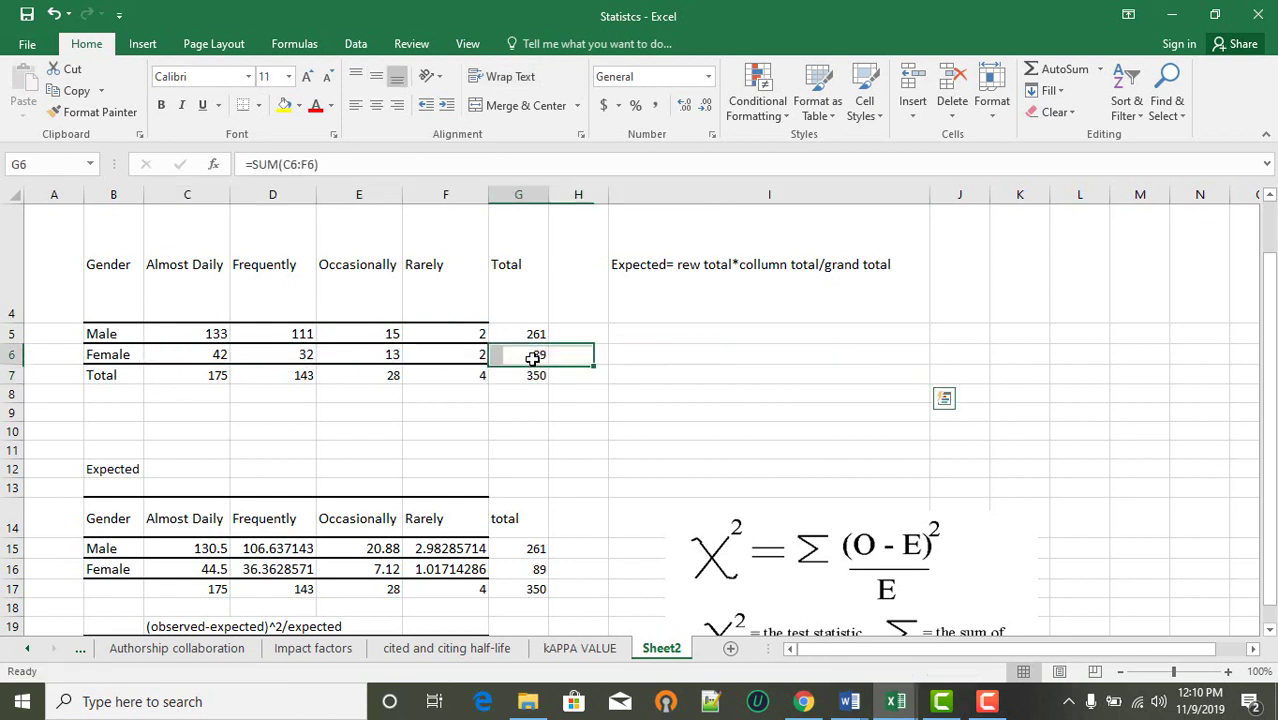
click(213, 376)
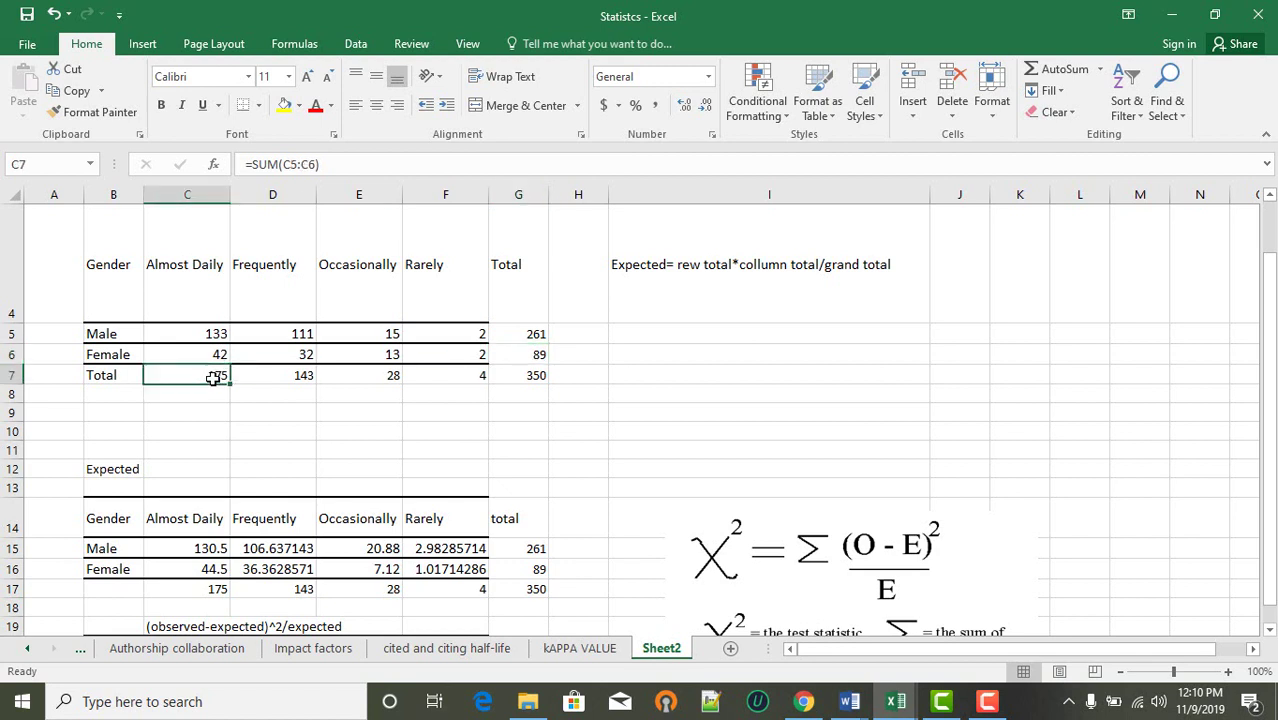
click(528, 378)
click(400, 357)
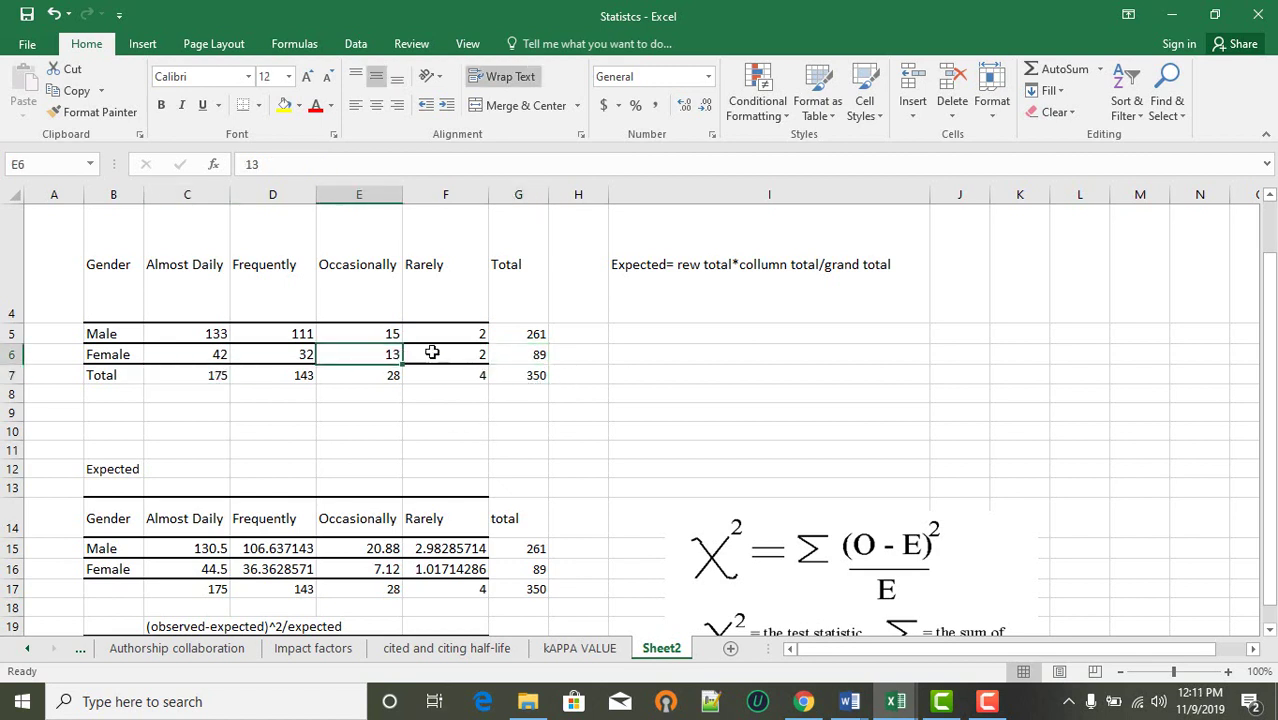
click(529, 354)
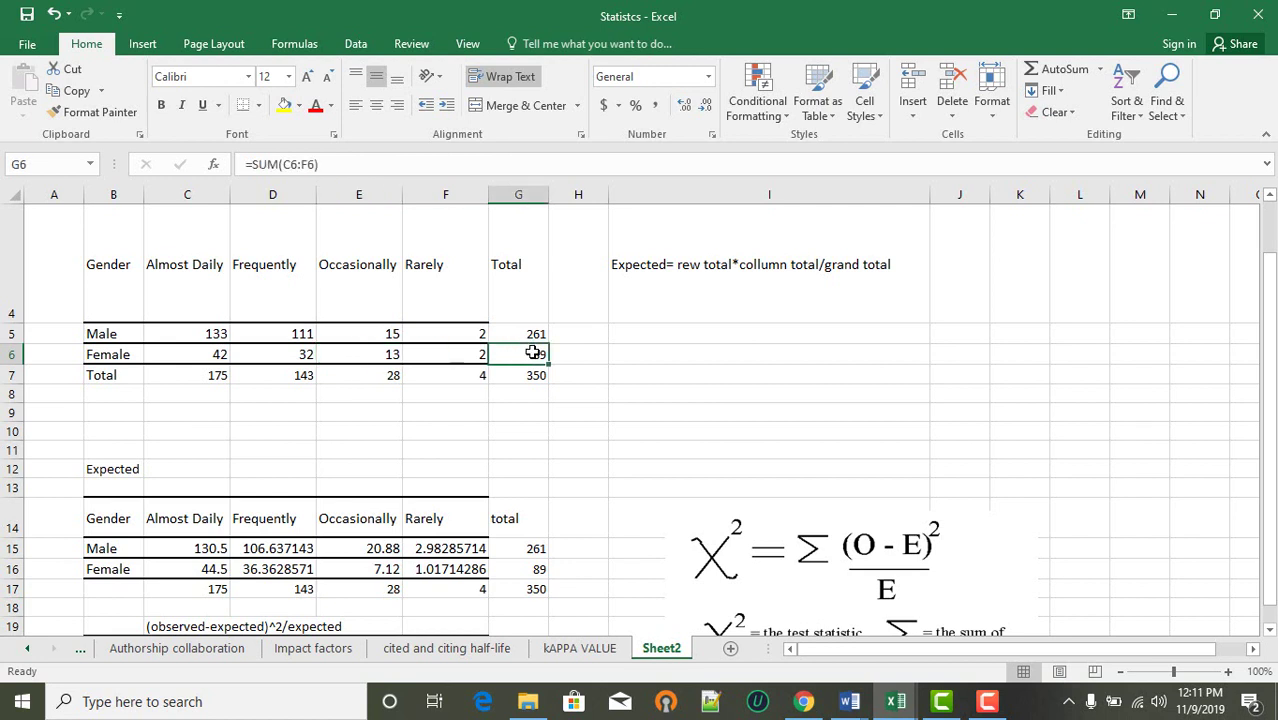
click(395, 378)
click(525, 393)
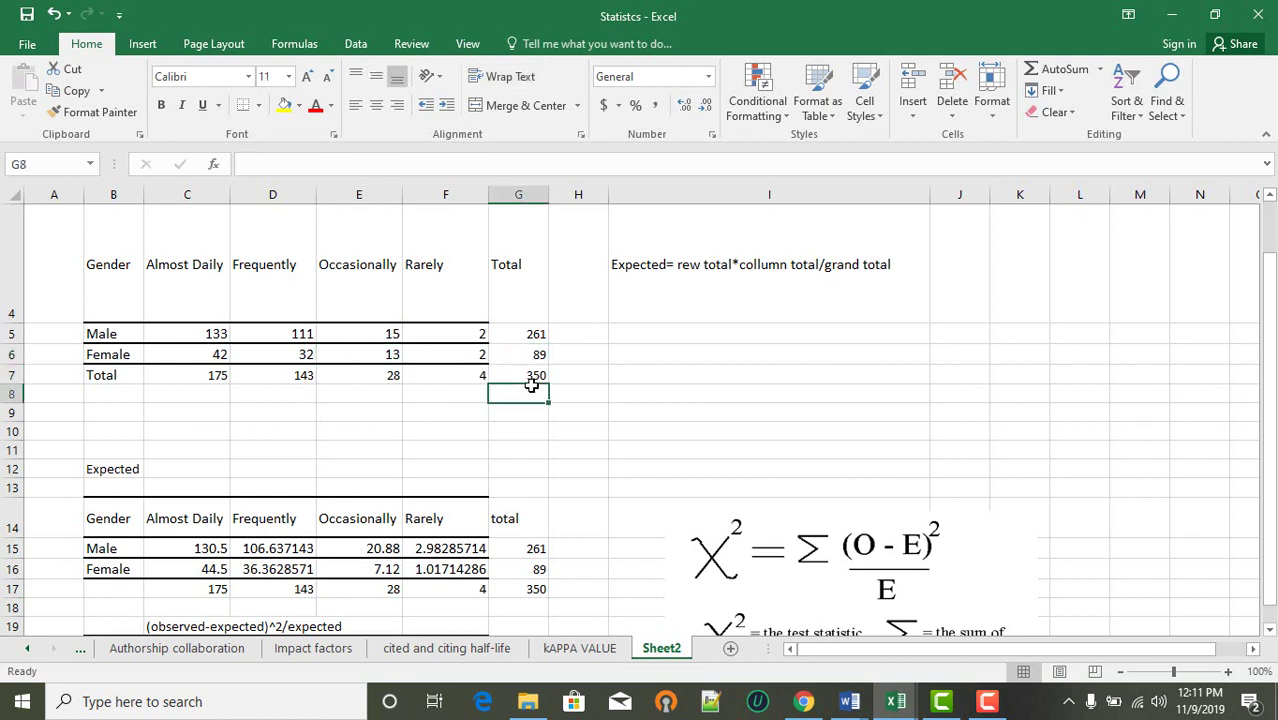
click(640, 607)
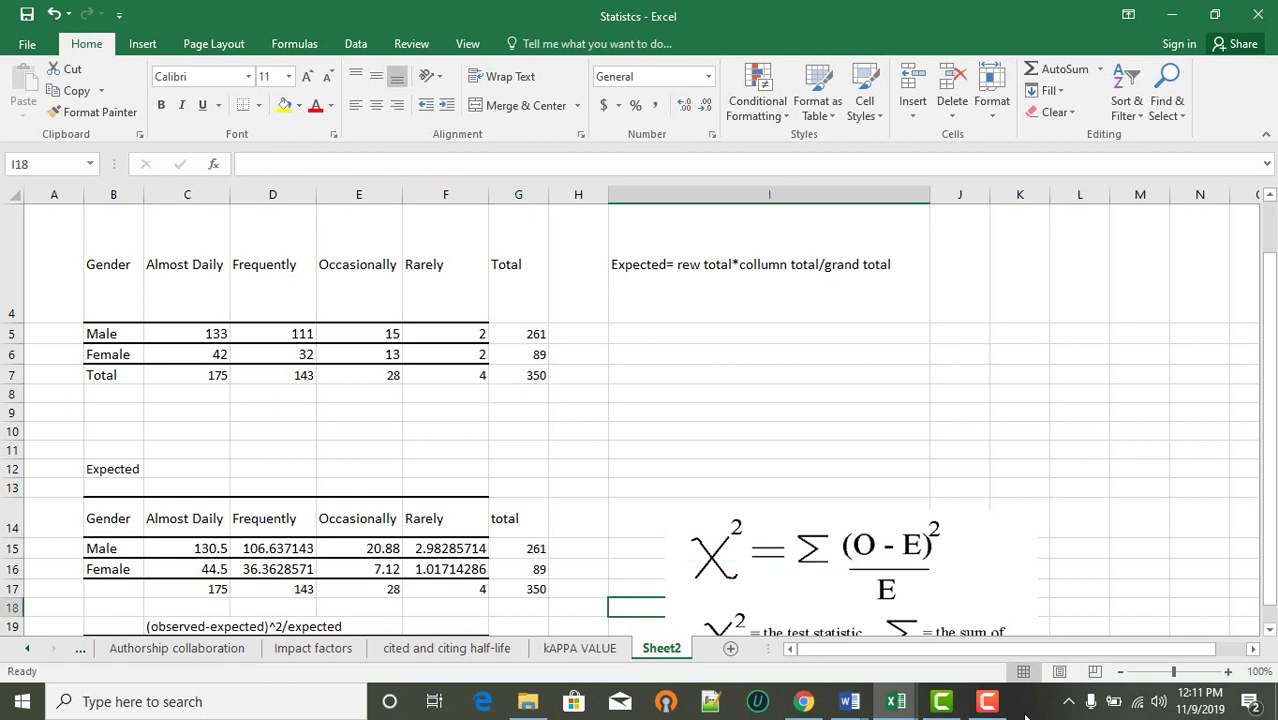
click(993, 705)
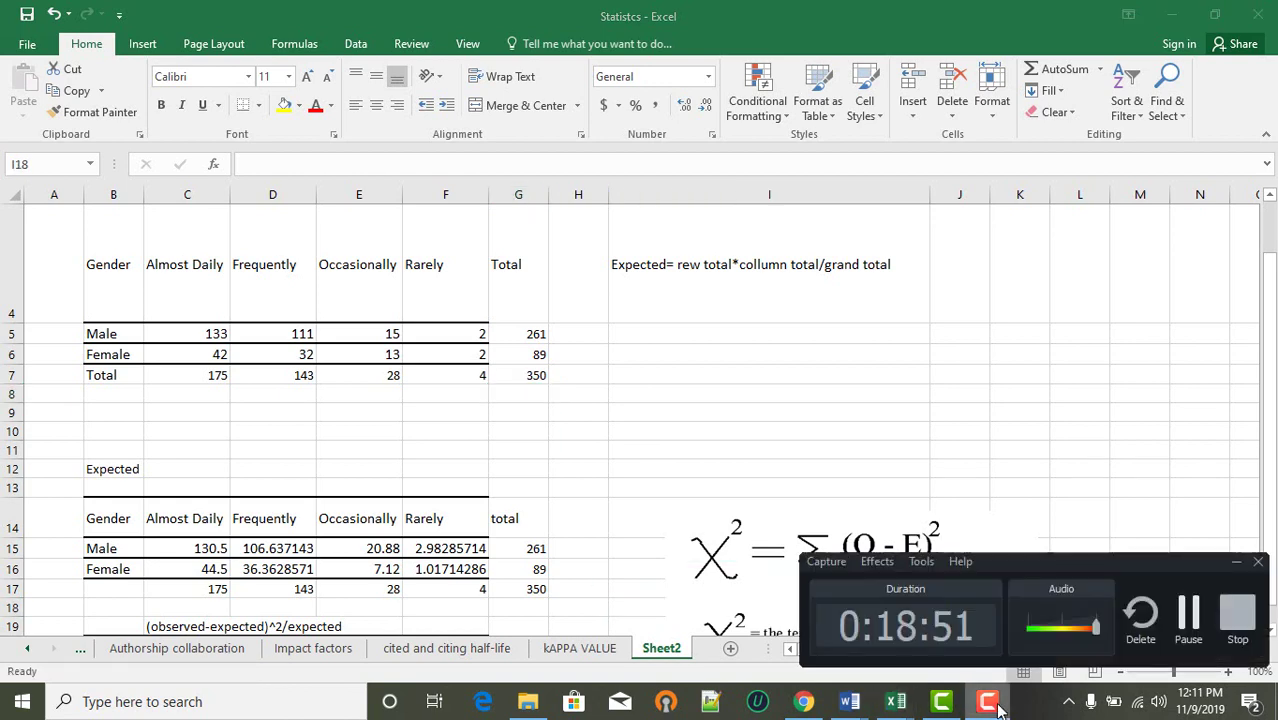
click(1188, 618)
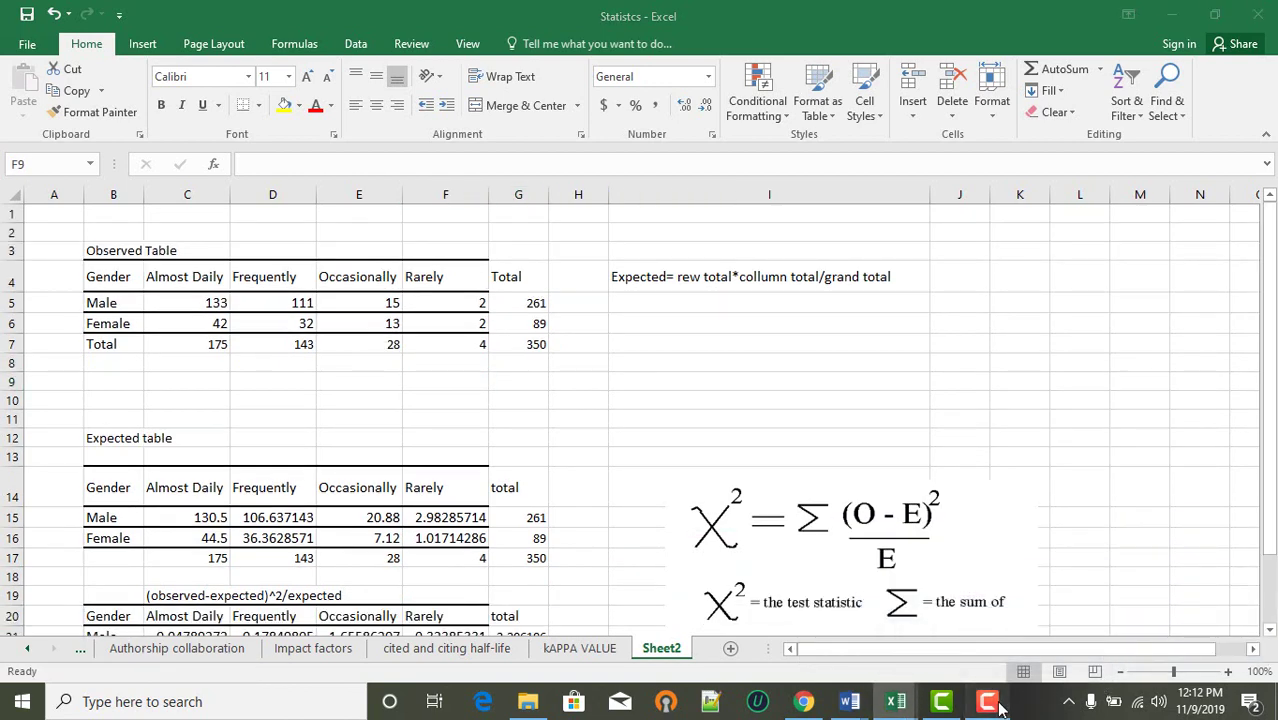
click(990, 703)
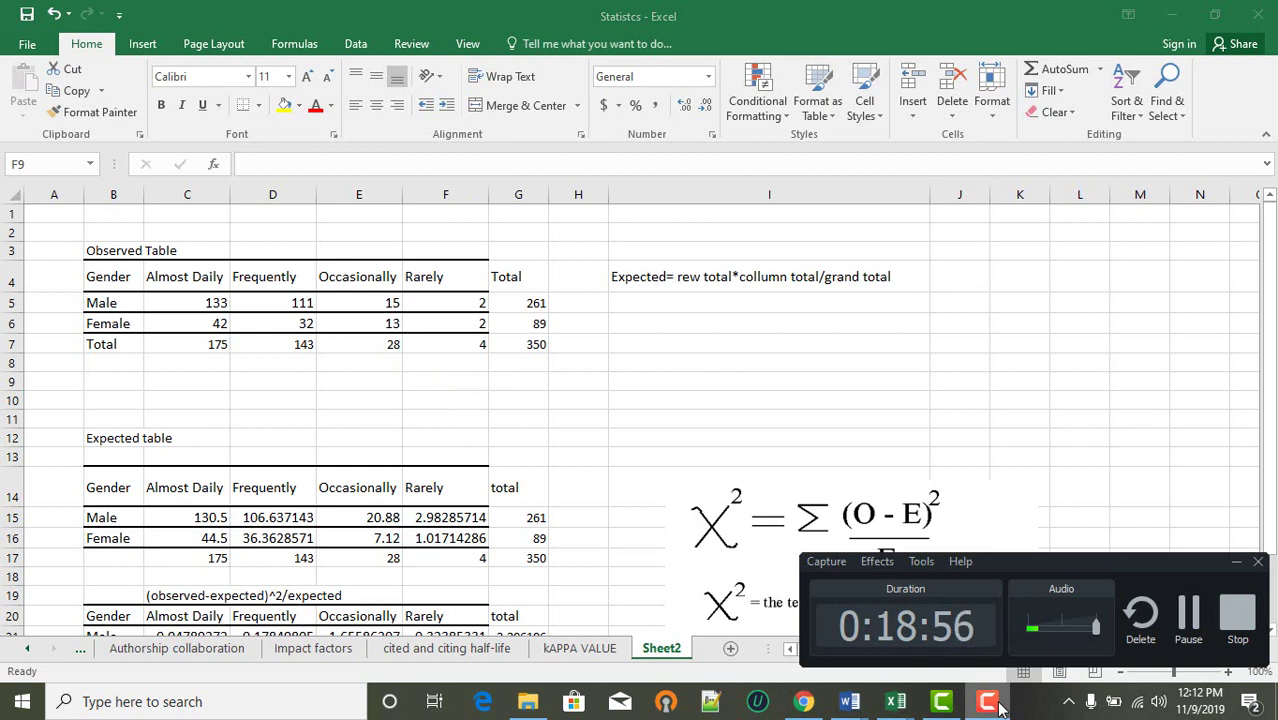
click(1238, 563)
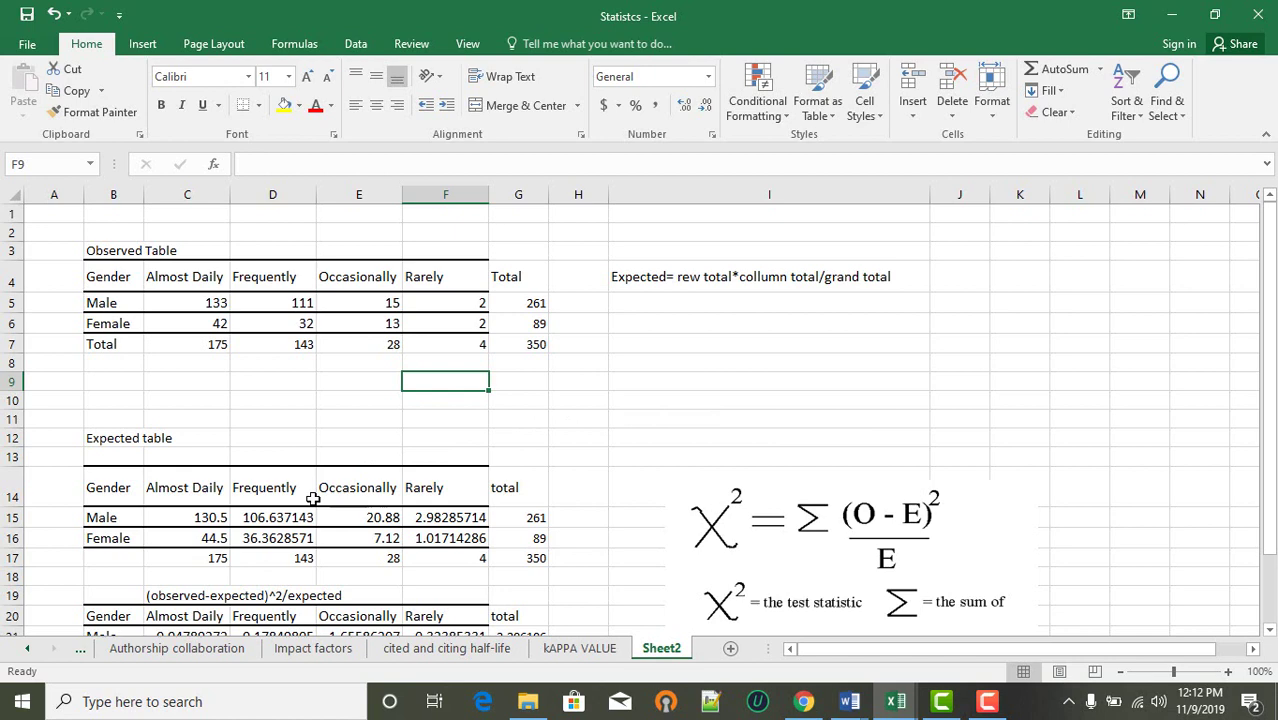
Step: Compare the Observed Table, Expected table and (observed-expected)^2/expected table with the chi-square formula picture
scroll(313, 498, down, 1)
scroll(313, 498, down, 1)
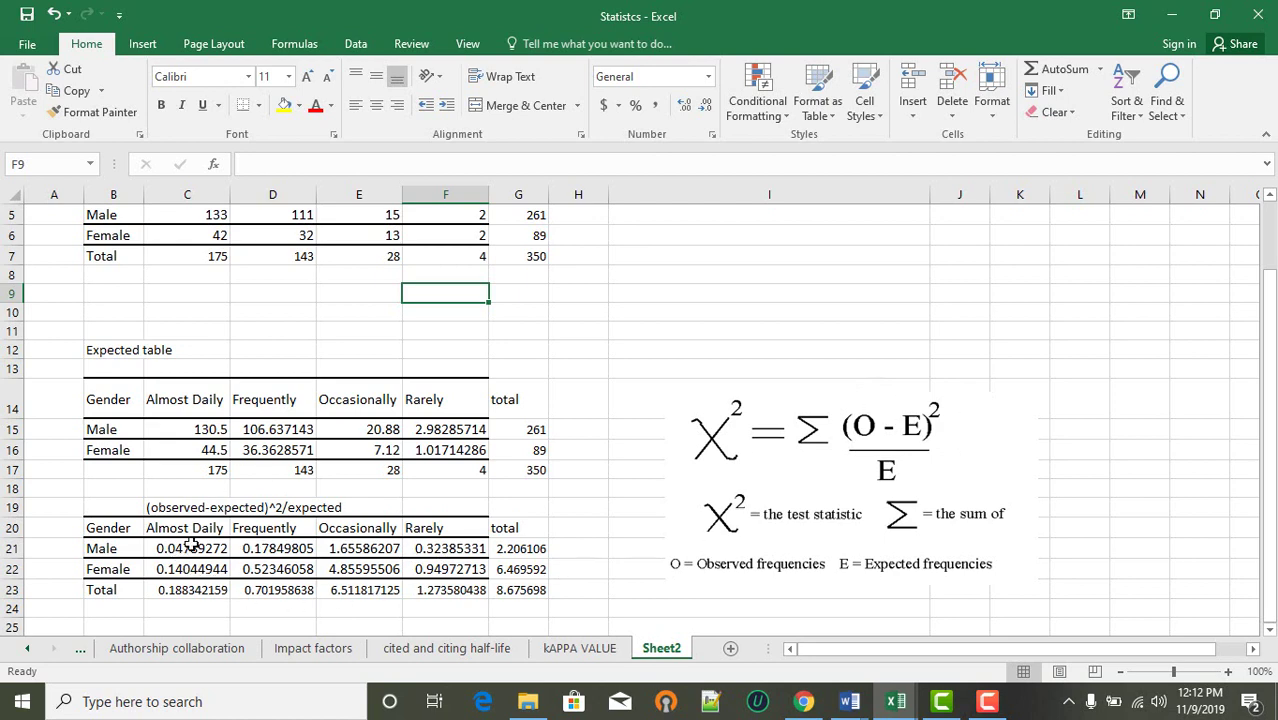
scroll(449, 487, up, 1)
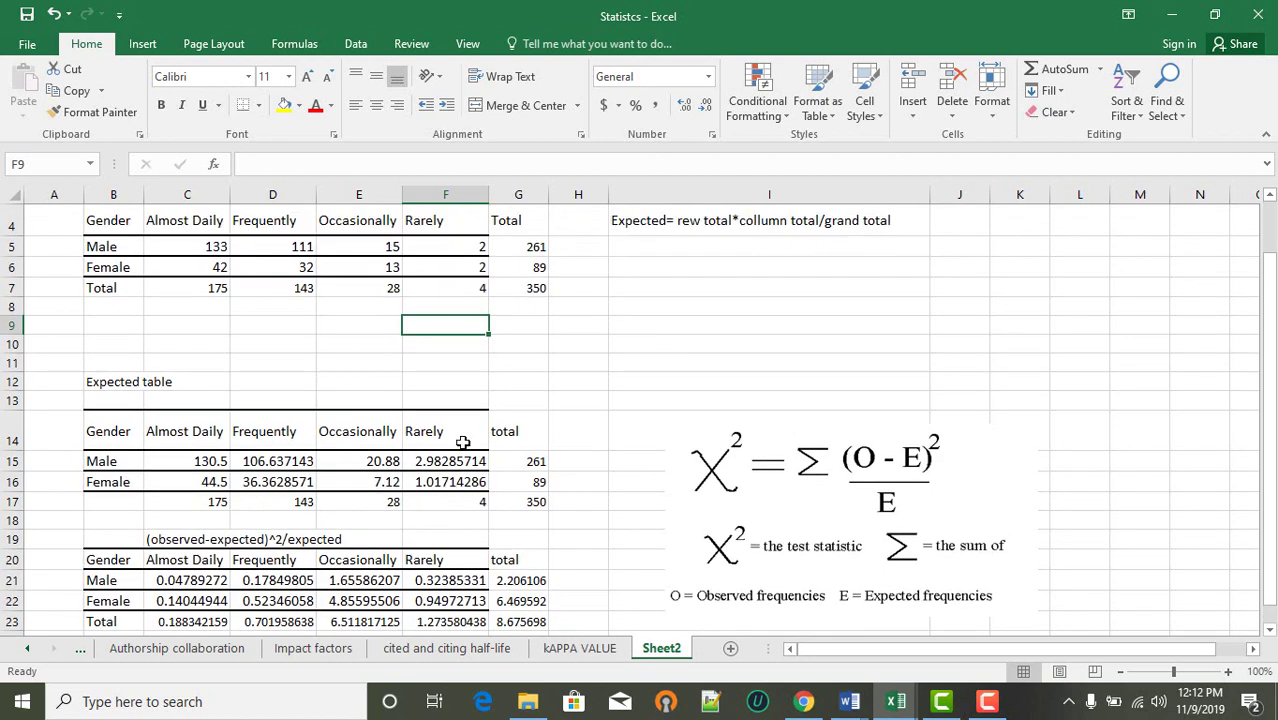
scroll(466, 430, up, 1)
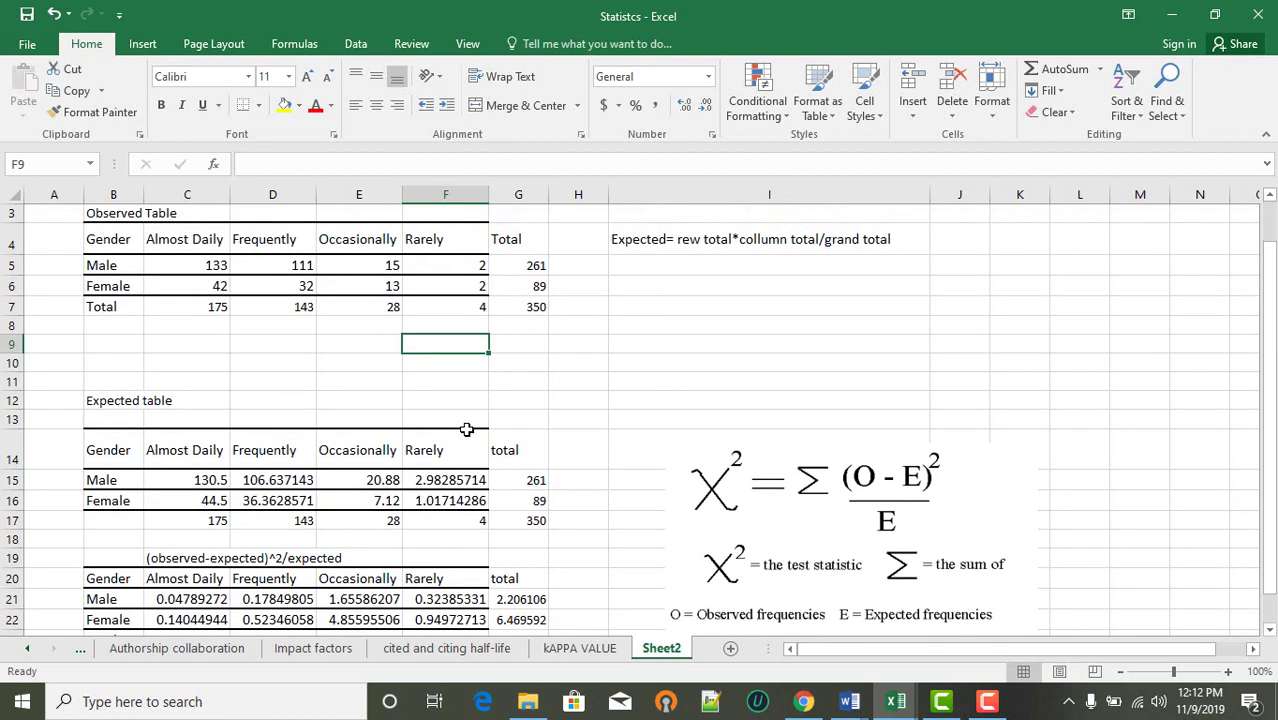
click(128, 216)
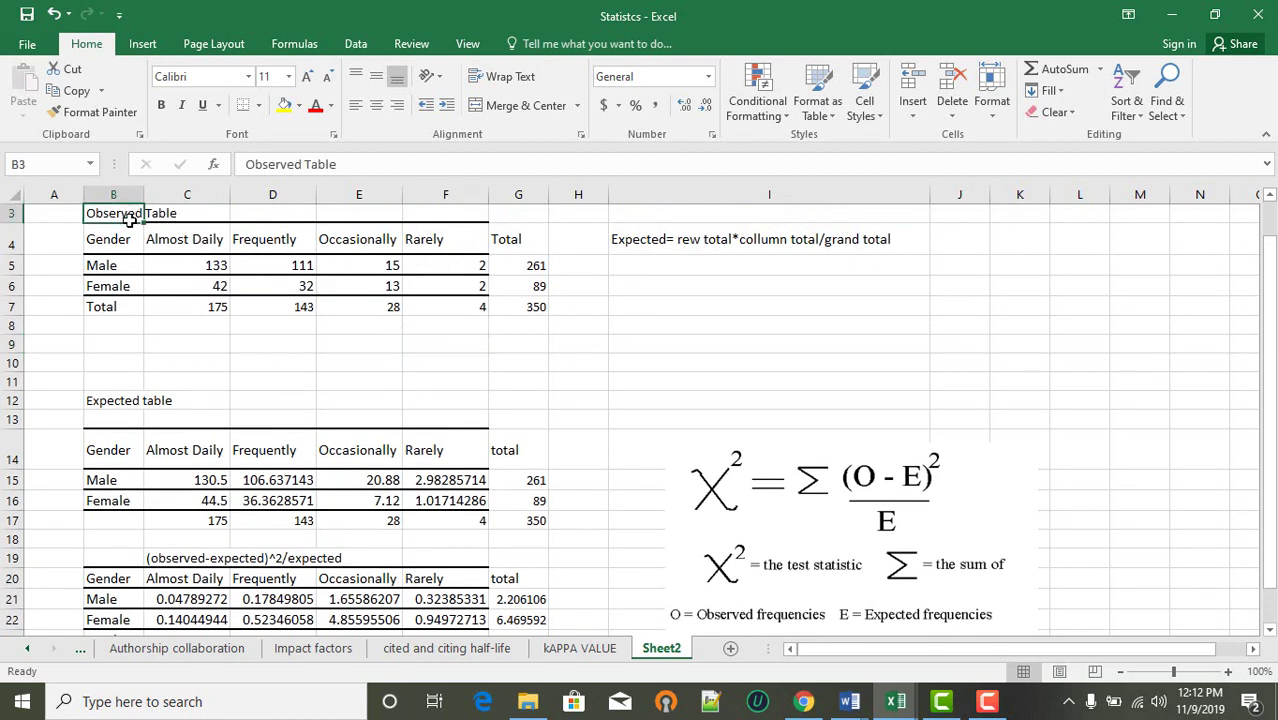
click(113, 403)
drag(186, 556, 322, 562)
click(760, 500)
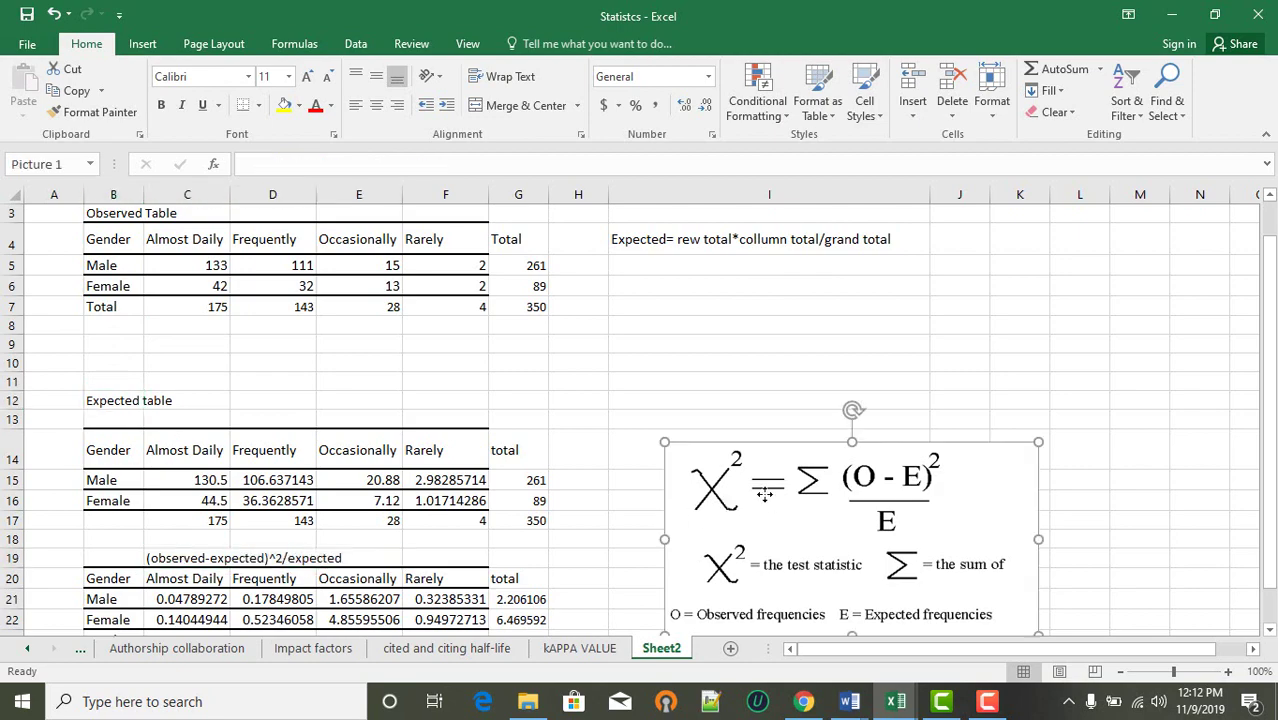
Step: Check the expected-value formula in E16 and the (observed-expected)^2/expected formula in C21 against the observed count in C5
scroll(536, 511, down, 1)
scroll(536, 511, down, 3)
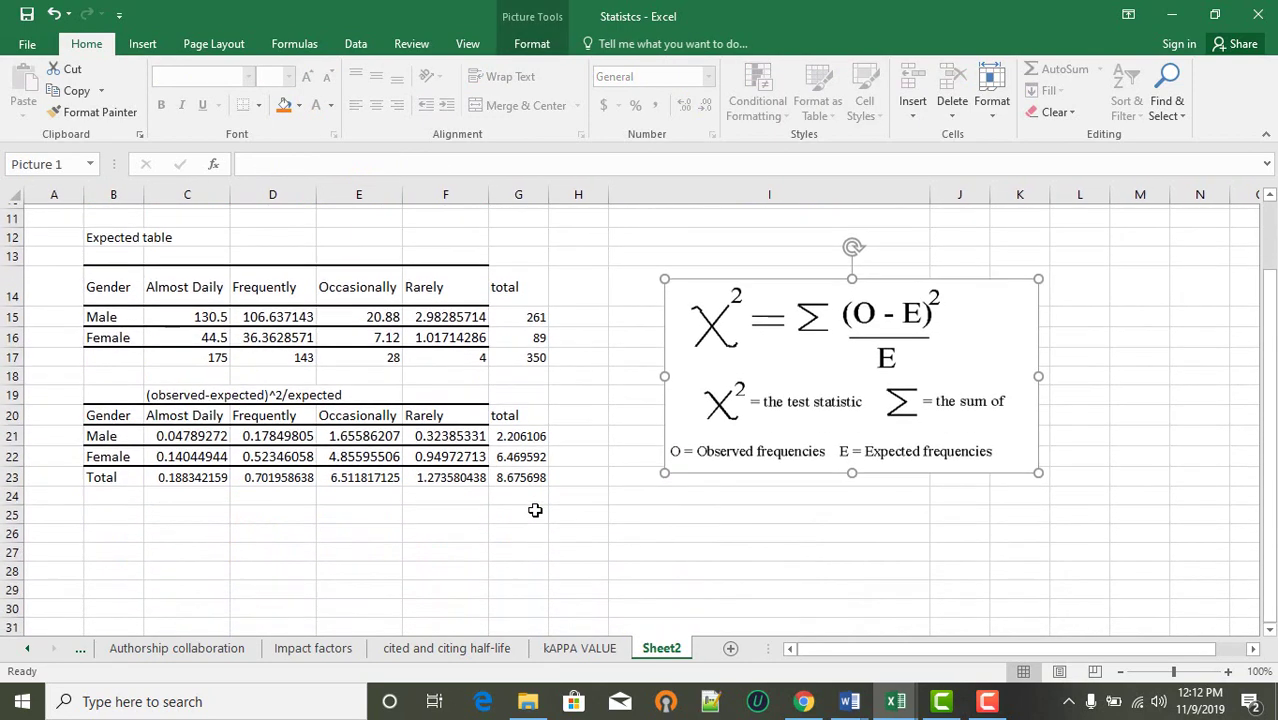
scroll(535, 510, up, 3)
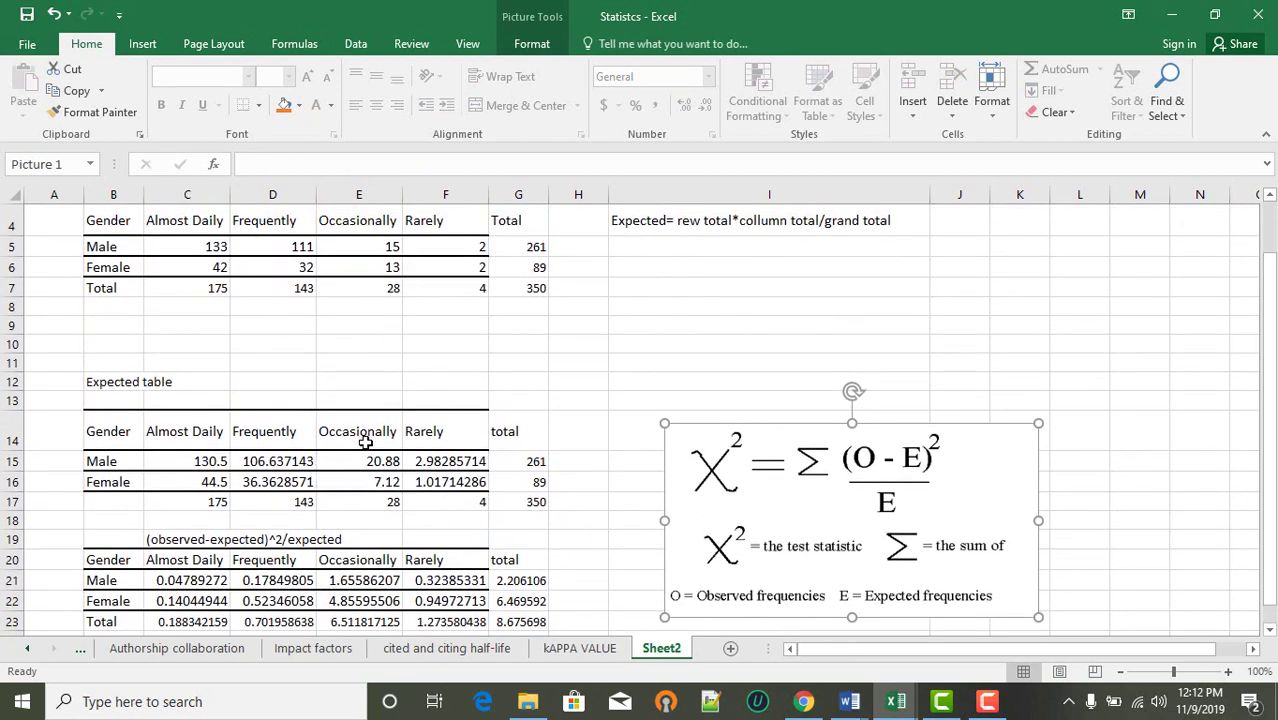
click(381, 477)
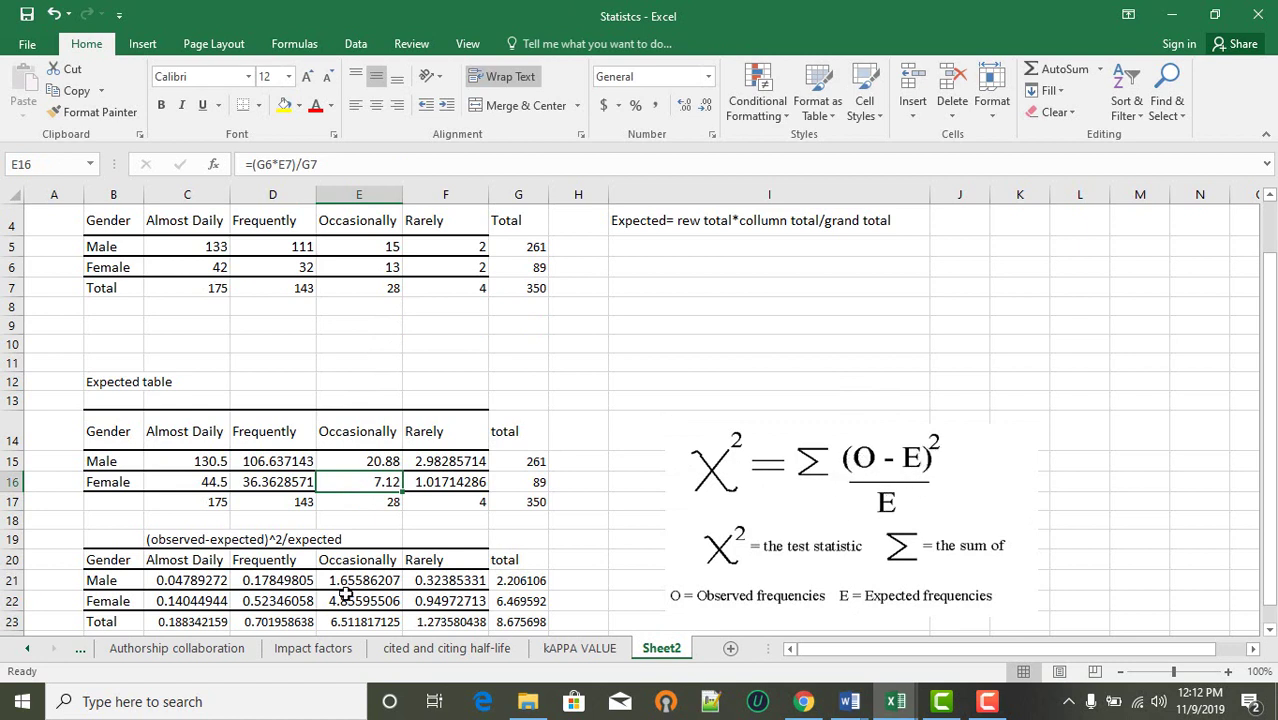
click(195, 248)
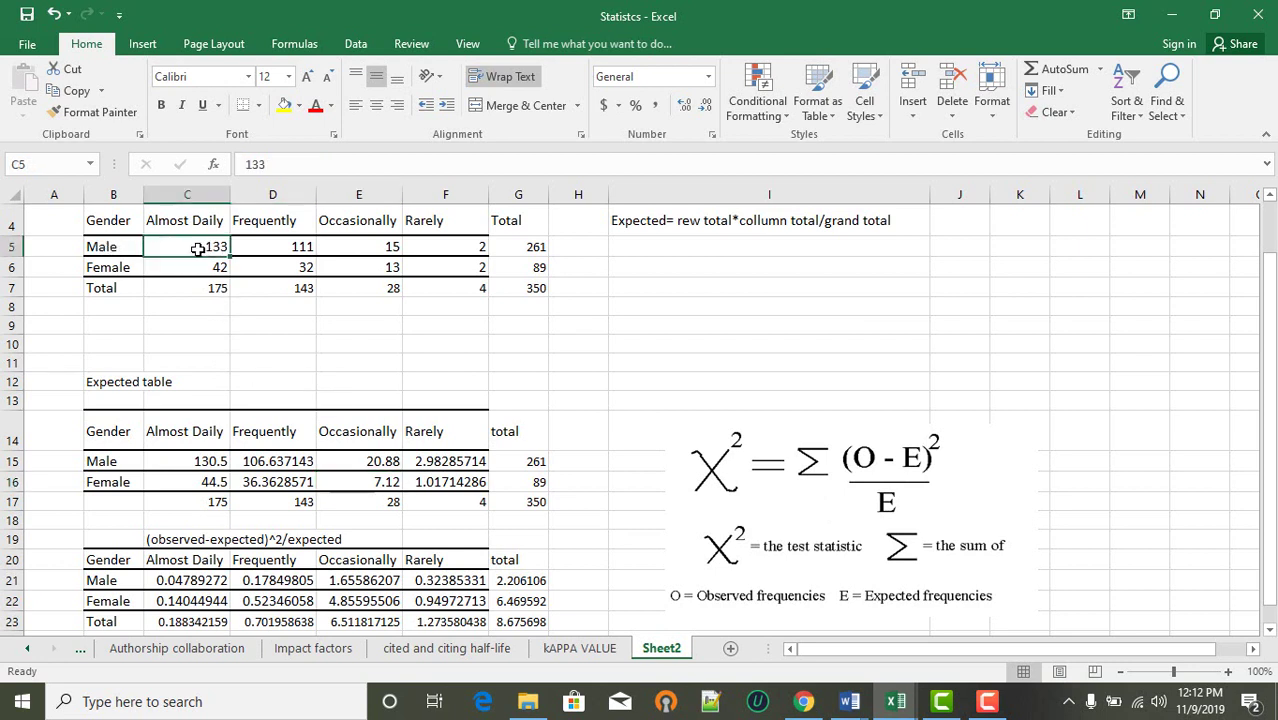
click(178, 582)
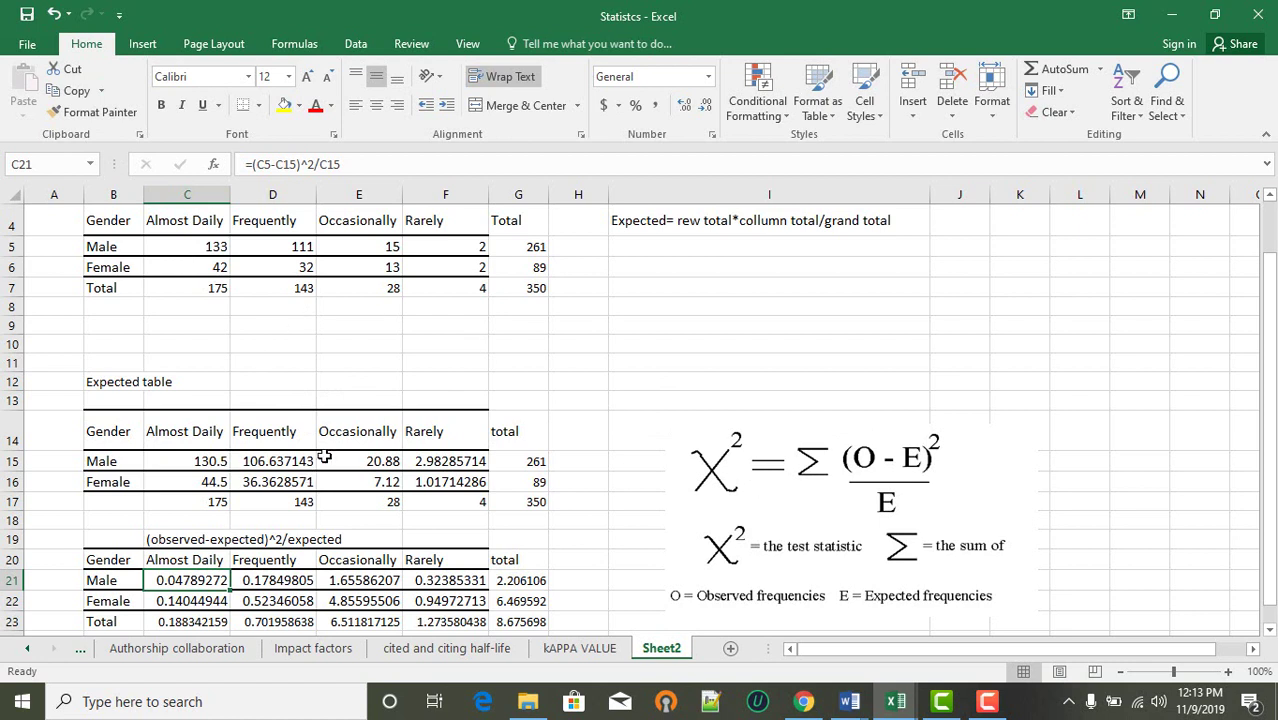
Step: Check the Male row's expected-value formulas in C15:F15, the observed count in E5 and the (observed-expected)^2/expected formula in F22
click(217, 461)
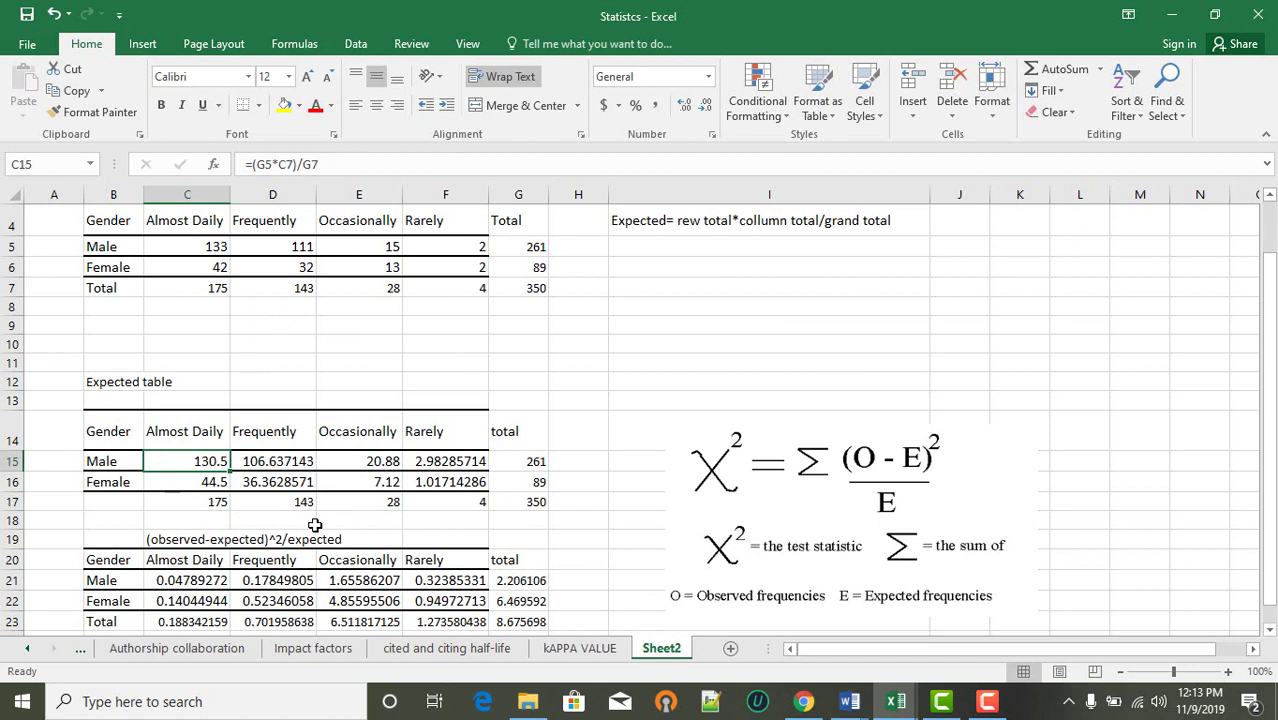
click(289, 466)
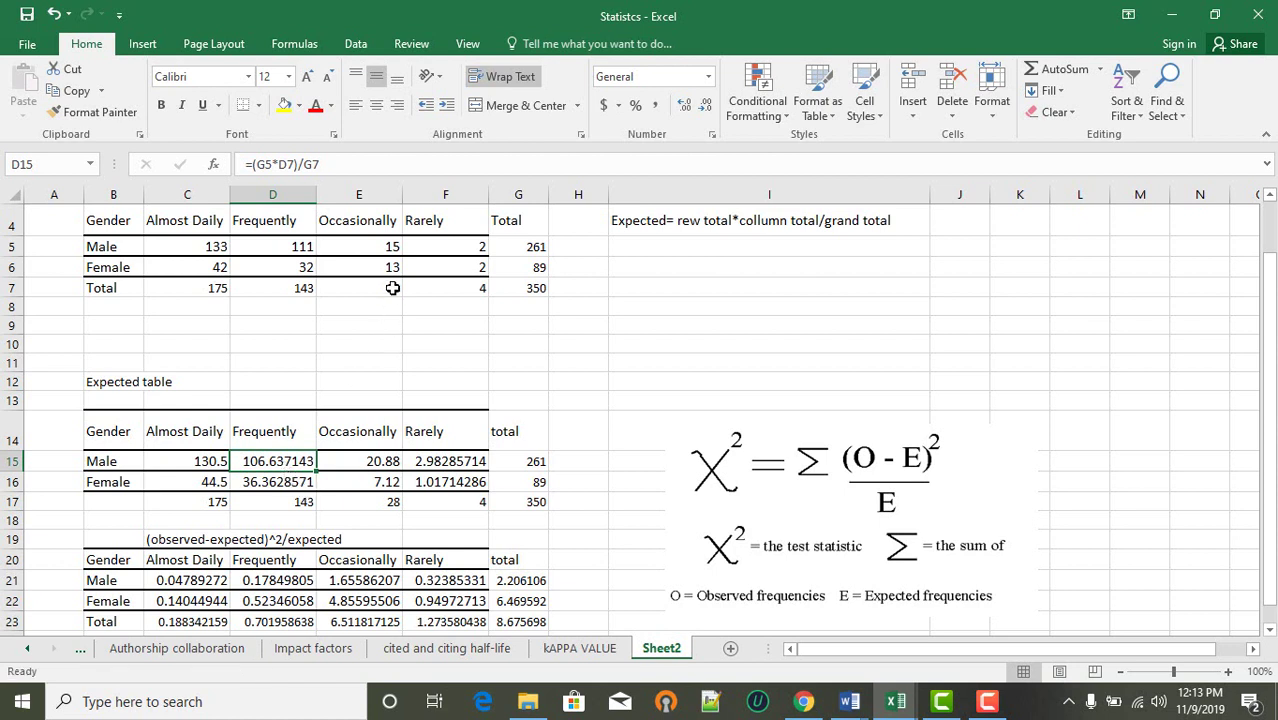
click(385, 248)
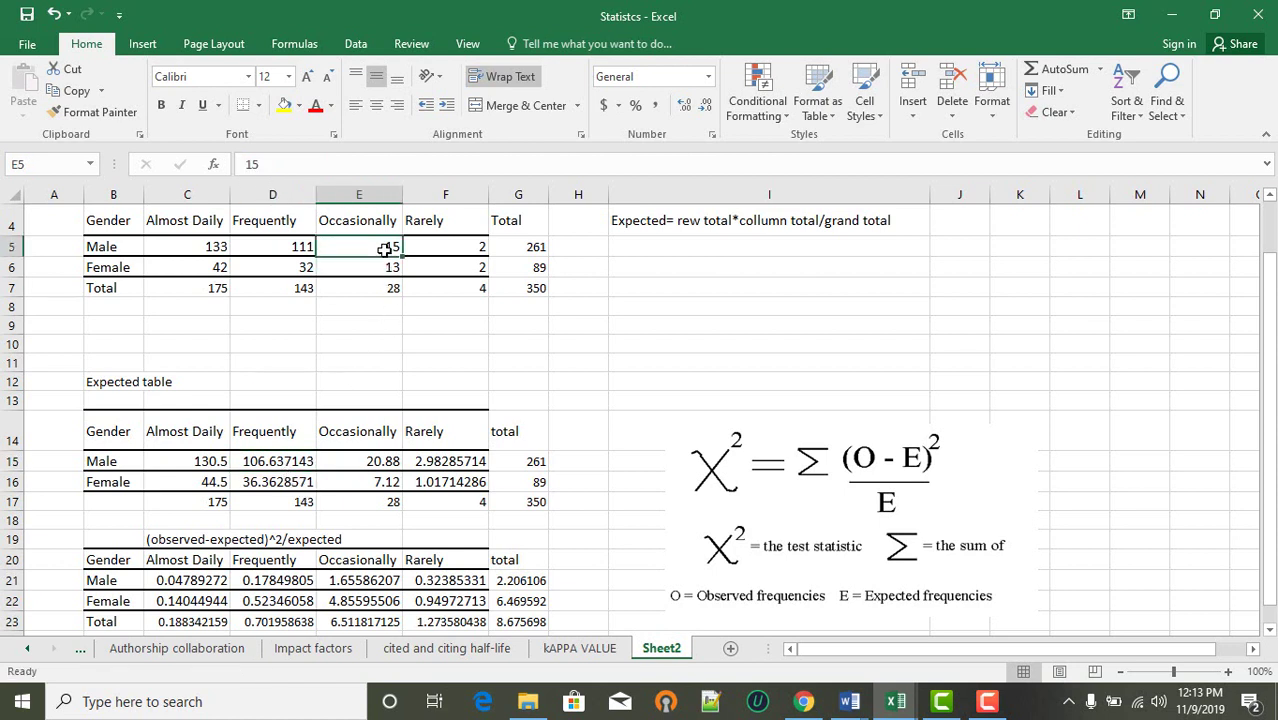
click(371, 455)
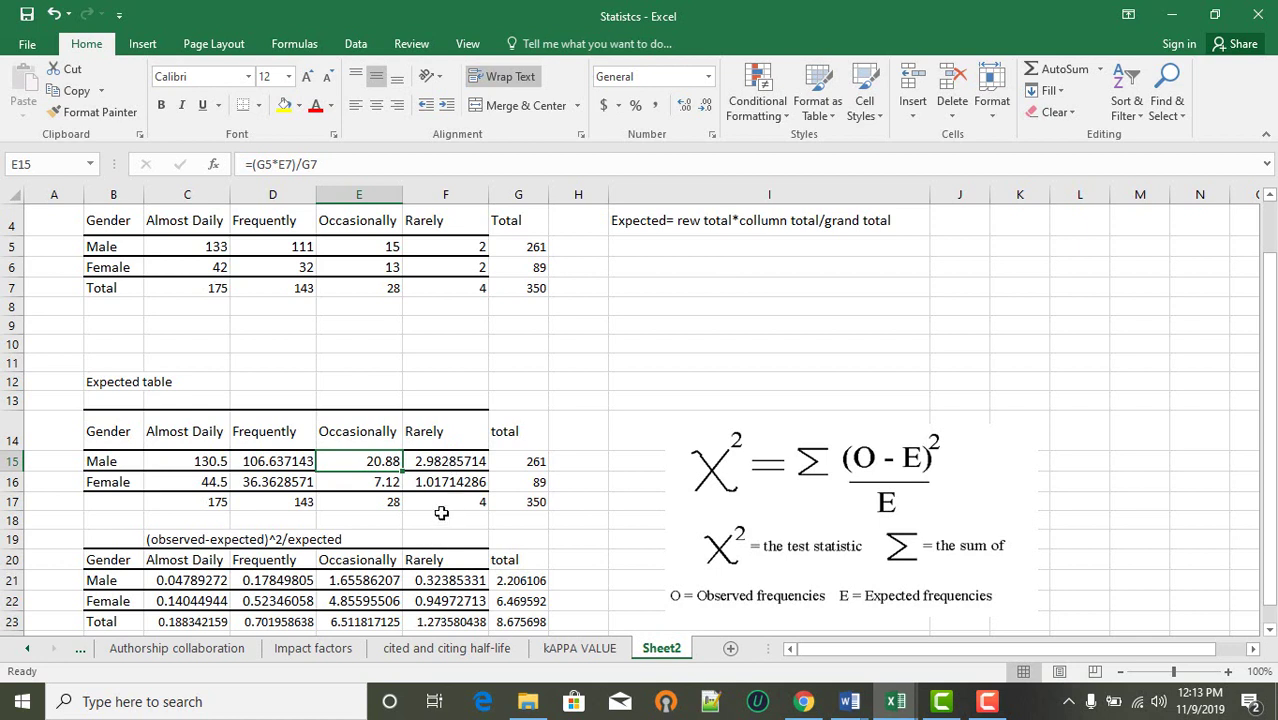
click(450, 460)
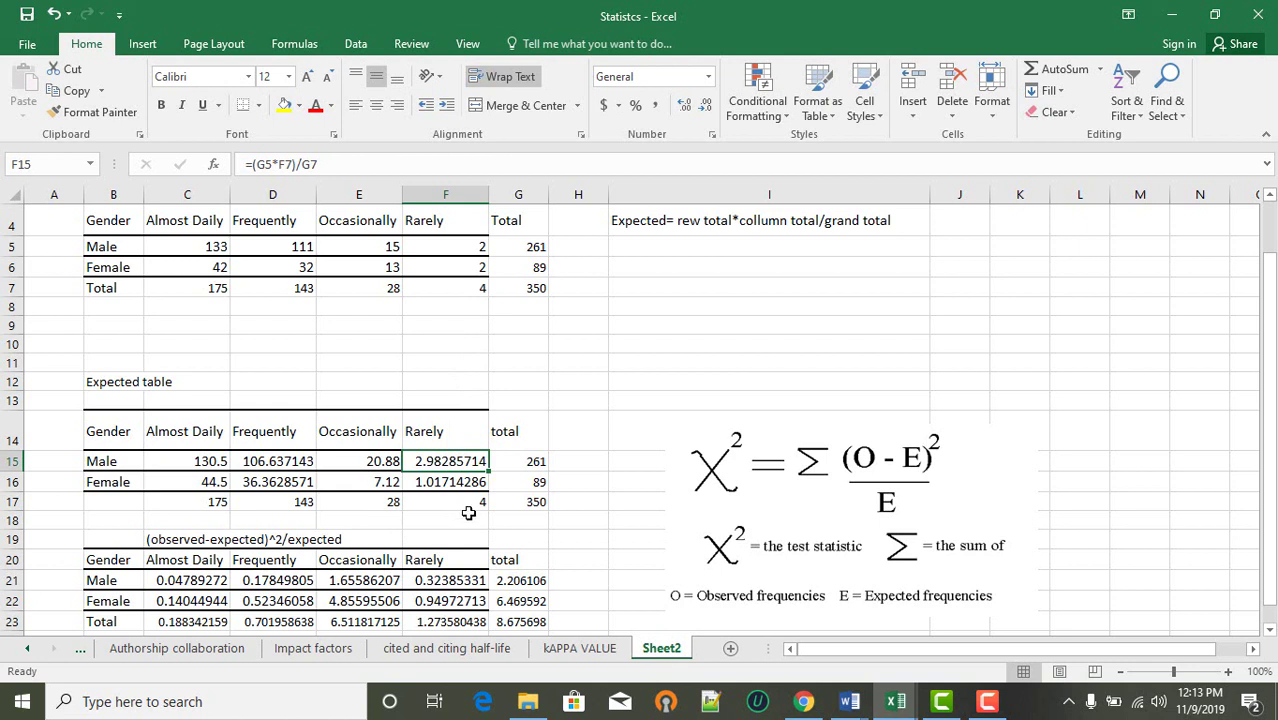
click(443, 600)
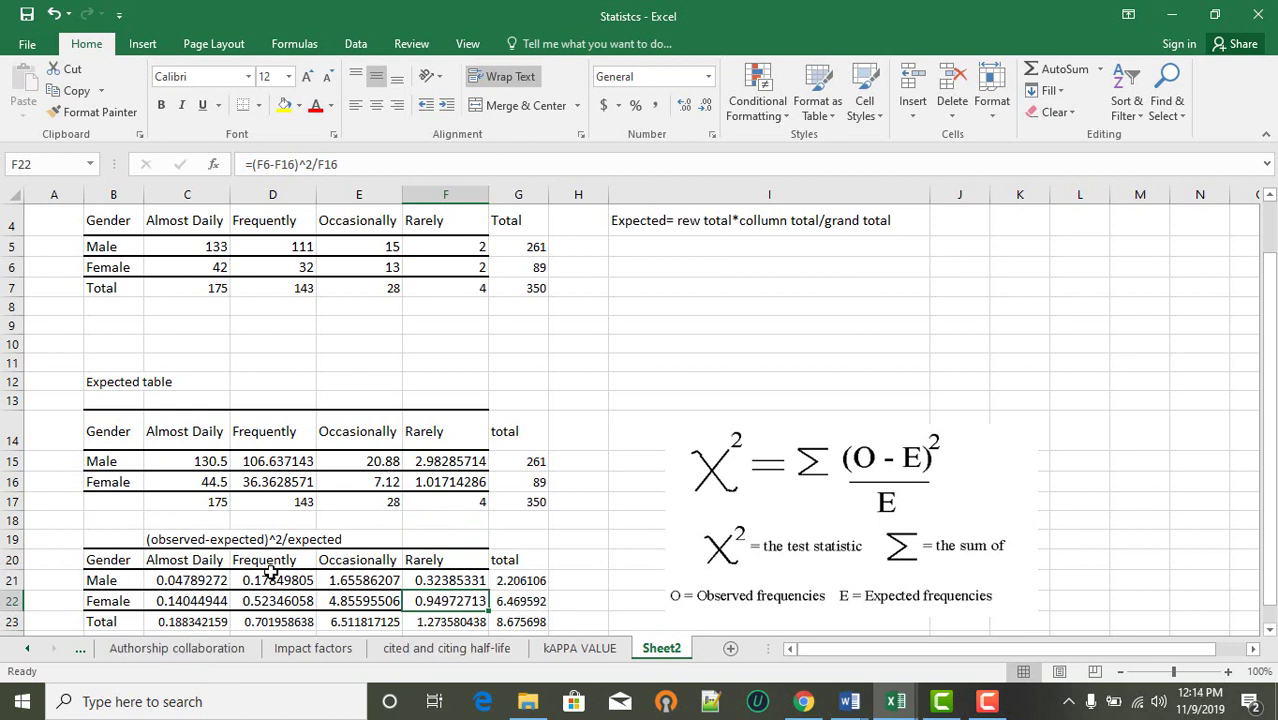
Step: Check the grand total formula in G23 of the (observed-expected)^2/expected table
scroll(481, 578, down, 5)
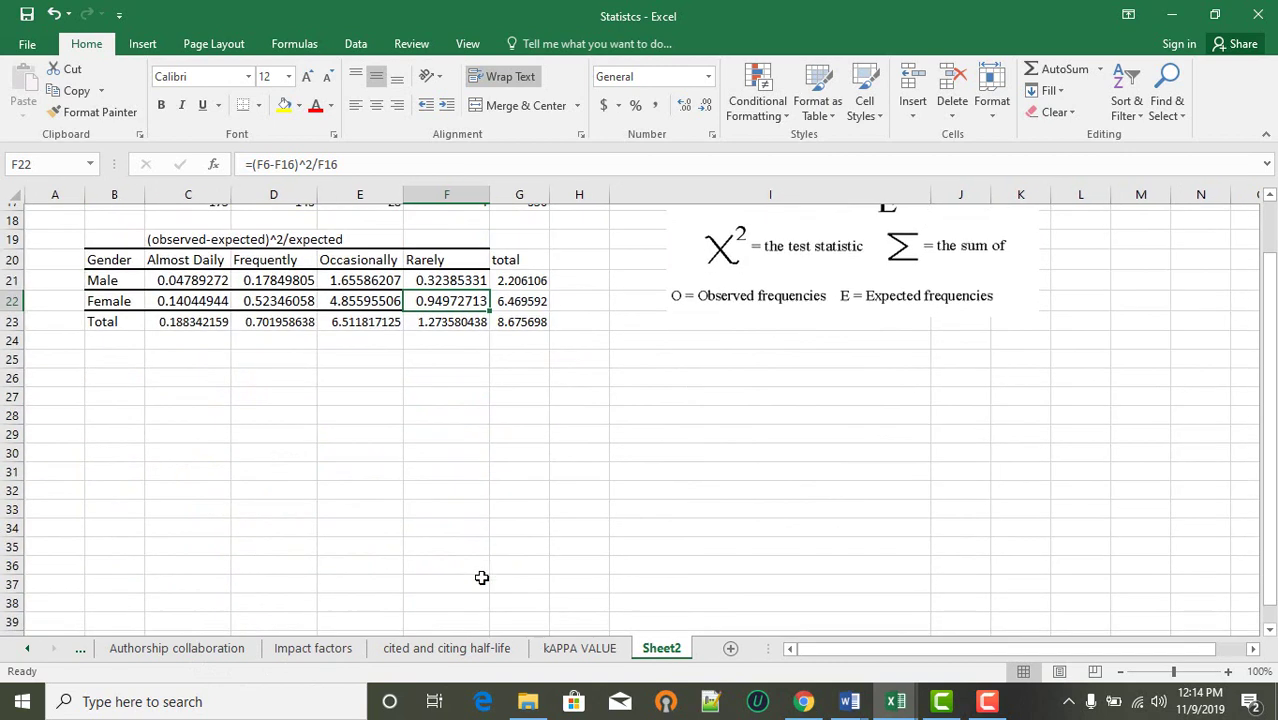
click(530, 315)
scroll(530, 315, up, 1)
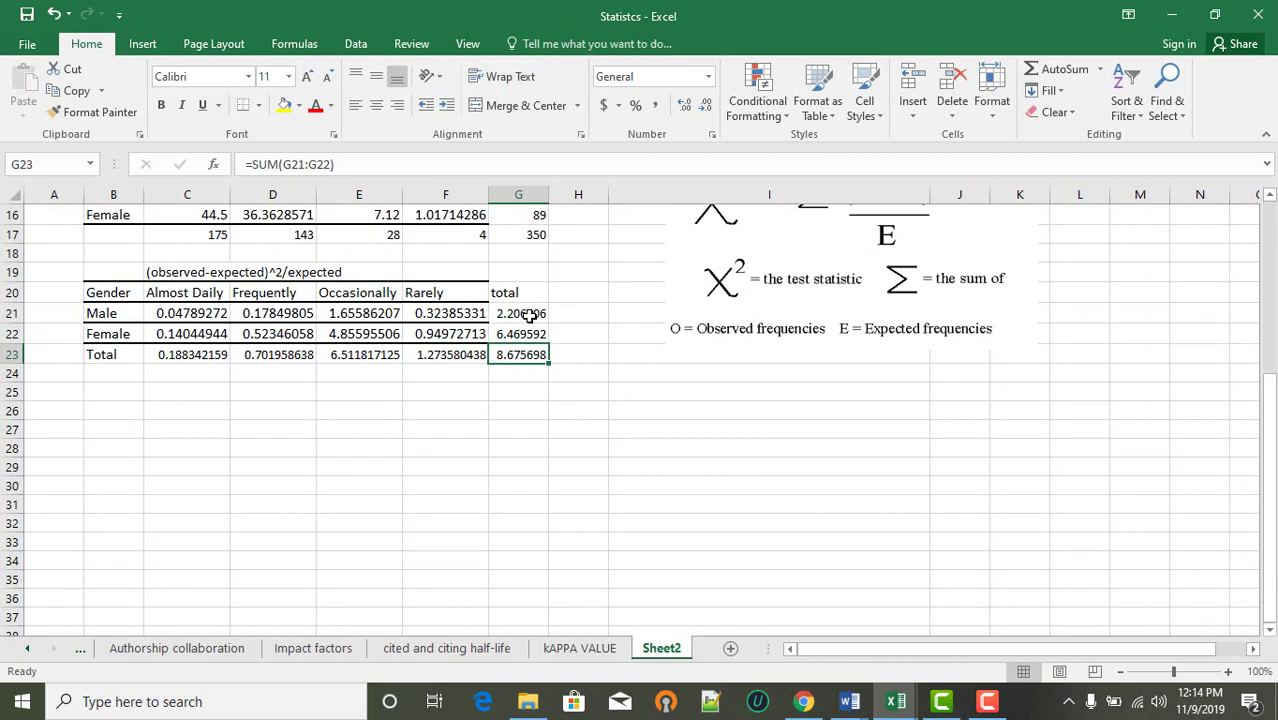
click(828, 408)
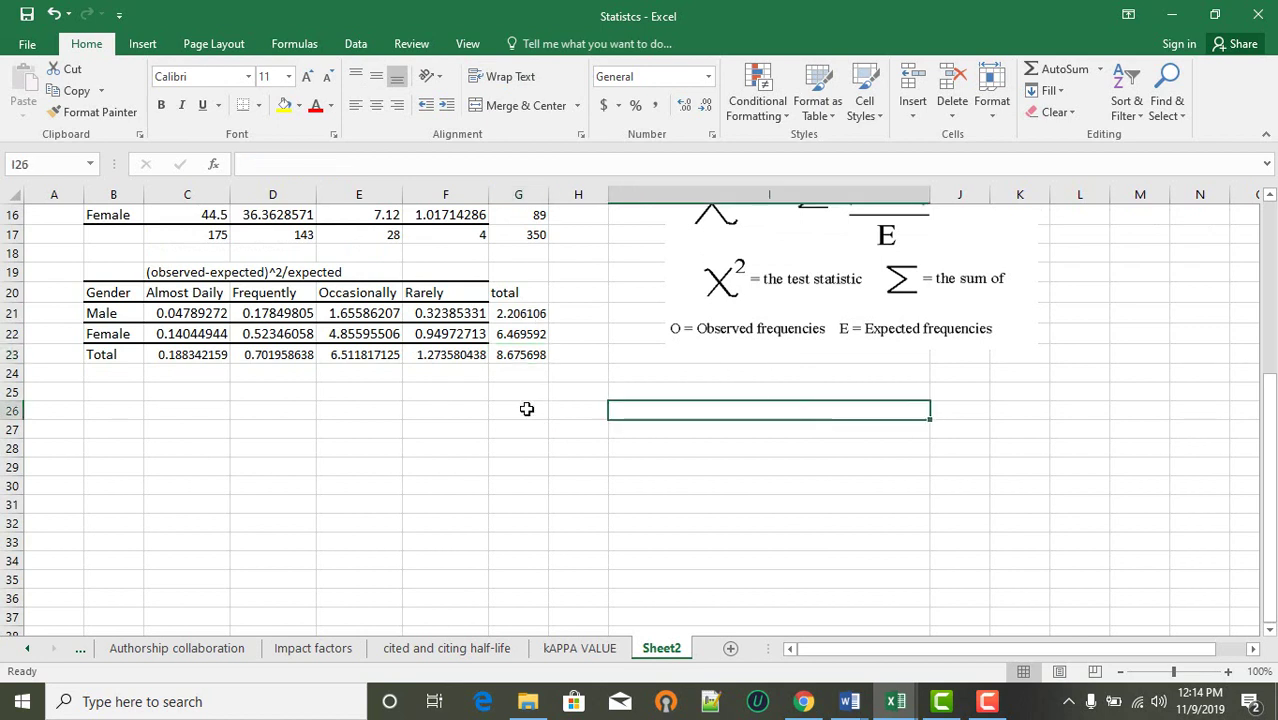
Step: Enter the label "Kappa value" in cell F26 below the (observed-expected)^2/expected table
click(420, 412)
text(K)
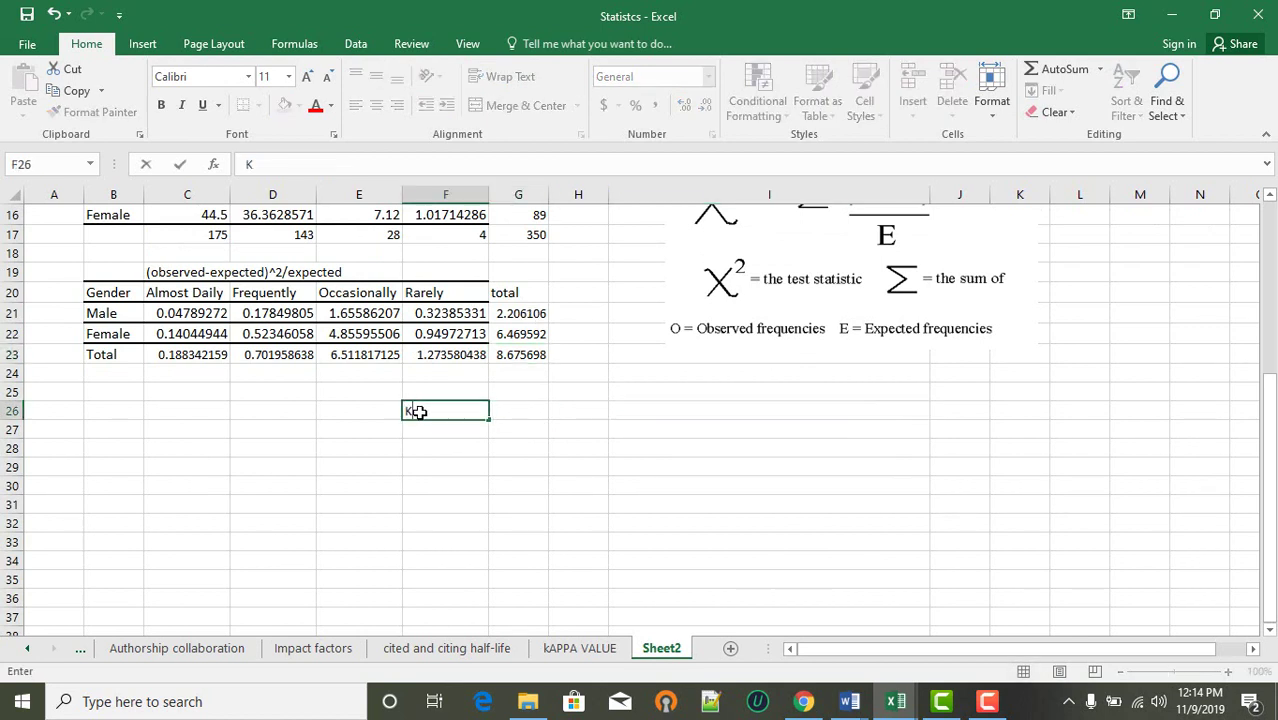
text(appa va)
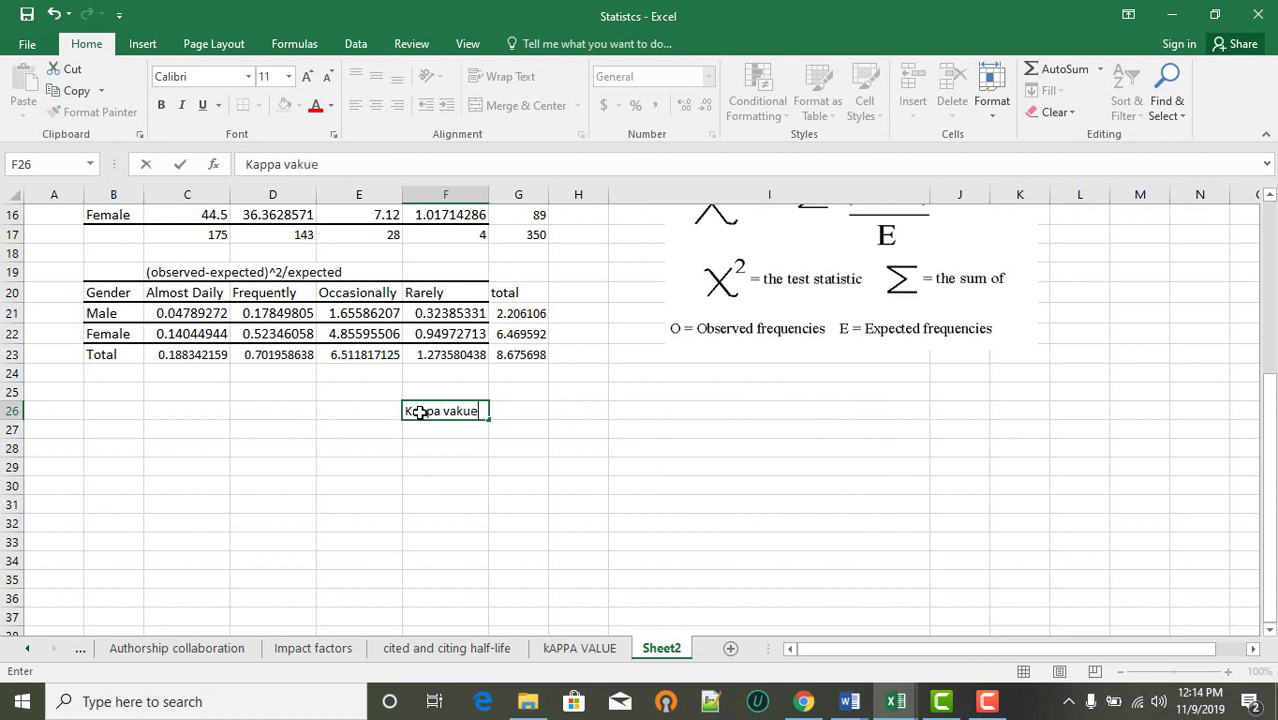
text(kue)
key(BackSpace)
key(BackSpace)
Step: Move the grand total formula from G23 to G26 beside the Kappa value label
click(519, 358)
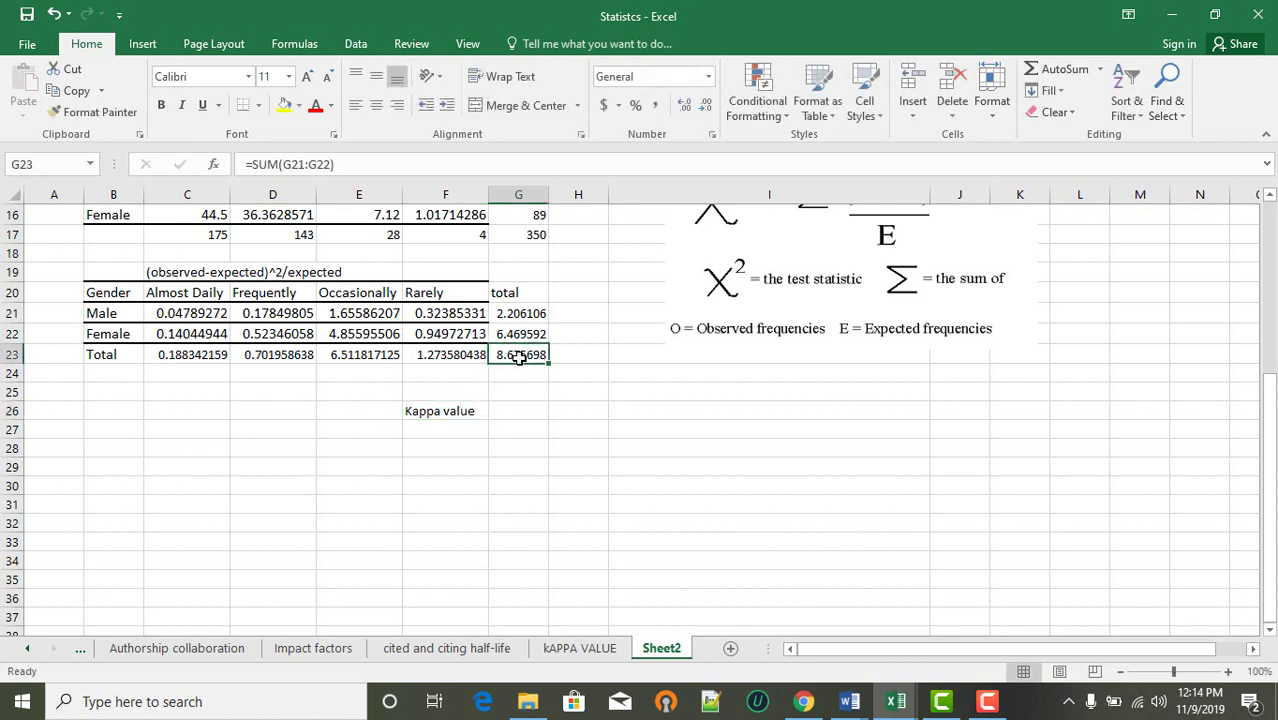
key(ctrl+c)
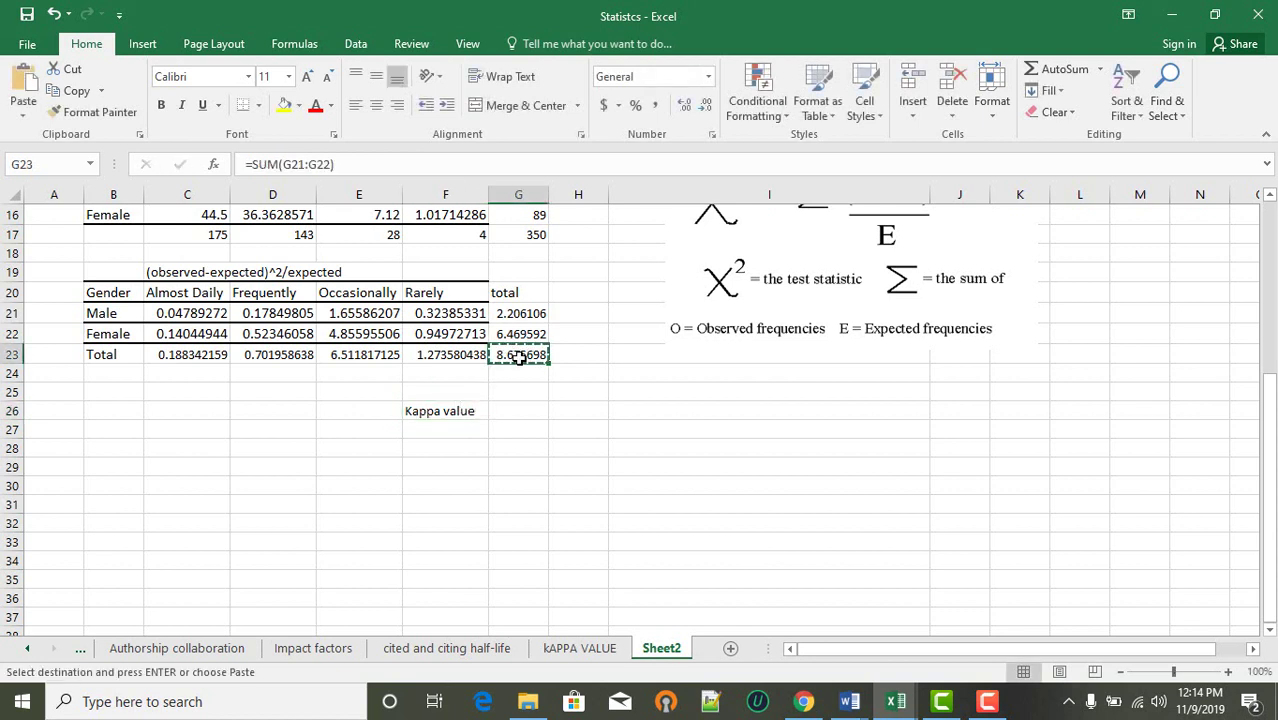
click(507, 407)
key(ctrl+v)
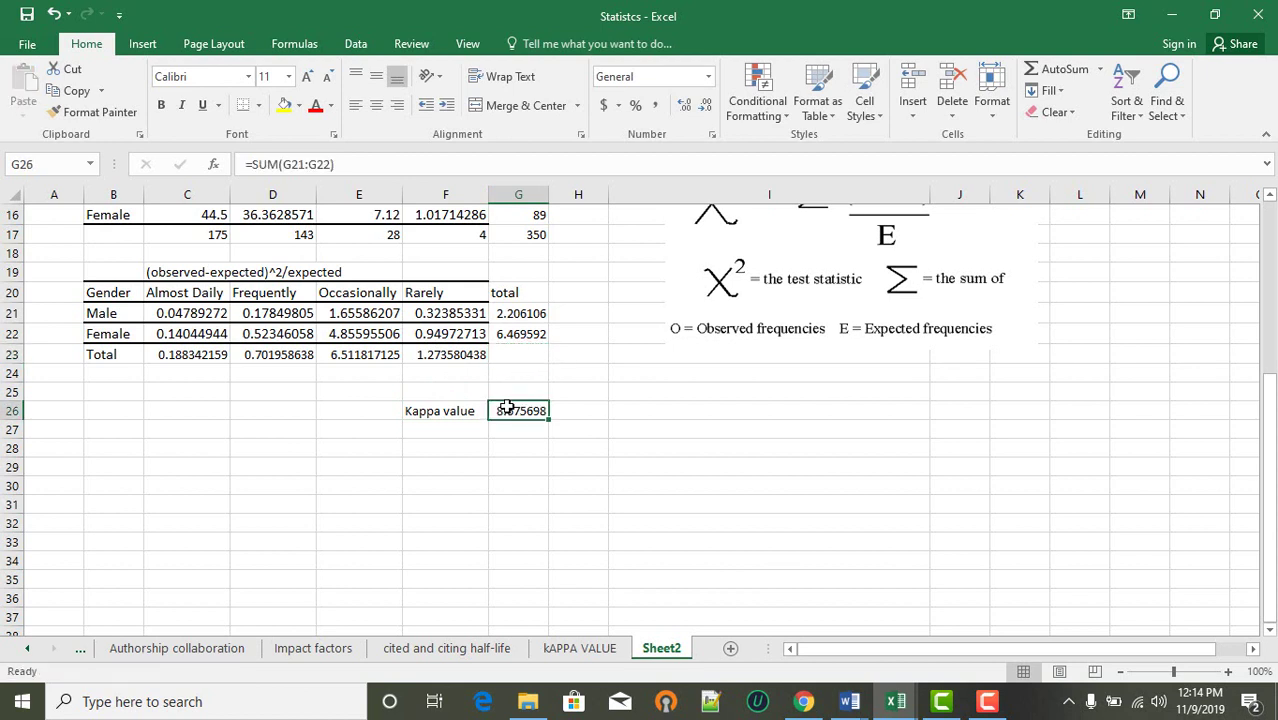
Step: Append an equals sign to the label in F26 so it reads "Kappa value="
click(461, 410)
double_click(462, 410)
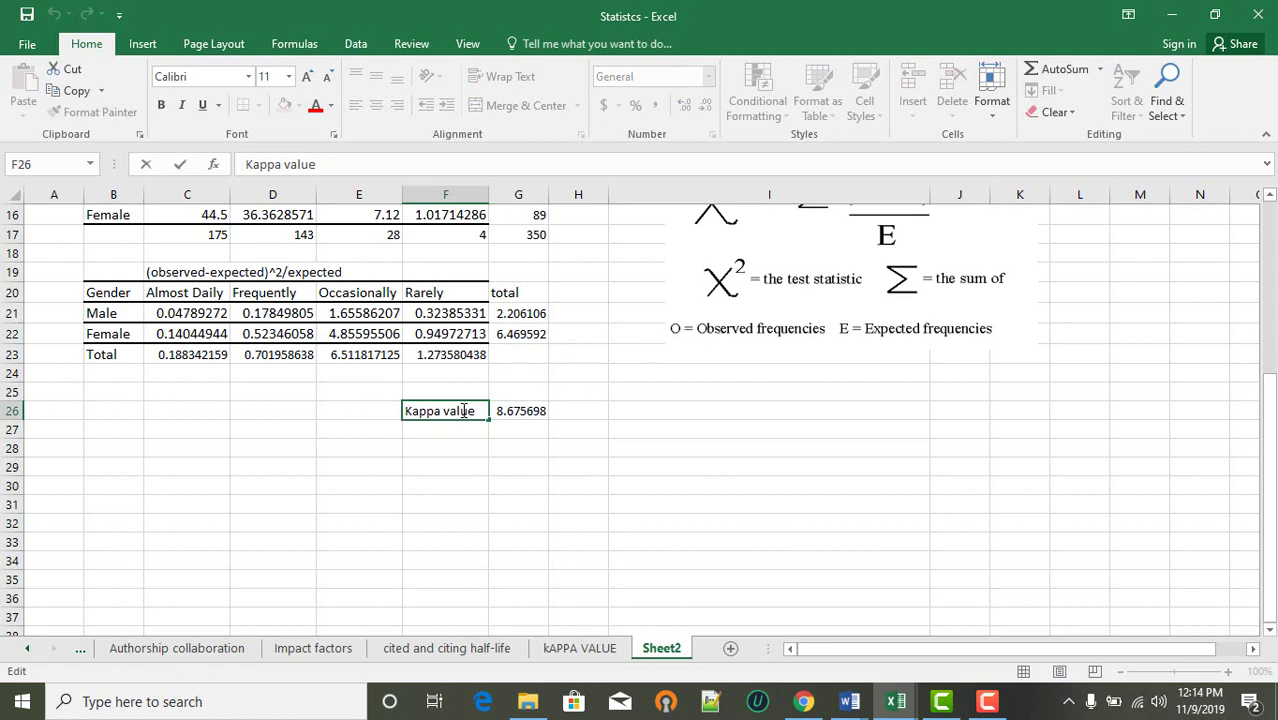
text(=)
click(615, 428)
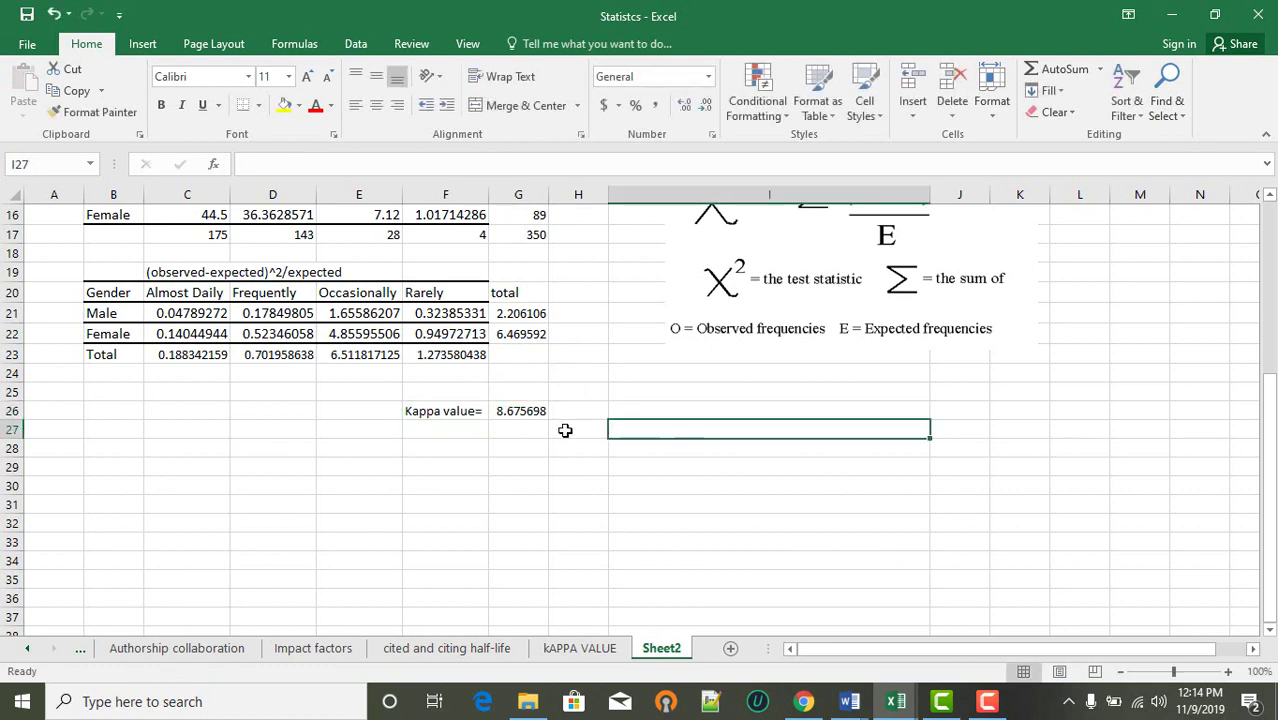
click(516, 410)
click(679, 442)
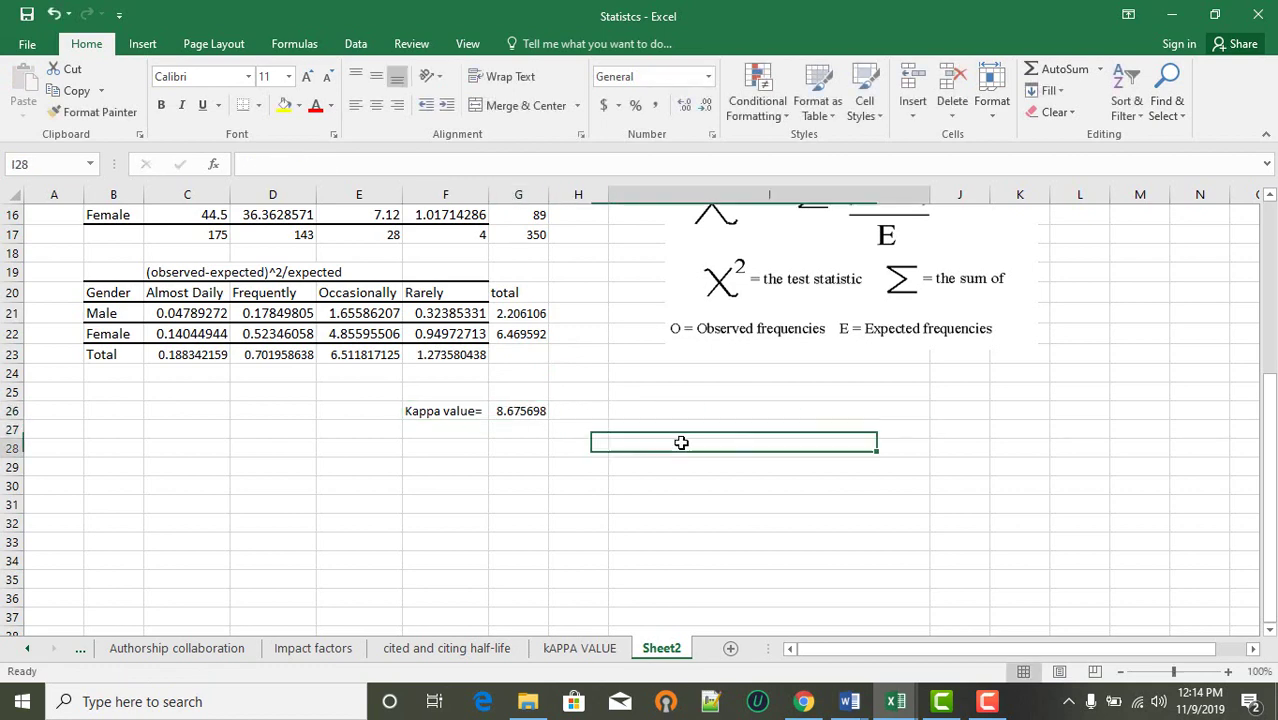
scroll(660, 460, up, 3)
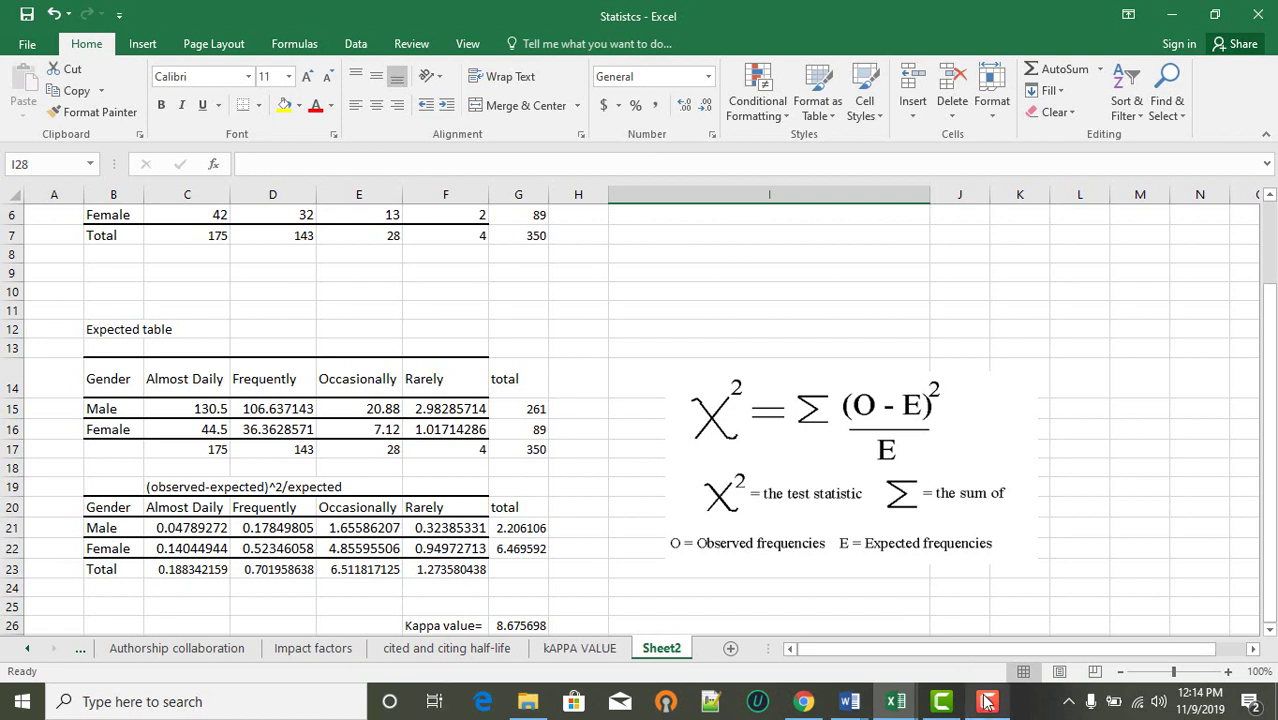
click(986, 701)
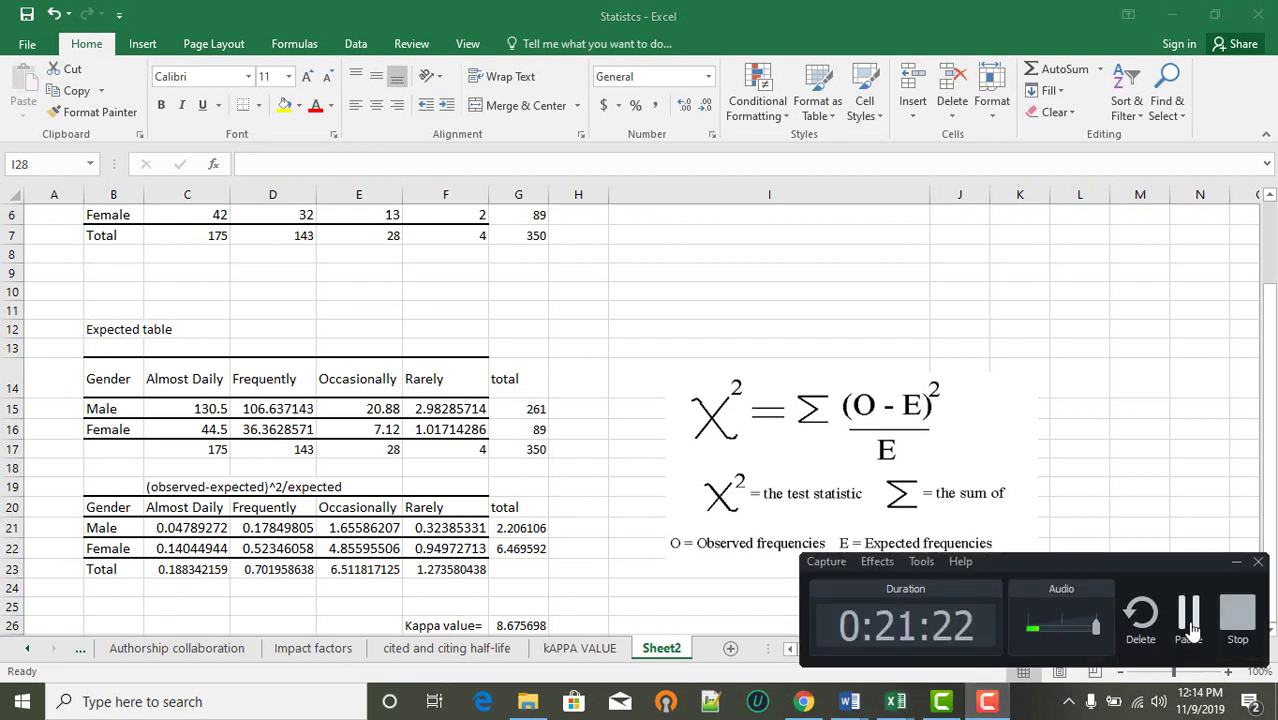
click(1188, 622)
click(996, 708)
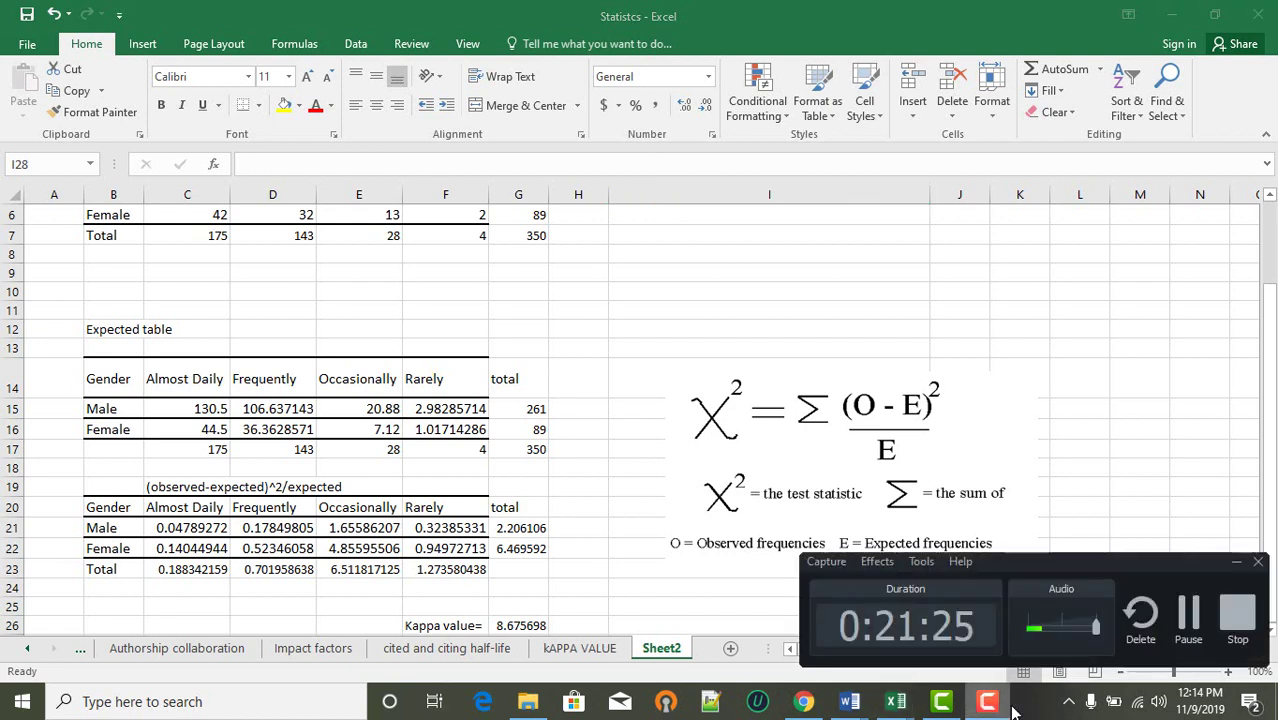